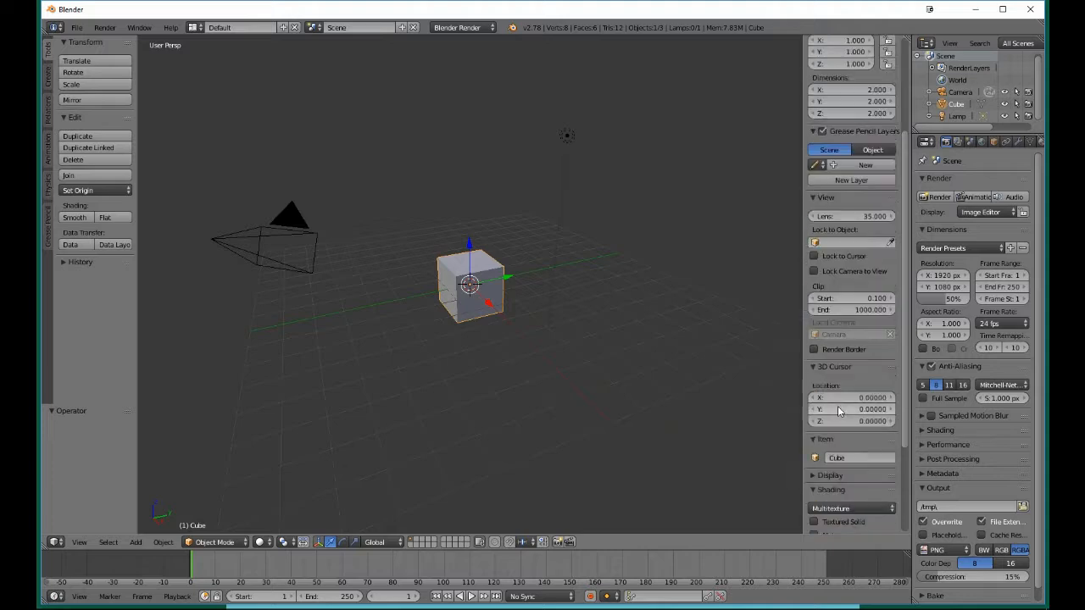
- Start the Screencast Keys display and enable Backface Culling in the viewport shading, collapsing both sections
click(856, 522)
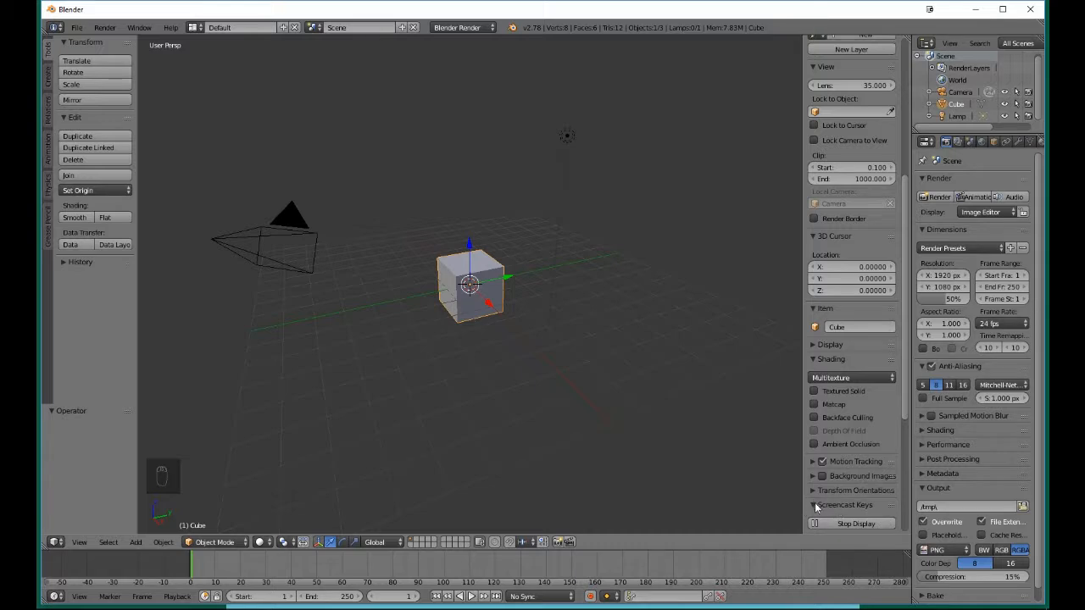
click(815, 505)
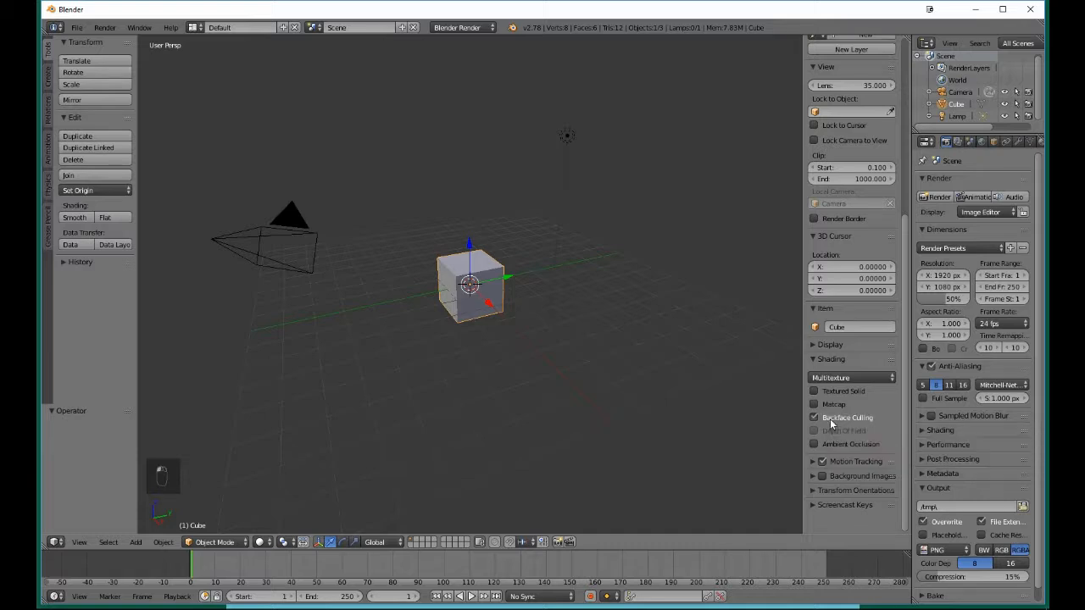
click(813, 360)
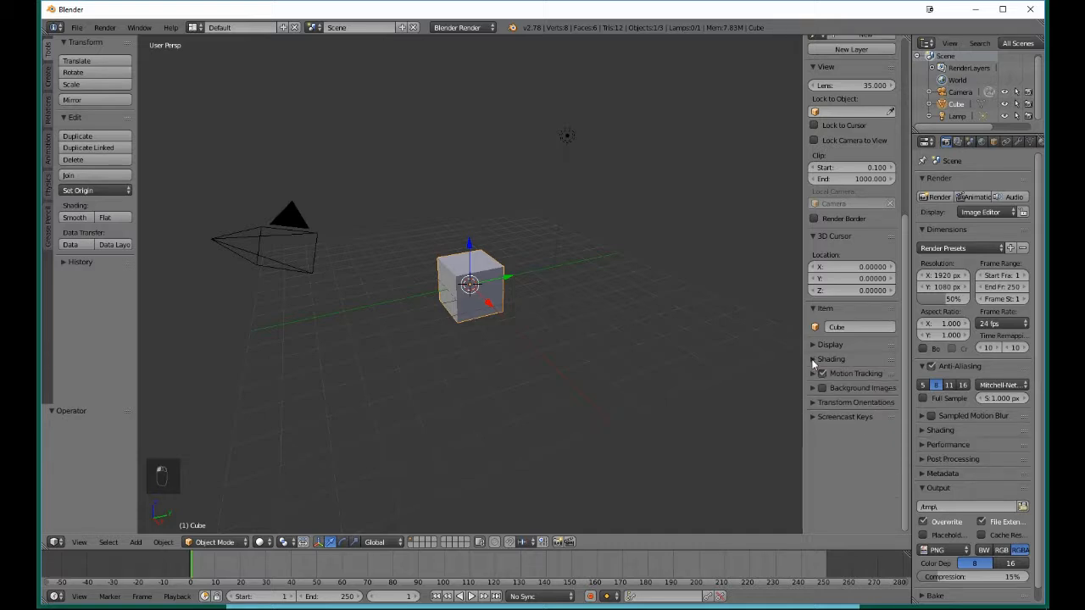
- Collapse the 3D Cursor, Item, Grease Pencil Layers and View sections of the viewport properties
click(814, 237)
click(813, 251)
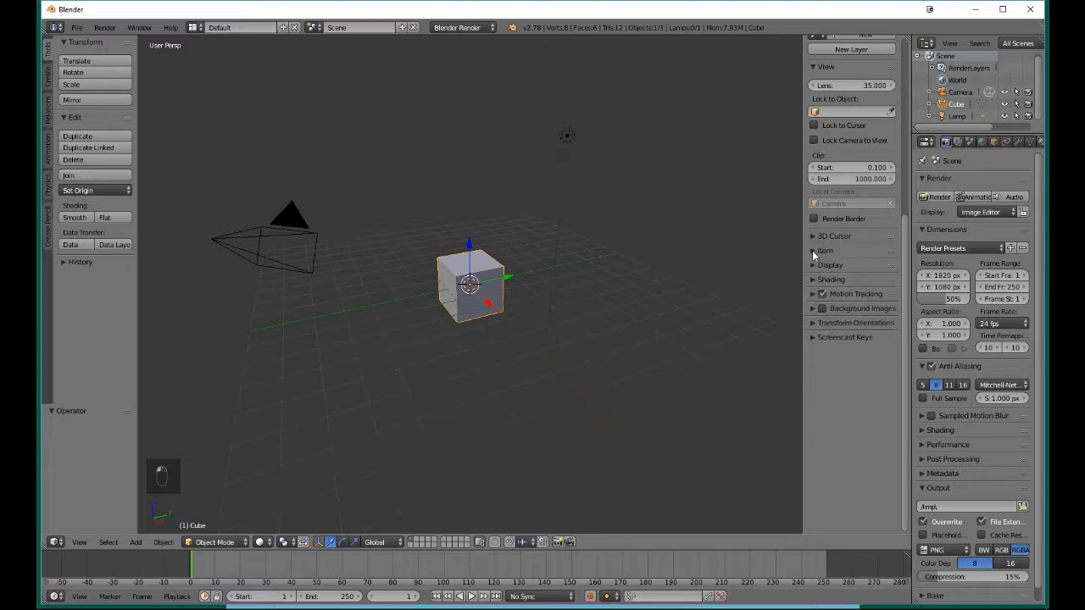
scroll(816, 119, up, 5)
scroll(816, 136, up, 3)
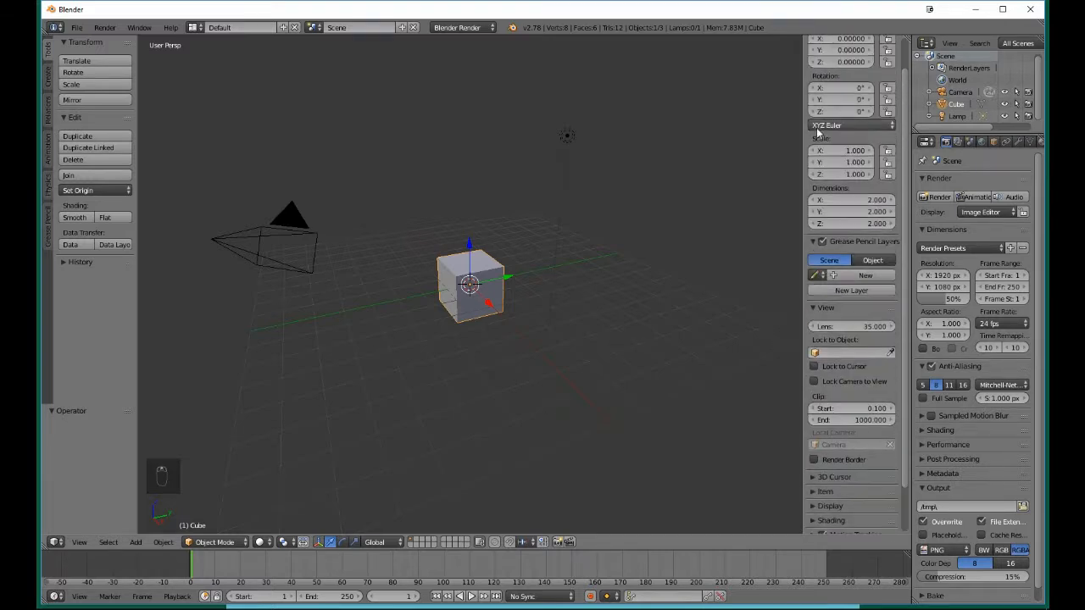
click(812, 277)
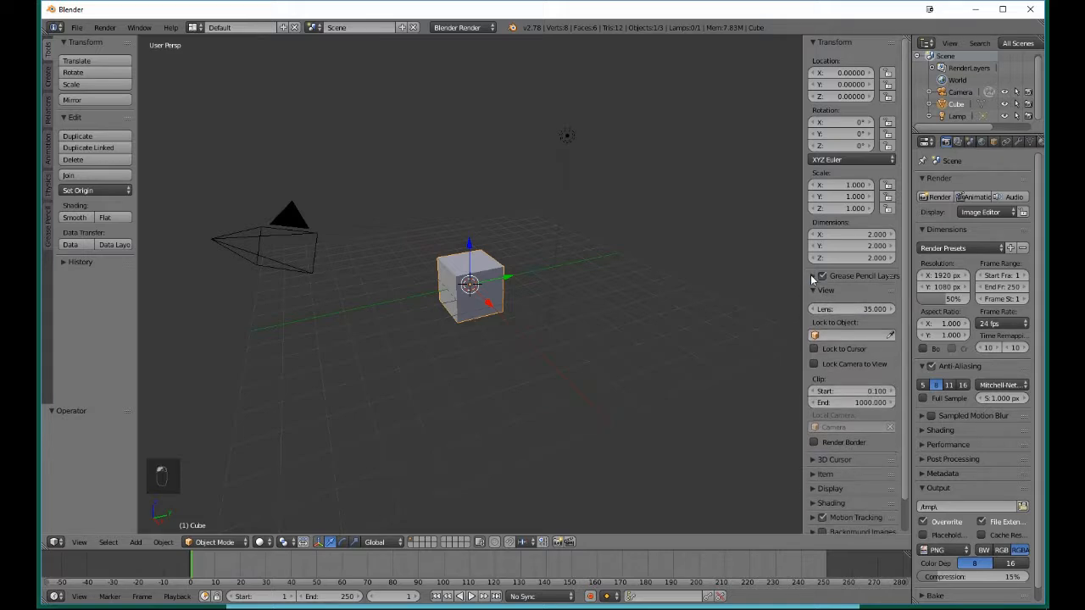
click(814, 290)
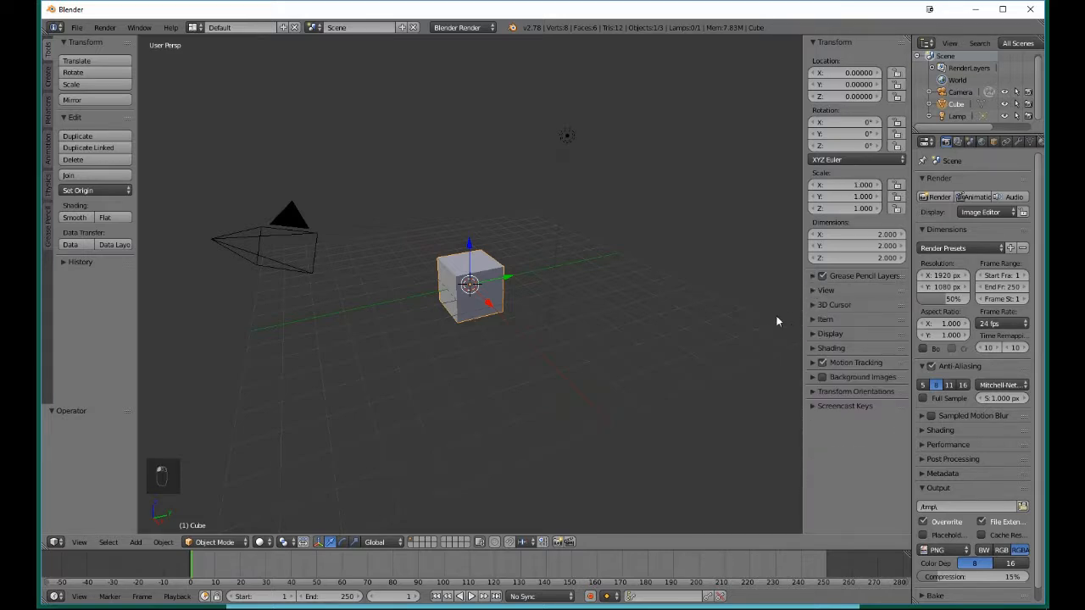
- Delete the default cube from the scene
scroll(767, 318, up, 4)
scroll(754, 327, down, 4)
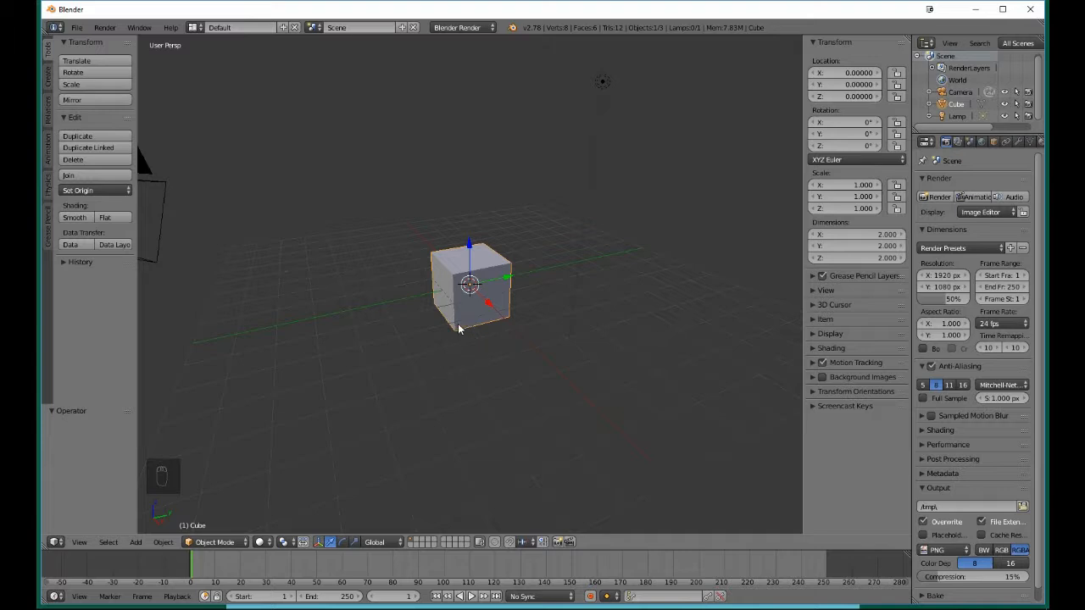
key(x)
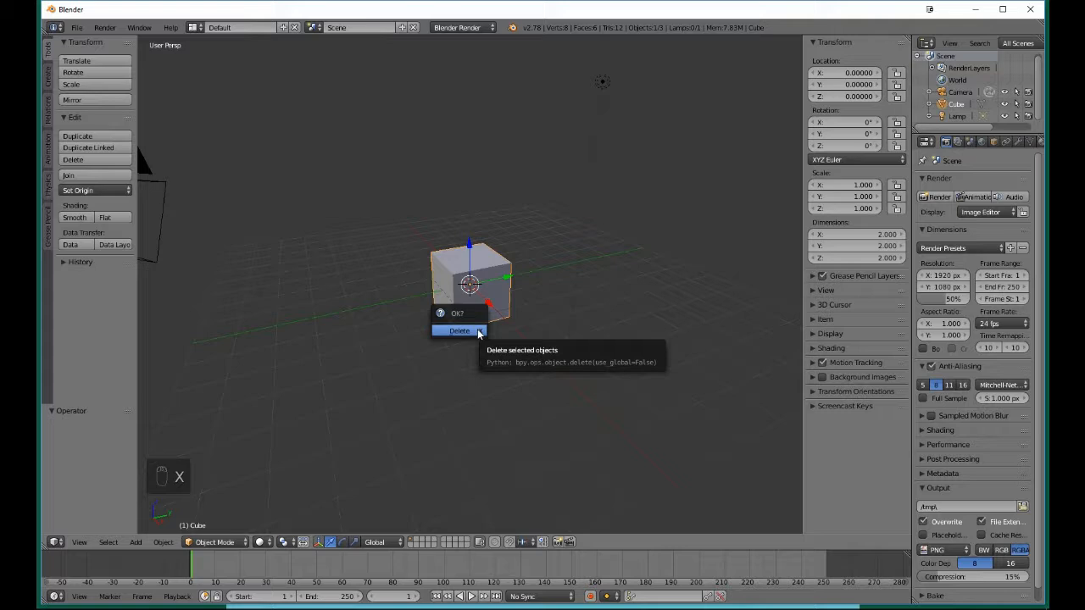
click(460, 331)
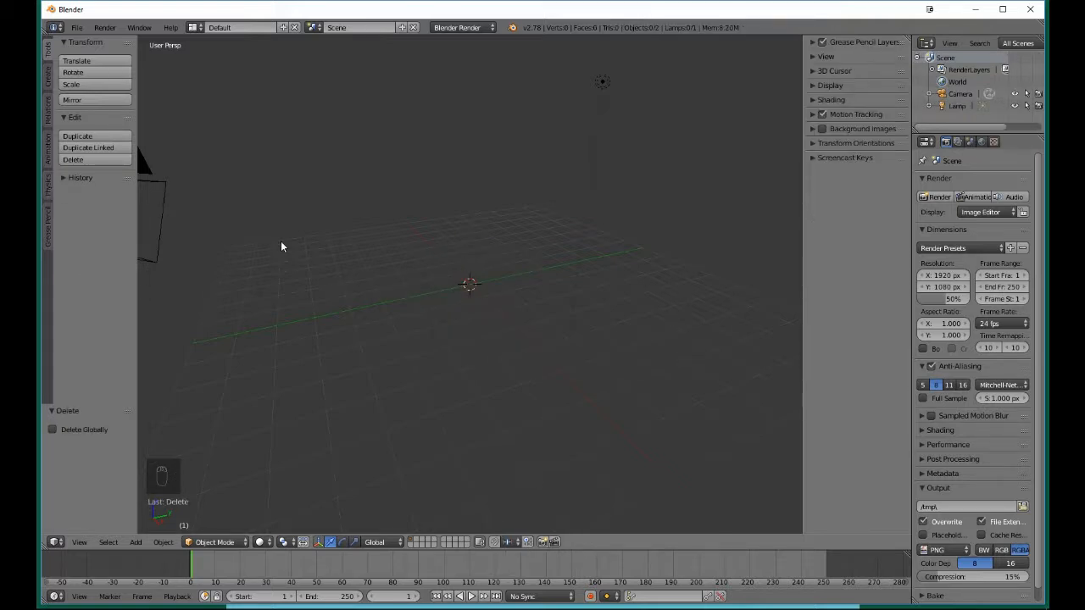
- Add a cylinder mesh primitive at the 3D cursor and maximize the application window
click(47, 73)
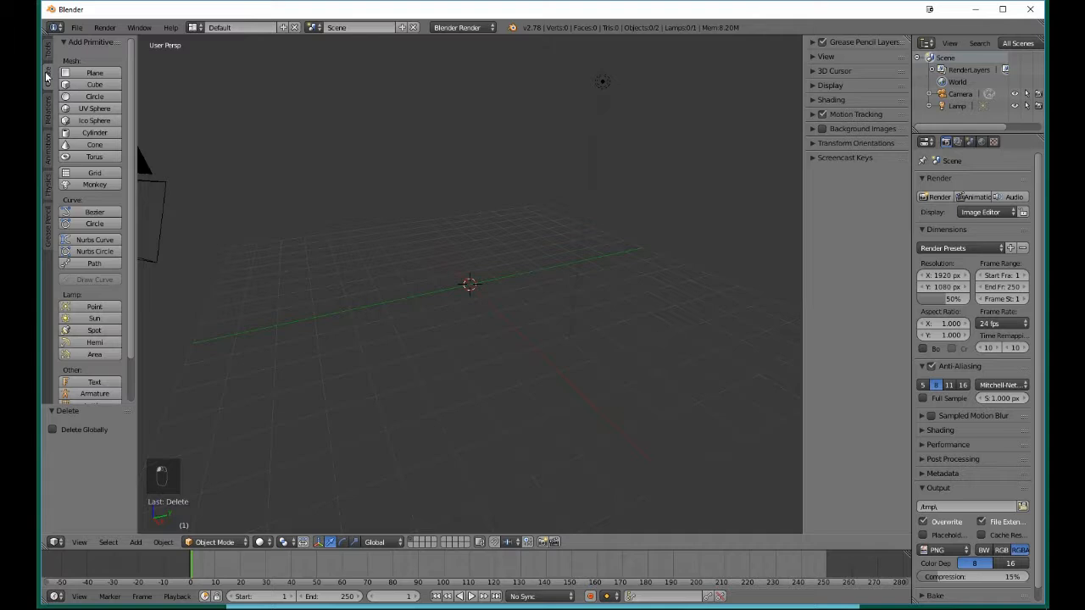
click(94, 133)
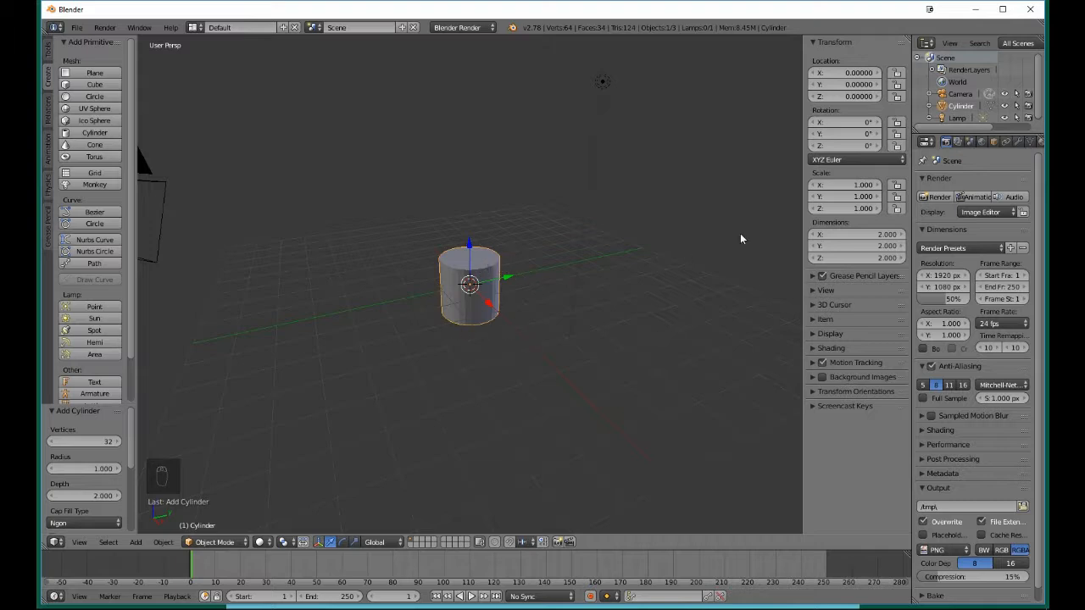
click(1003, 8)
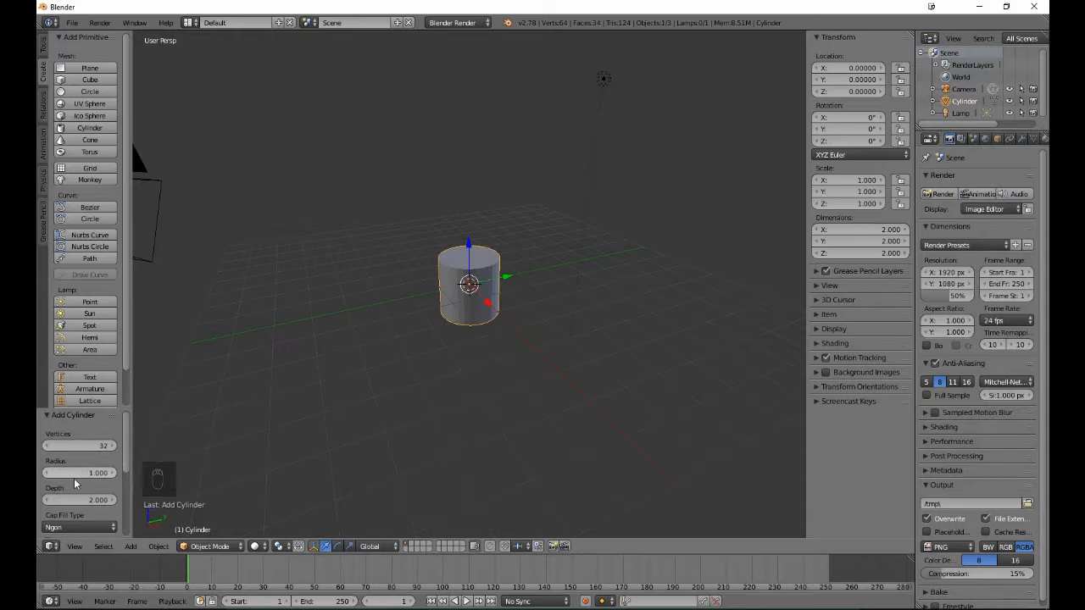
- Review the new cylinder's creation options and set its vertices to 12
scroll(75, 504, down, 2)
scroll(77, 506, down, 4)
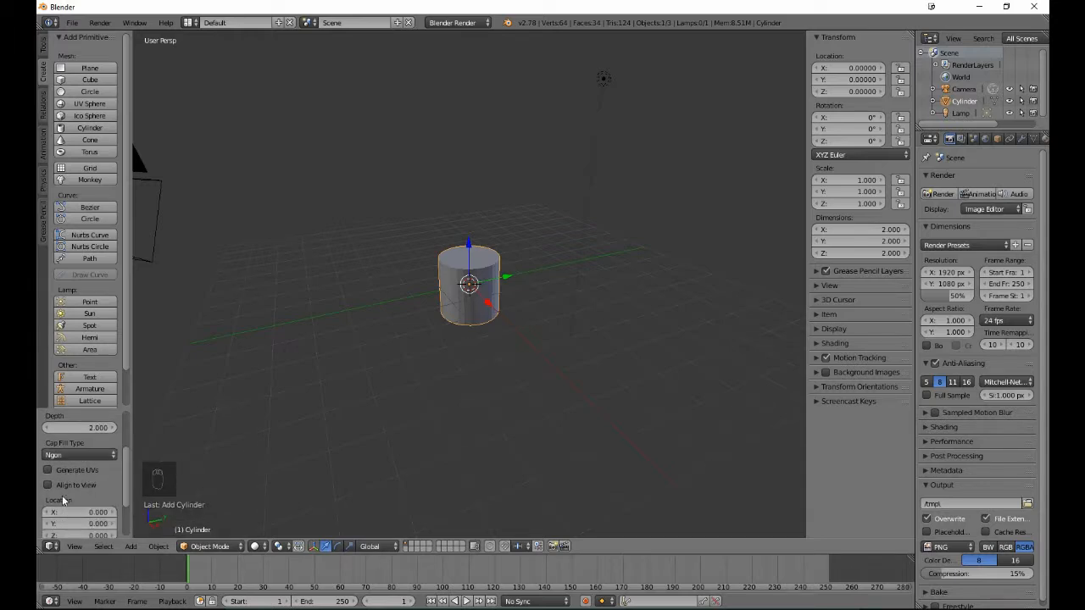
scroll(83, 494, down, 4)
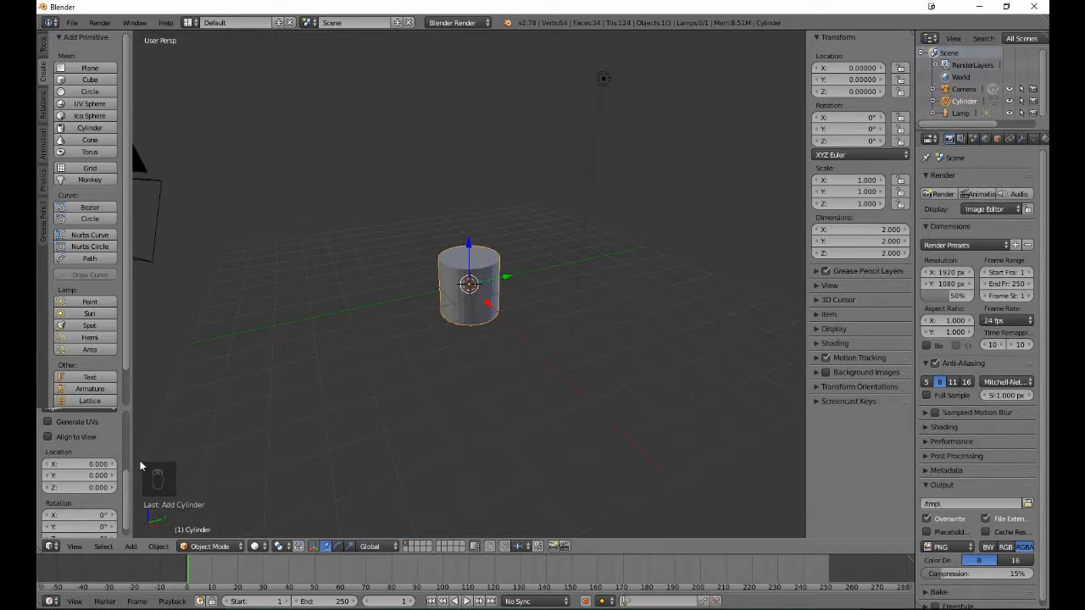
scroll(77, 473, down, 1)
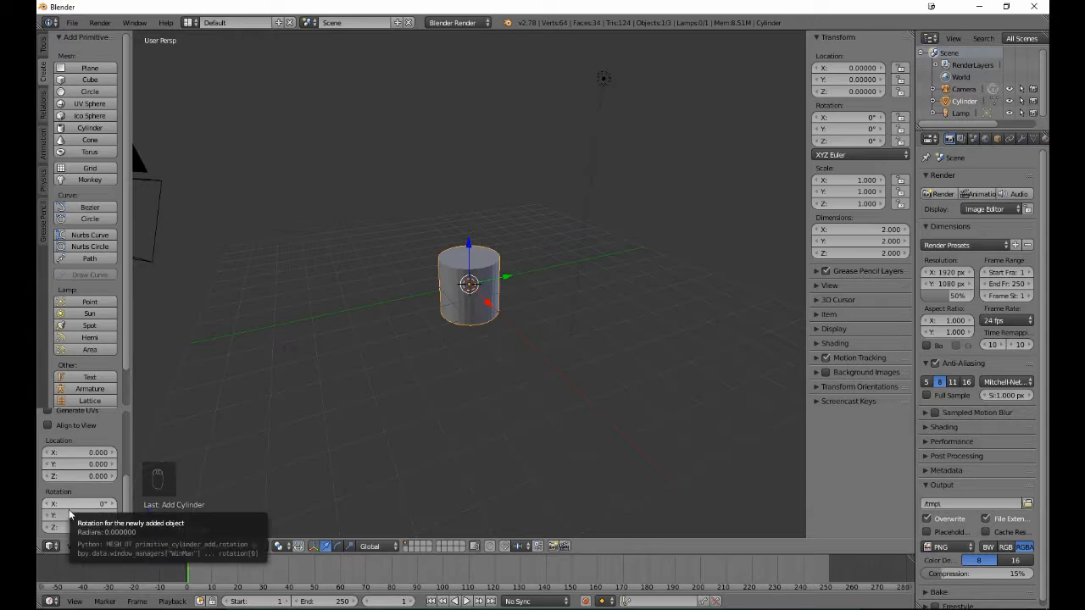
scroll(74, 487, up, 4)
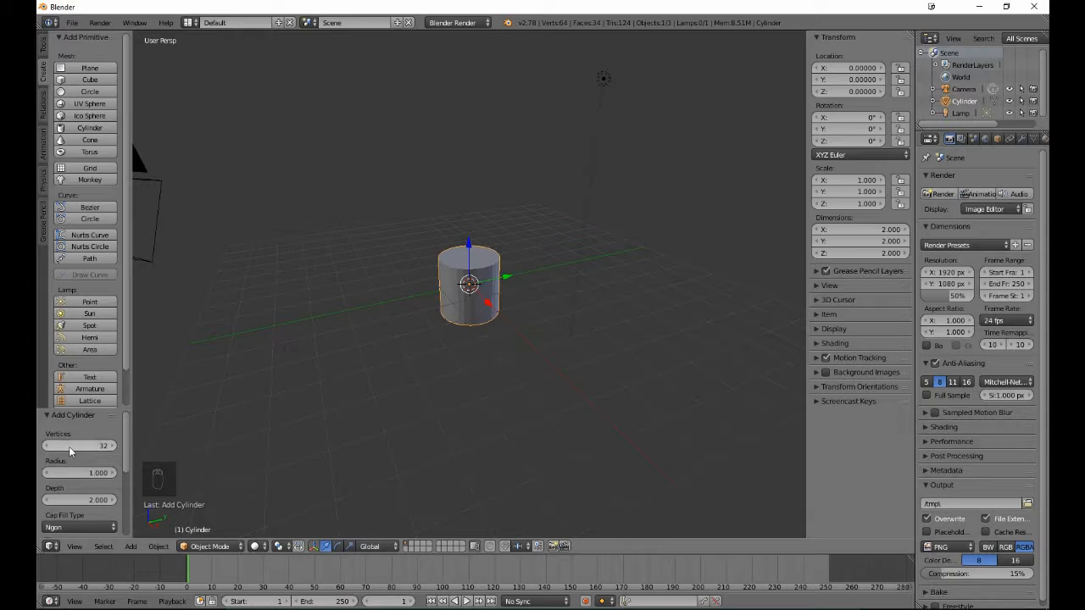
click(70, 450)
text(12)
key(Return)
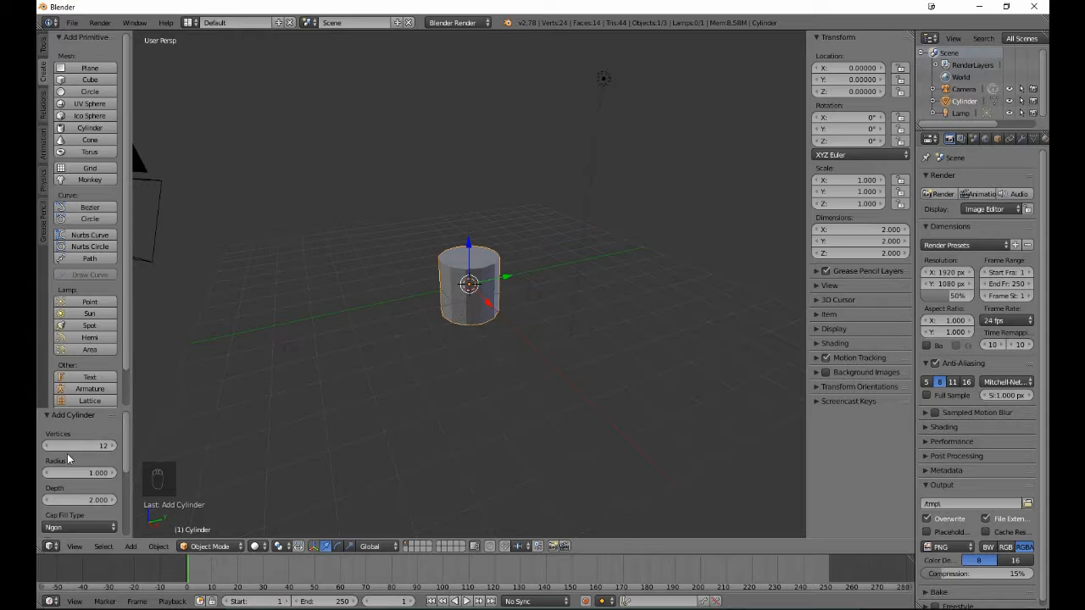
- Set the cylinder's cap fill type to Nothing so both ends are open
scroll(91, 461, down, 2)
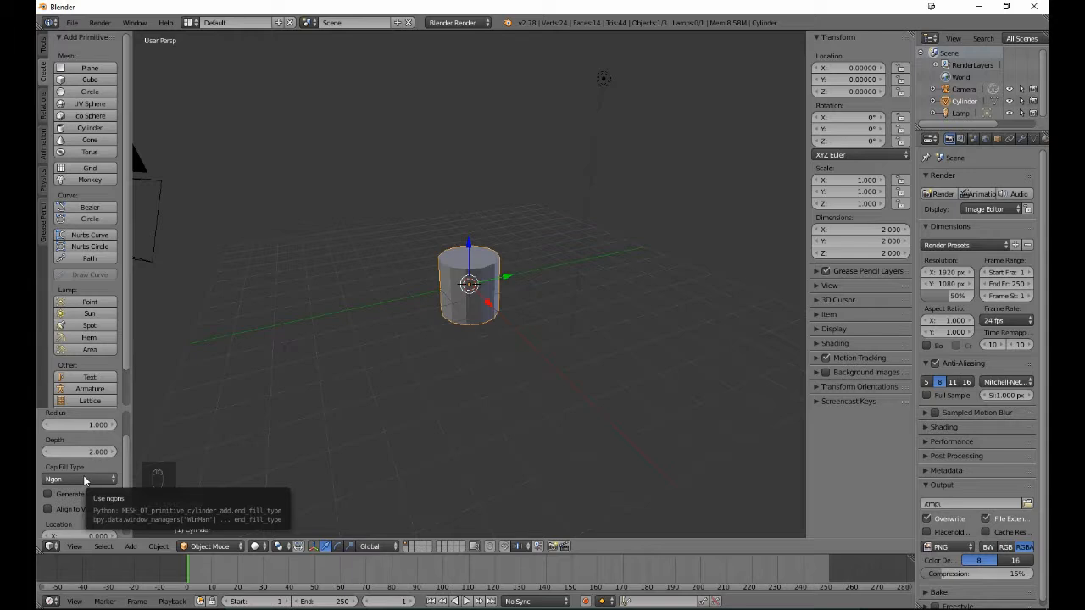
click(84, 480)
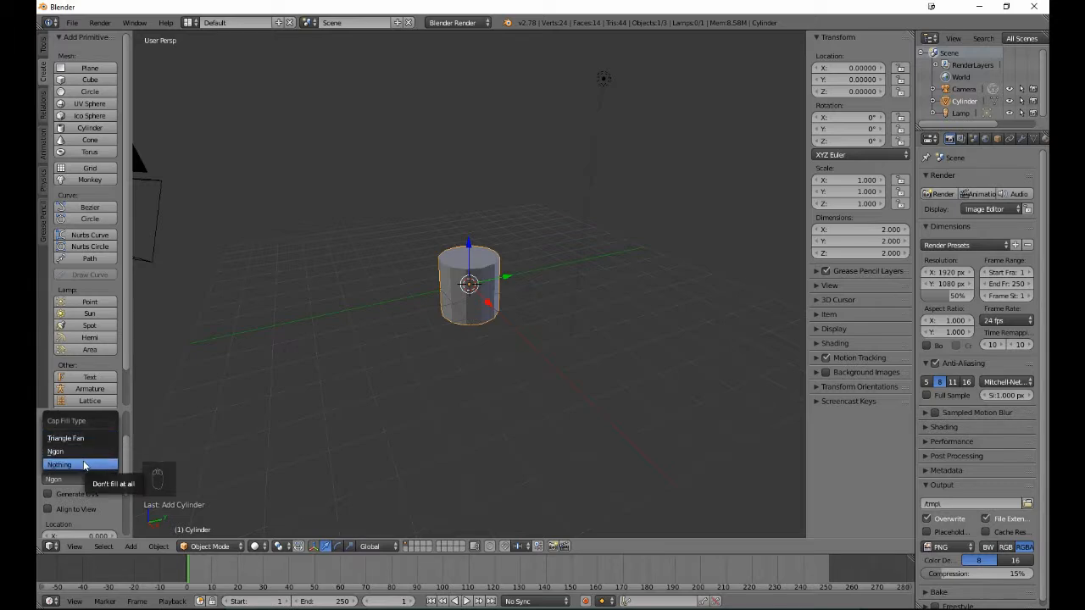
click(84, 464)
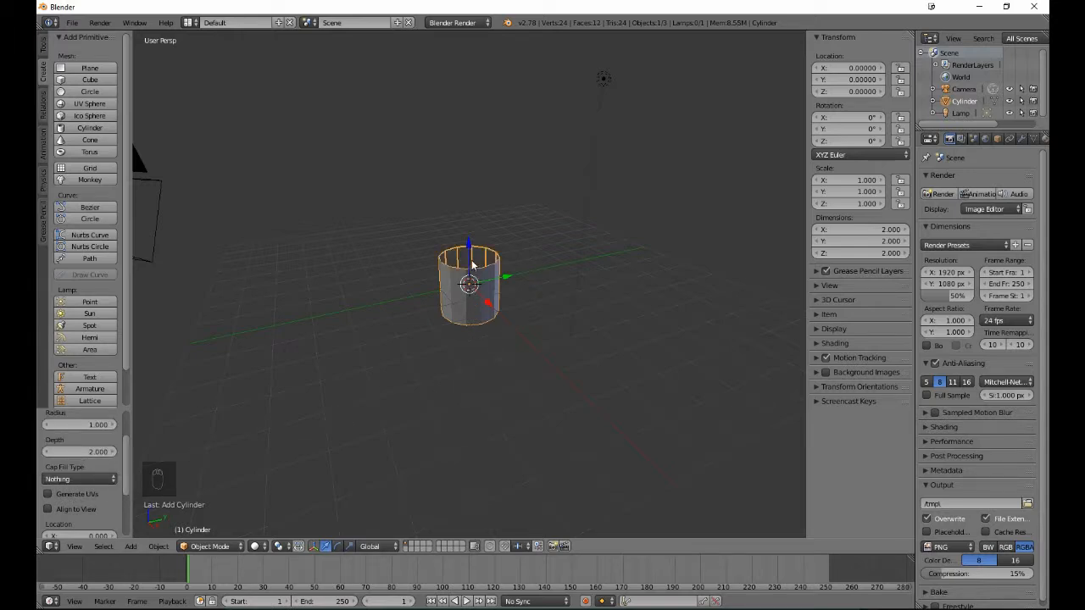
- Enter Edit Mode on the cylinder and select only the edge loop around its upper rim
mouse_move(471, 267)
middle_down()
mouse_move(452, 351)
mouse_move(478, 282)
middle_up()
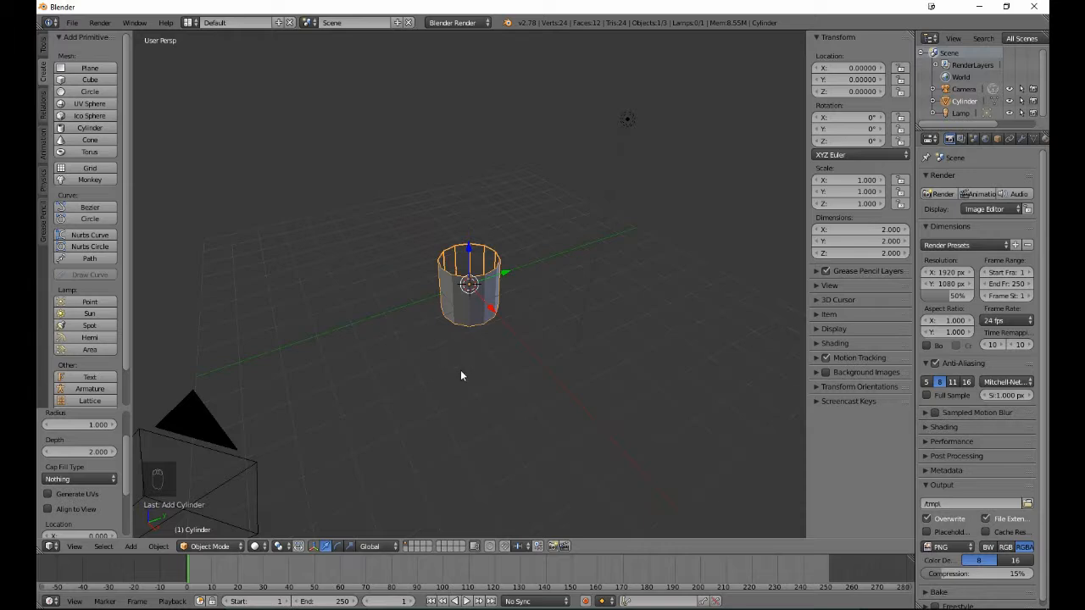
key(Tab)
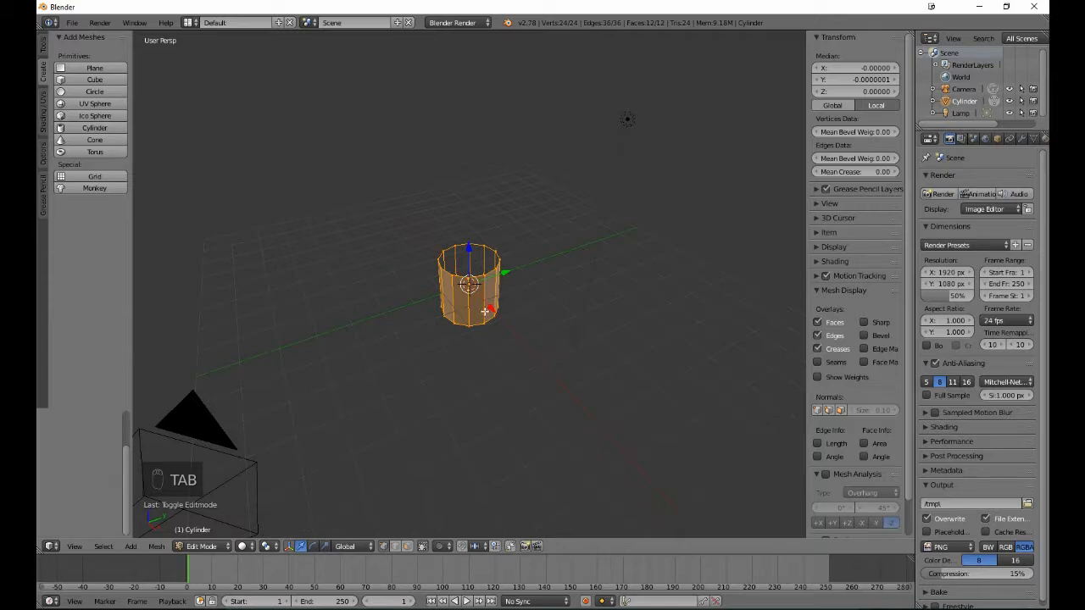
key(a)
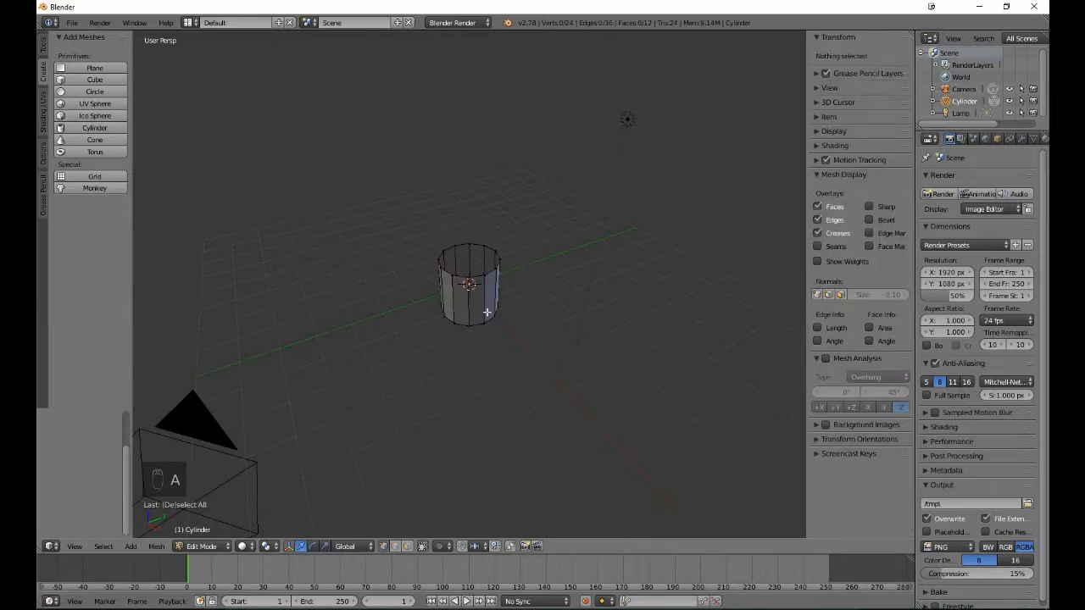
alt+right_click(474, 245)
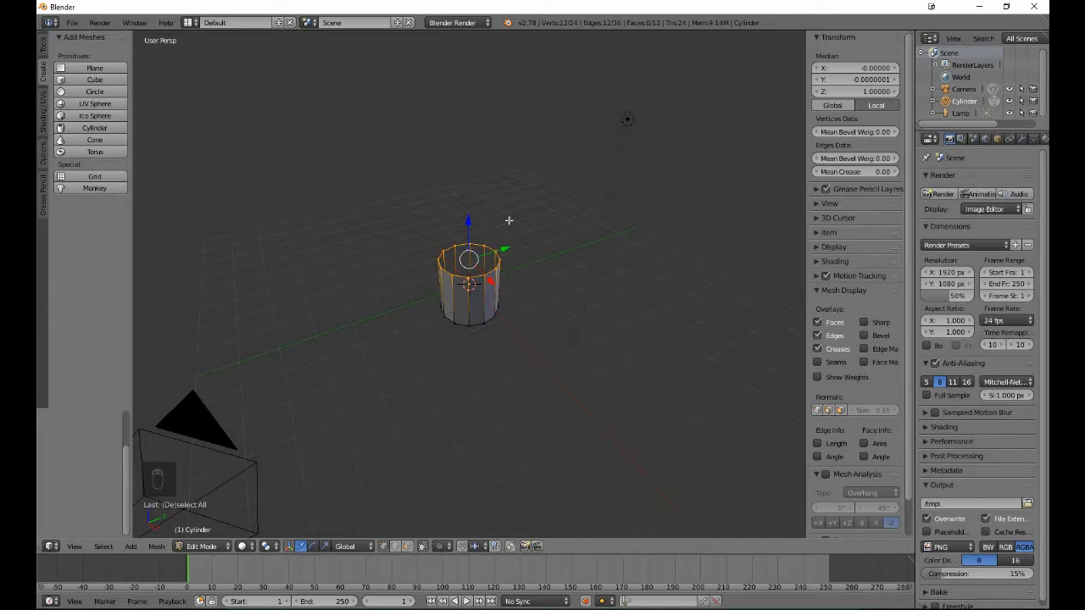
key(a)
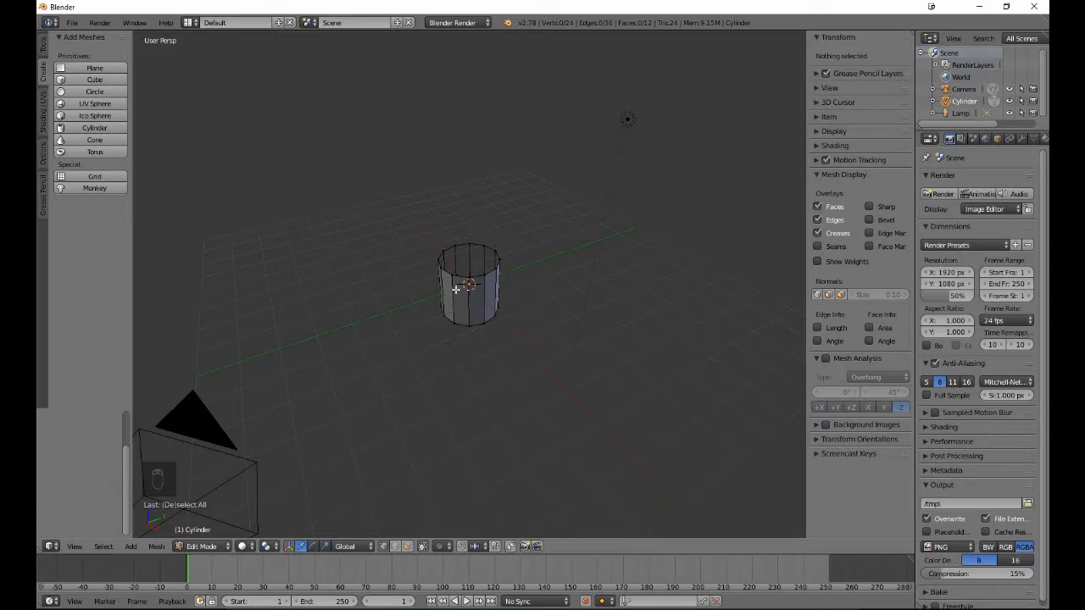
alt+right_click(488, 243)
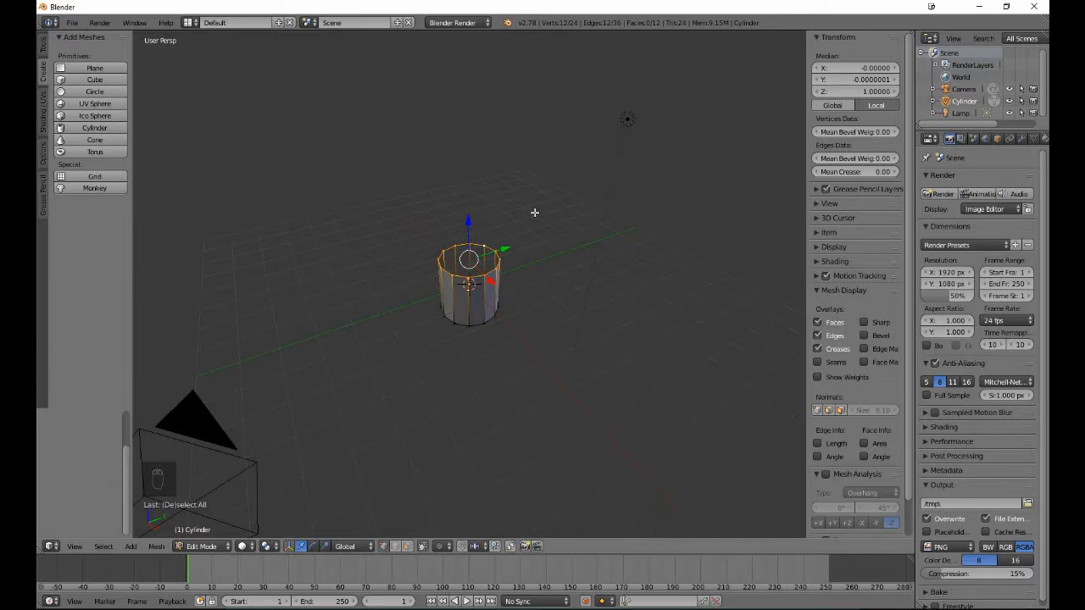
- Close the cylinder's upper end by extruding the rim loop in place and merging it At Center, leaving nothing selected
key(e)
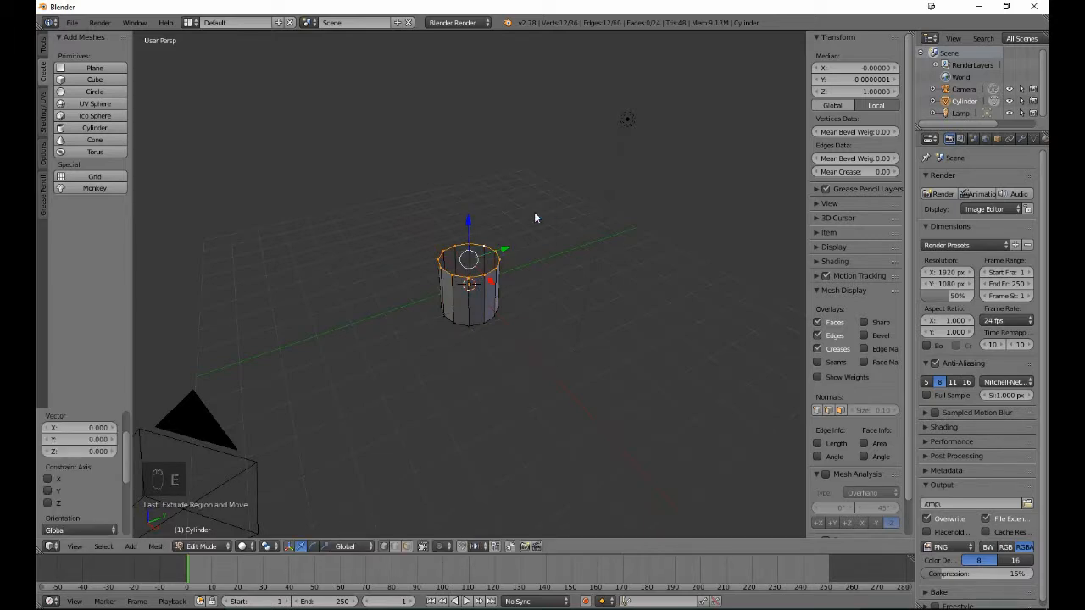
key(w)
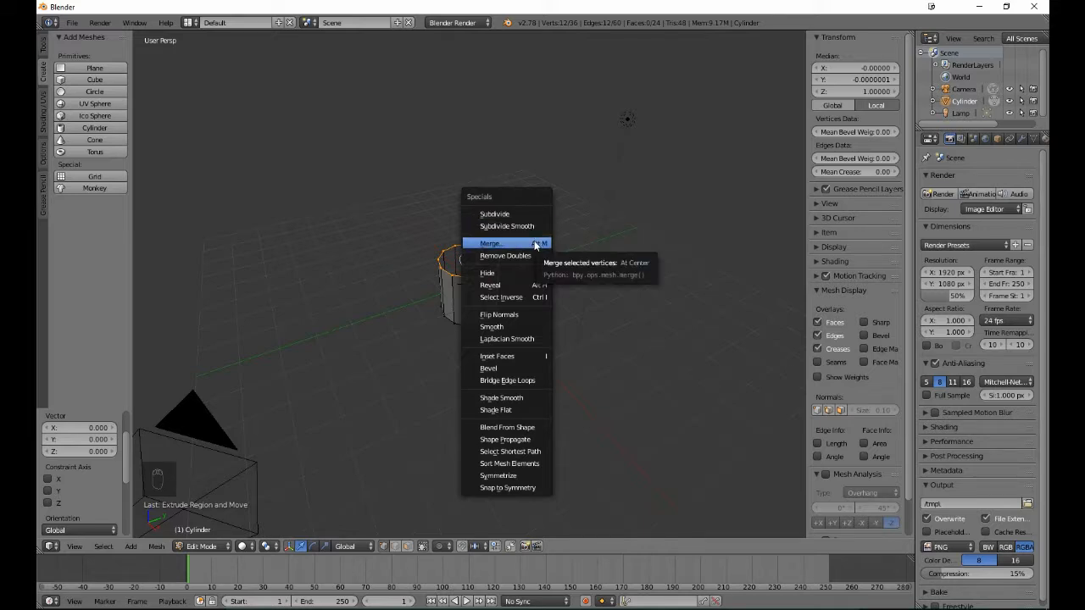
click(535, 245)
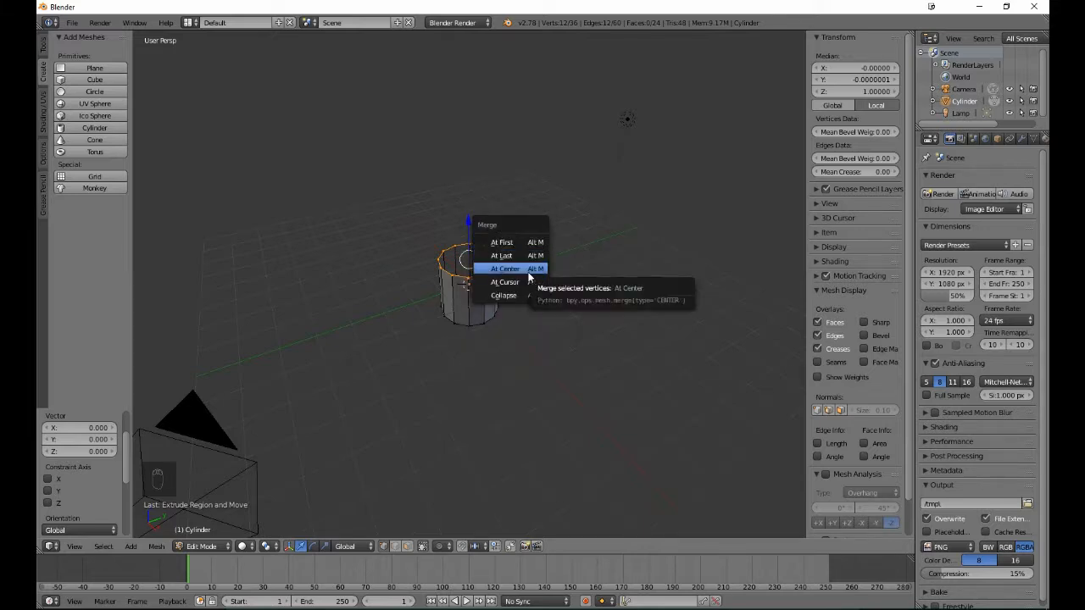
click(509, 269)
key(a)
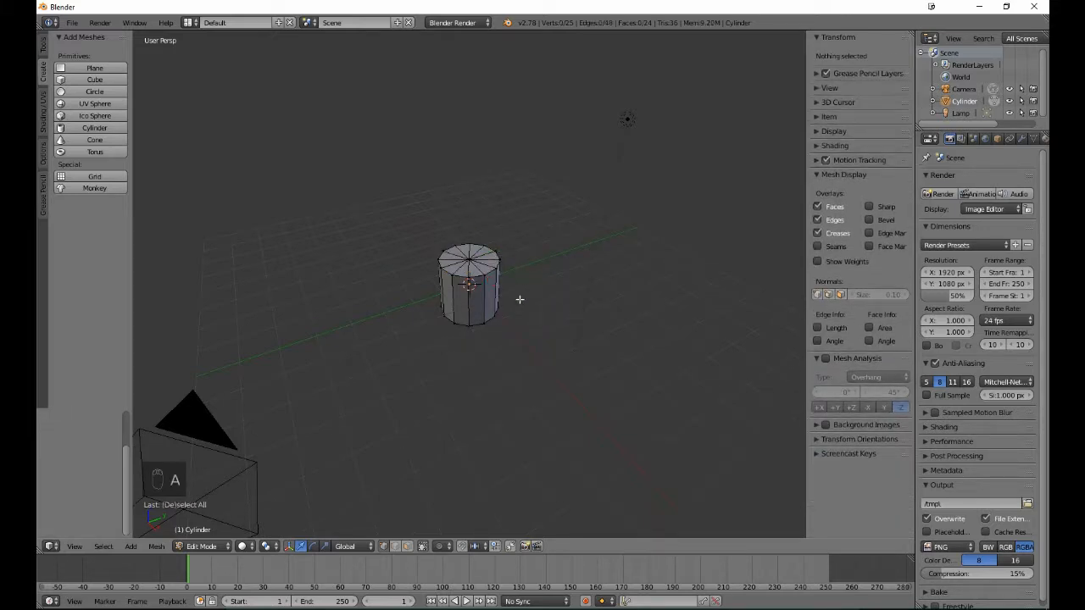
- Close the cylinder's lower end by extruding its rim loop in place and merging it At Center, and return to Object Mode
middle_drag(492, 357, 487, 275)
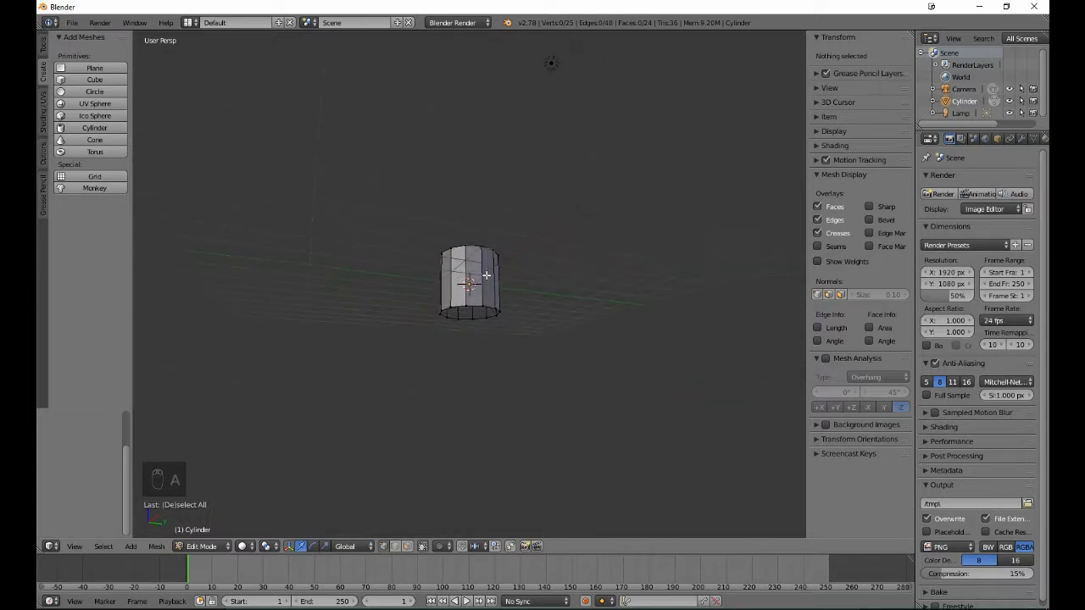
alt+right_click(479, 318)
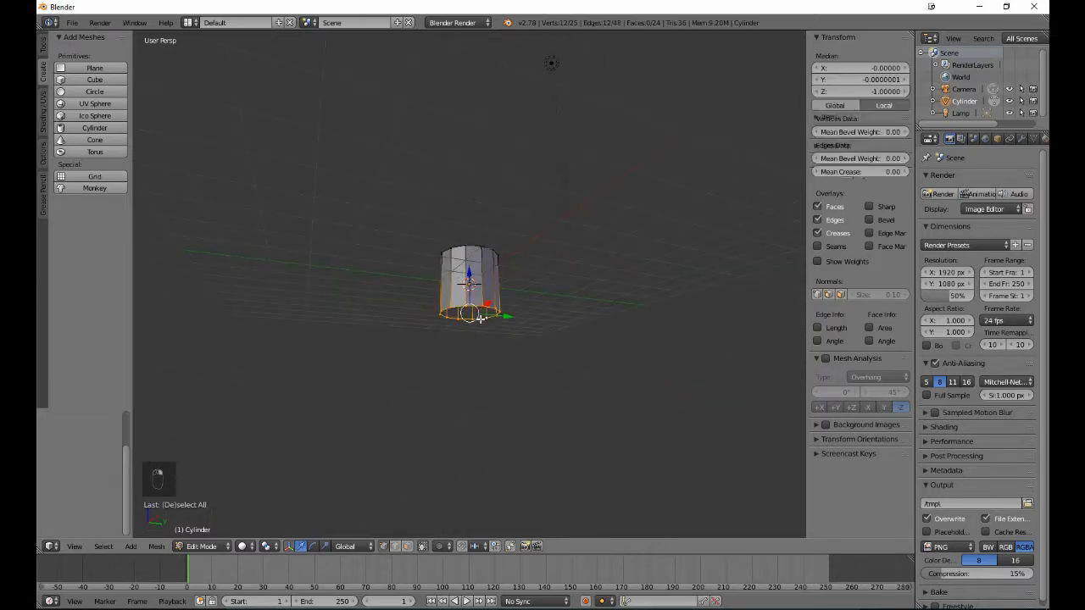
key(e)
right_click(581, 250)
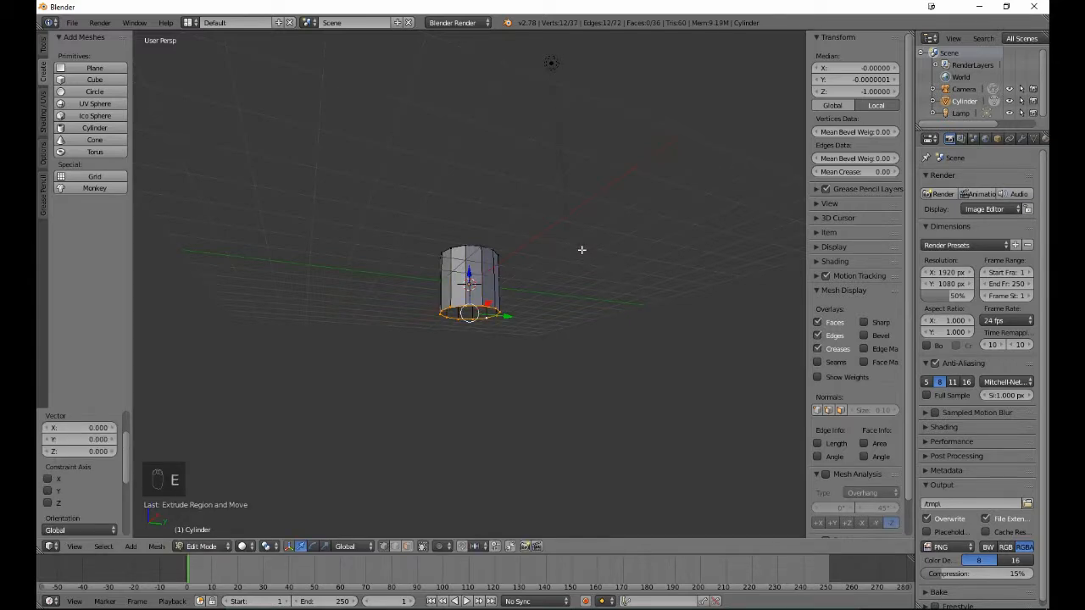
key(w)
click(581, 250)
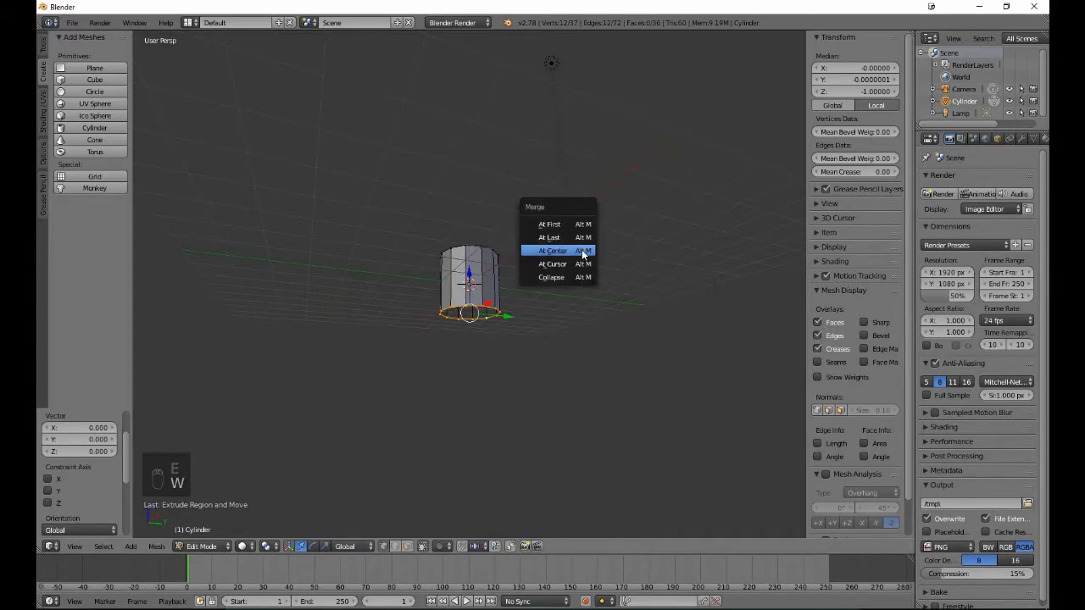
click(582, 250)
key(a)
middle_drag(581, 249, 638, 322)
key(Tab)
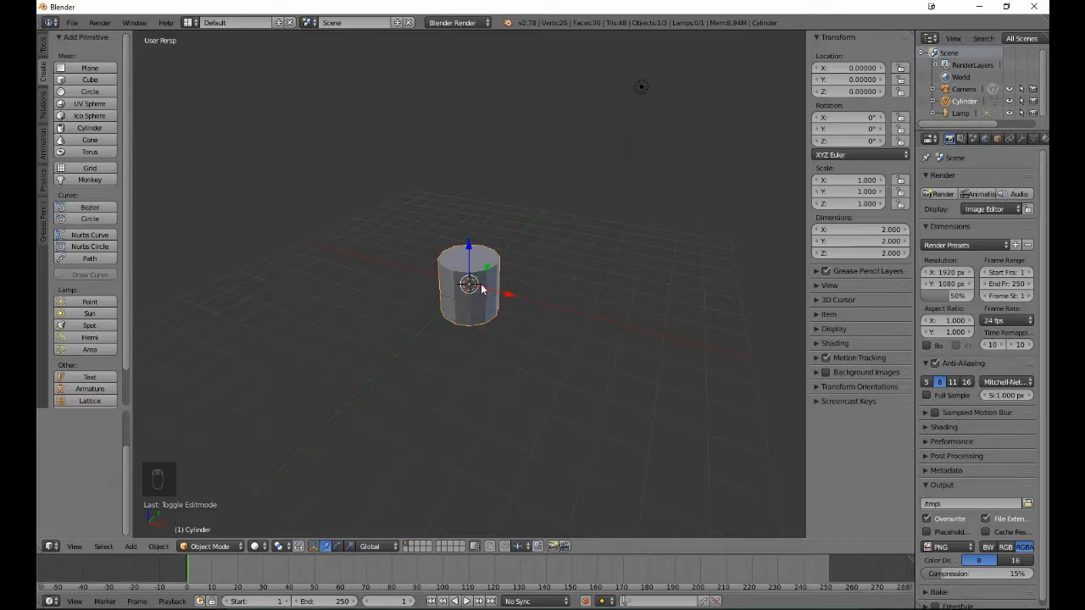
- Enable background images and load the vase reference image from Desktop\BeginningBlend\Vase\Reference
click(819, 371)
click(834, 391)
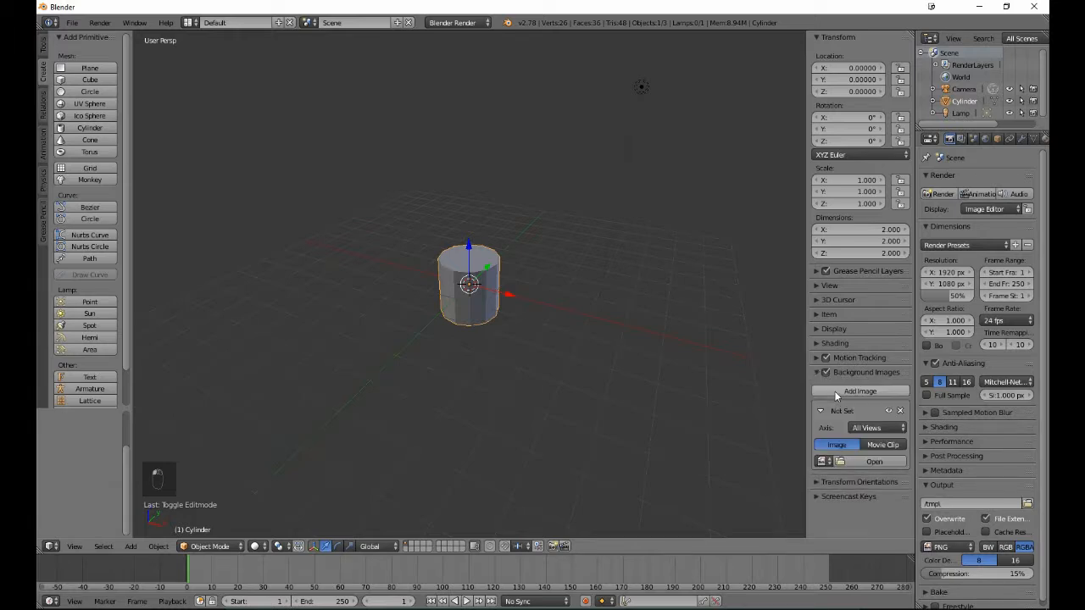
click(855, 462)
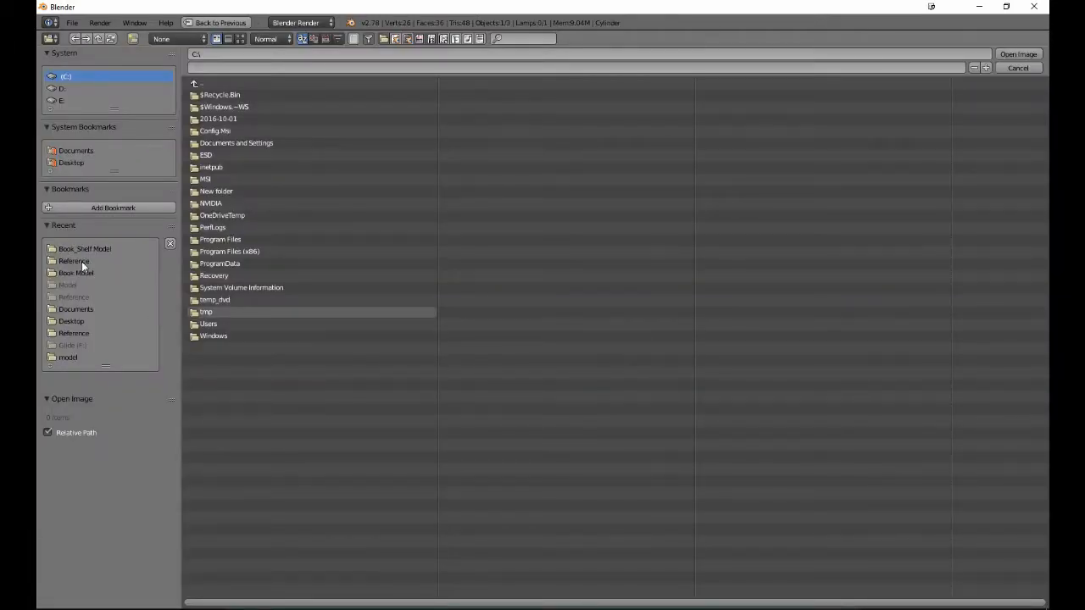
click(83, 163)
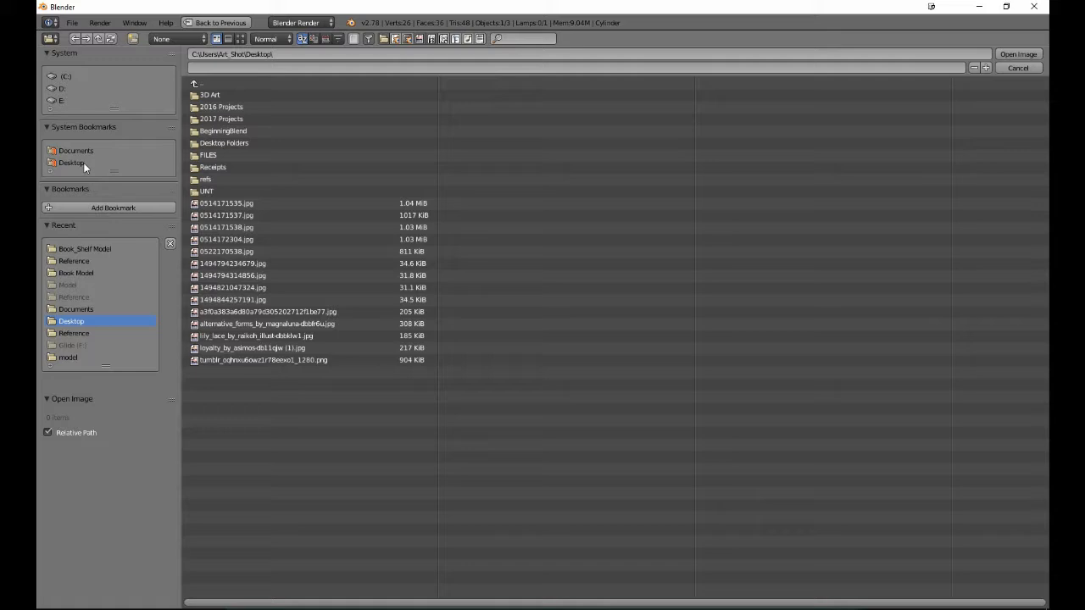
click(300, 130)
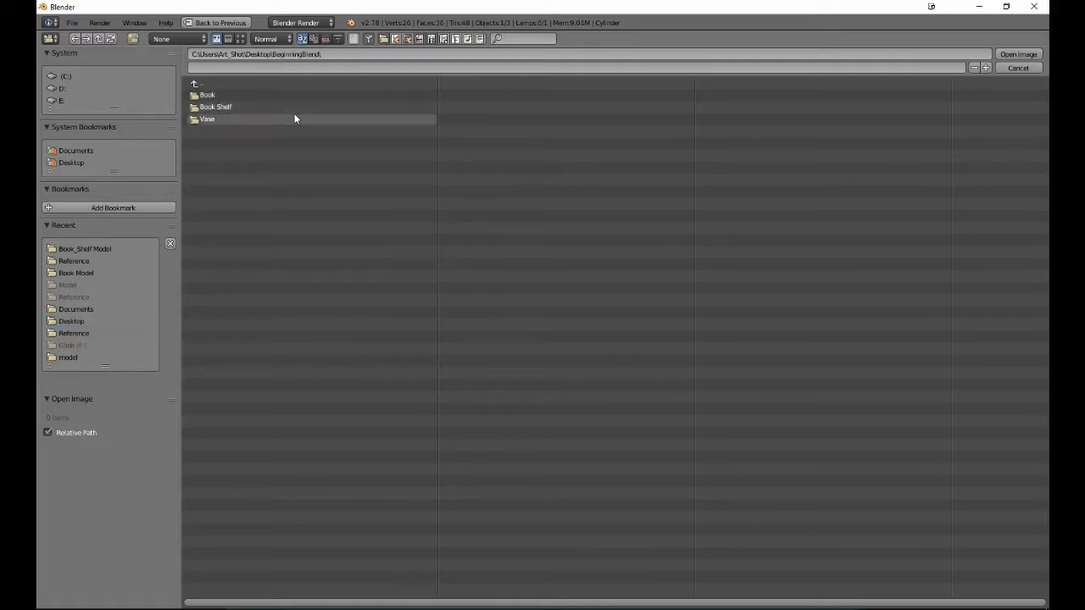
click(294, 121)
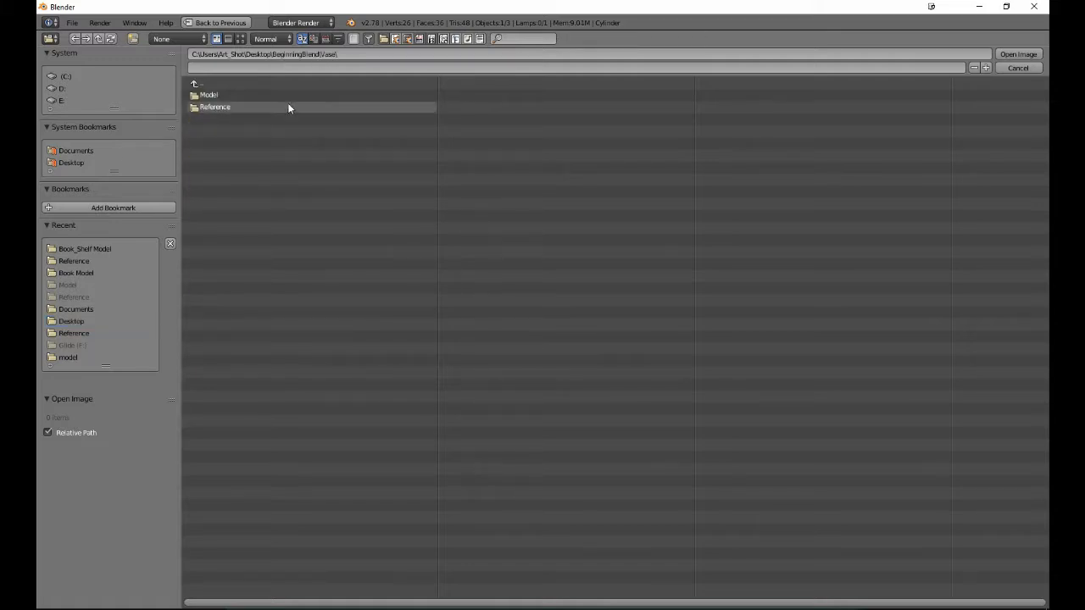
click(288, 107)
double_click(282, 94)
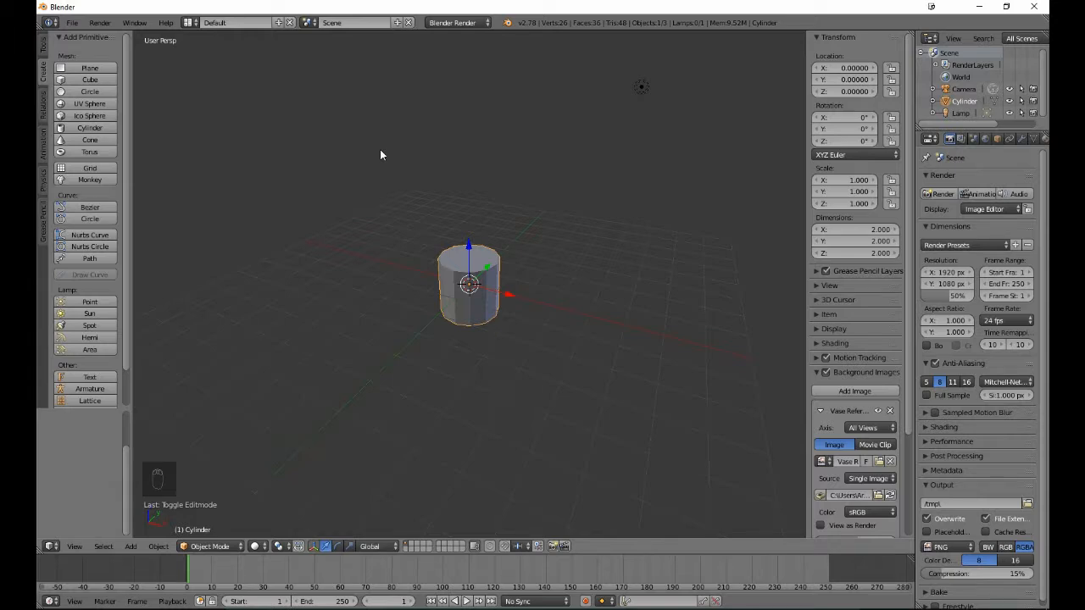
- Show the reference in the right orthographic view and set the background image's opacity to 1.000
key(KP_3)
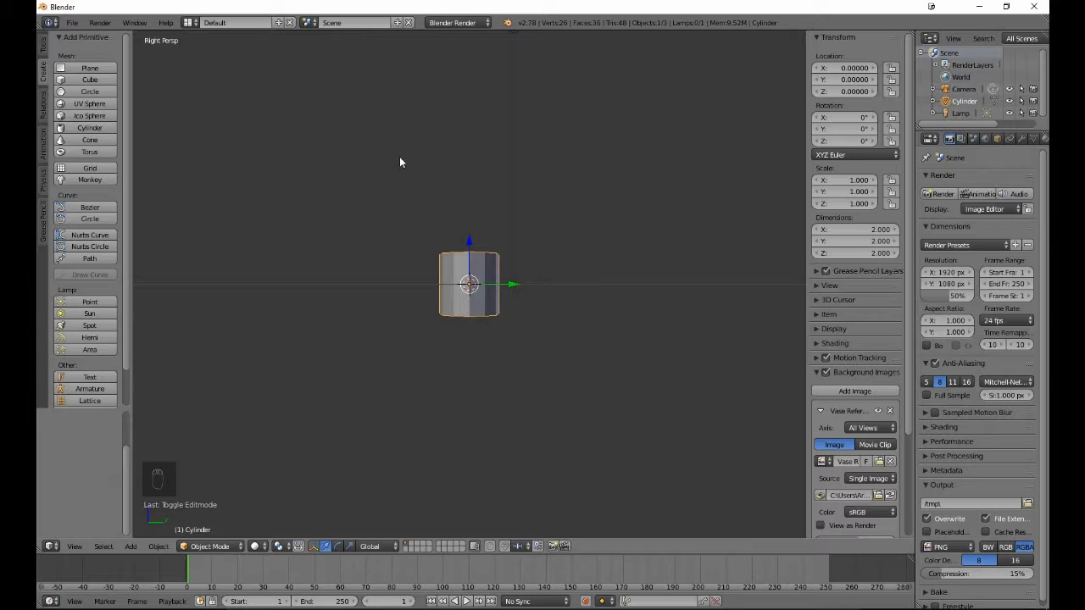
key(KP_5)
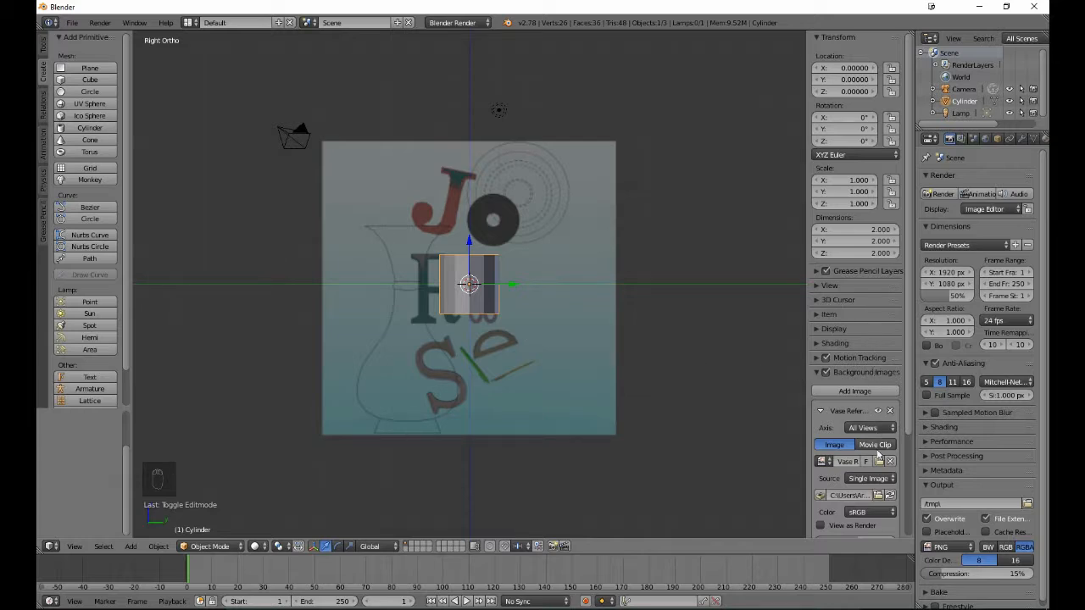
scroll(869, 500, down, 3)
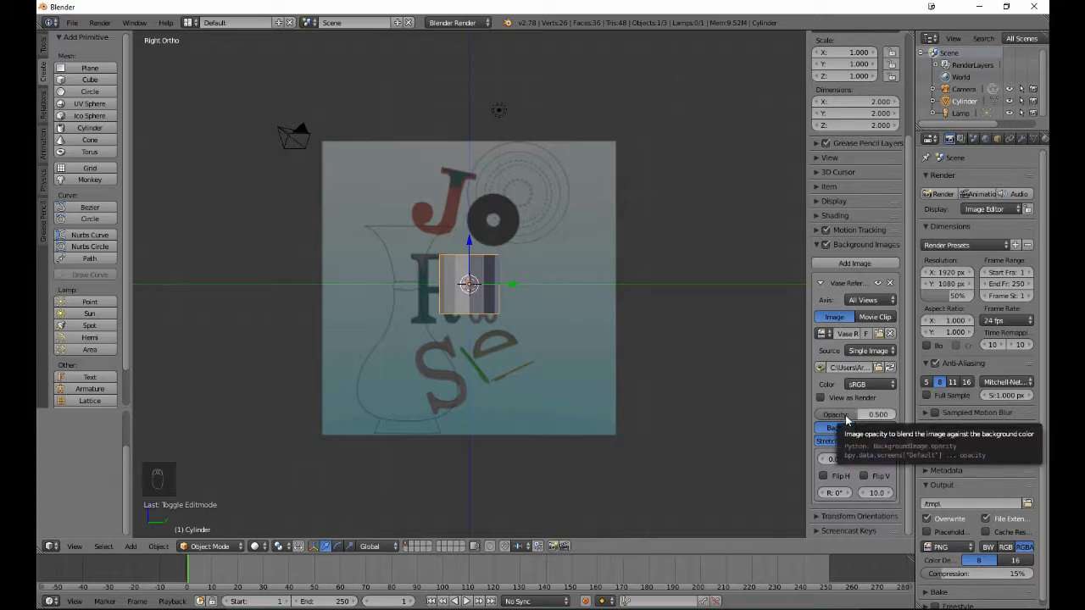
drag(845, 421, 896, 415)
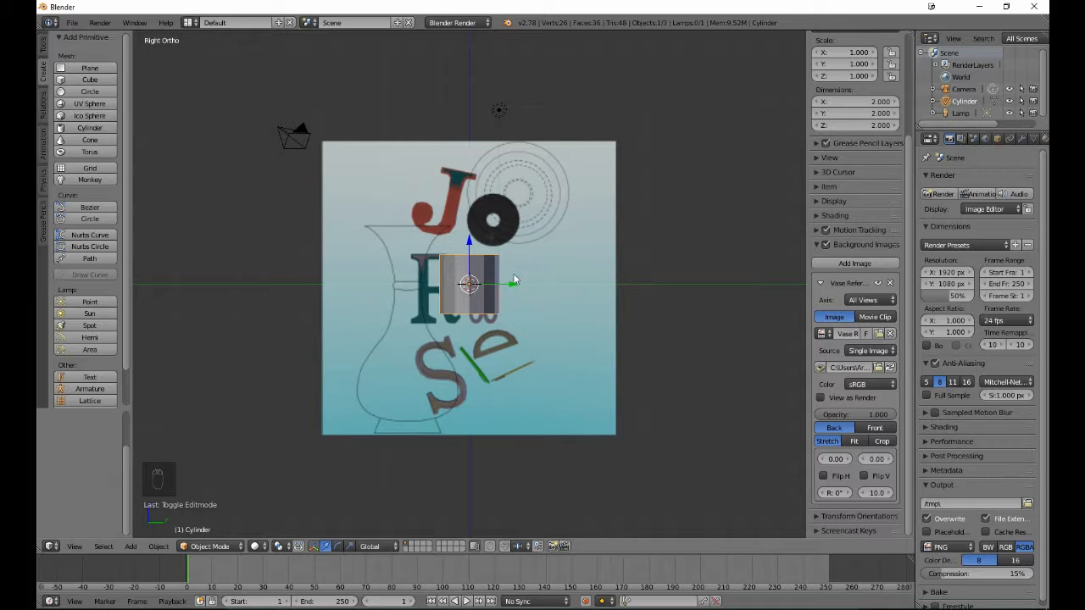
- Move the cylinder about -2.06 on Y and -2.00 on Z onto the vase outline, and show it as wireframe in Edit Mode
key(g)
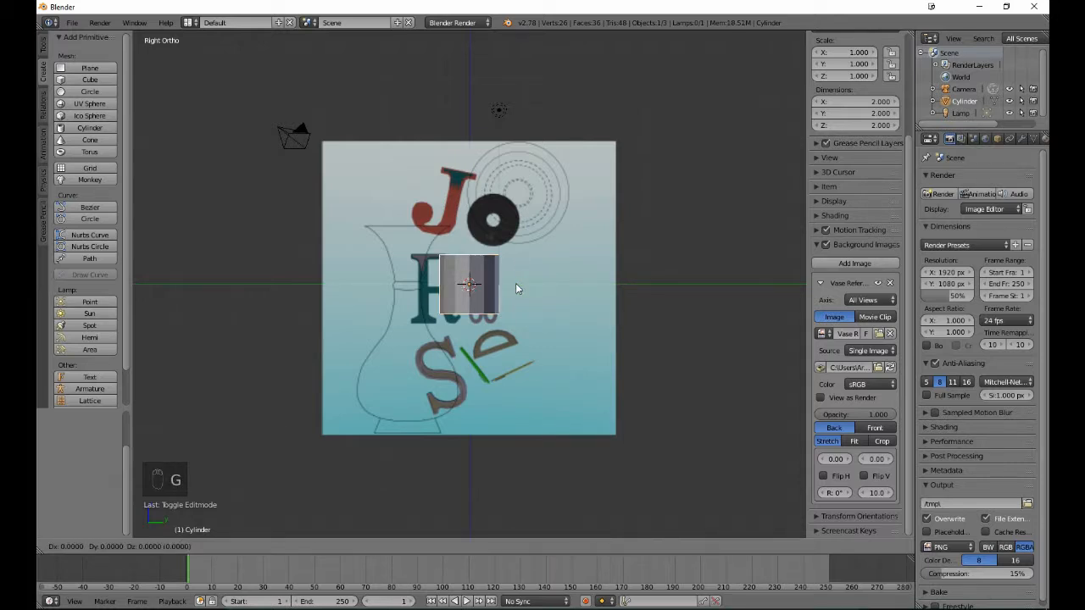
click(456, 347)
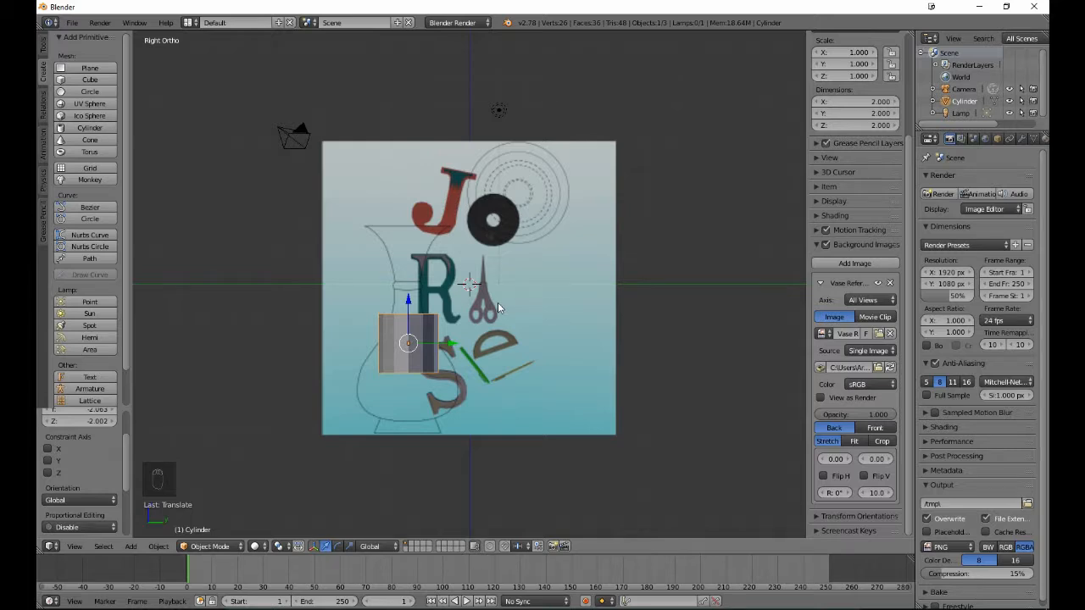
key(Tab)
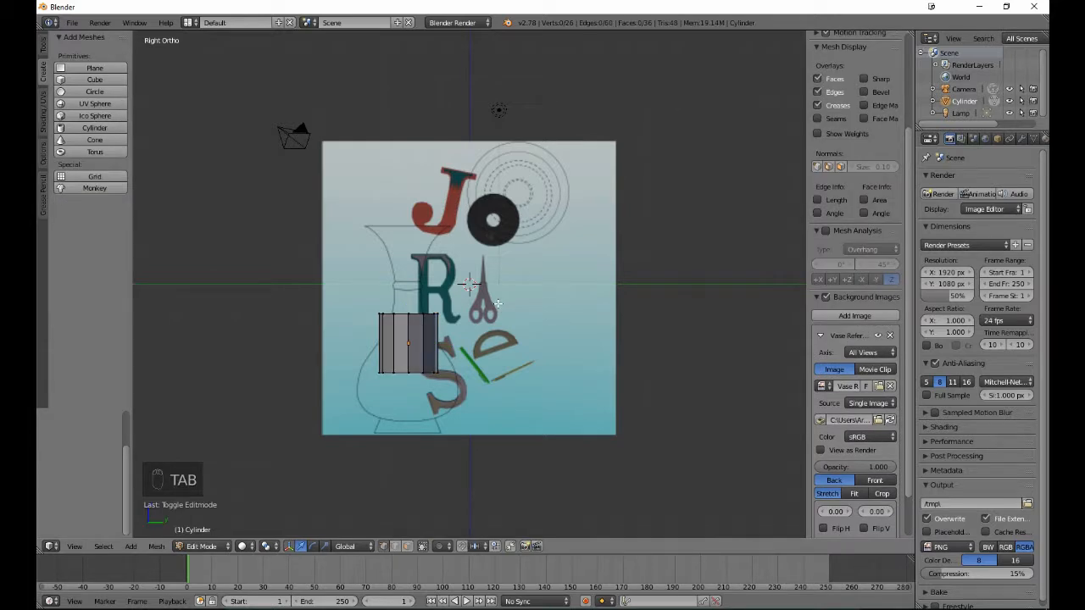
key(z)
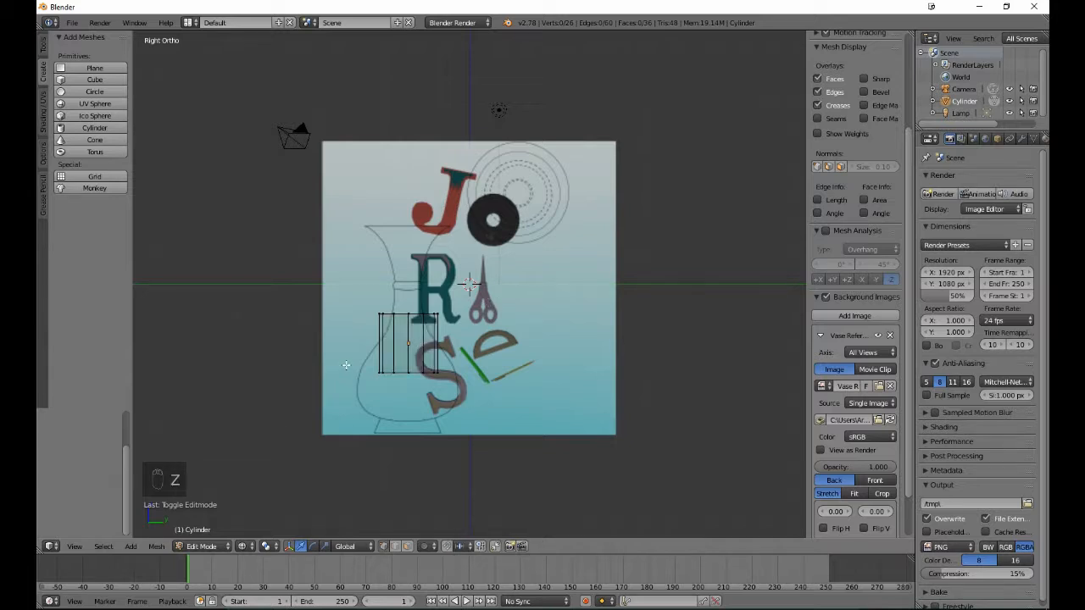
- Lower the cylinder's bottom vertices about 2.04 along Z to the base of the vase outline, leaving nothing selected
key(b)
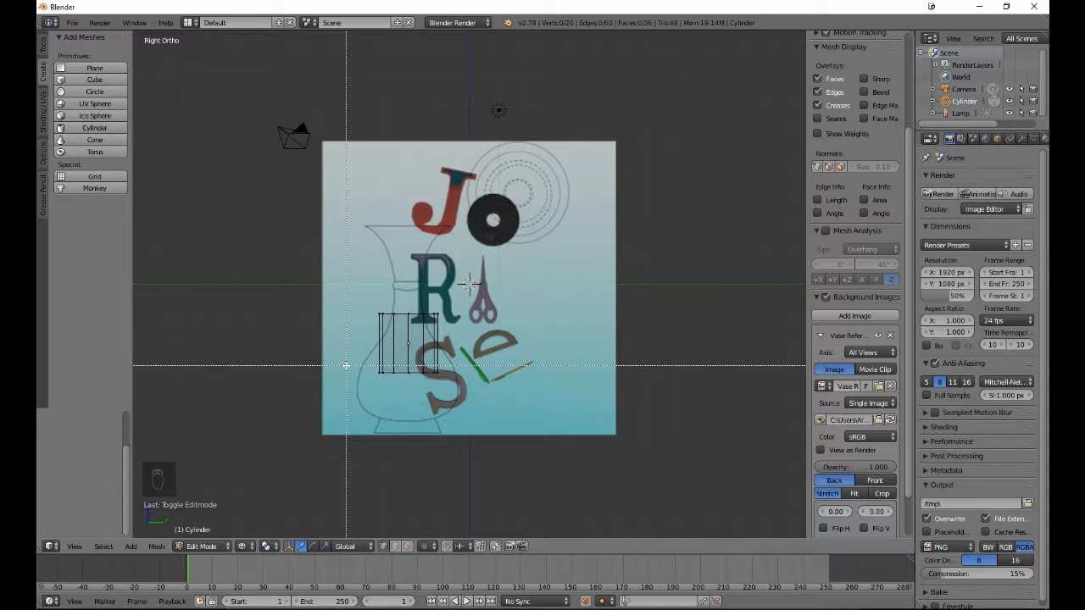
drag(346, 366, 483, 404)
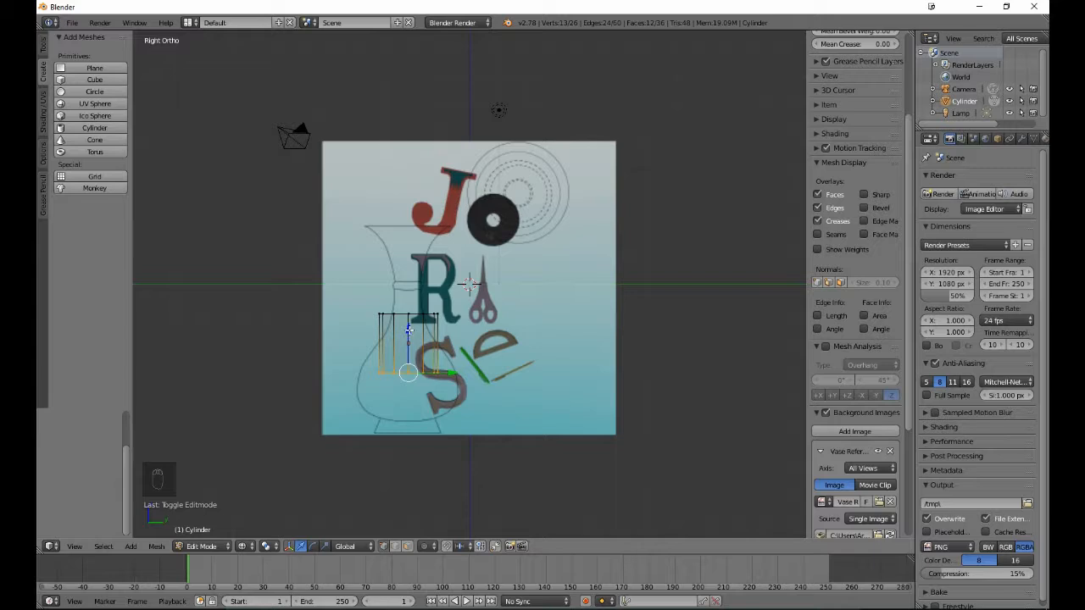
drag(408, 329, 413, 390)
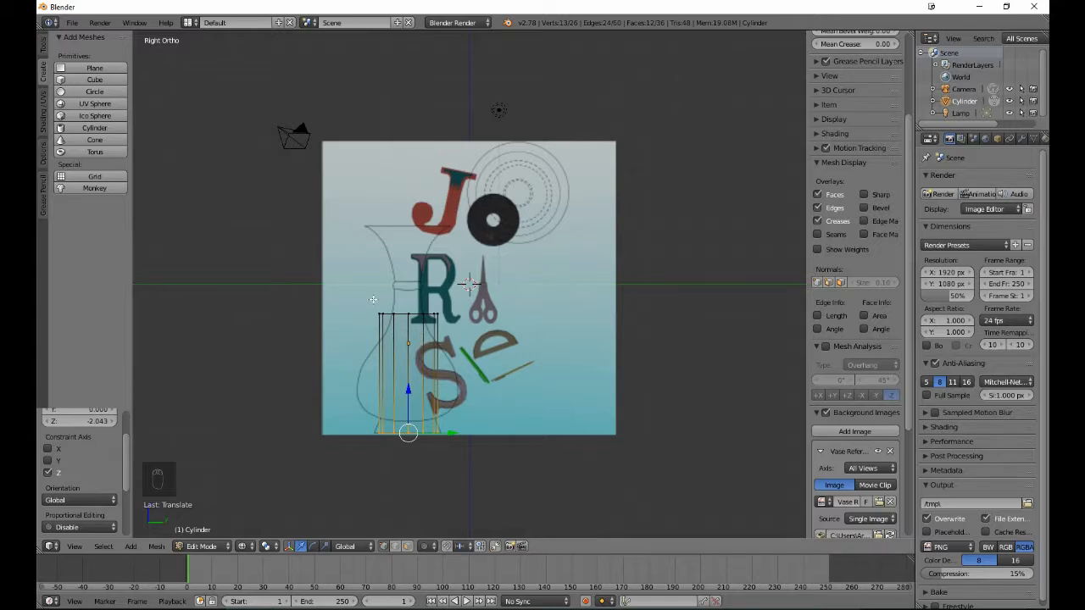
key(a)
- Raise the cylinder's top vertices about 2.98 along Z to the rim of the vase outline, leaving nothing selected
key(b)
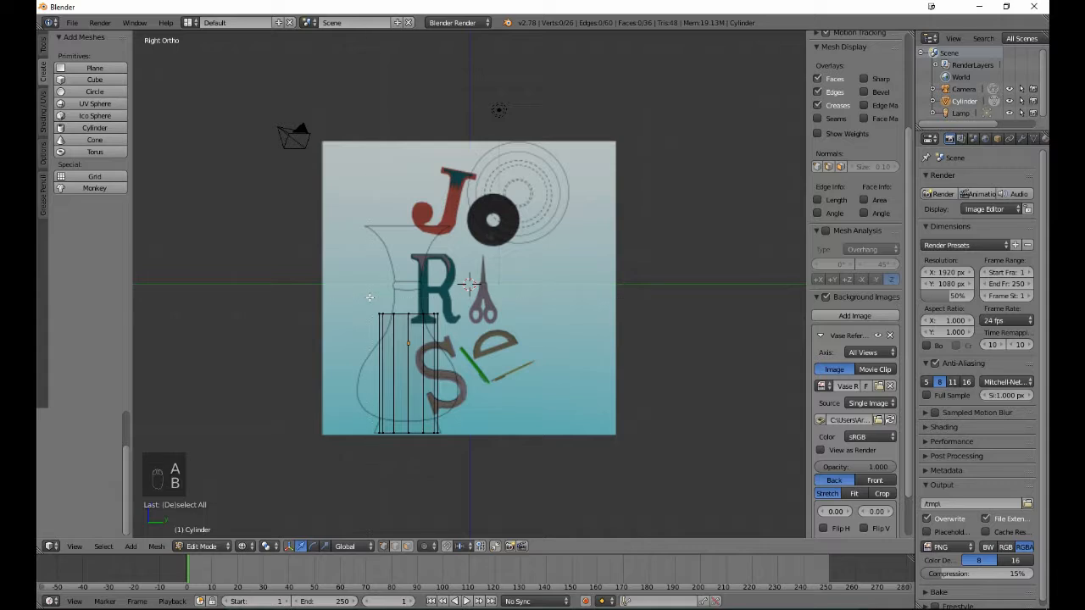
drag(369, 297, 451, 325)
drag(411, 270, 406, 190)
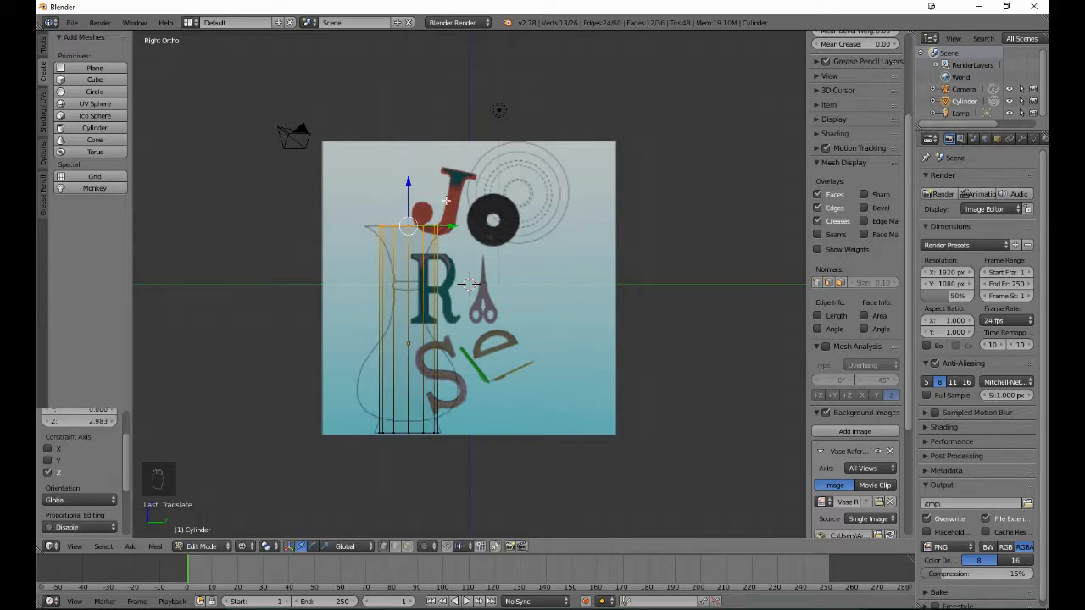
key(a)
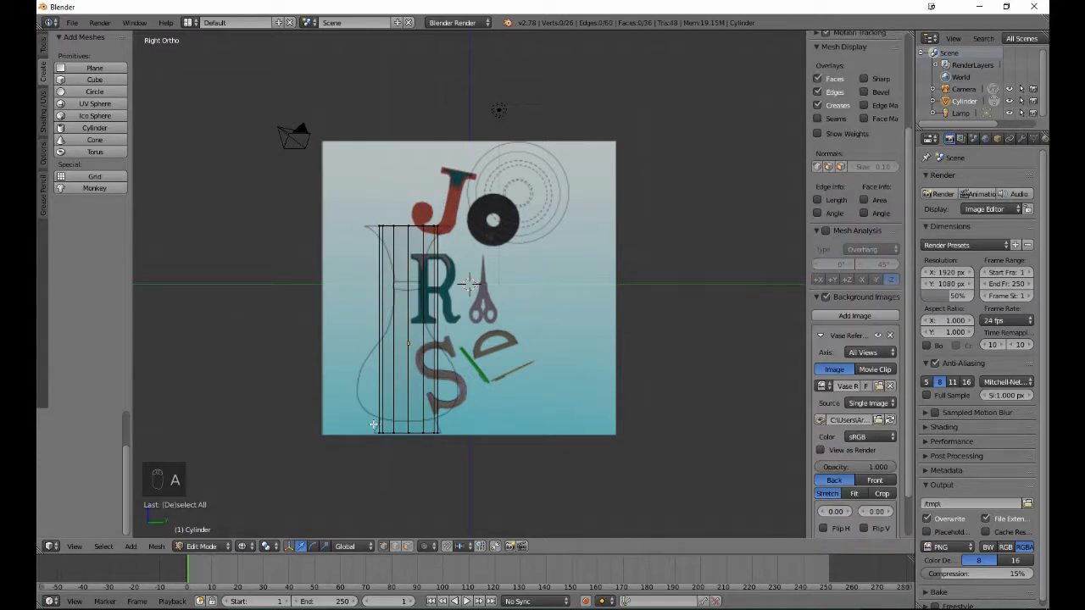
- Scale the cylinder's bottom vertices by about 1.16 to match the vase outline's foot, leaving nothing selected
key(b)
drag(361, 433, 525, 475)
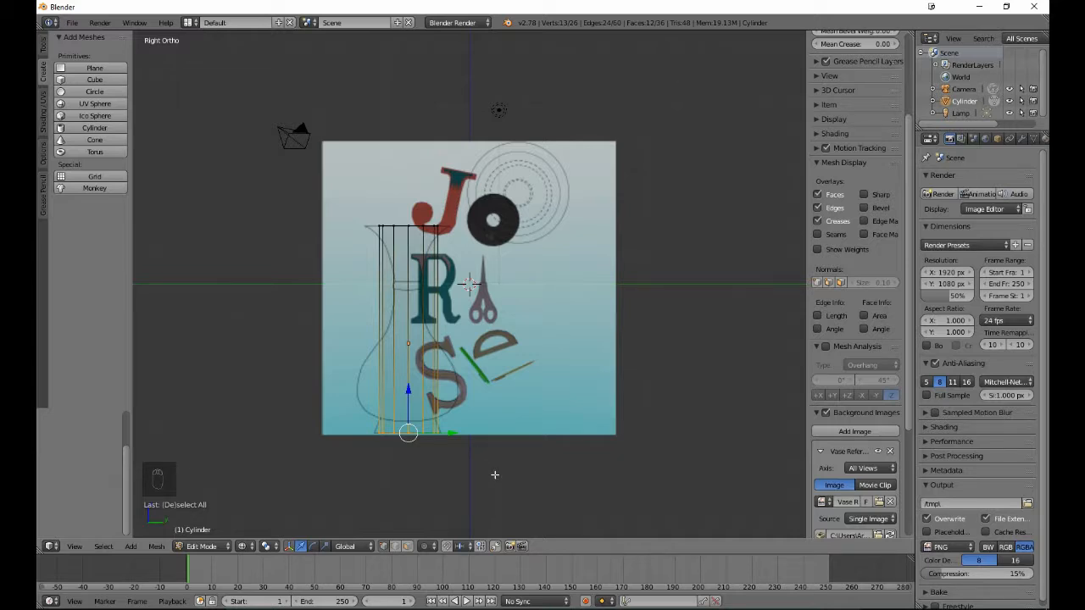
key(s)
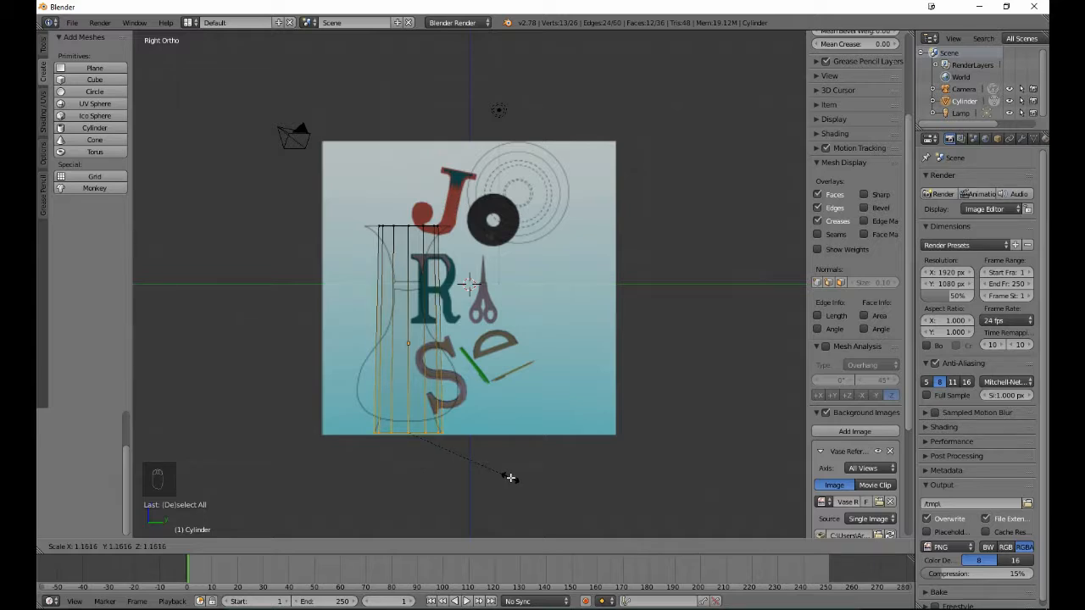
click(509, 478)
key(a)
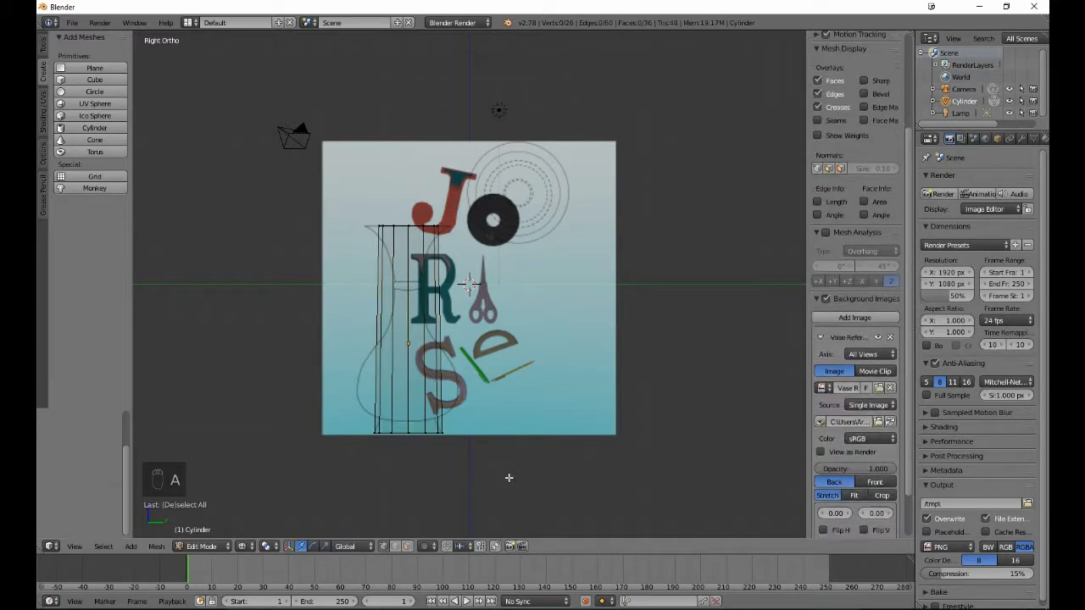
- Scale the cylinder's top vertices by about 1.44 to match the vase outline's rim, leaving nothing selected
key(b)
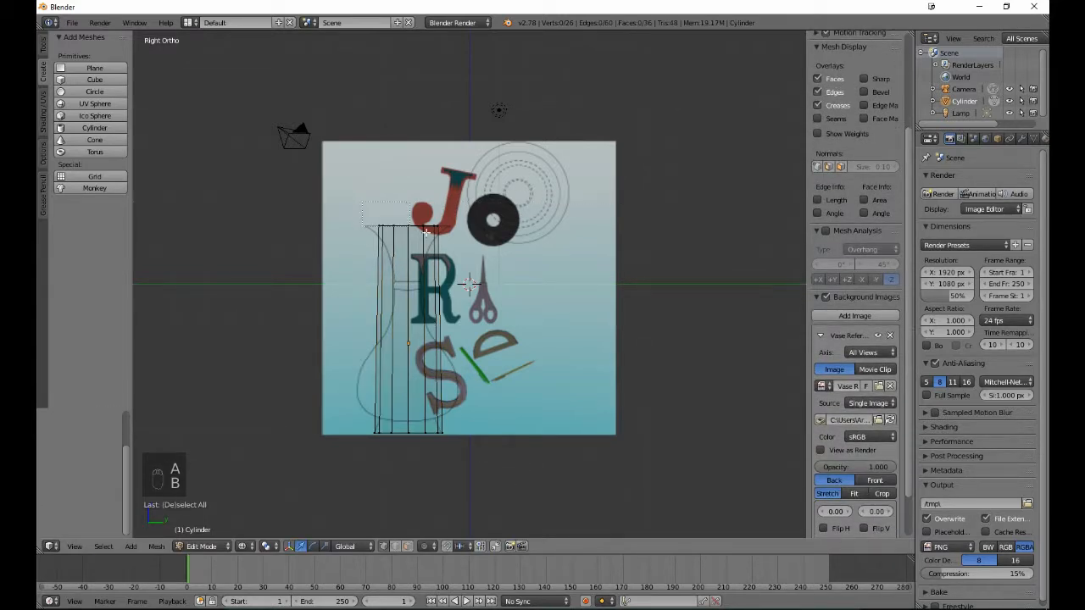
drag(362, 201, 466, 251)
key(s)
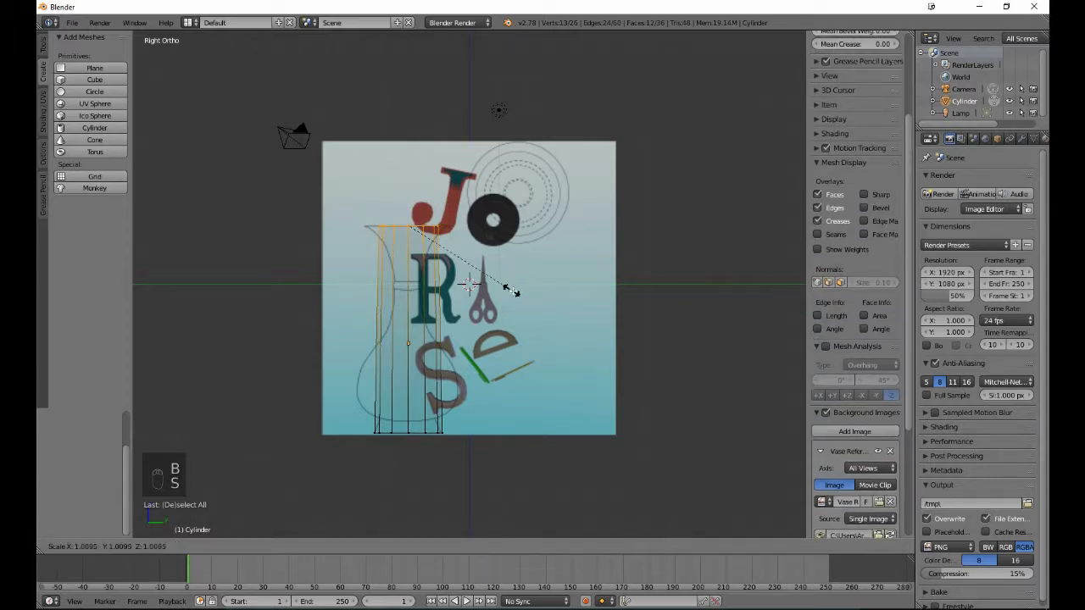
click(561, 308)
key(a)
- Preview a loop cut with 4 horizontal cuts spread over the cylinder's height
scroll(854, 382, down, 4)
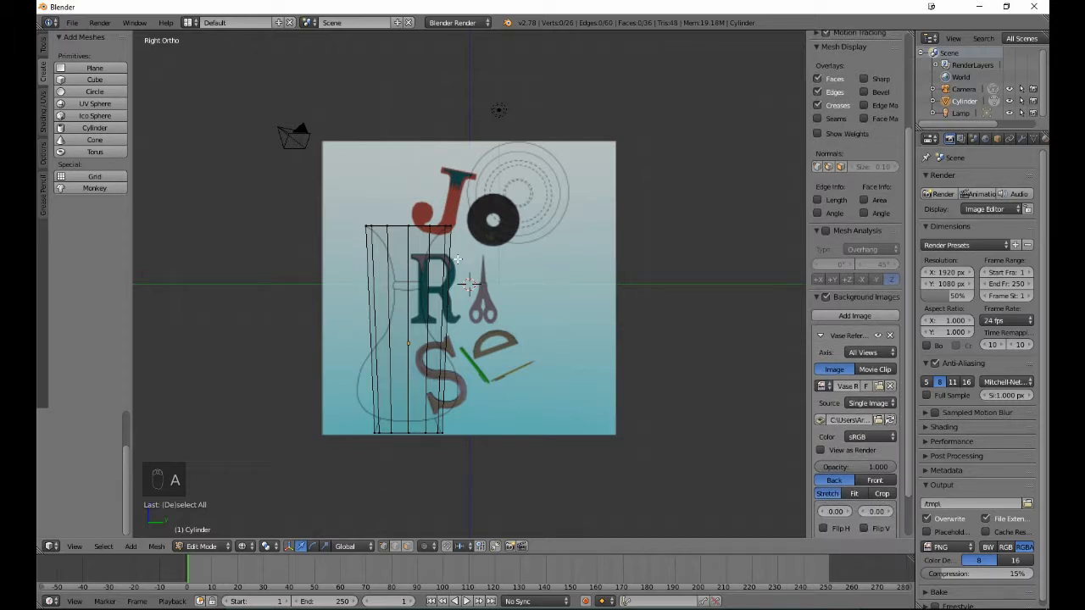
click(43, 49)
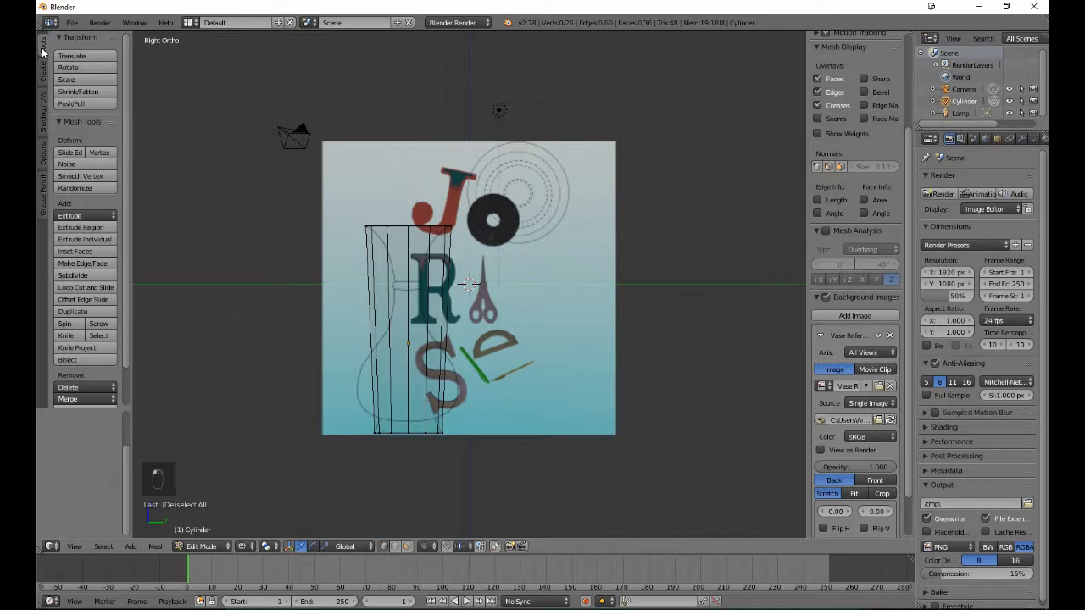
click(88, 291)
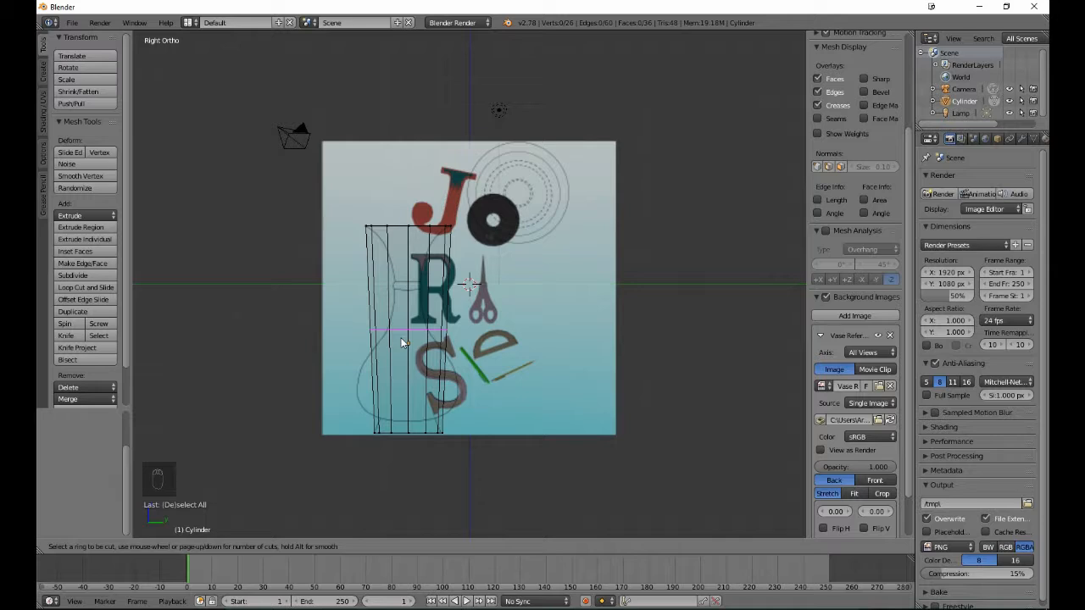
scroll(403, 342, up, 1)
scroll(402, 343, up, 2)
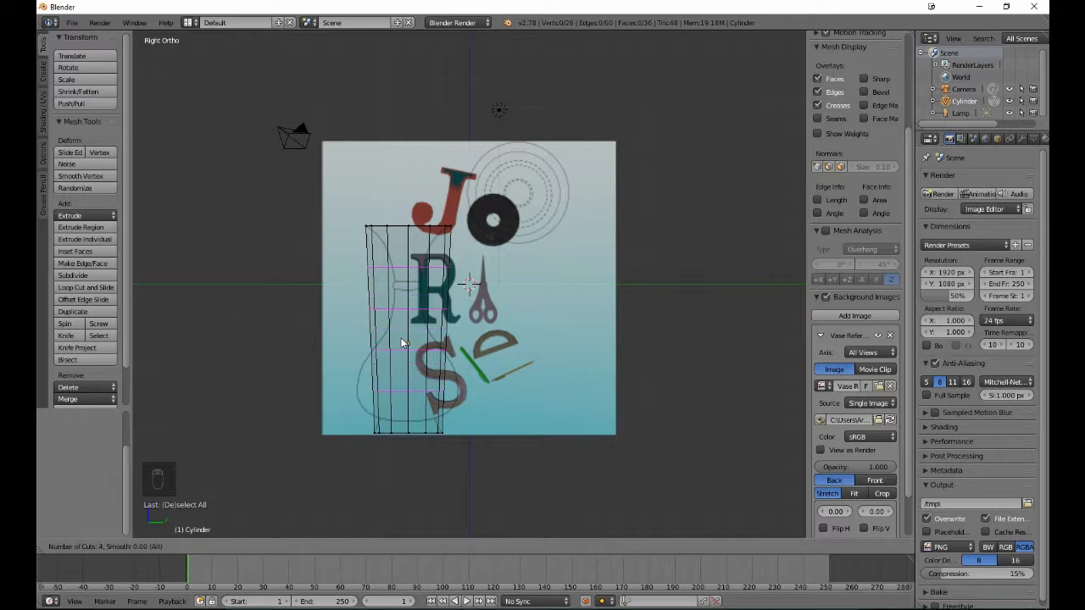
- Try much denser loop cuts on the cylinder, up to 192, and bring the number of cuts back to 4
scroll(403, 342, down, 3)
scroll(402, 345, up, 2)
scroll(403, 345, up, 1)
scroll(400, 341, up, 9)
scroll(400, 341, up, 14)
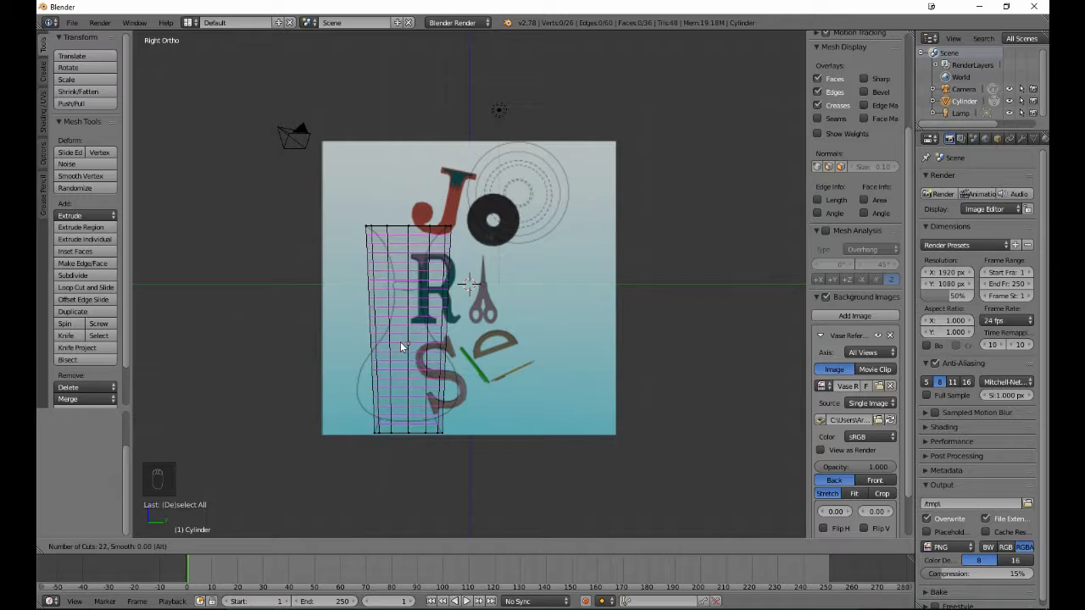
scroll(400, 342, up, 16)
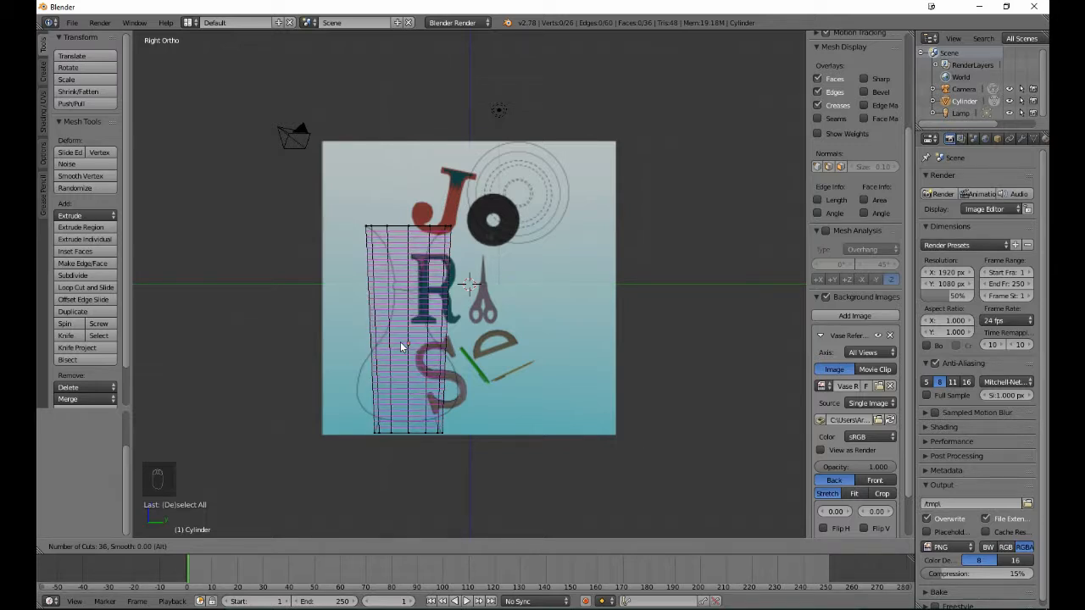
scroll(401, 346, up, 20)
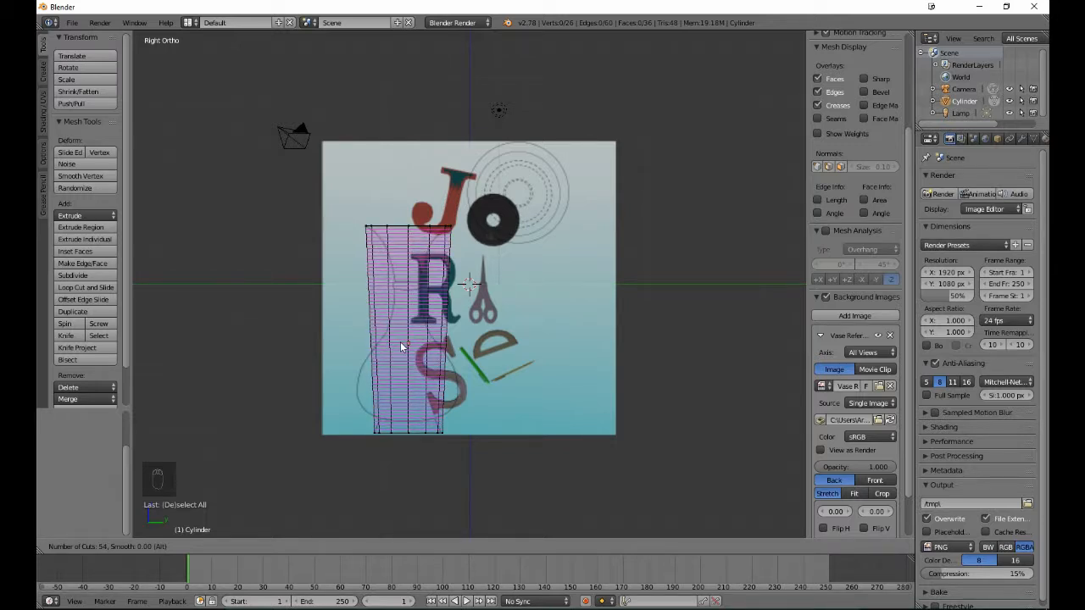
scroll(402, 346, up, 20)
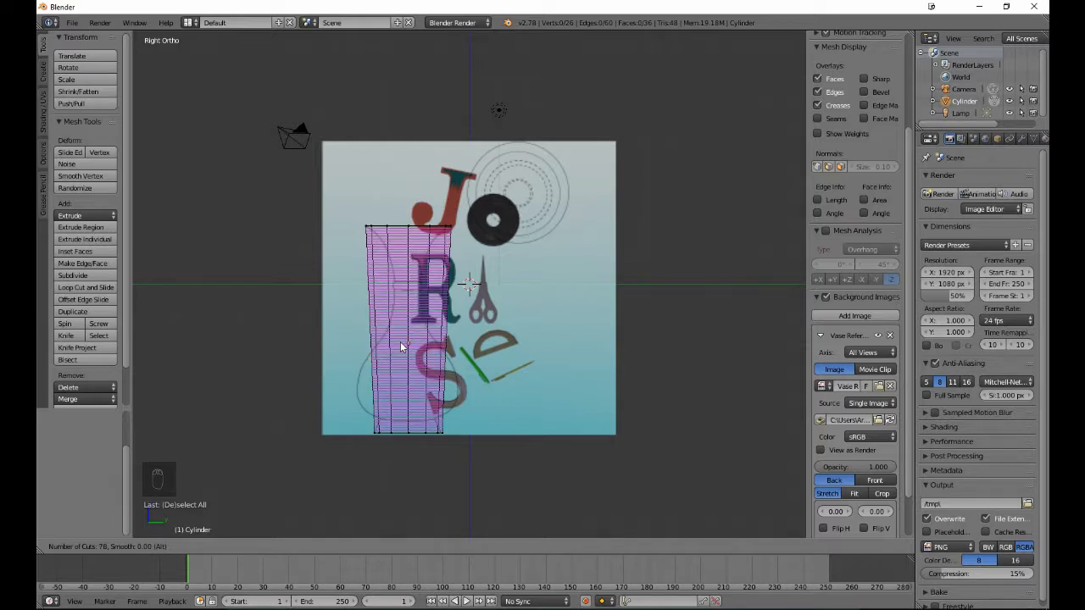
scroll(402, 347, up, 20)
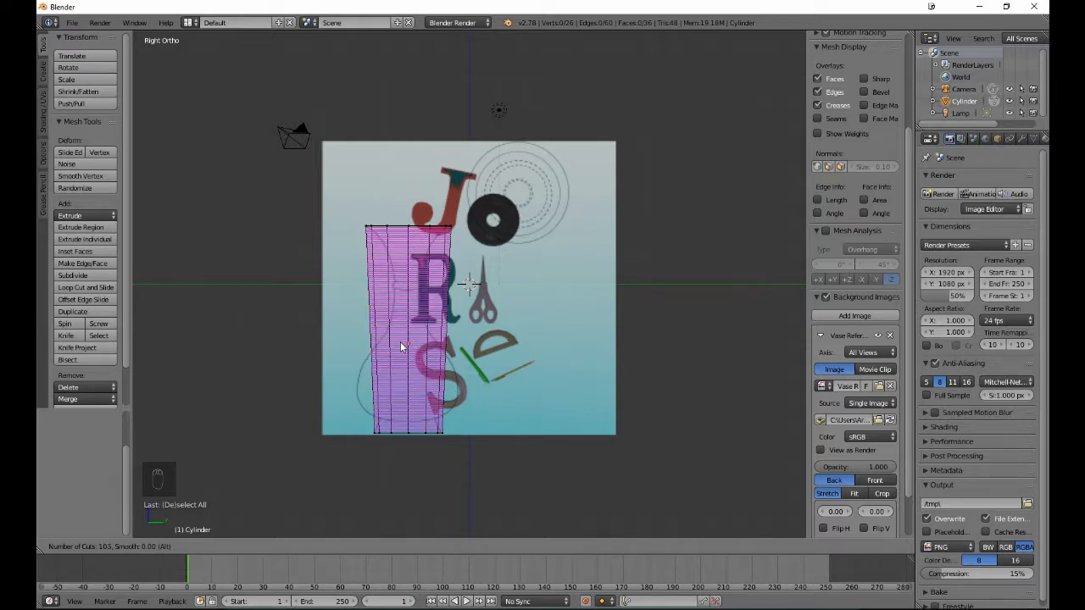
scroll(401, 346, up, 20)
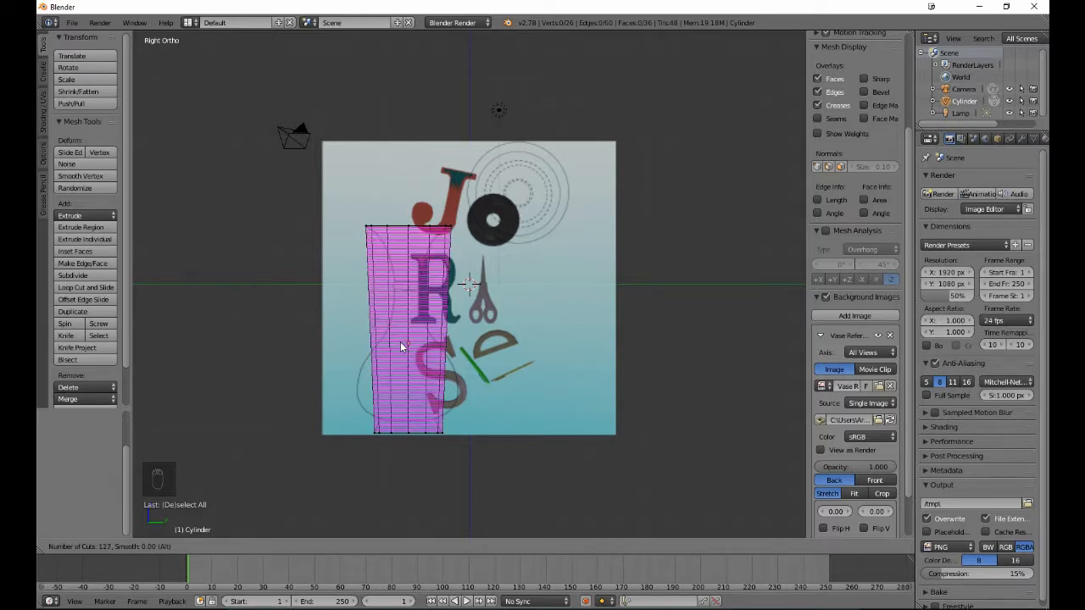
scroll(401, 346, up, 20)
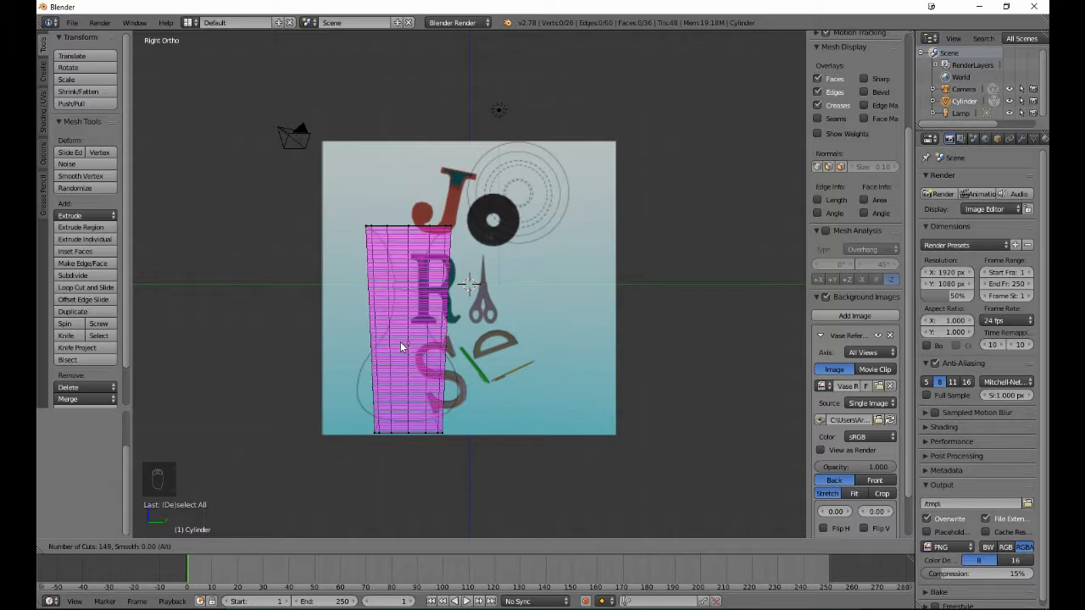
scroll(402, 347, up, 20)
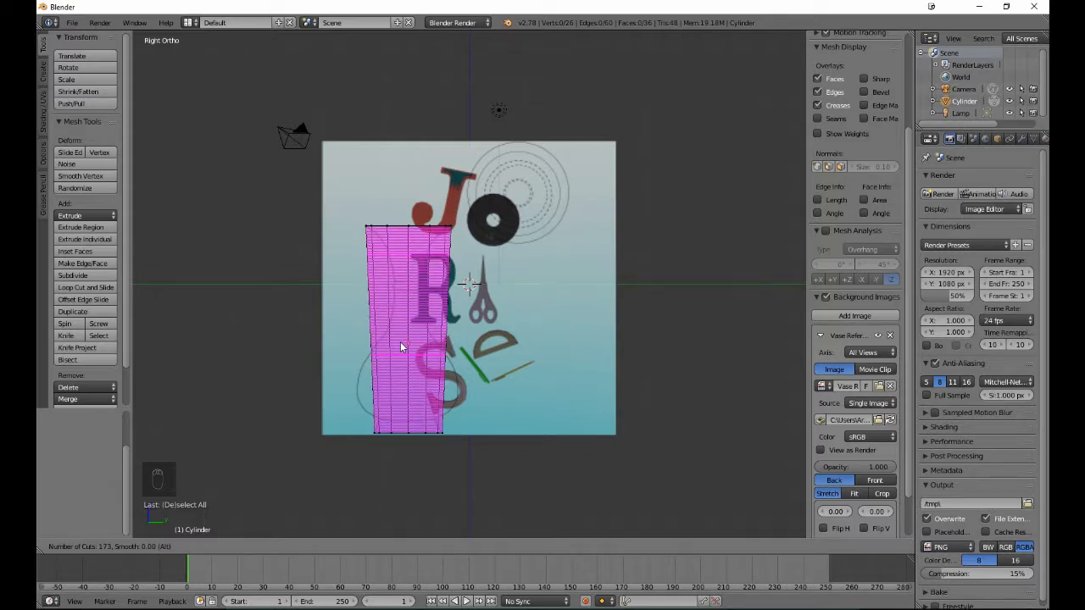
scroll(395, 352, up, 7)
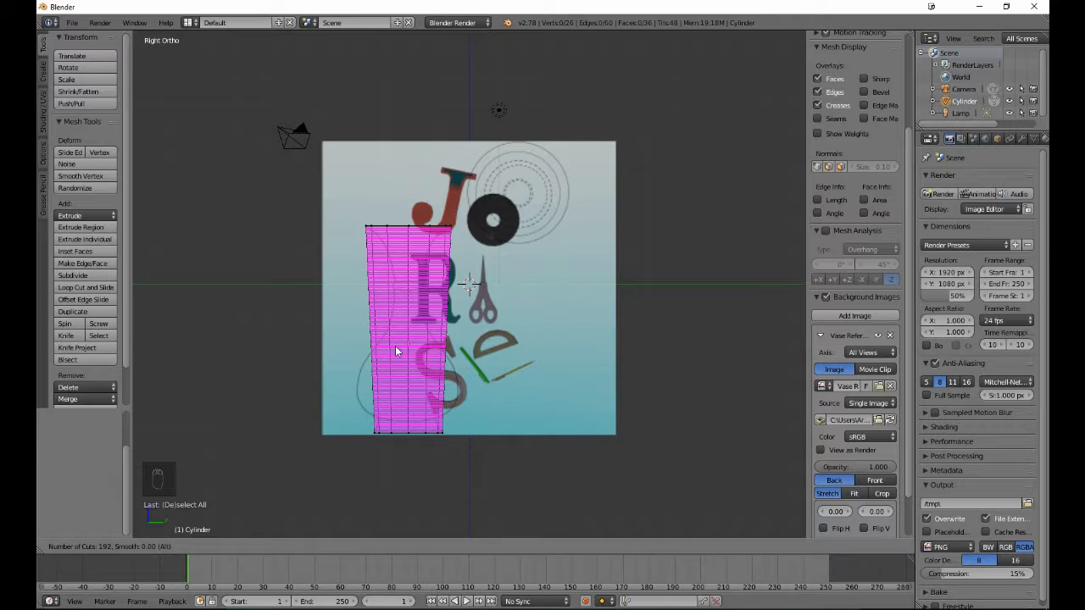
scroll(395, 351, down, 17)
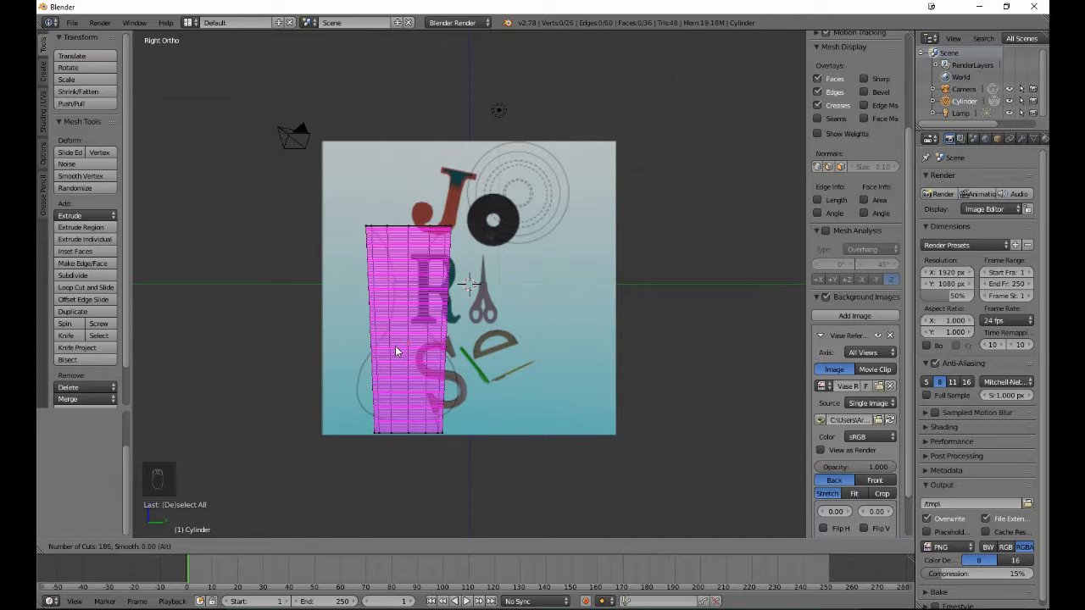
scroll(397, 350, down, 18)
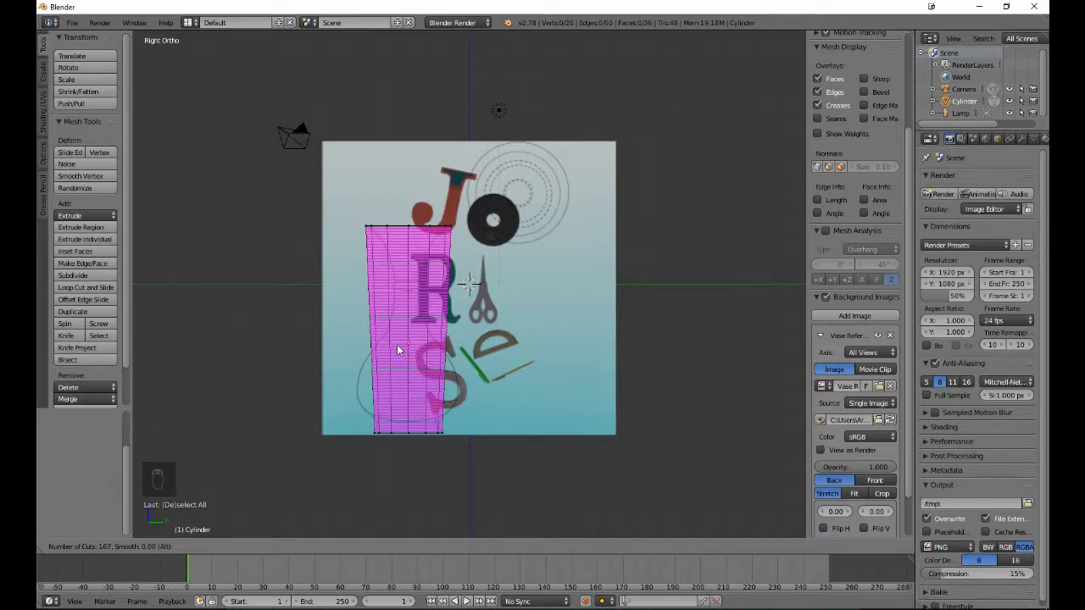
scroll(396, 344, down, 18)
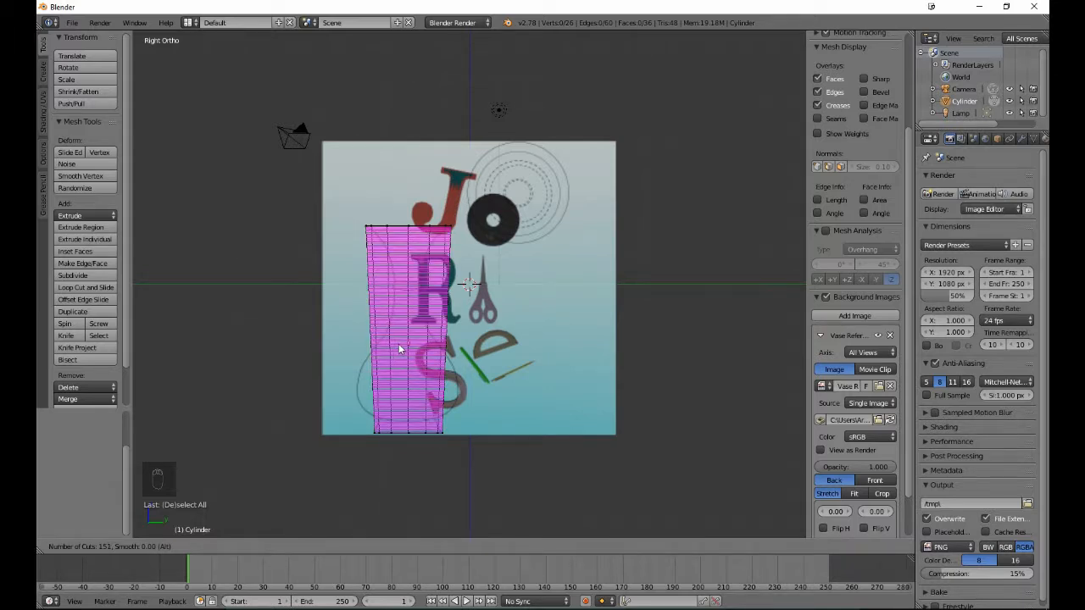
scroll(396, 348, down, 20)
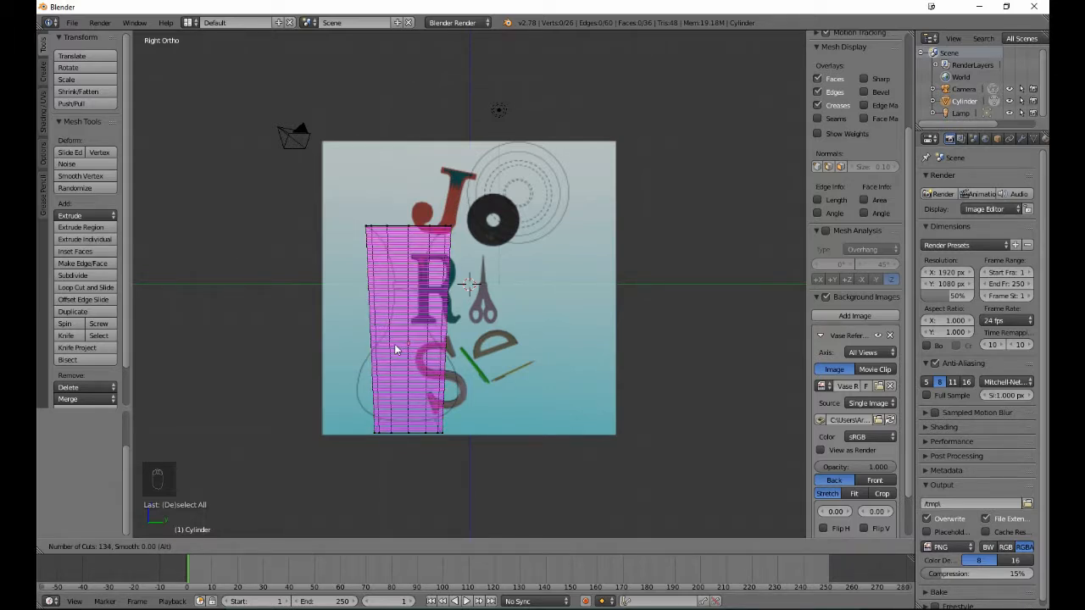
scroll(395, 347, down, 15)
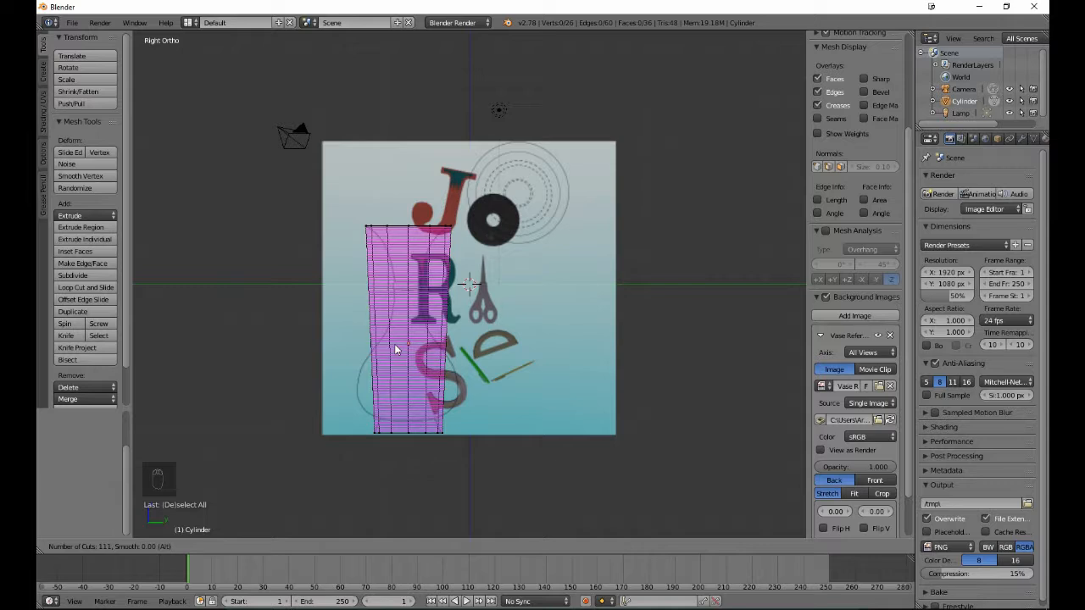
scroll(394, 346, down, 20)
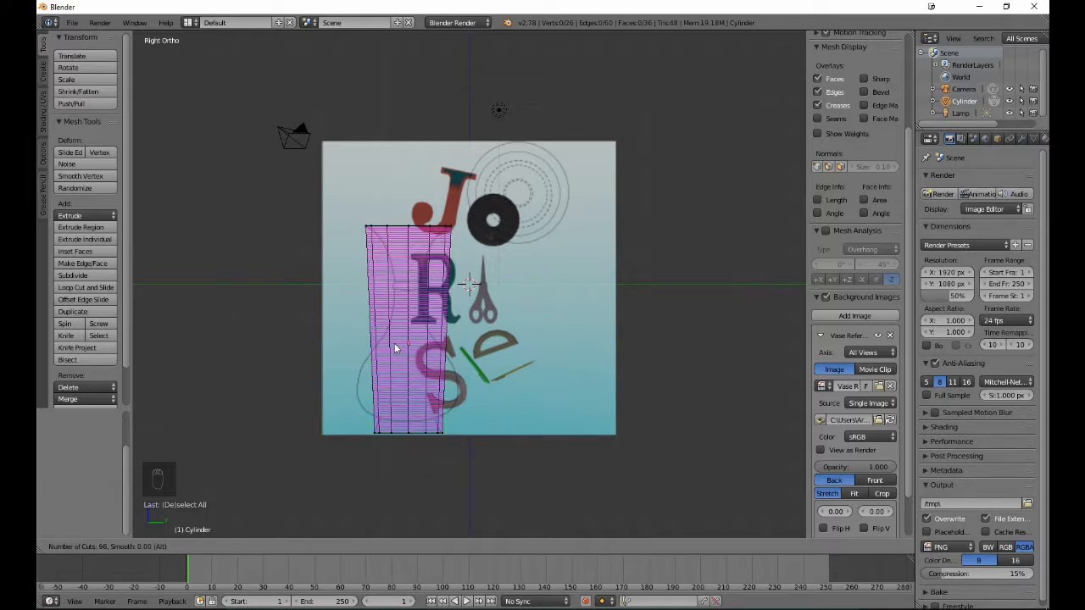
scroll(394, 346, down, 20)
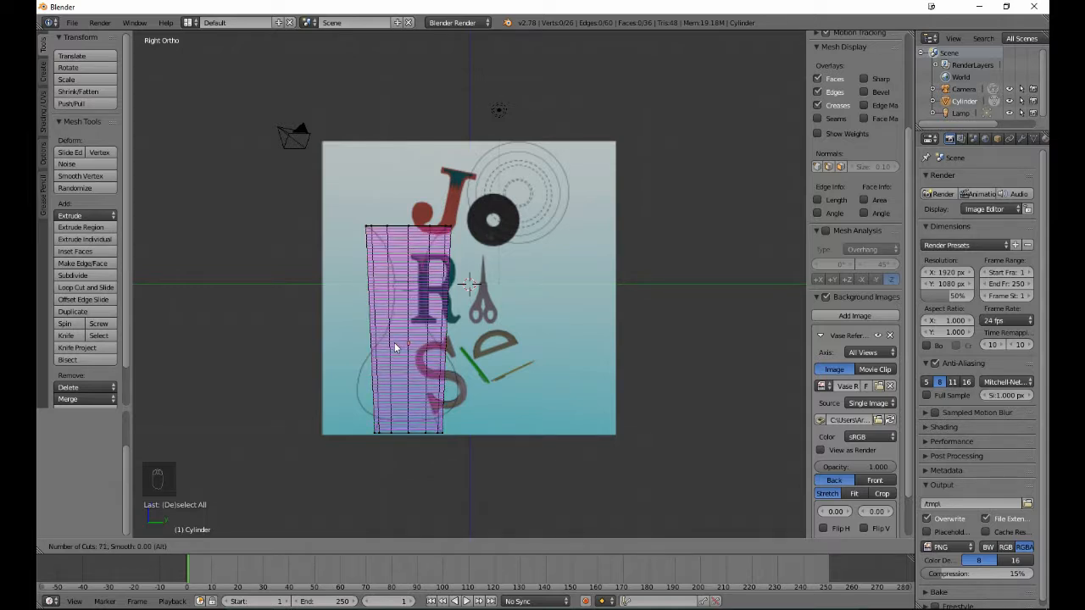
scroll(394, 347, down, 18)
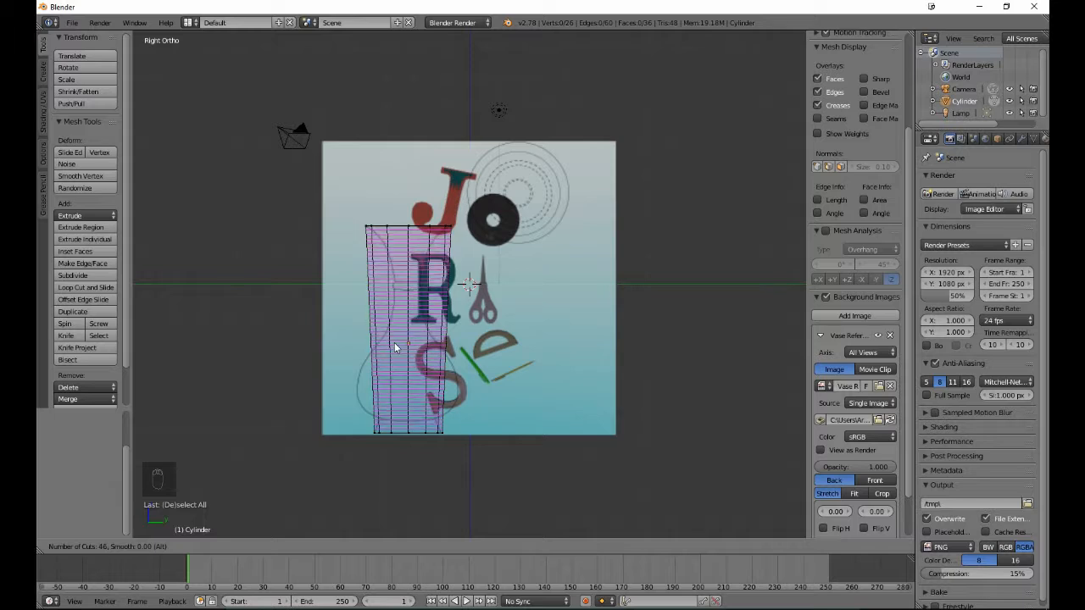
scroll(394, 347, down, 20)
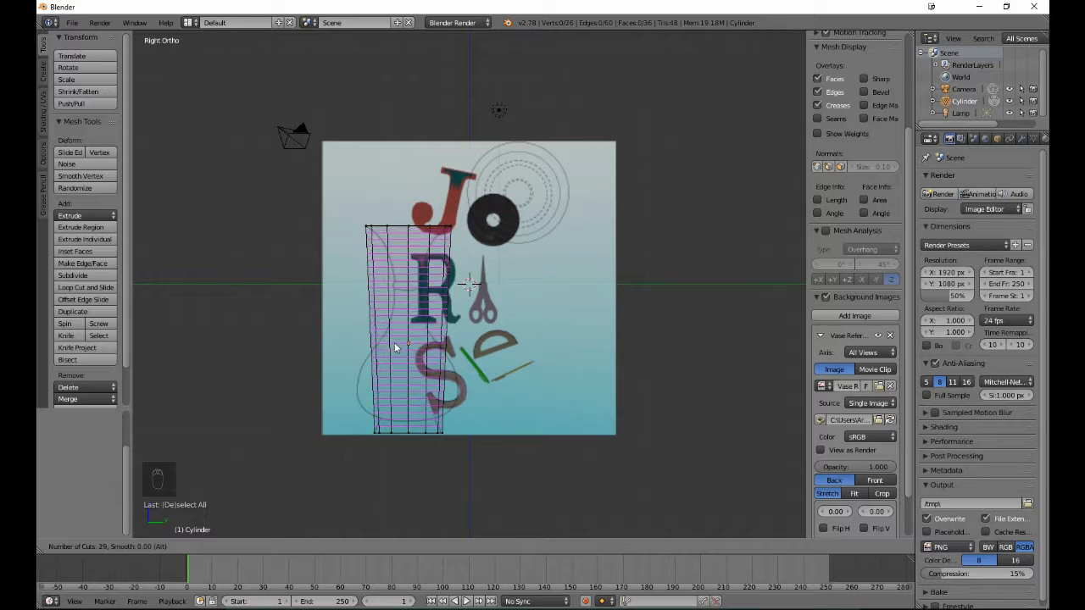
scroll(394, 342, down, 5)
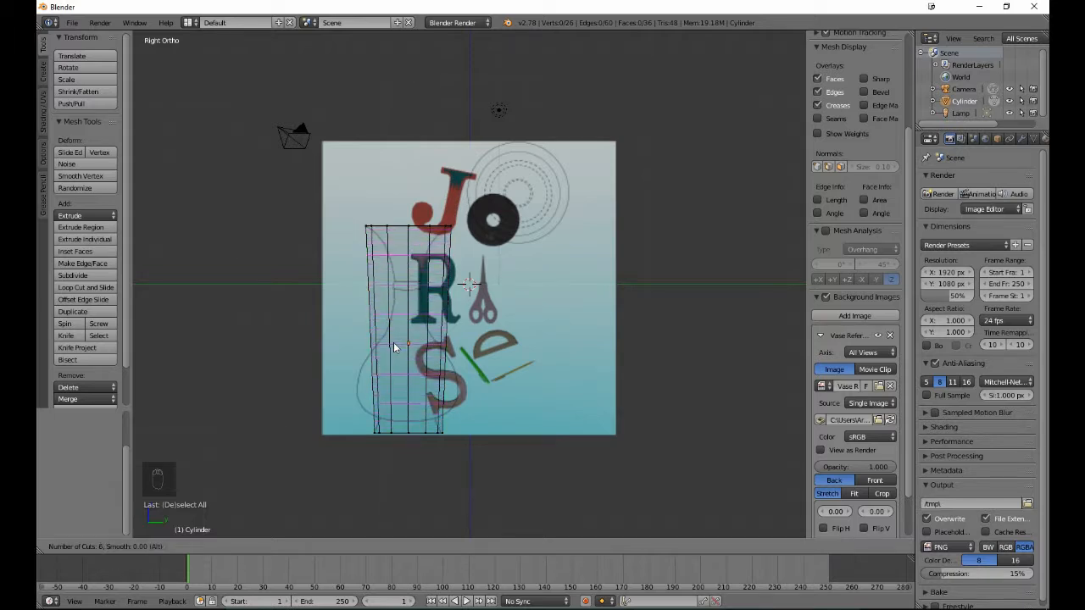
scroll(394, 342, down, 1)
- Place the four horizontal edge loops on the cylinder with a slide factor of about -0.029, leaving nothing selected
click(393, 343)
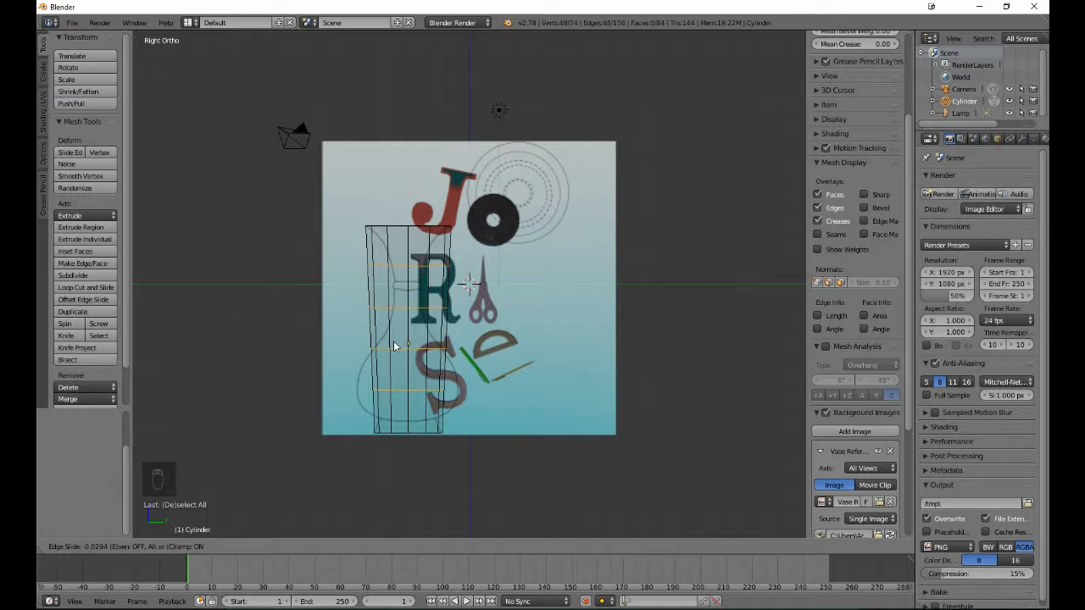
click(393, 341)
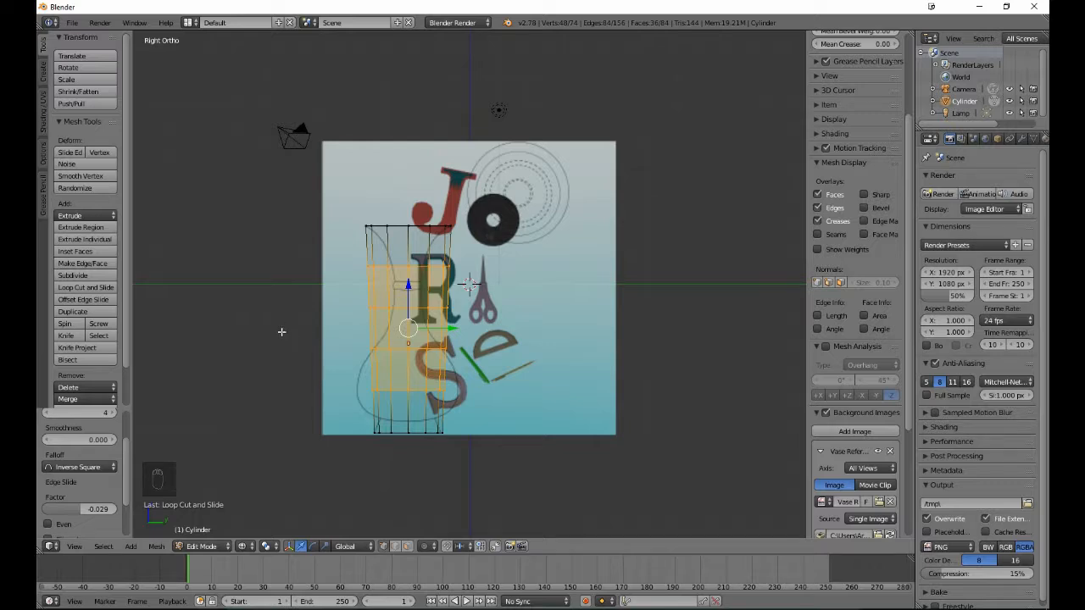
key(a)
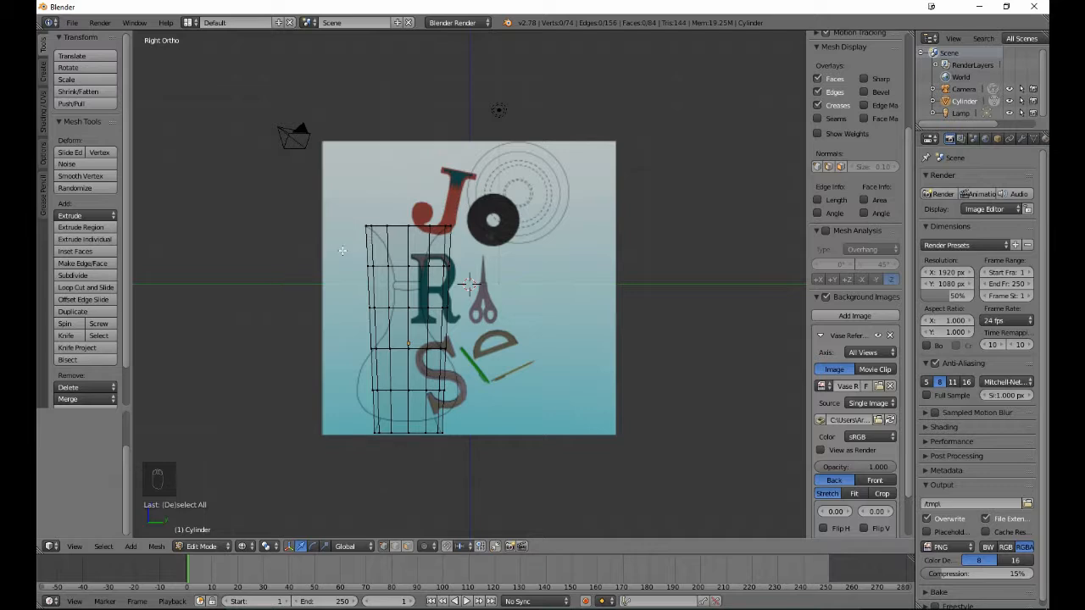
- Raise the uppermost added edge loop about 0.51 along Z and scale it by about 0.52 to match the vase outline, leaving nothing selected
key(b)
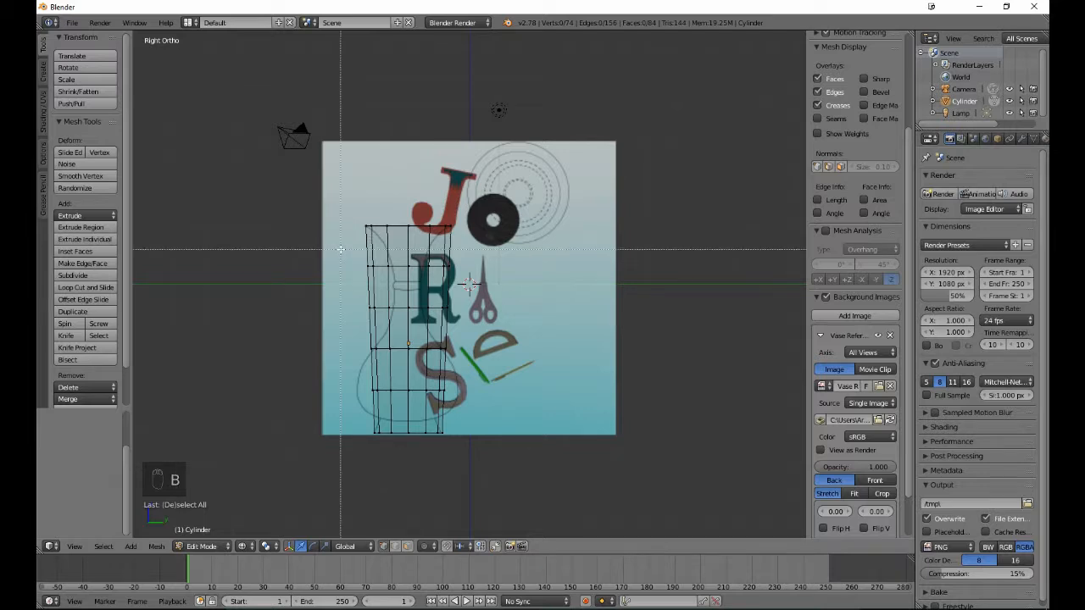
drag(340, 250, 468, 266)
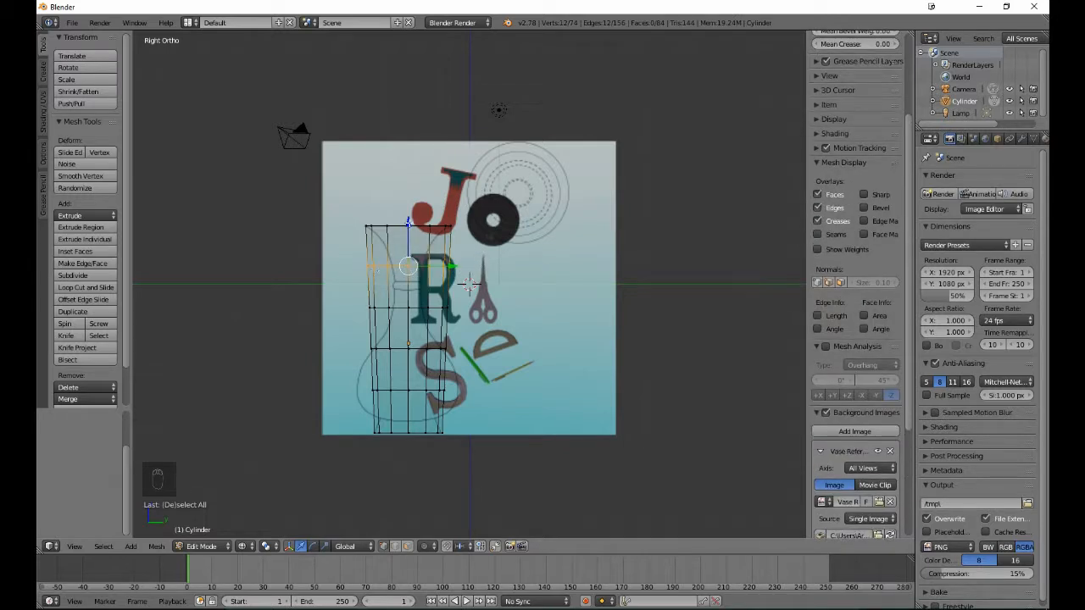
drag(407, 222, 403, 208)
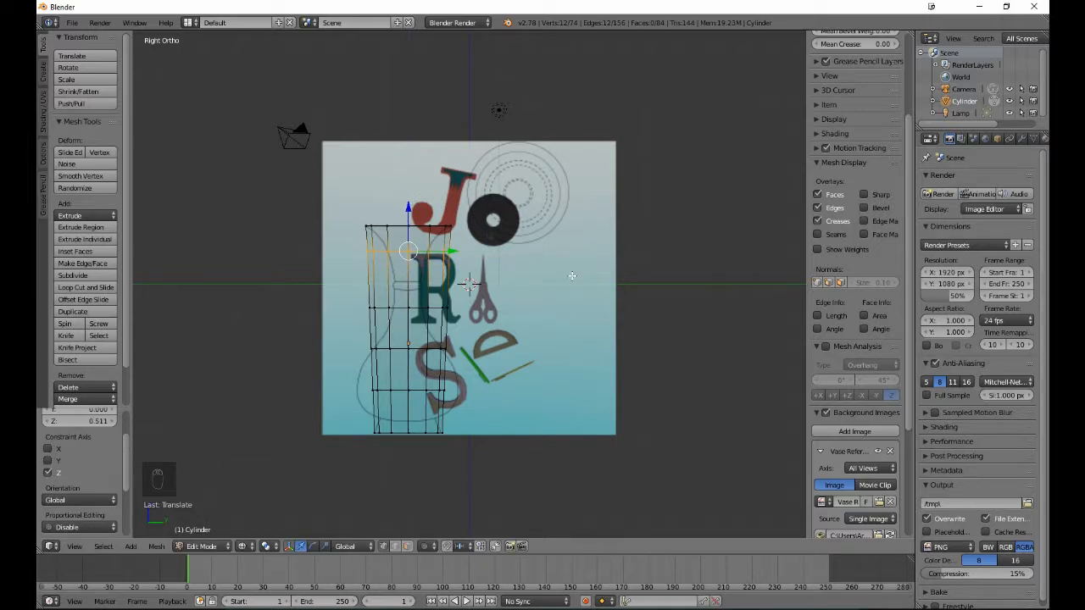
key(s)
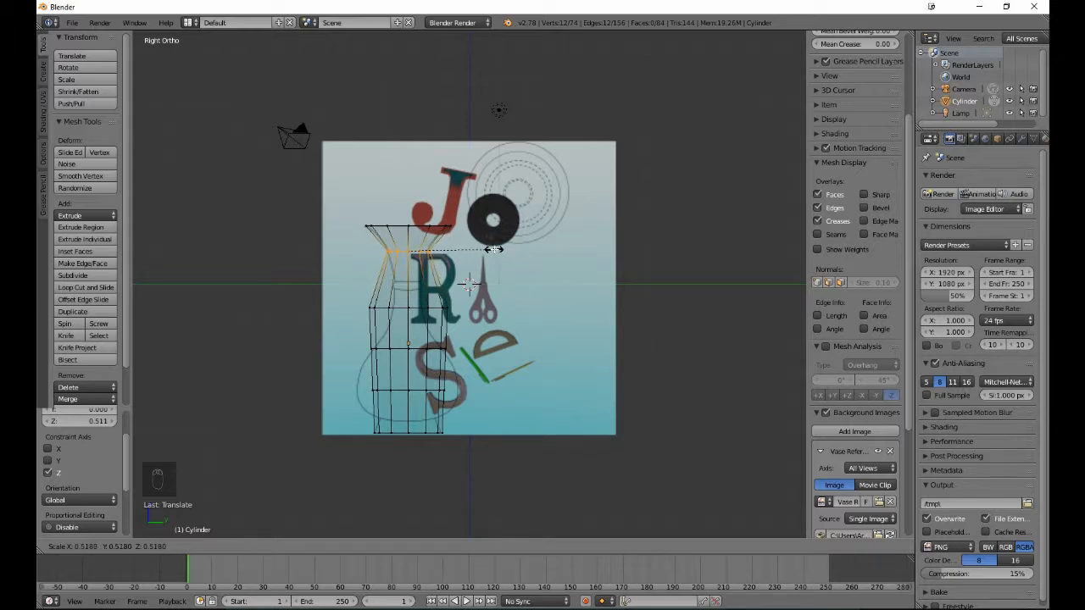
click(493, 249)
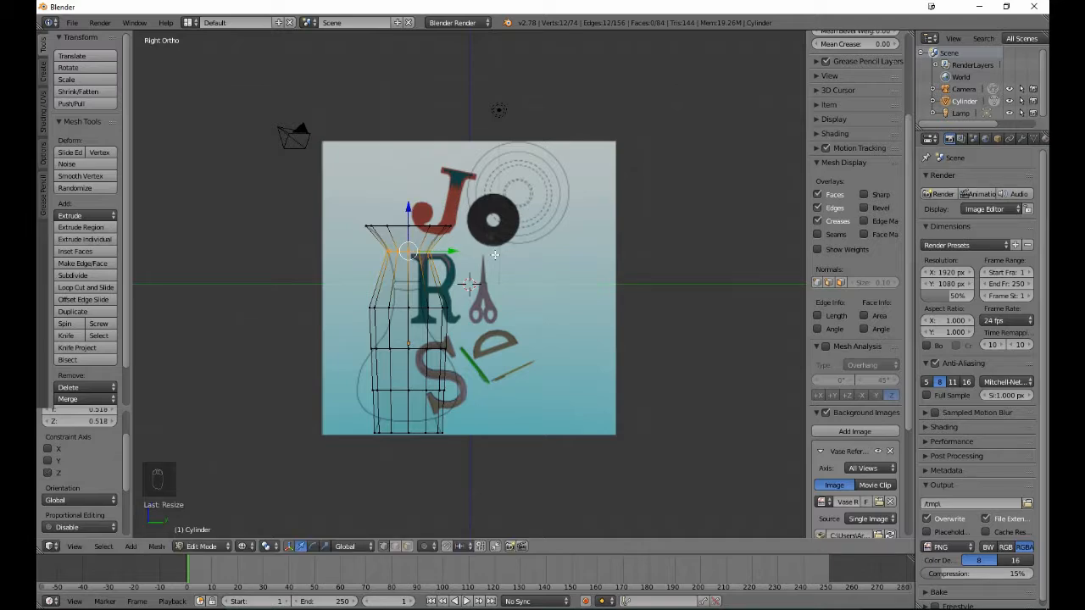
scroll(494, 254, up, 4)
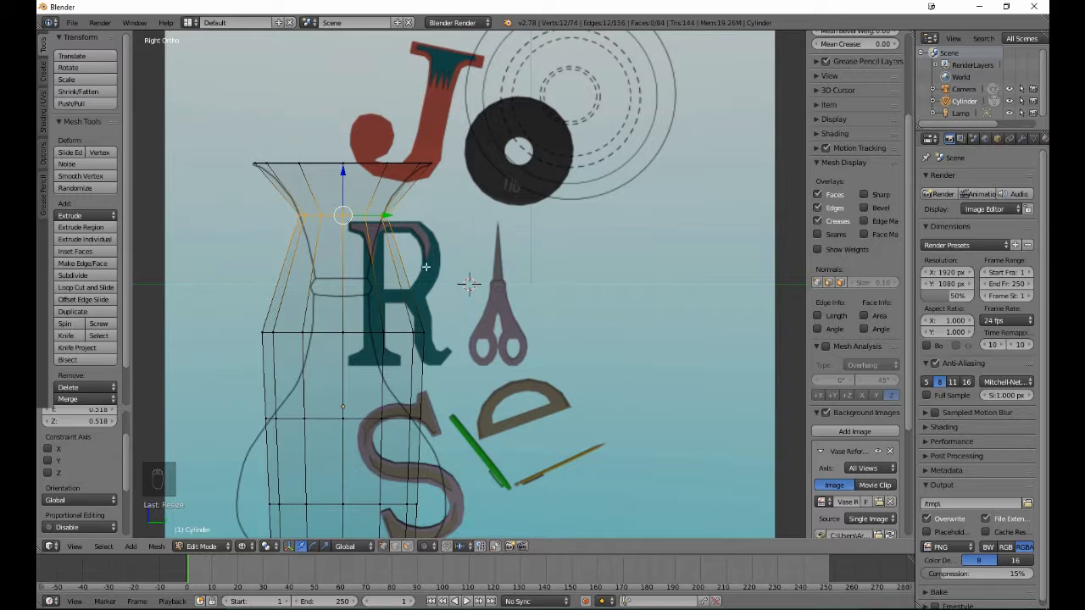
key(a)
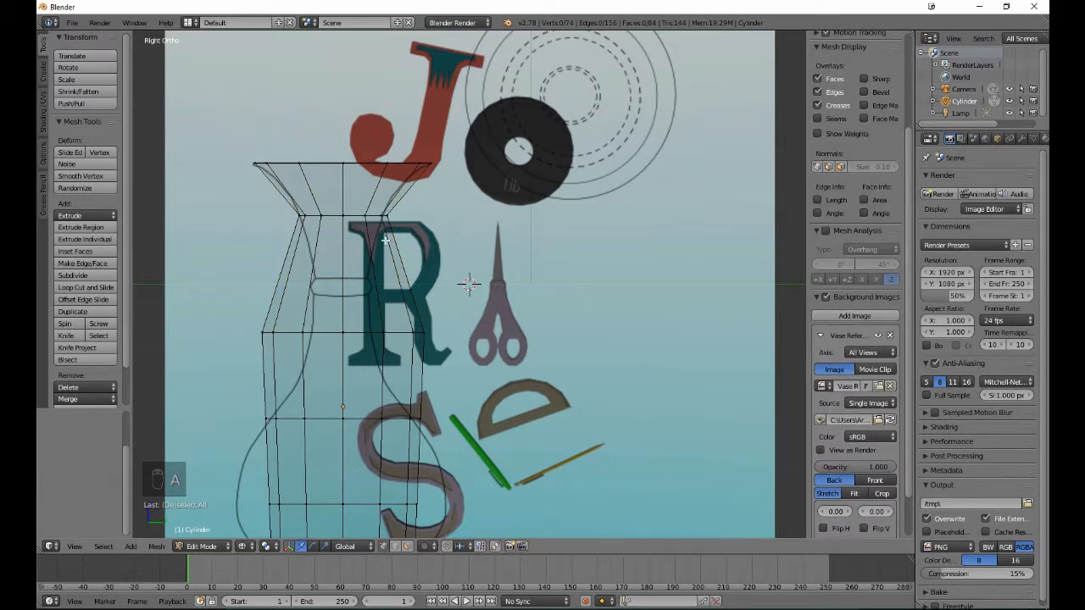
- Shift the whole cylinder object about -0.03 along Y in Object Mode to centre it on the vase drawing, and return to Edit Mode
key(Tab)
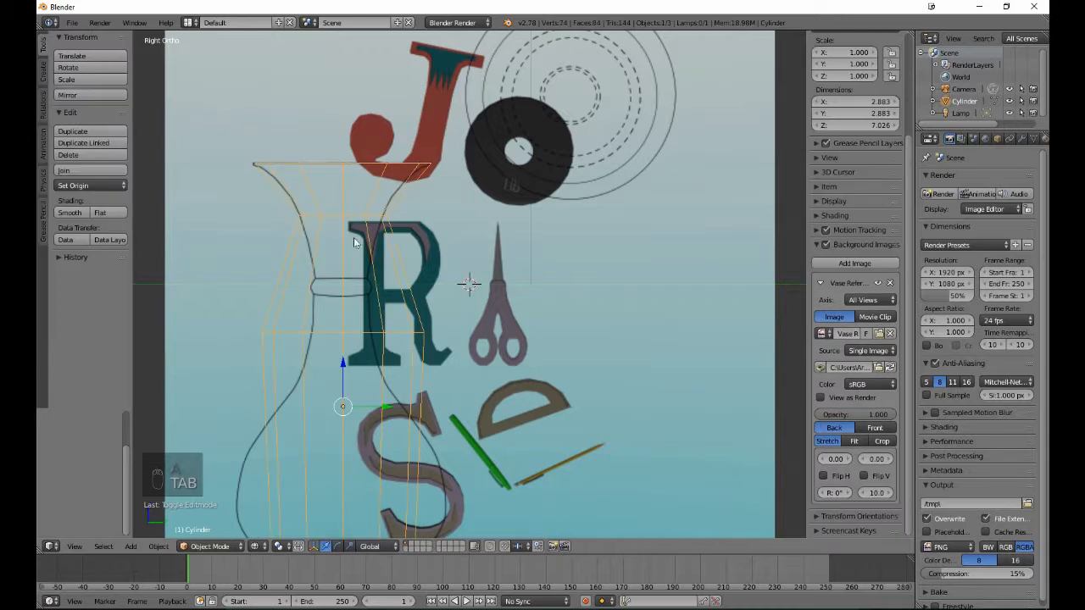
click(386, 409)
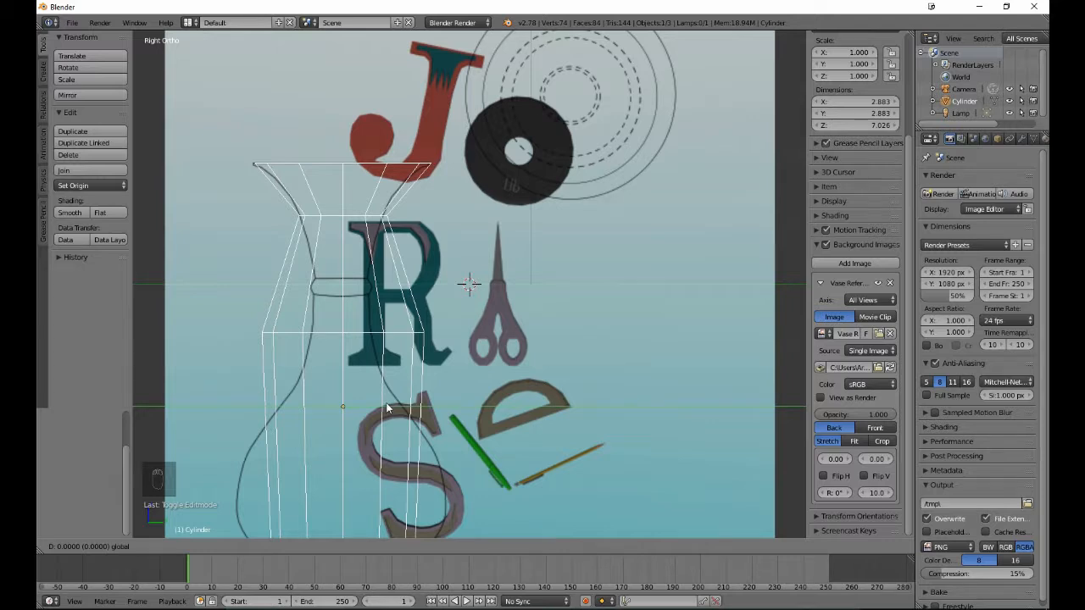
drag(385, 409, 386, 408)
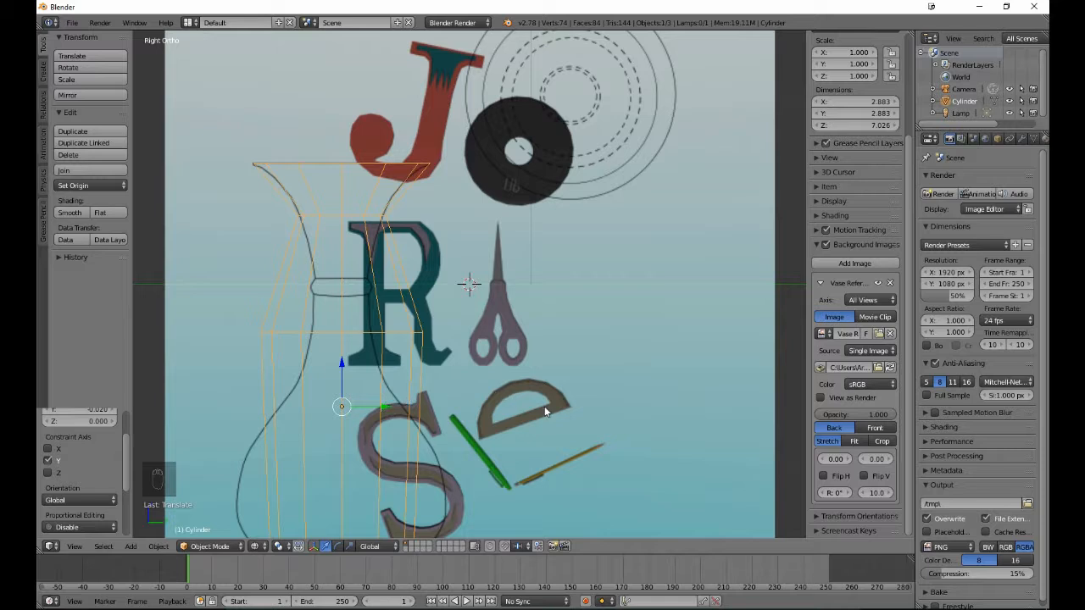
key(g)
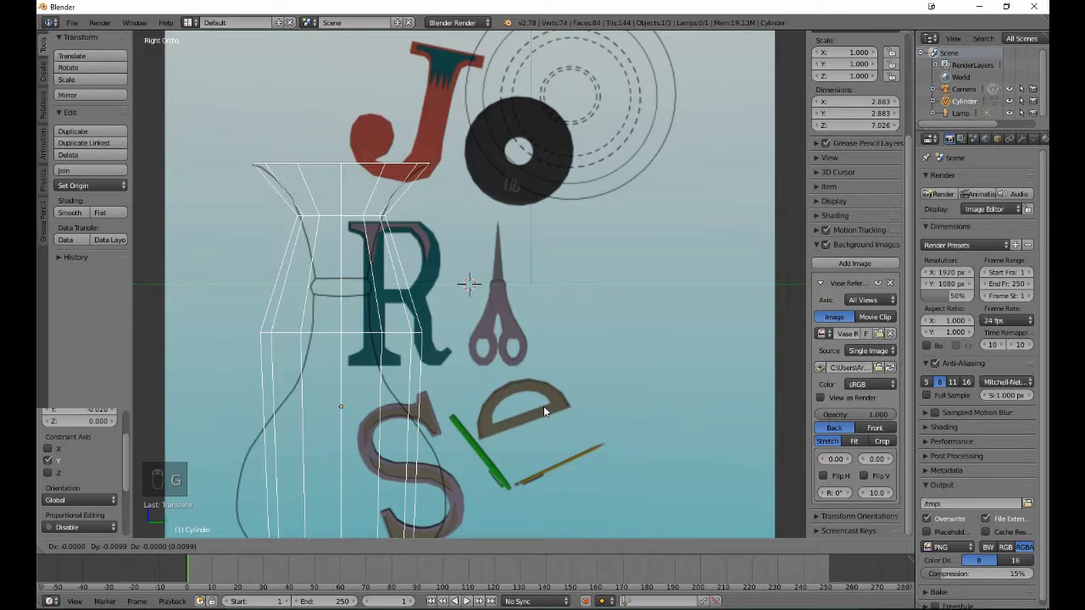
click(544, 406)
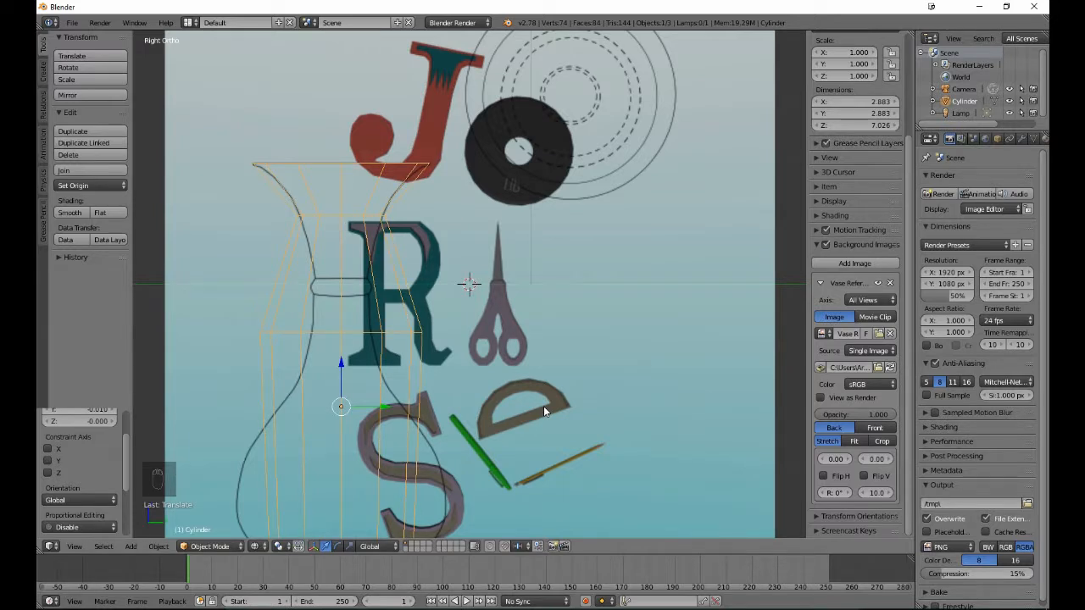
key(Tab)
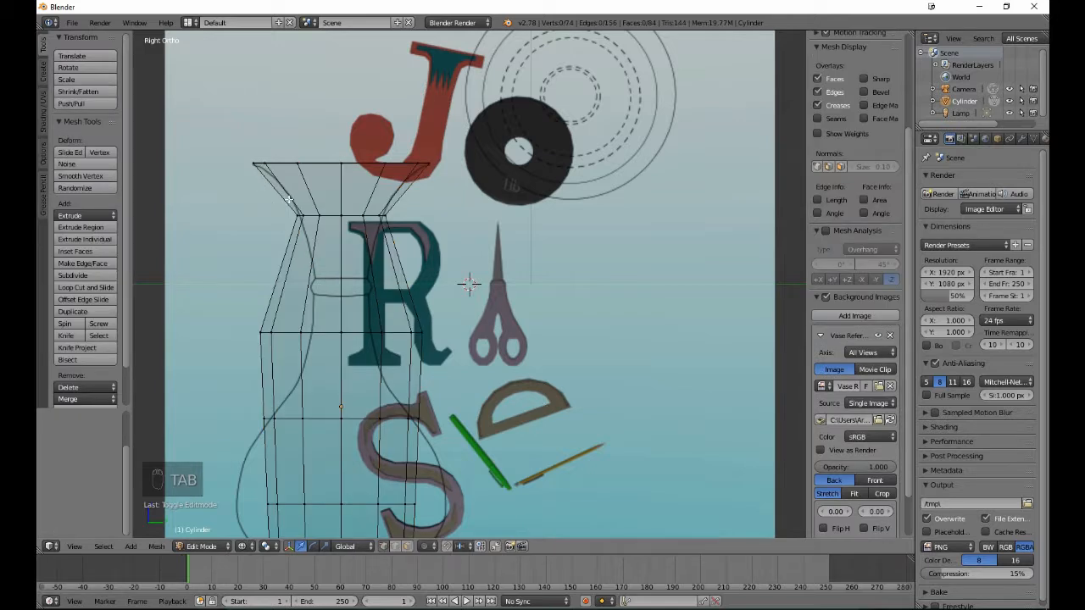
- Scale the uppermost added edge loop by about 0.944 to fit the vase outline, leaving nothing selected
key(b)
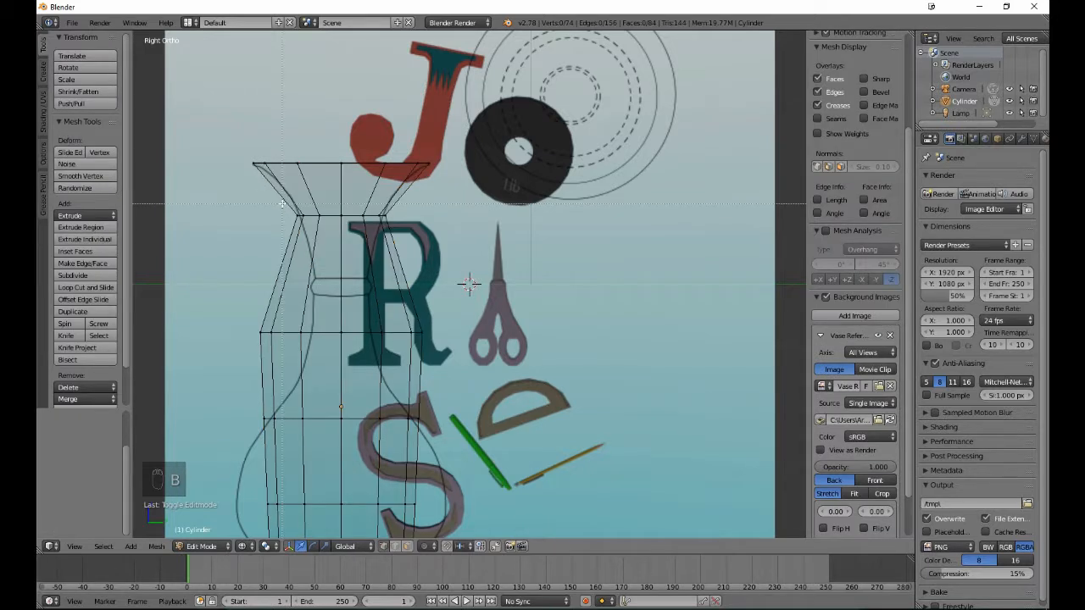
drag(283, 202, 471, 226)
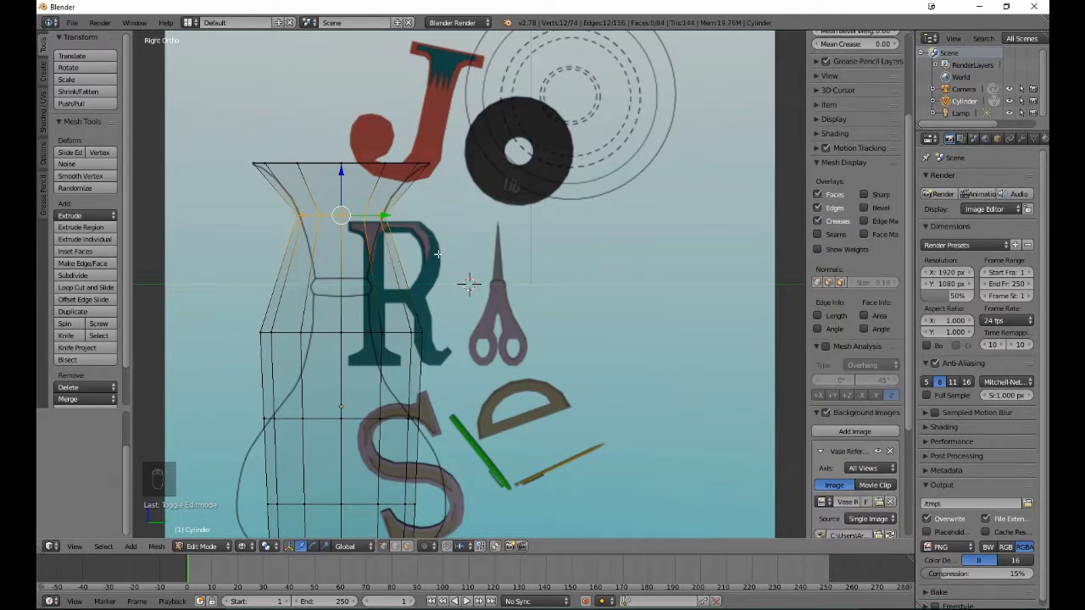
key(s)
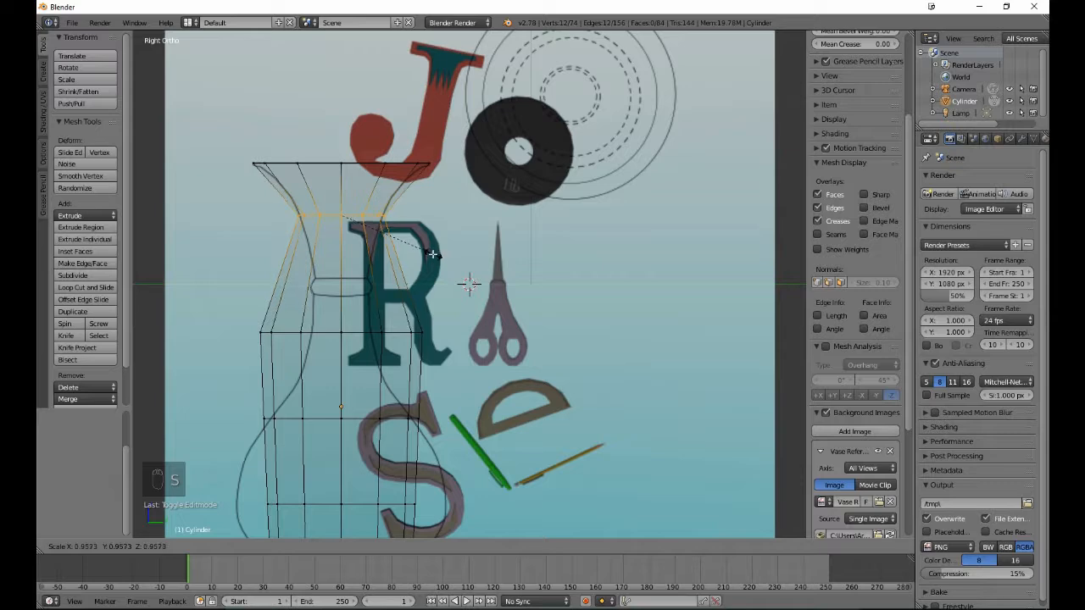
click(432, 253)
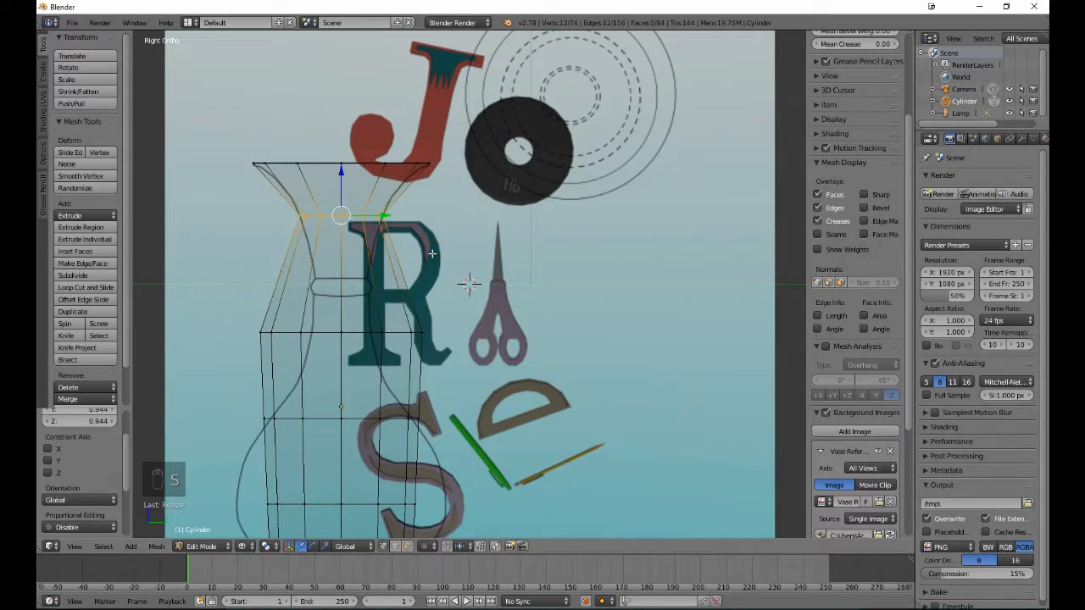
key(a)
- Scale the second added edge loop from the top by about 0.971 and again by about 0.37 to form the neck, leaving nothing selected
scroll(430, 253, down, 2)
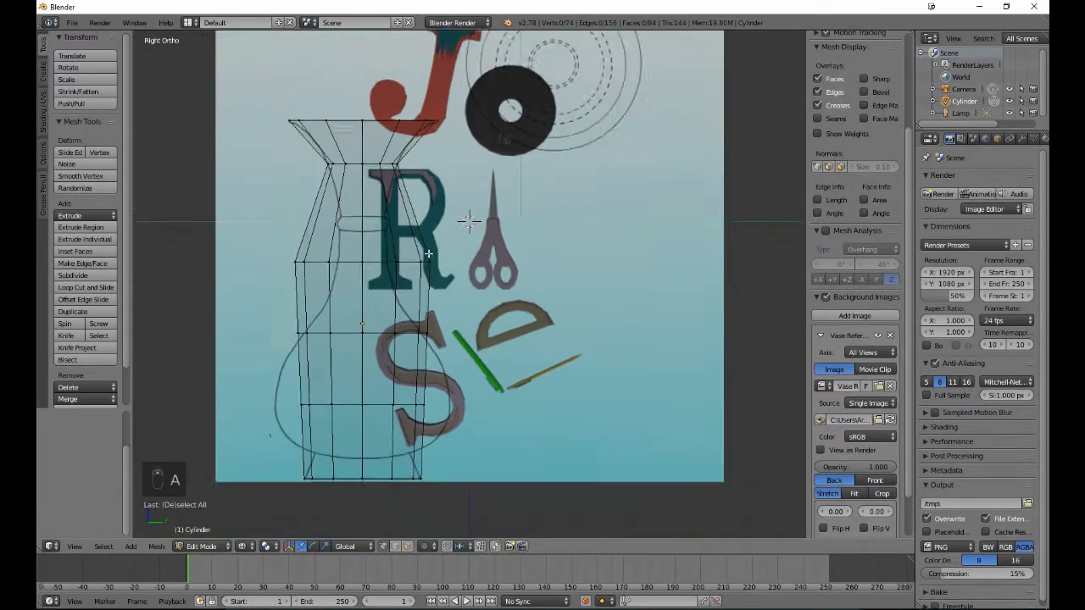
scroll(429, 253, down, 1)
key(b)
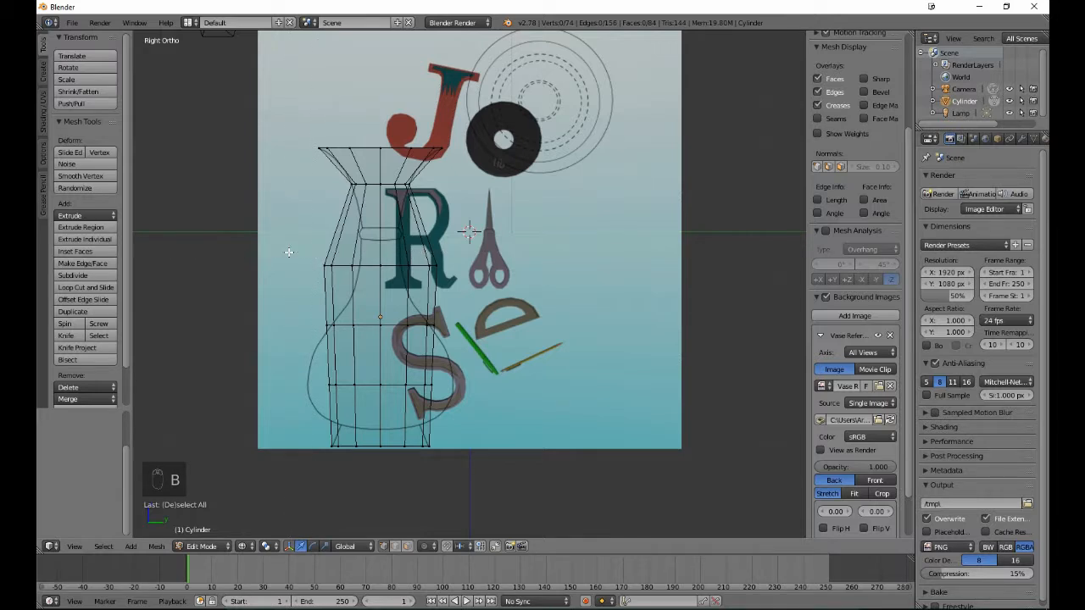
drag(289, 252, 444, 290)
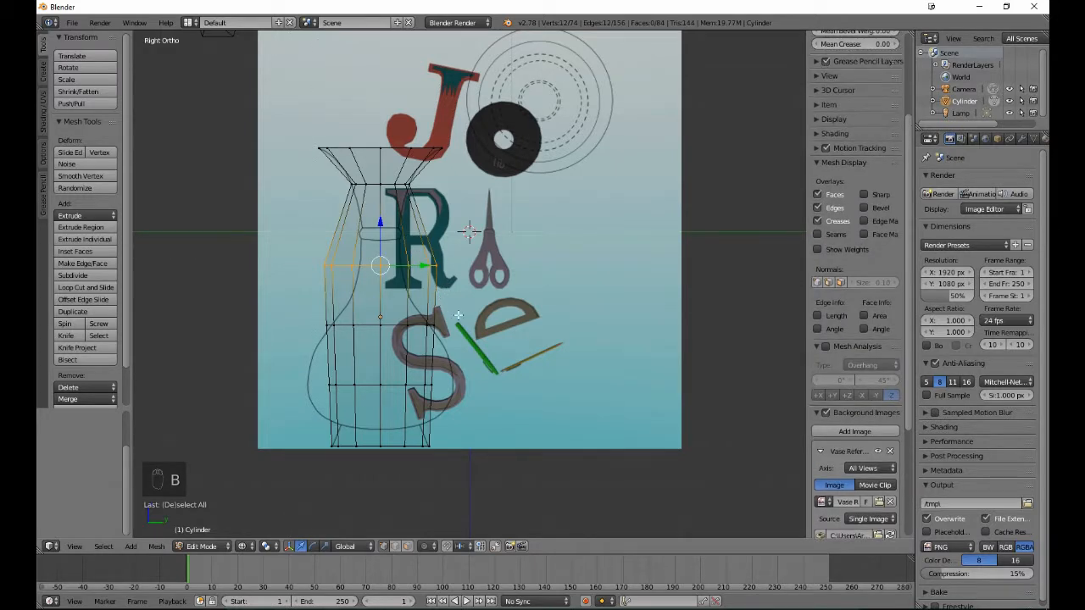
key(s)
click(493, 318)
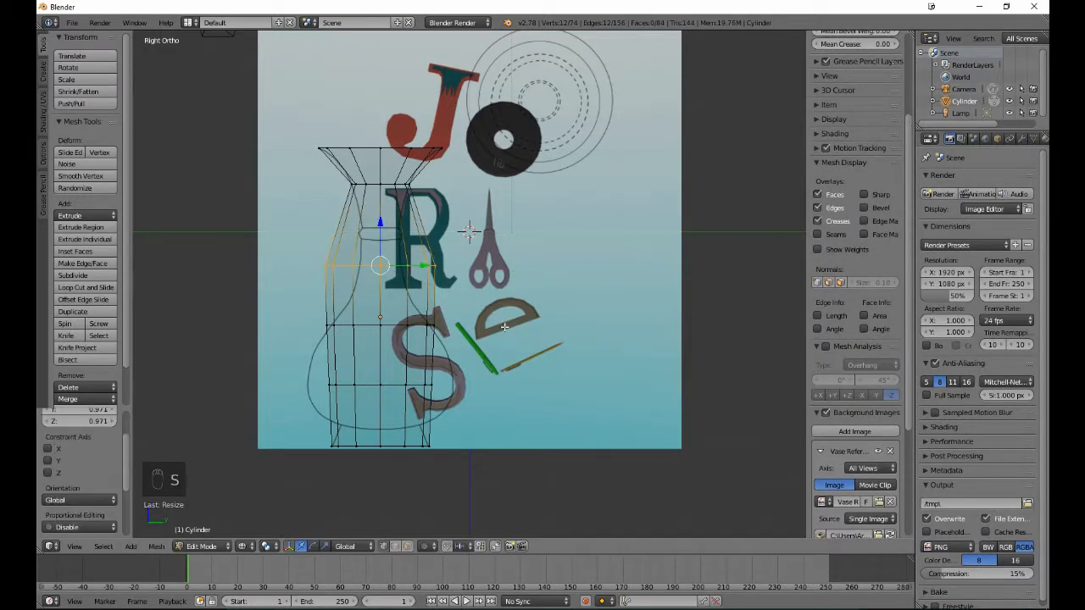
key(s)
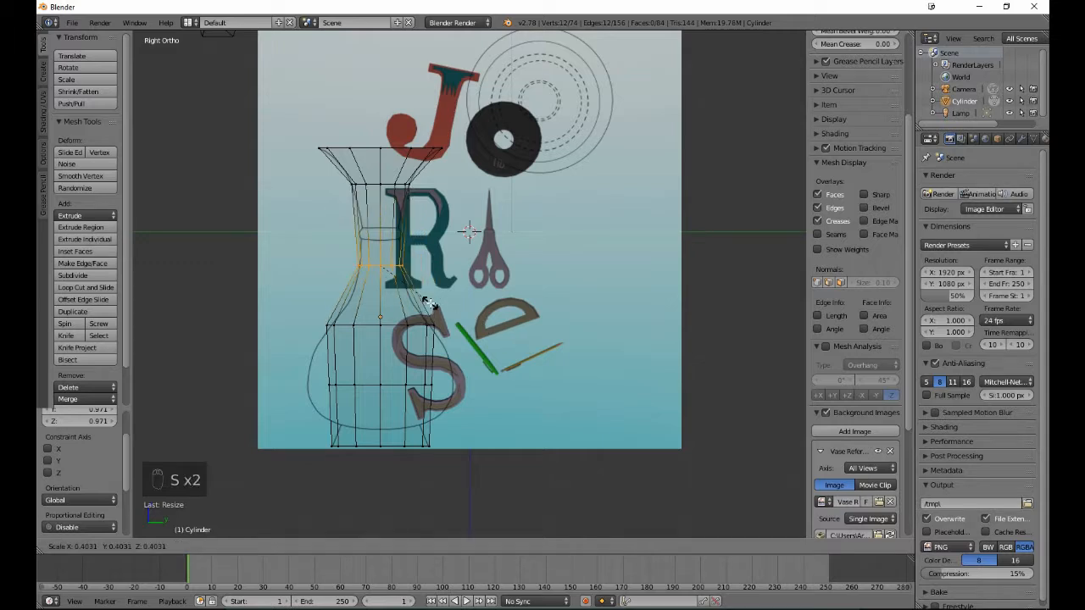
click(424, 299)
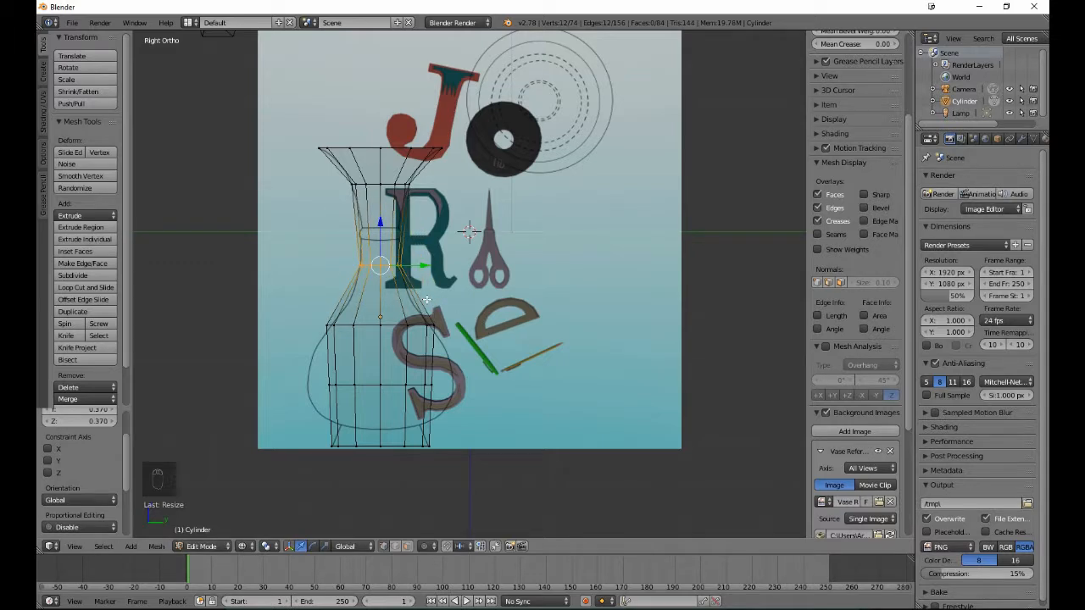
key(a)
- Scale the third added edge loop from the top by about 0.90 to match the vase outline, leaving nothing selected
key(b)
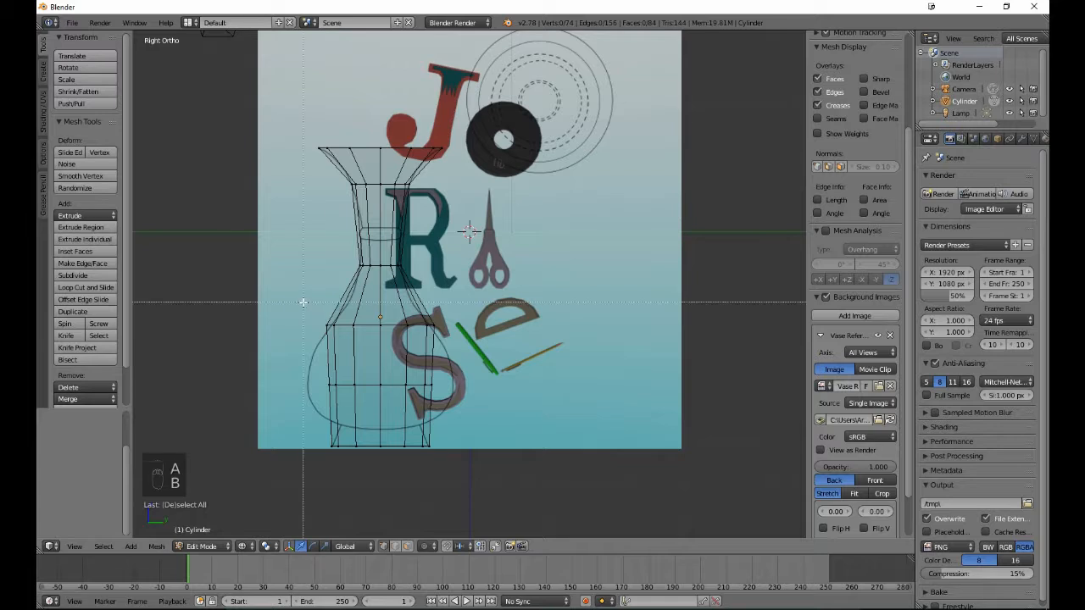
drag(306, 303, 481, 337)
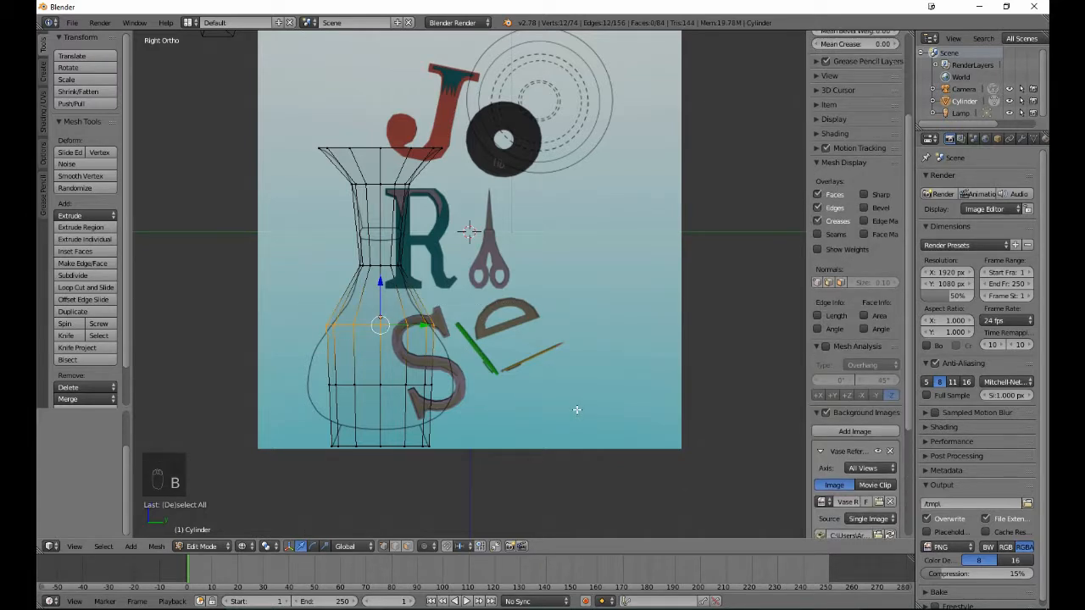
key(s)
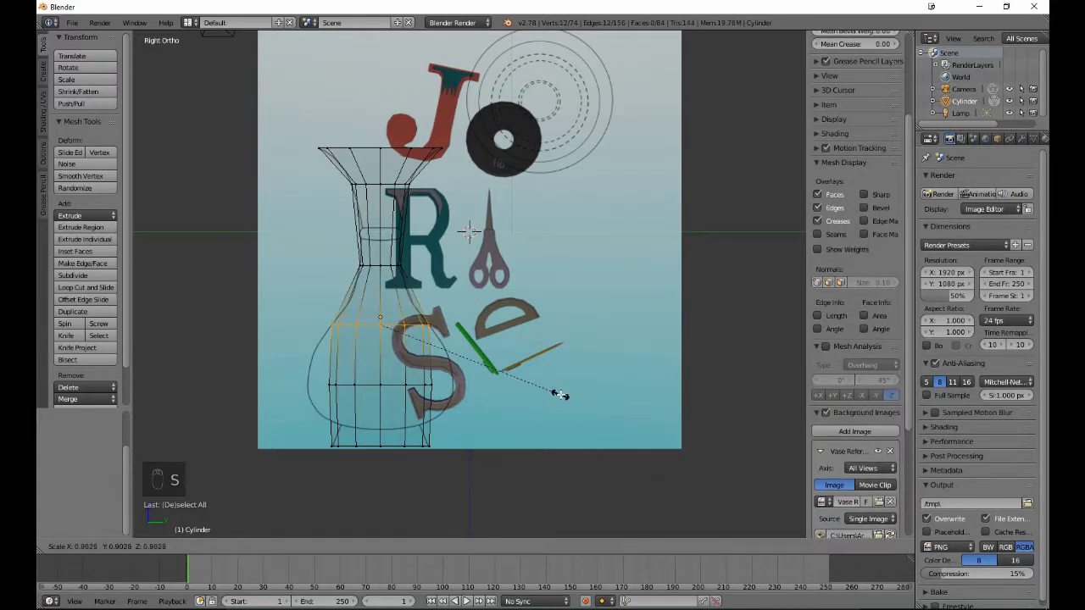
click(559, 395)
key(a)
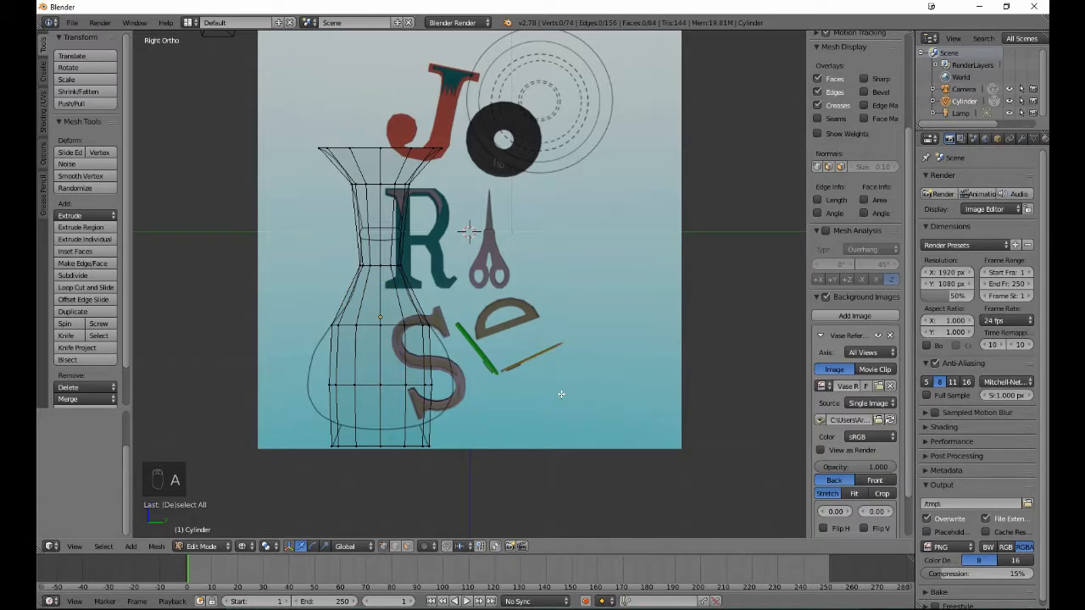
- Lower the lowest added edge loop about 0.993 along Z to the bottom of the vase body and scale it by about 0.763
key(b)
drag(314, 381, 464, 400)
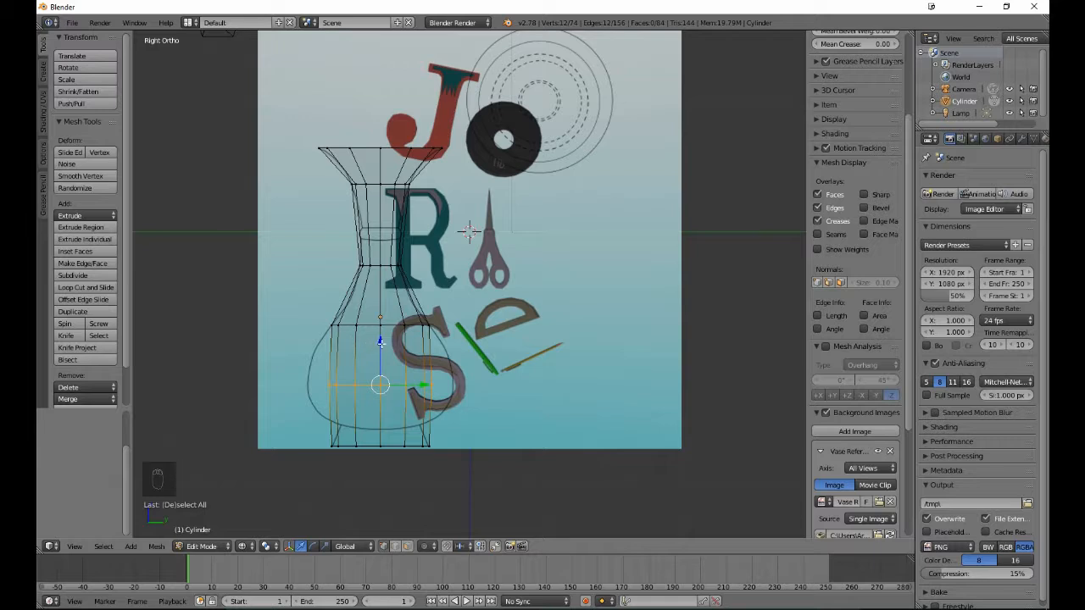
key(g)
key(z)
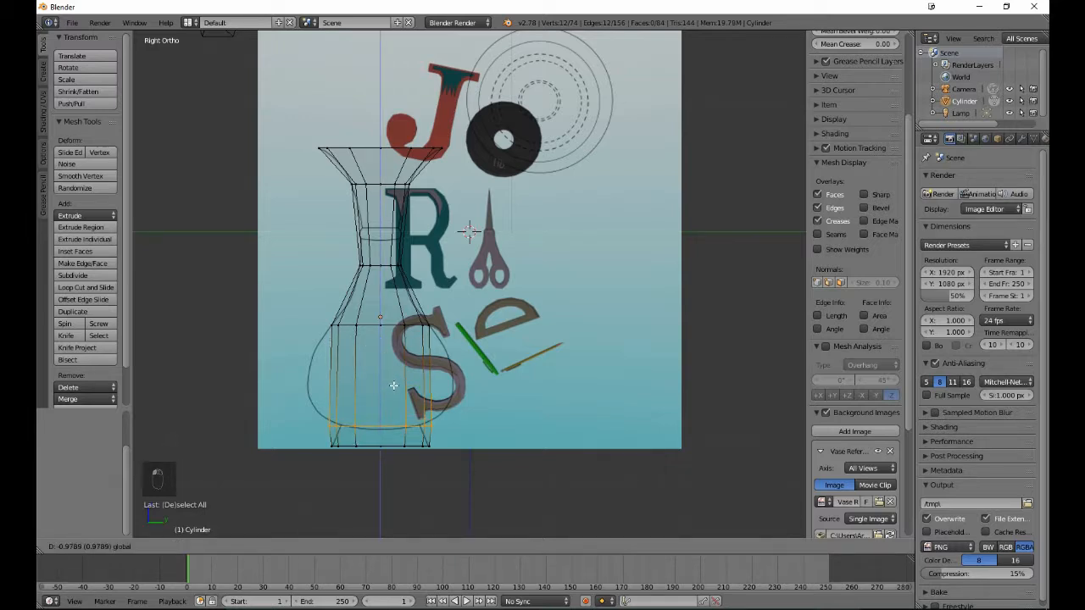
click(394, 385)
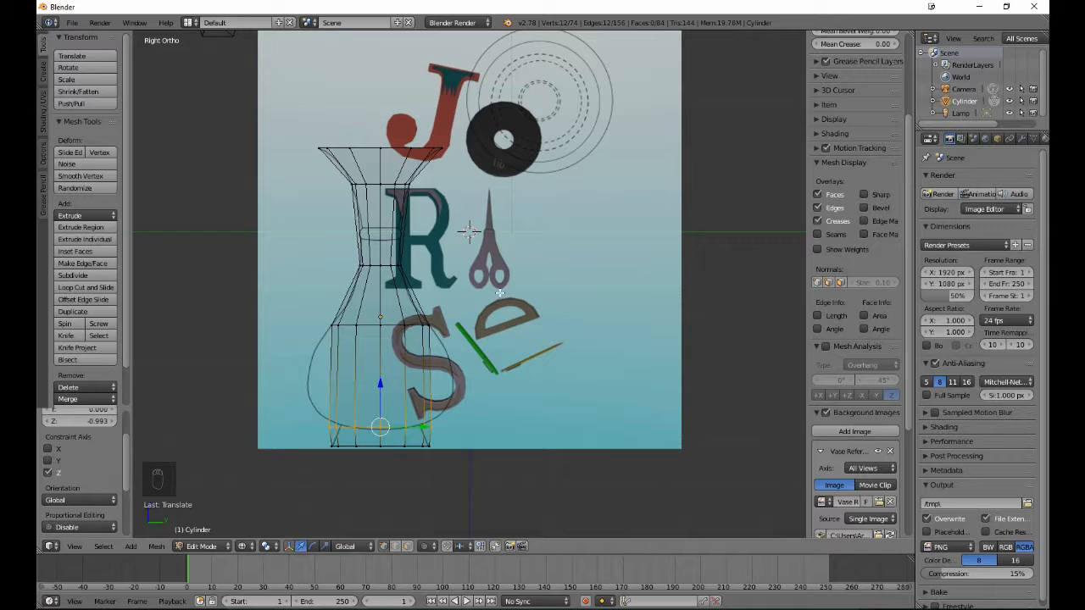
key(s)
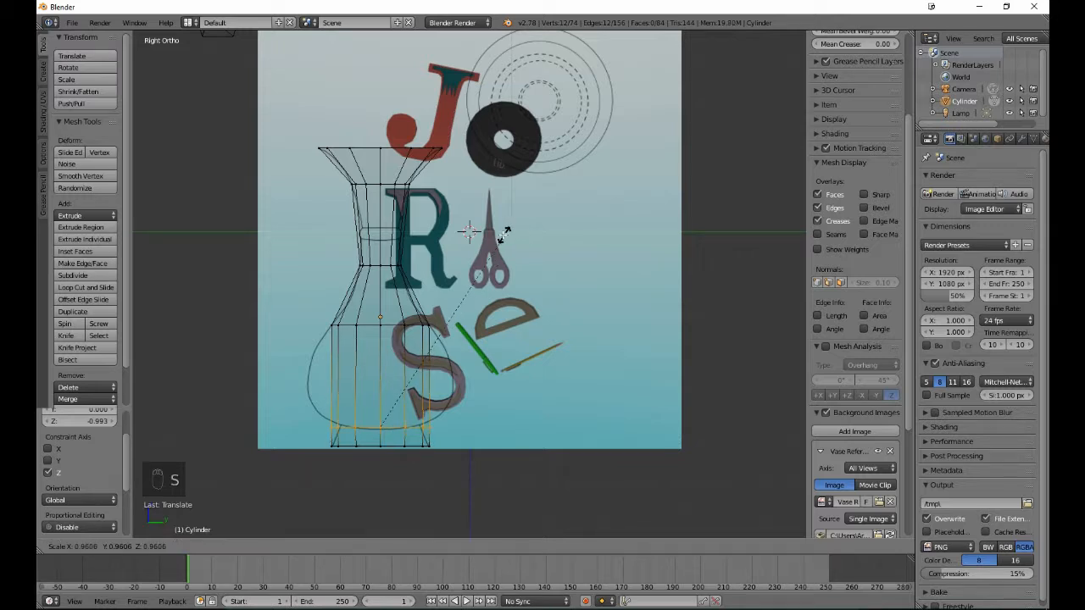
click(450, 259)
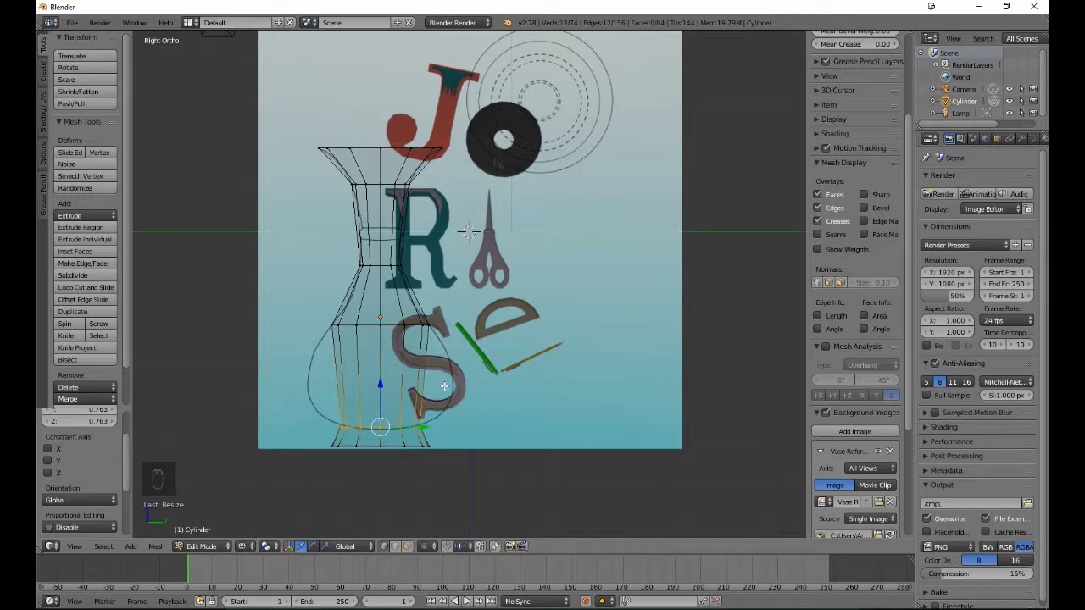
- Raise the lowest added edge loop slightly along Z so its outer ends meet the drawn outline, leaving nothing selected
shift+middle_drag(458, 364, 464, 345)
scroll(483, 278, up, 4)
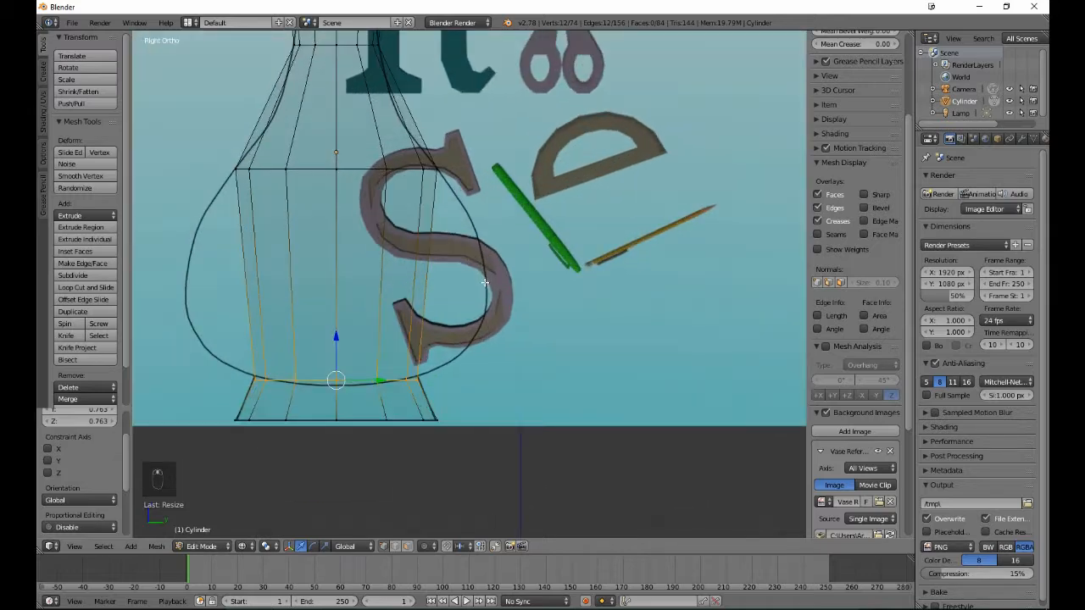
drag(335, 339, 334, 339)
key(a)
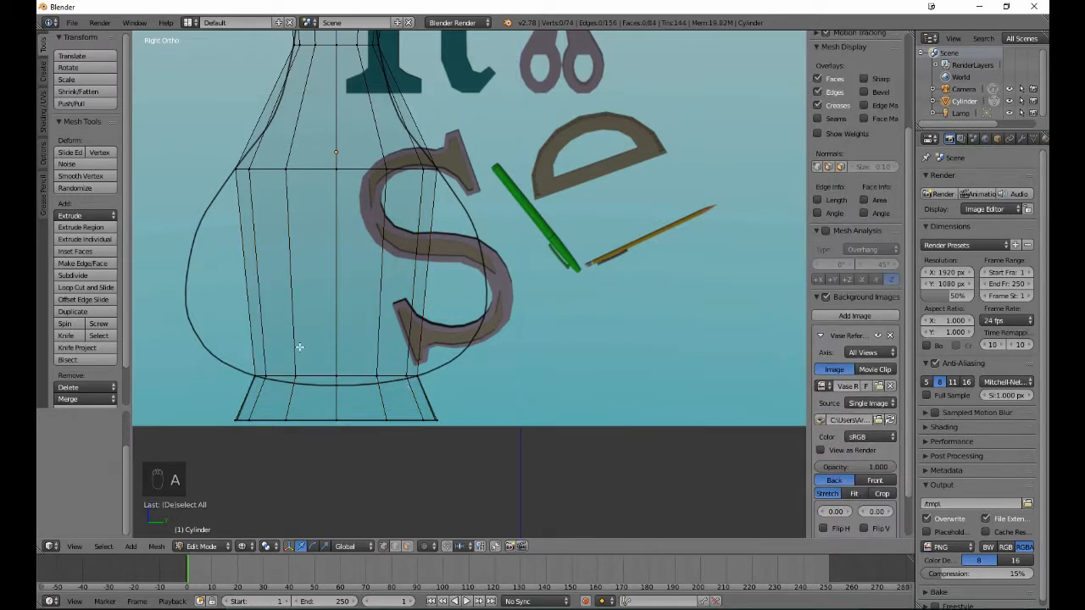
- Lower the ten inner vertices of the lowest added edge loop, excluding its two outermost ones, about 0.034 along Z
key(b)
drag(261, 341, 409, 400)
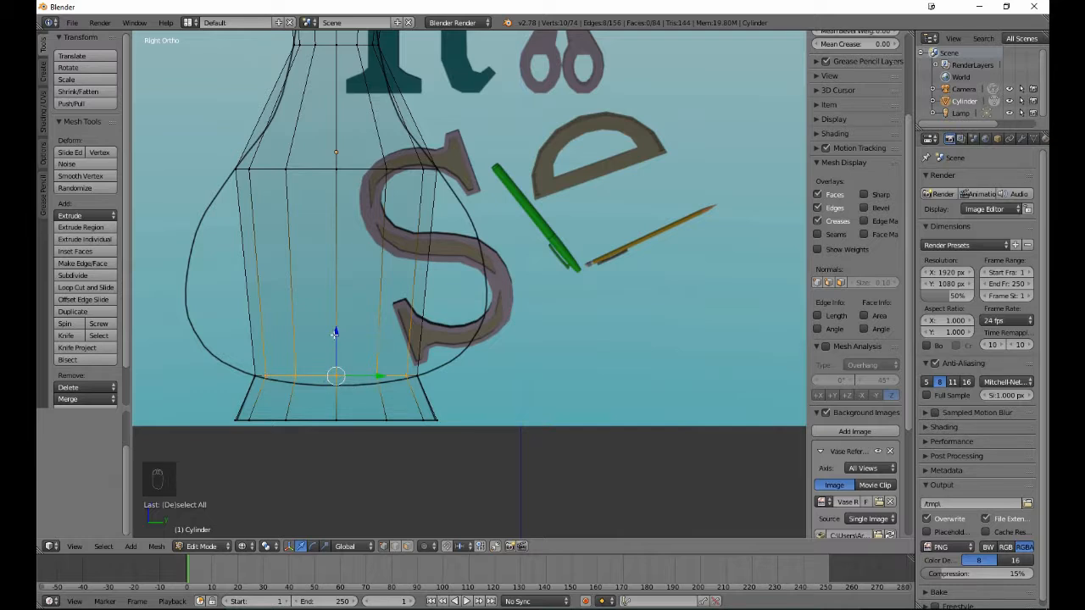
drag(334, 333, 336, 337)
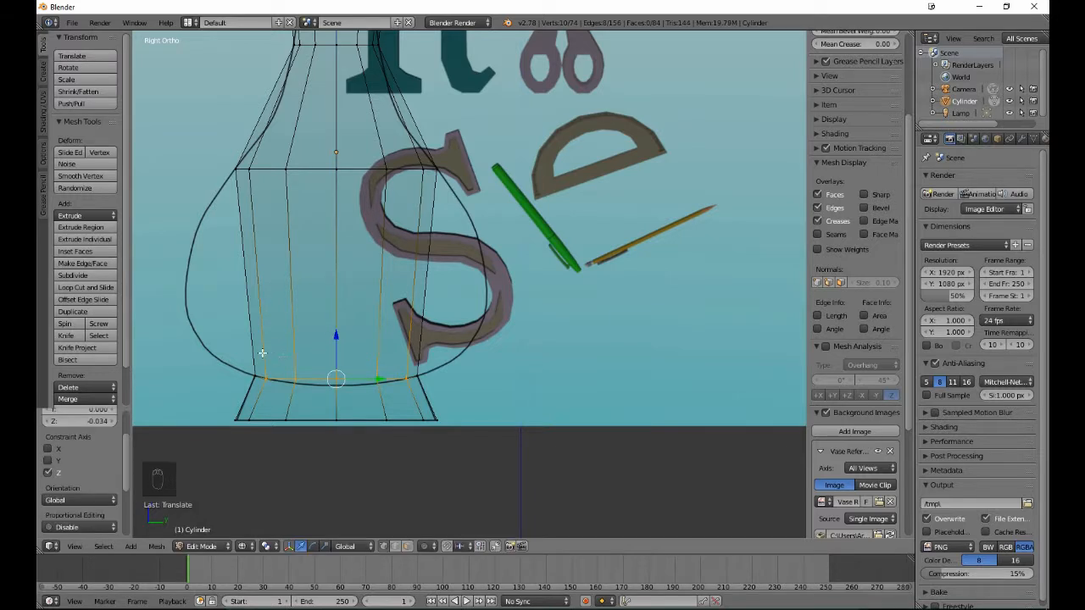
- Reduce the selection to the middle six vertices of the lowest added loop and lower them about 0.055 along Z
key(b)
middle_drag(262, 356, 282, 389)
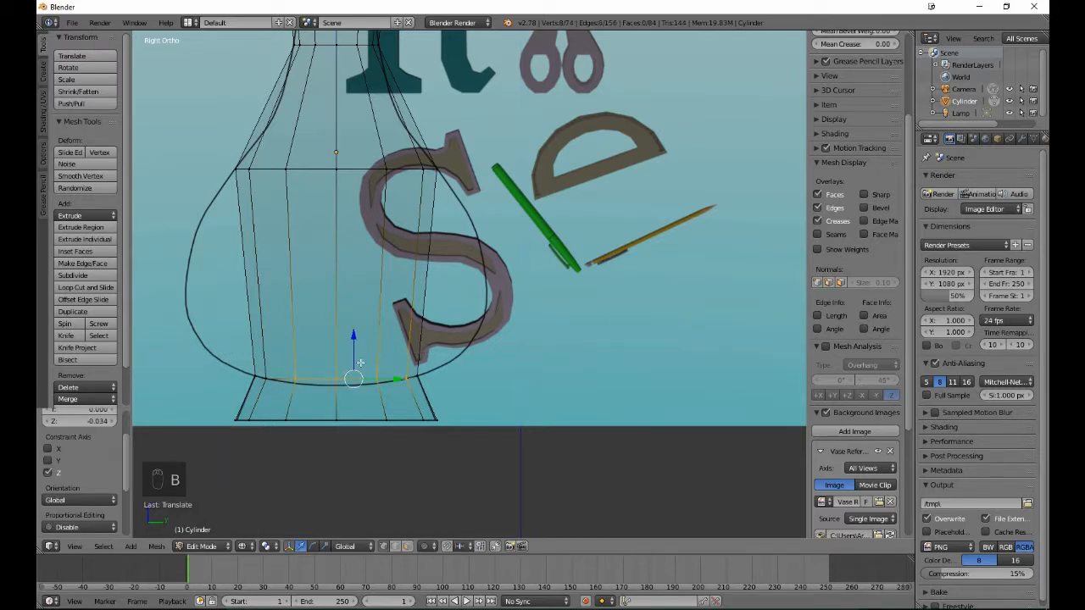
key(b)
middle_drag(393, 350, 436, 396)
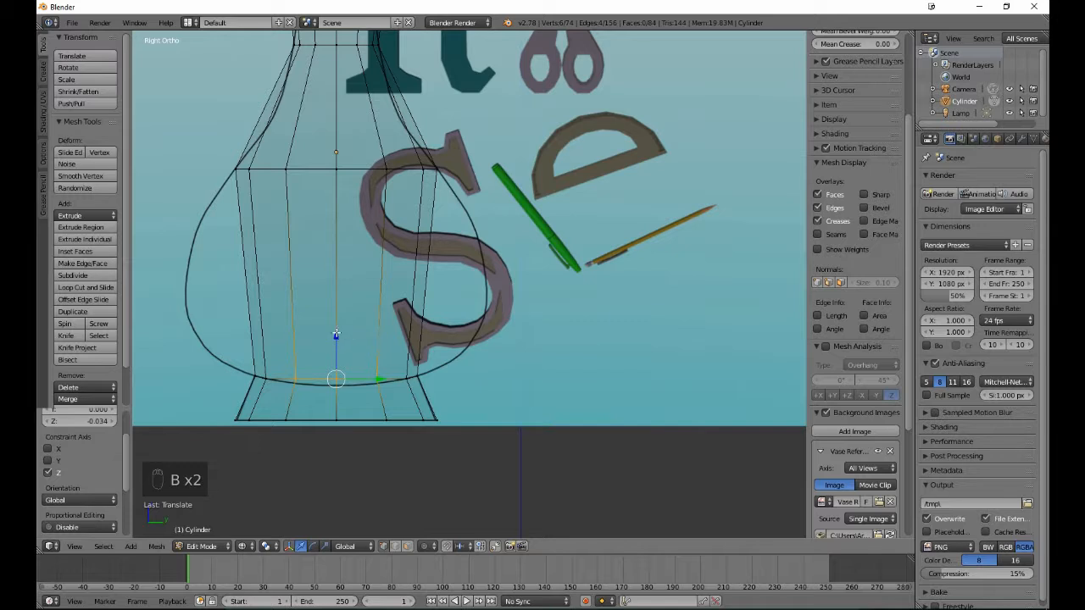
drag(335, 336, 332, 337)
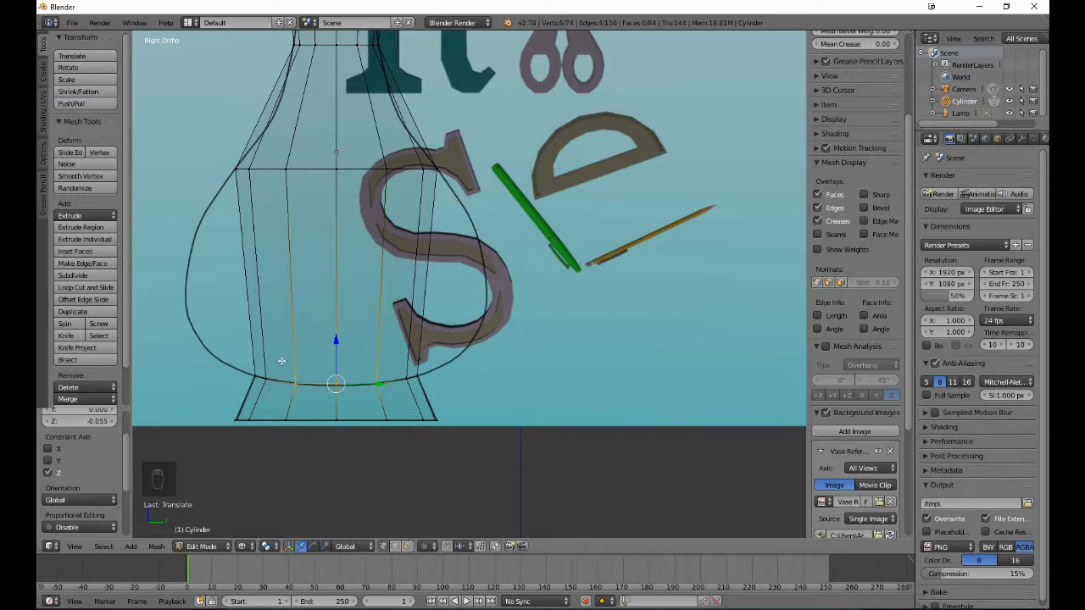
- Lower only the two central vertices of the lowest added loop about 0.021 along Z to follow the curved outline, leaving nothing selected
key(b)
middle_drag(283, 362, 306, 401)
key(b)
middle_drag(359, 354, 379, 384)
key(g)
key(z)
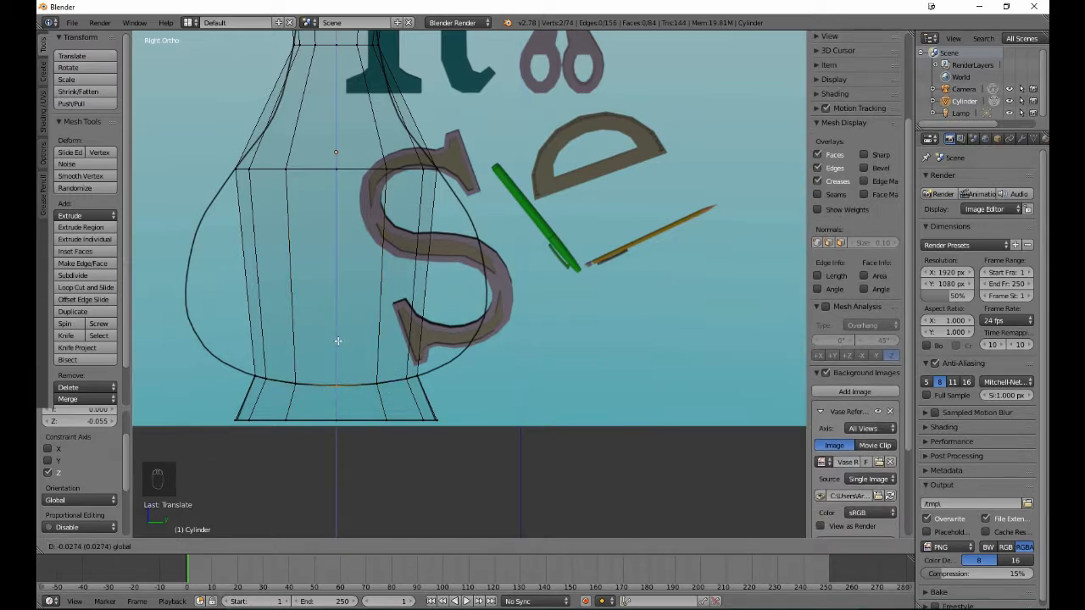
click(335, 340)
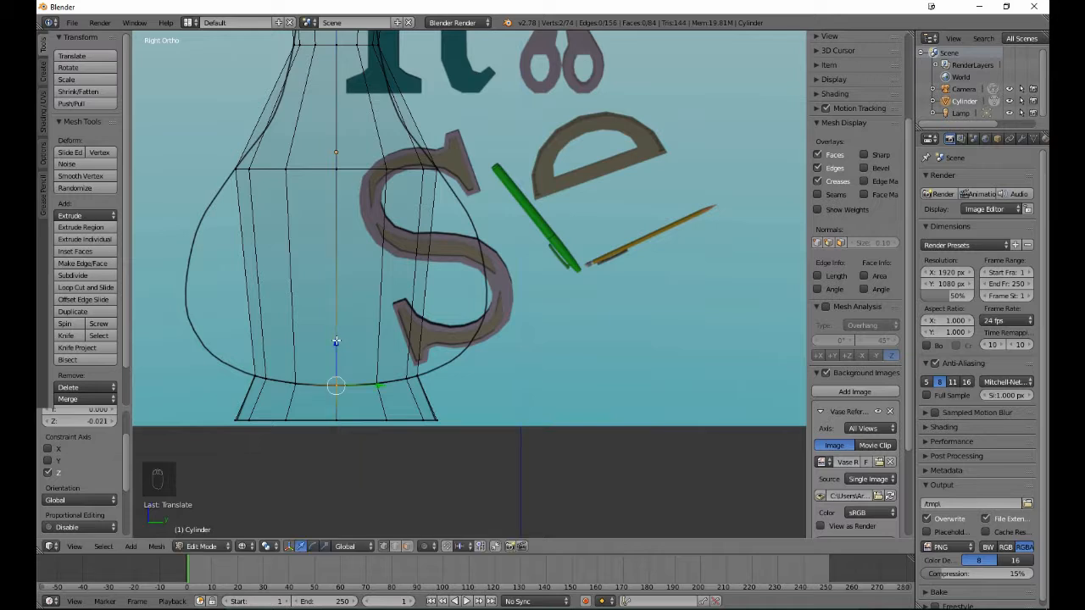
key(a)
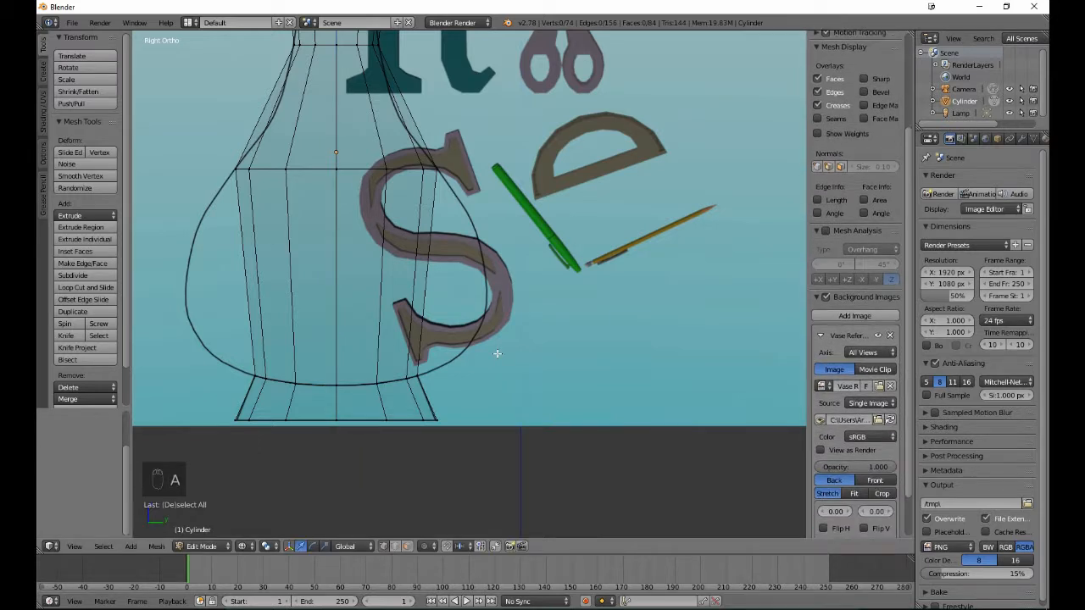
- Add two edge loops across the vase body with Loop Cut and Slide, sliding them down by a factor of about 0.798, then clear the selection
click(82, 288)
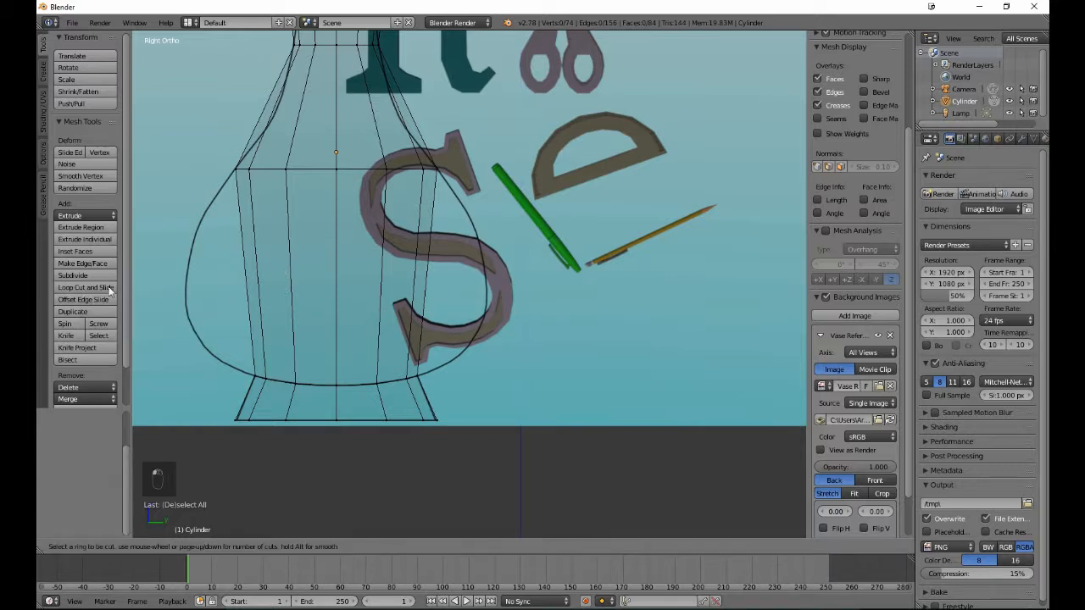
scroll(323, 274, up, 1)
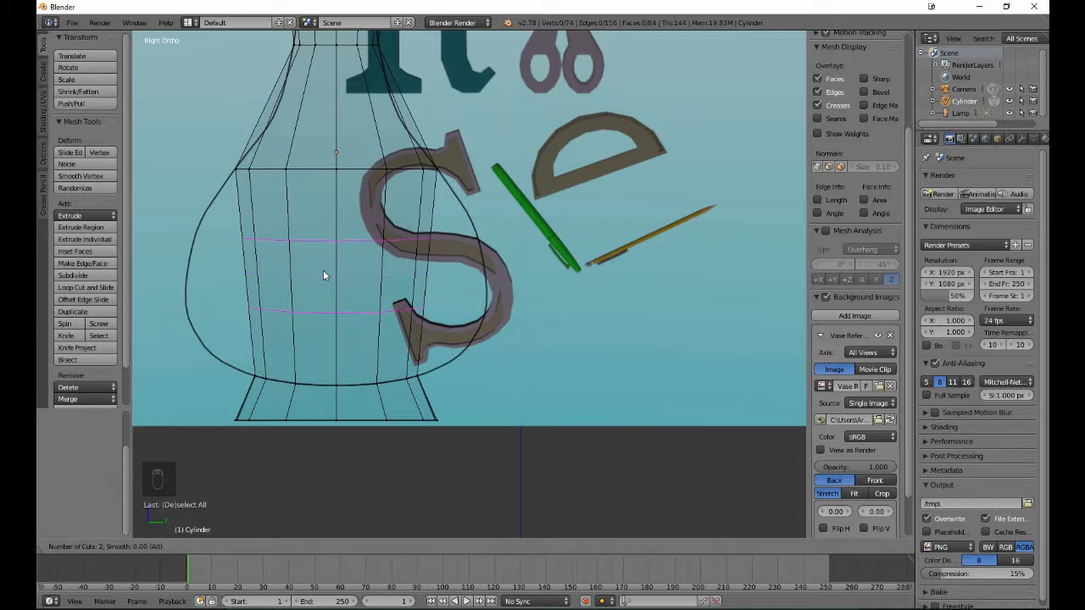
click(323, 271)
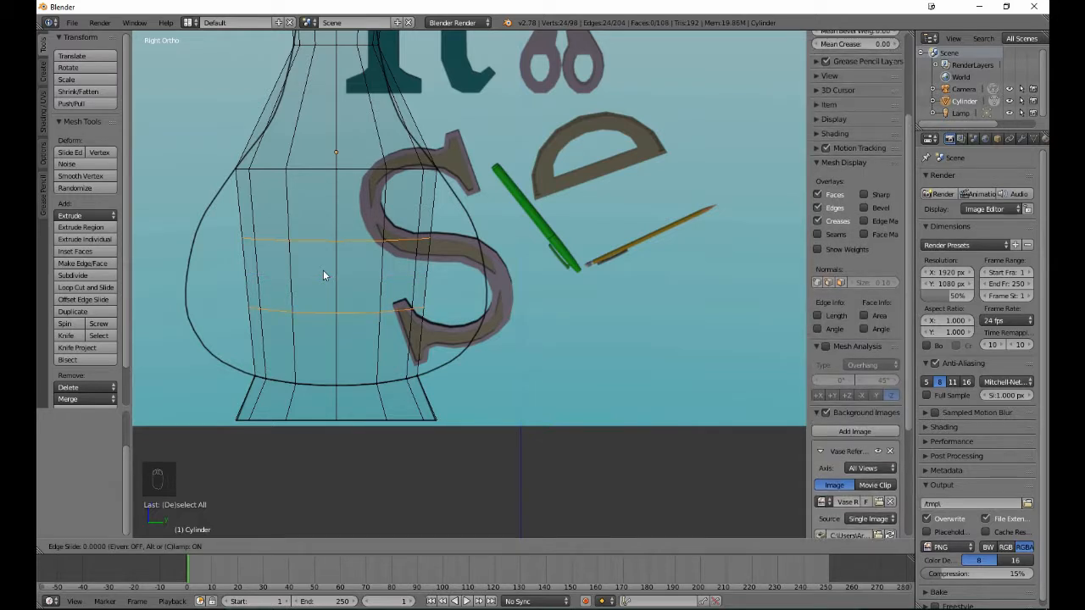
click(328, 327)
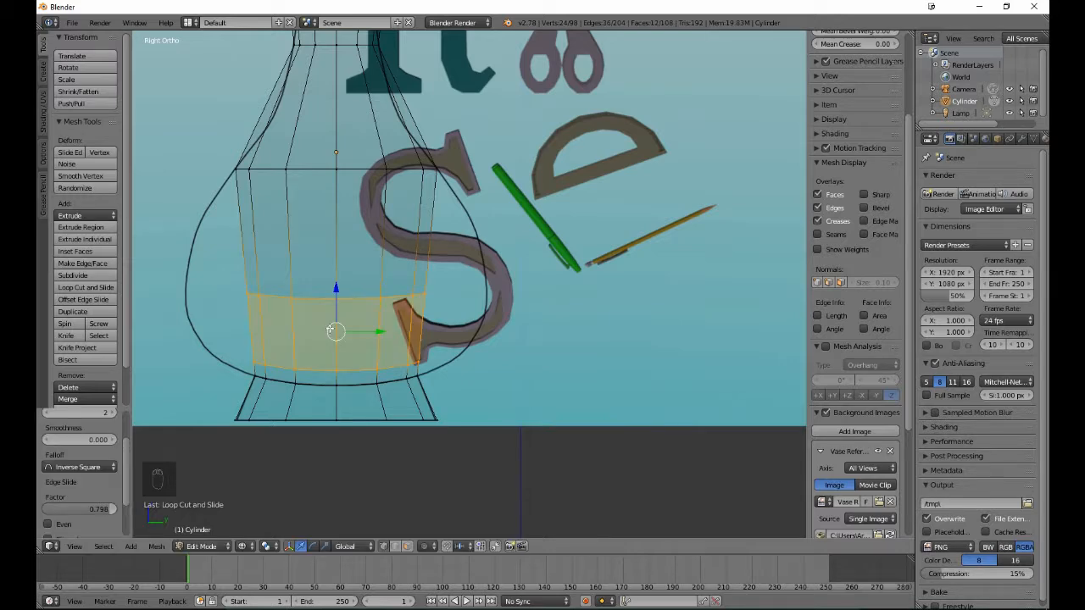
key(a)
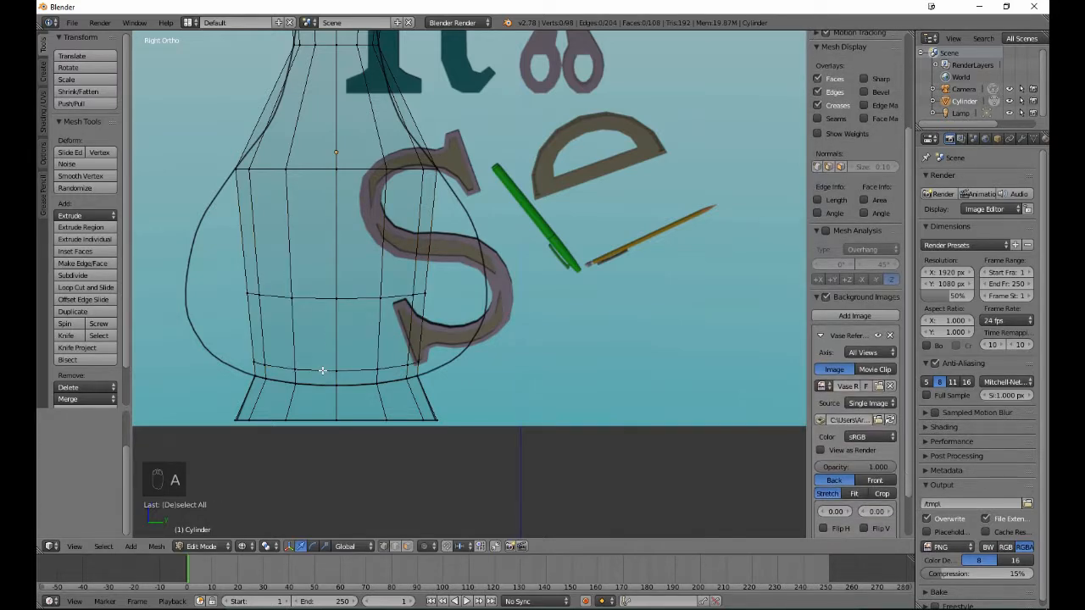
- Scale the lower of the two new body loops up by about 1.40 to meet the drawn outline, leaving nothing selected
alt+right_click(322, 371)
key(s)
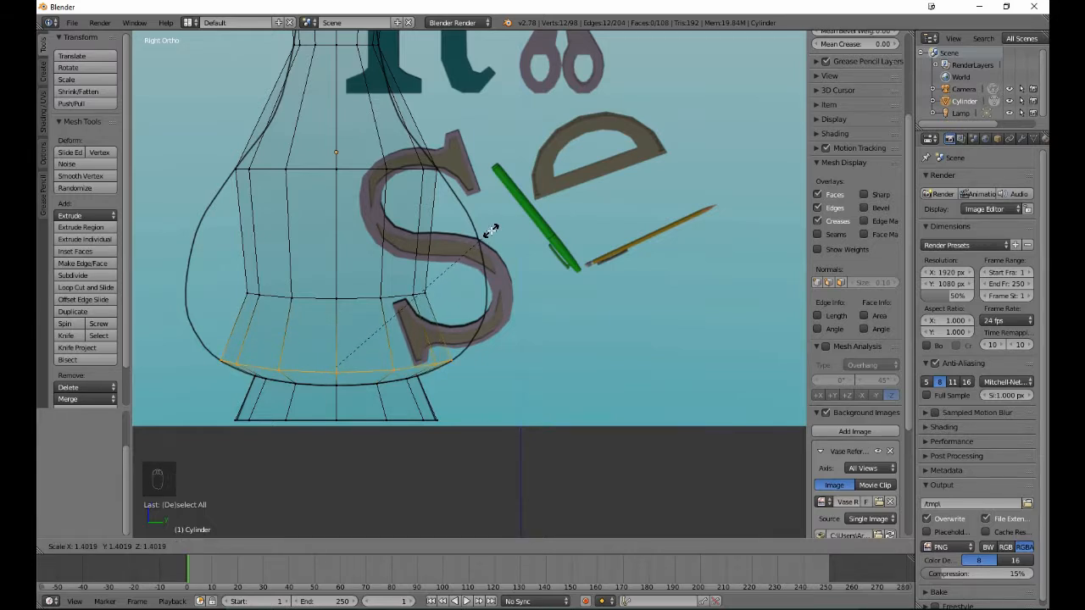
click(491, 231)
key(a)
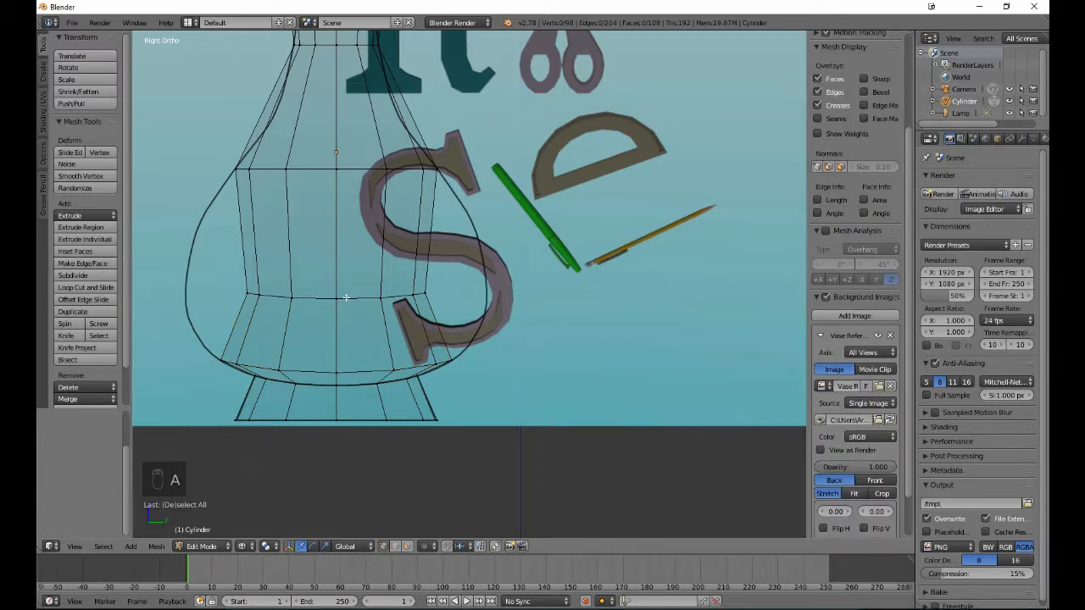
- Lower the upper new body loop about 0.212 along Z and scale it up by about 1.675 to the drawn outline
alt+right_click(345, 297)
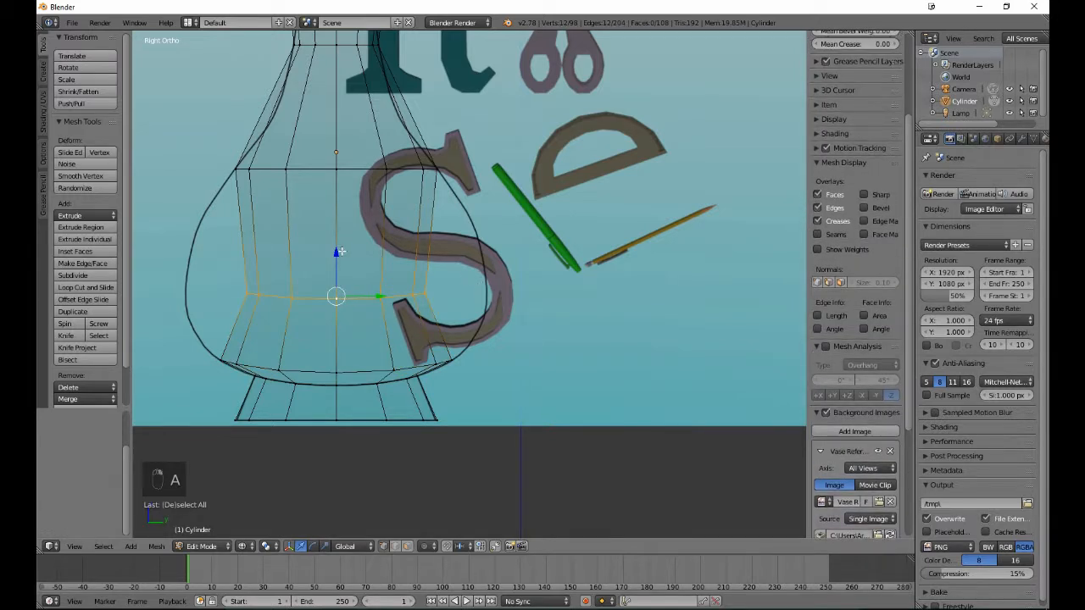
drag(337, 254, 338, 276)
key(s)
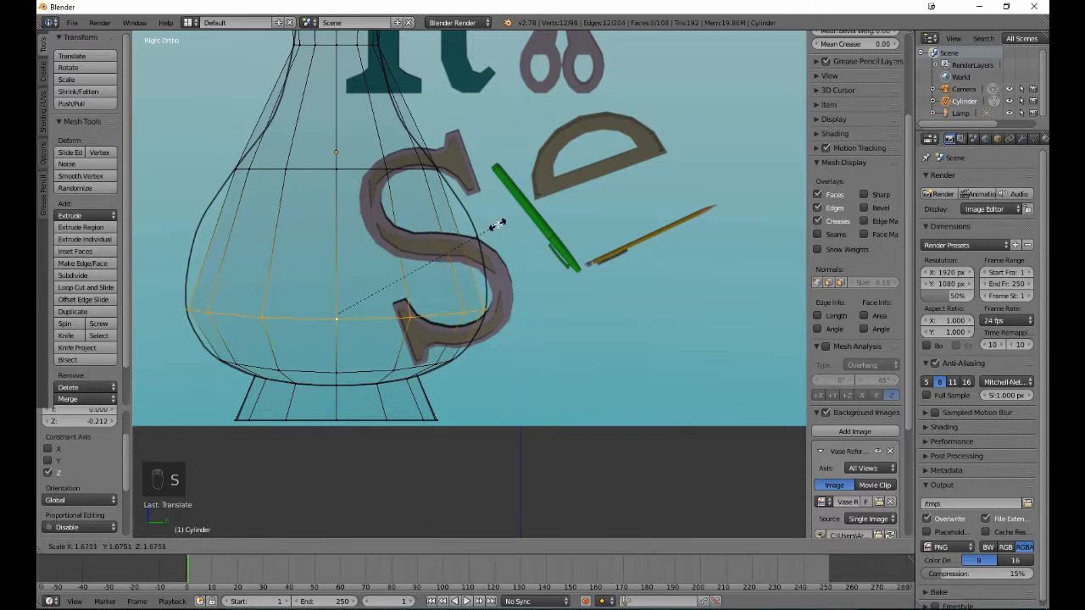
click(498, 223)
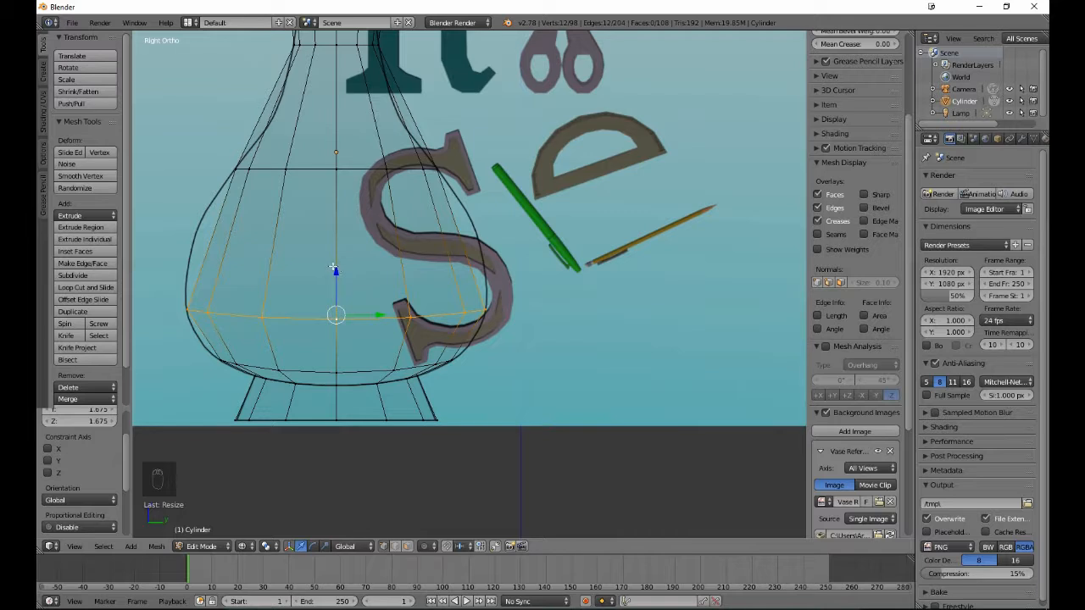
- Lower the selected body loop a further 0.226 along Z and scale it by about 0.953 to fit the outline
drag(338, 269, 339, 288)
key(s)
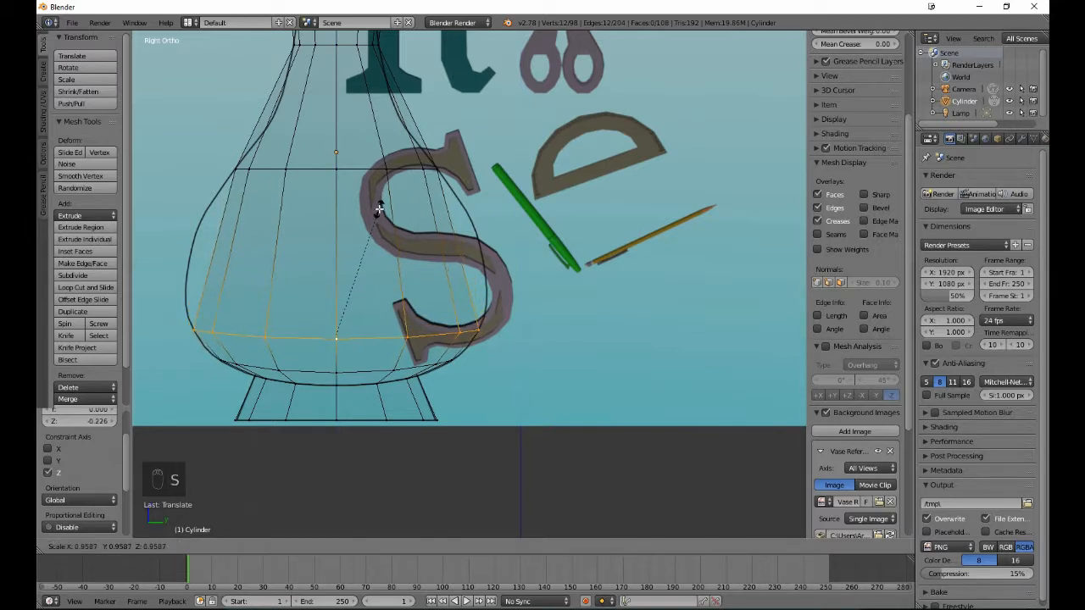
click(378, 210)
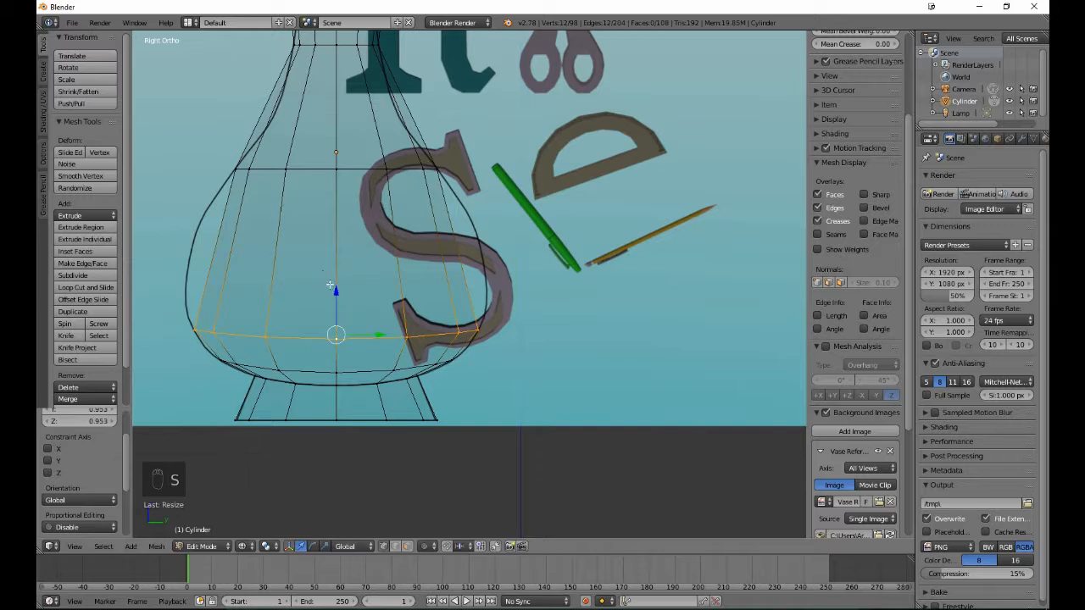
- Lower the same loop another 0.116 along Z and scale it by about 0.96 to the outline, leaving nothing selected
drag(333, 290, 336, 300)
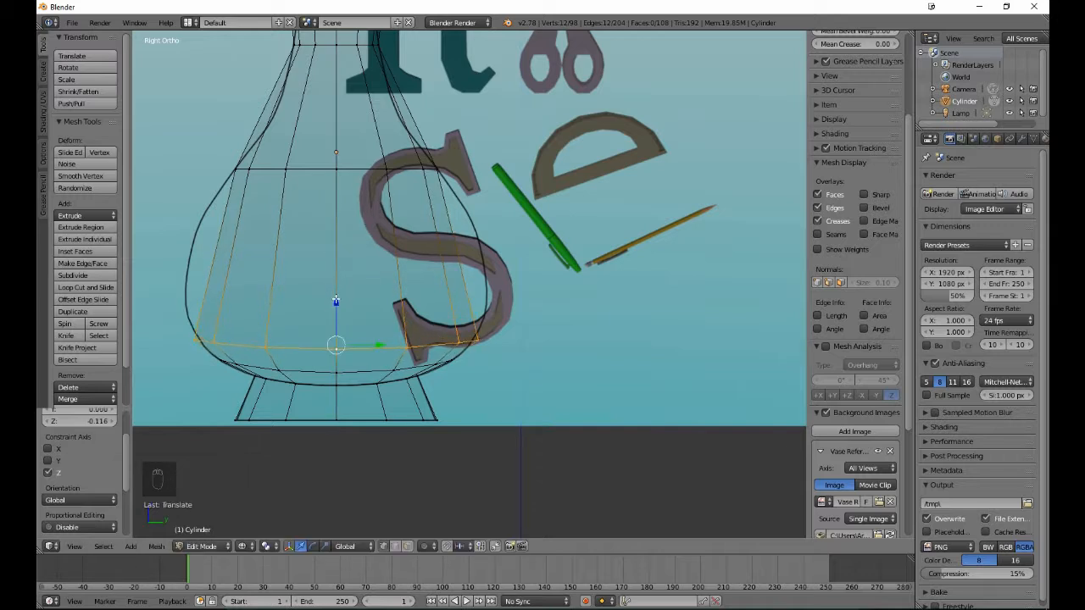
key(s)
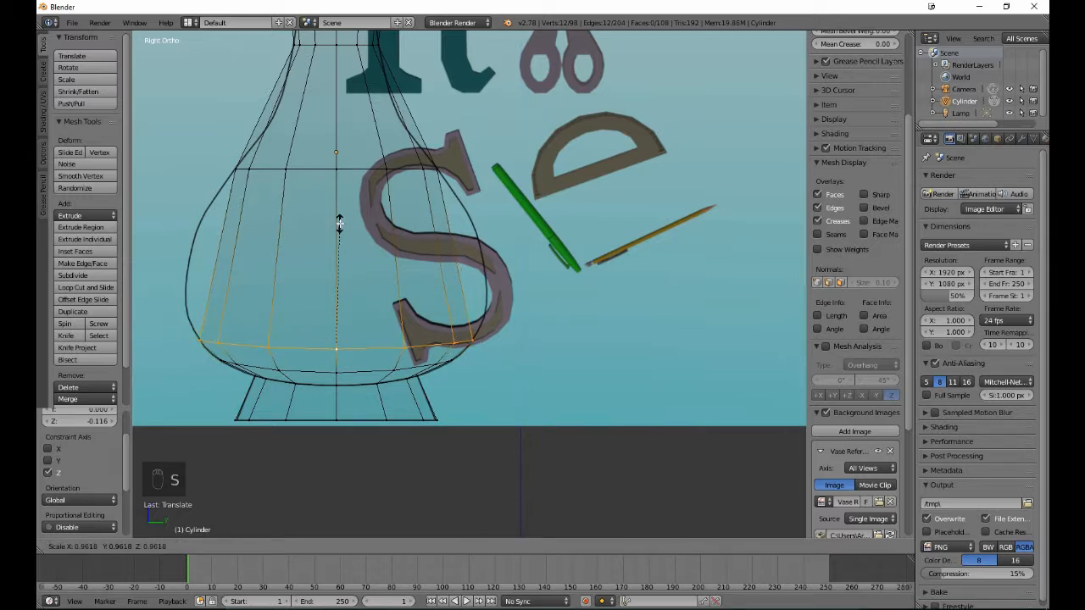
click(339, 222)
key(a)
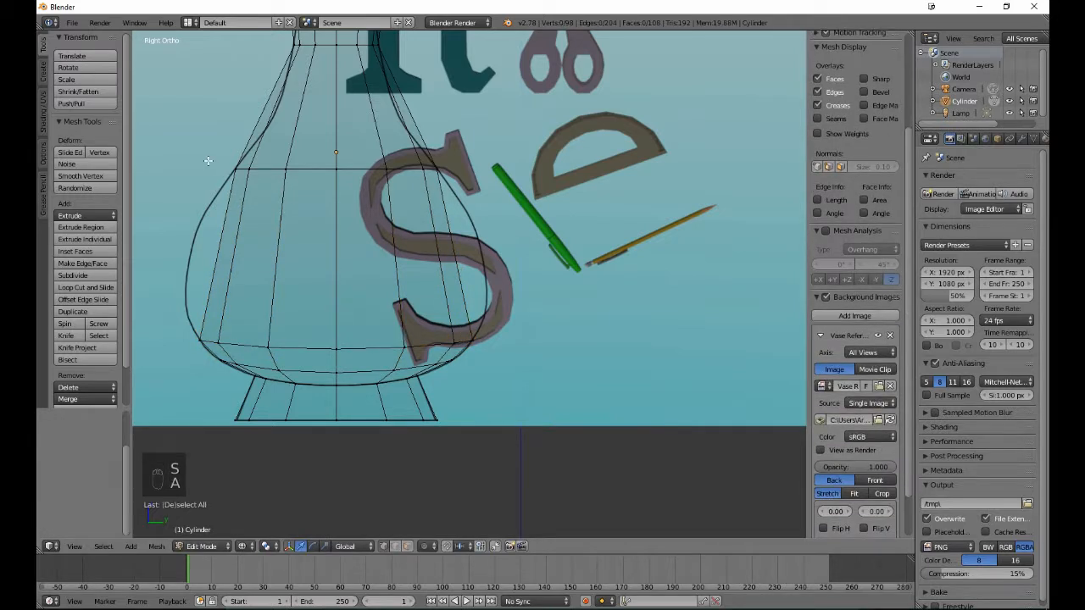
- Add a single edge loop in the tall body section, slid by a factor of about -0.956 to just below the shoulder loop
click(66, 288)
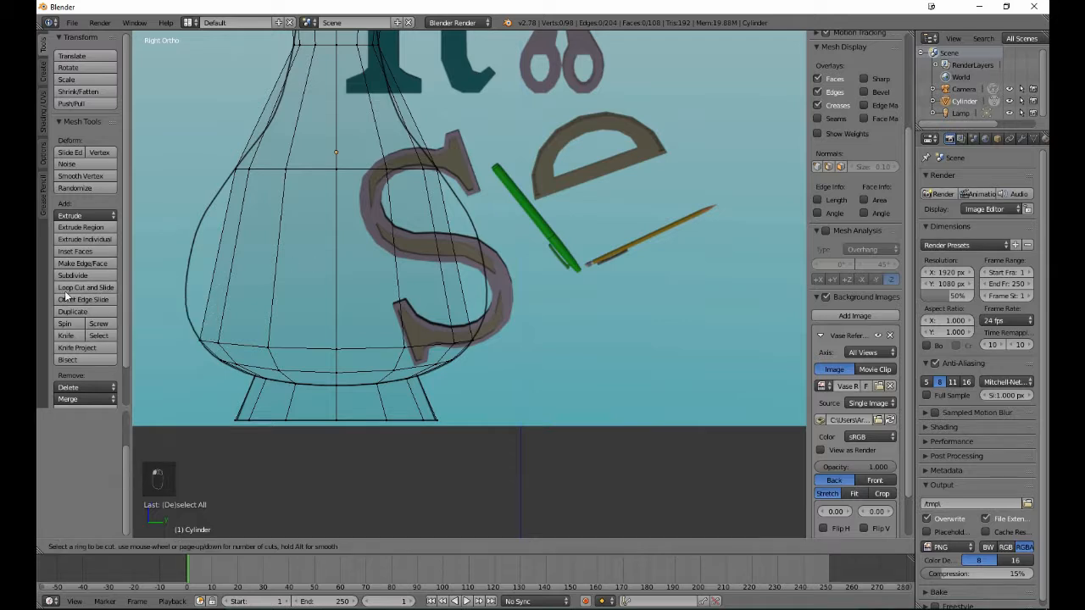
click(287, 266)
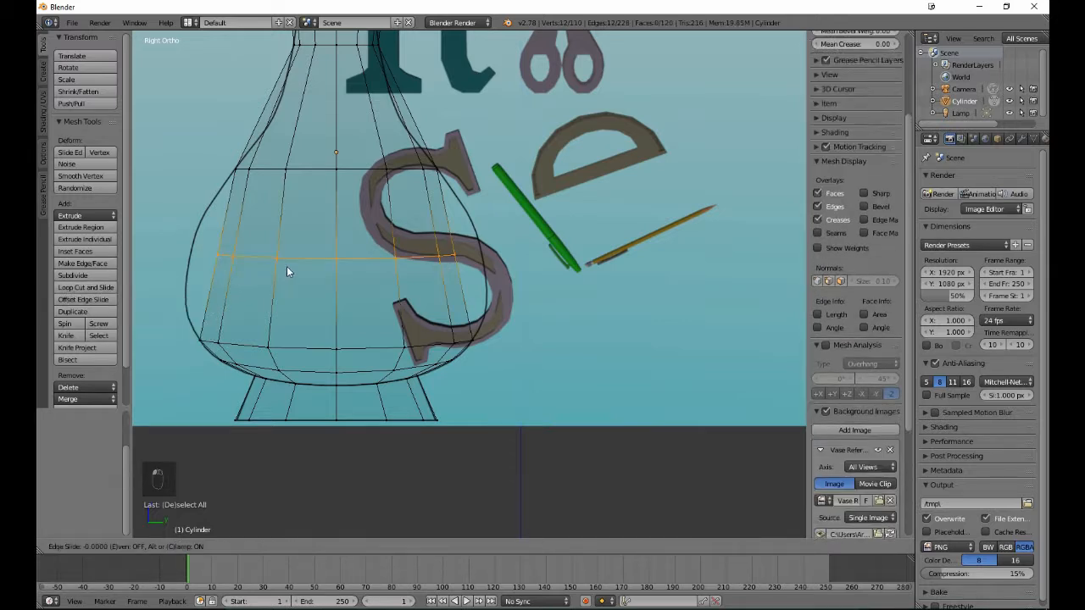
click(310, 187)
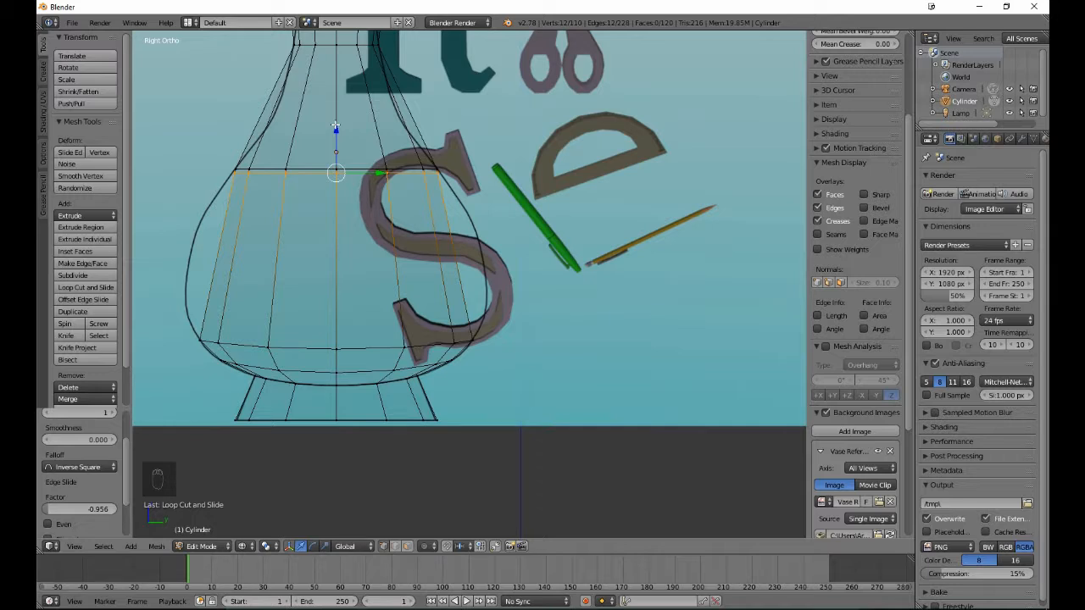
- Lower the new loop about 1.601 along Z and scale it up by about 1.467 to the outline, leaving nothing selected
drag(336, 125, 330, 265)
key(s)
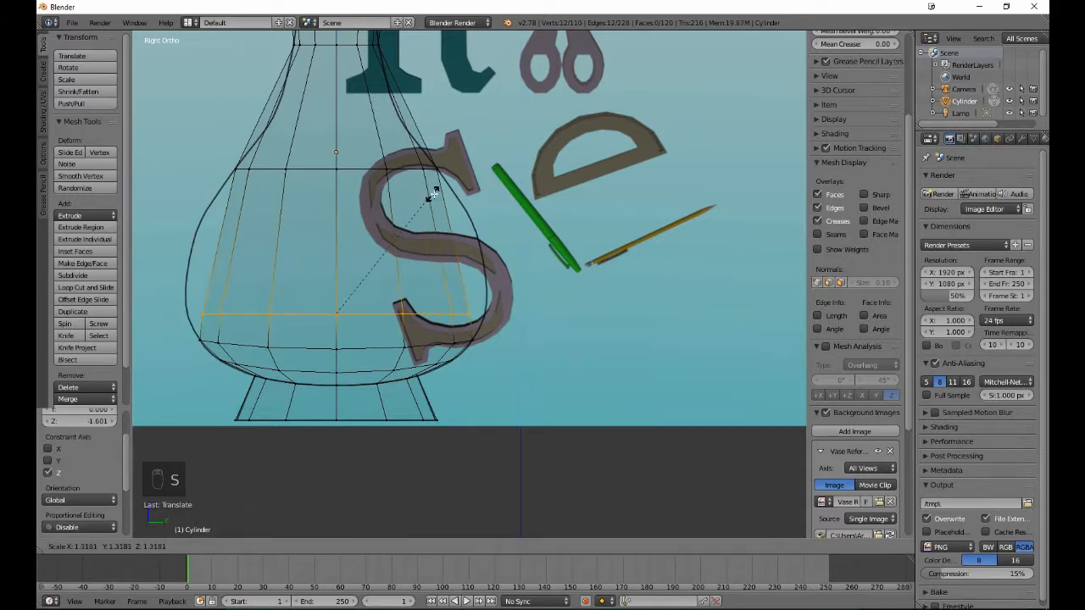
click(449, 185)
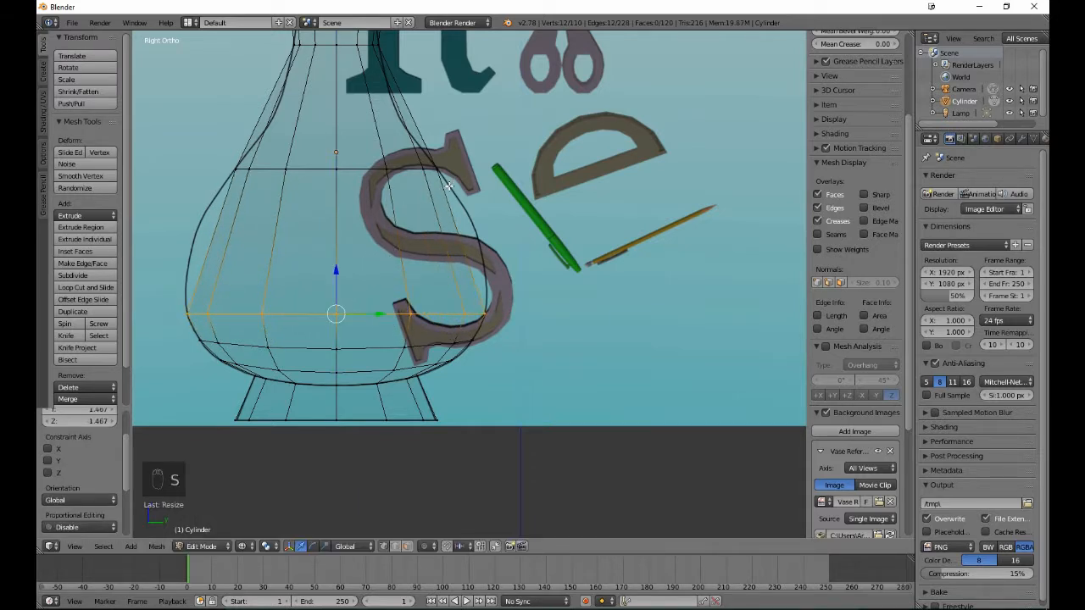
key(a)
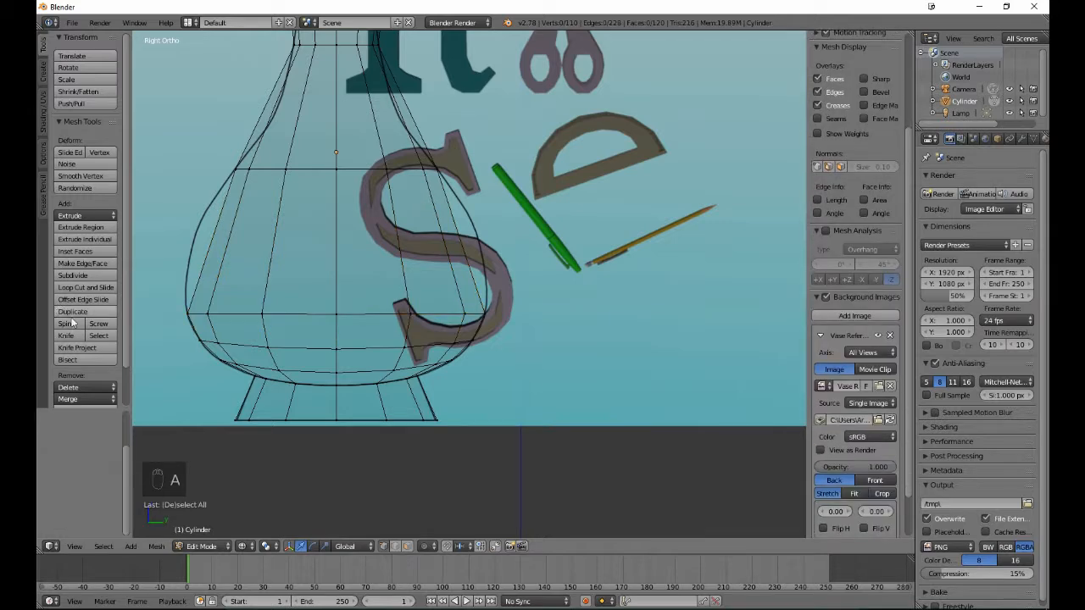
- Add two evenly spaced edge loops between the shoulder loop and the widened body loop without sliding them, then clear the selection
click(81, 291)
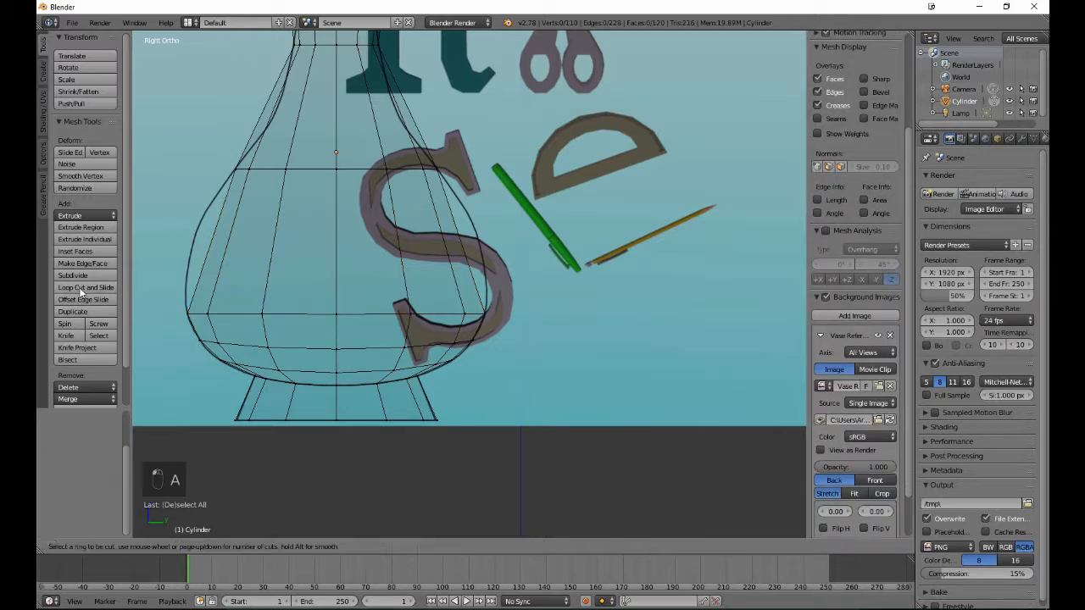
scroll(302, 257, up, 1)
click(303, 257)
click(303, 257)
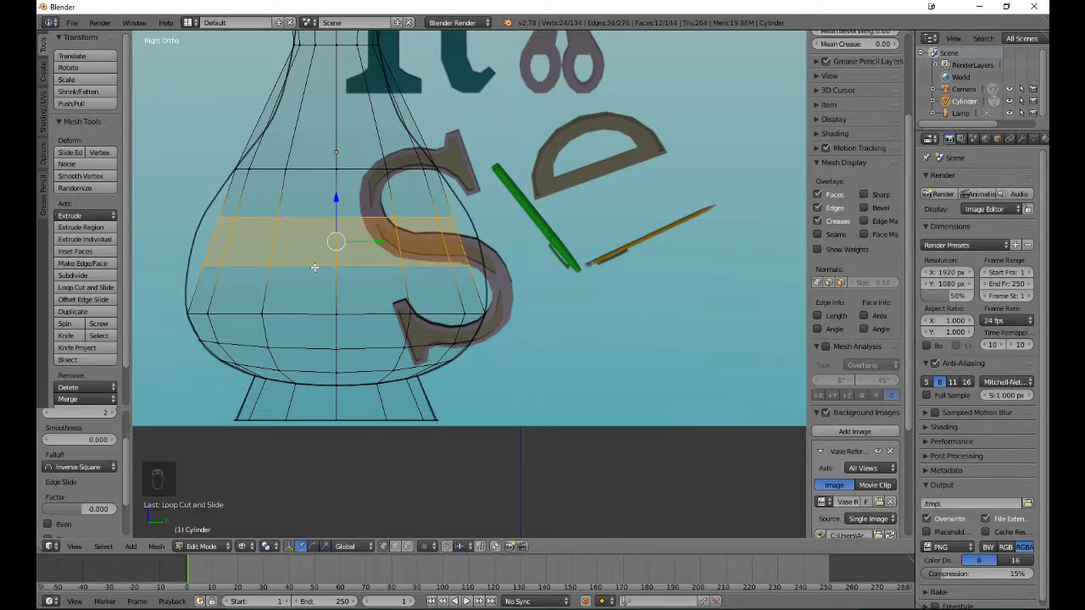
key(a)
- Lower the lower of the two new loops about 0.260 along Z and scale it up by about 1.134, leaving nothing selected
alt+right_click(311, 267)
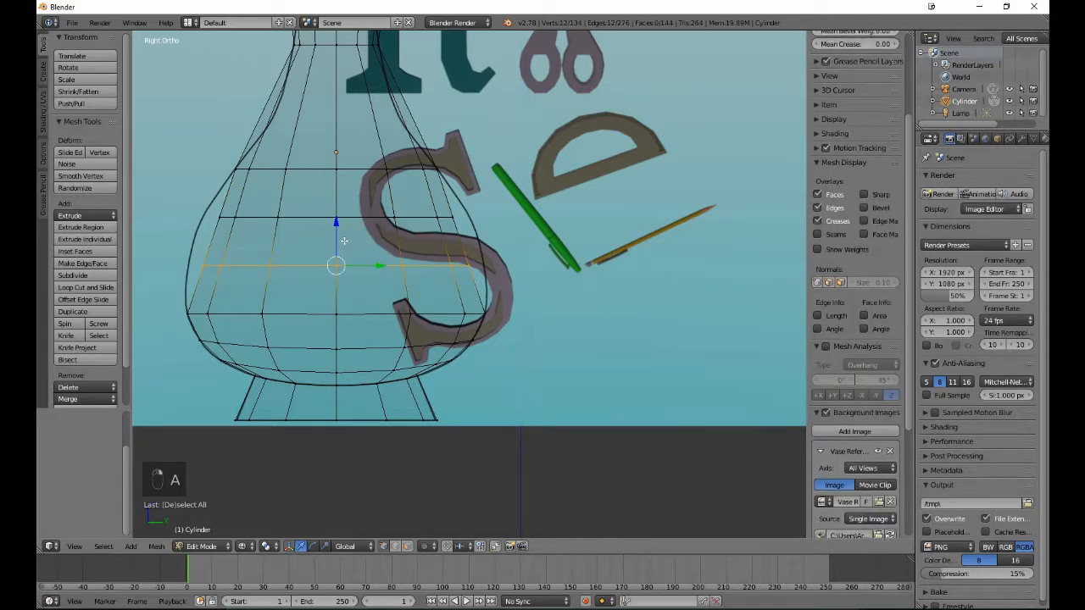
drag(337, 239, 344, 262)
key(s)
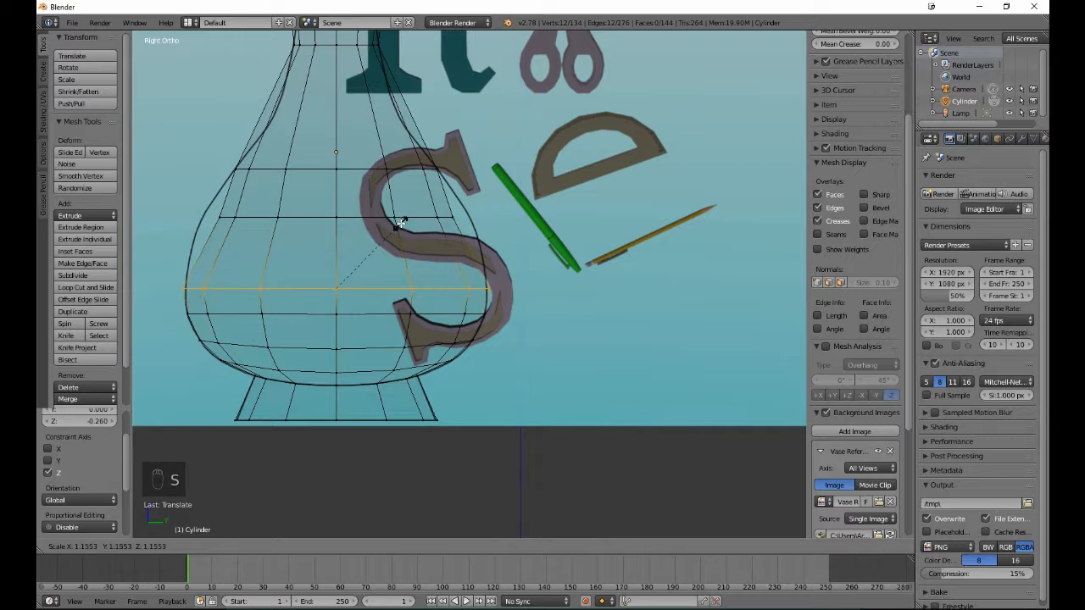
click(400, 227)
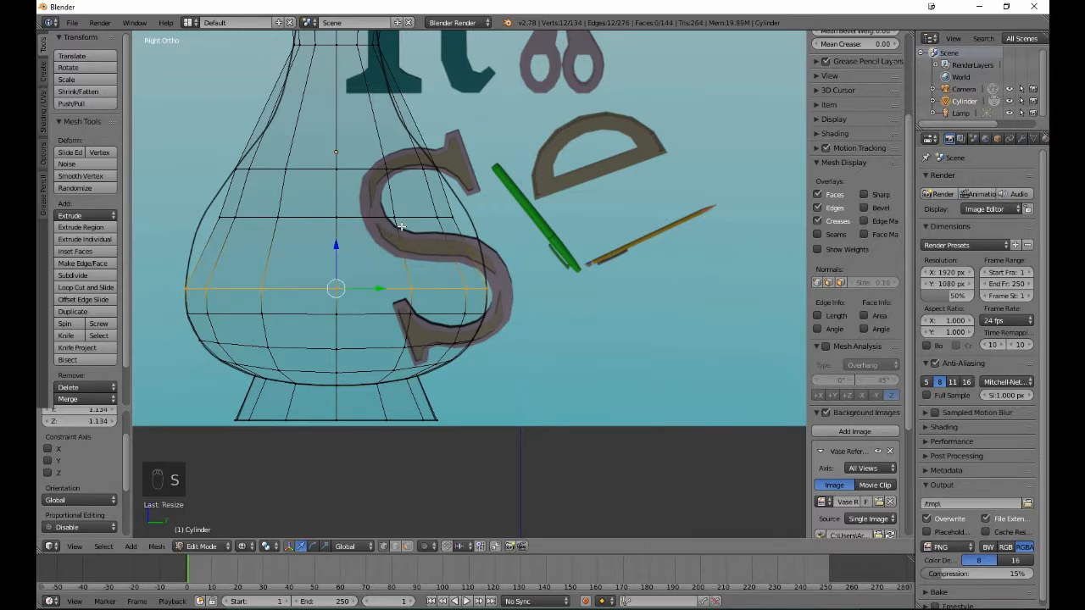
key(a)
- Lower the upper of the two new loops about 0.349 along Z and scale it up by about 1.23, leaving nothing selected
alt+right_click(371, 219)
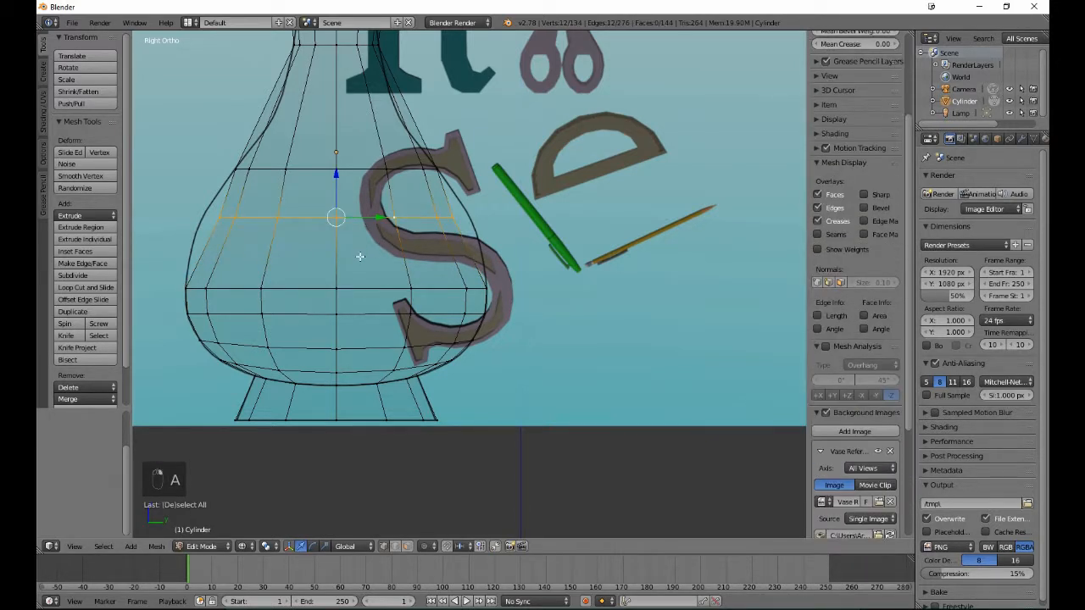
drag(335, 176, 383, 207)
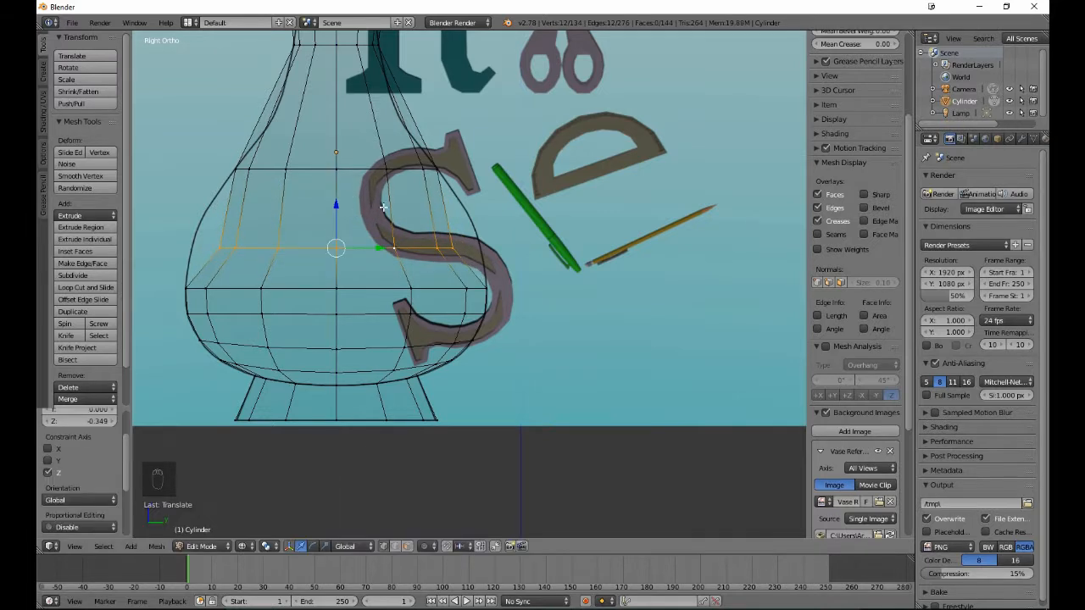
key(s)
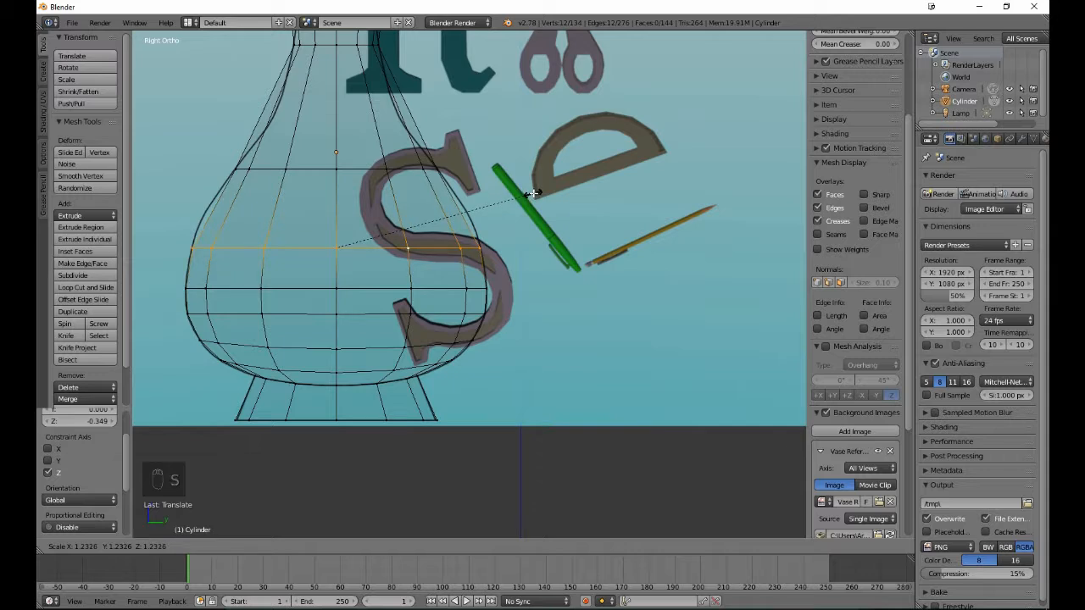
click(531, 193)
key(a)
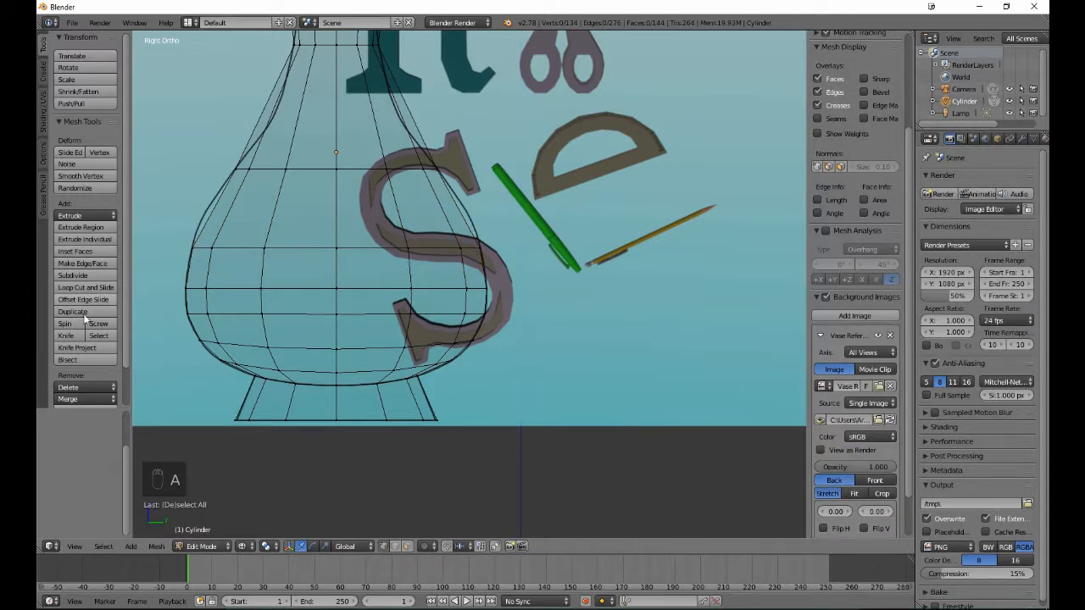
- Add one edge loop just below the shoulder loop with a slide factor of about 0.085, and scale it up by about 1.05 to the outline
click(63, 288)
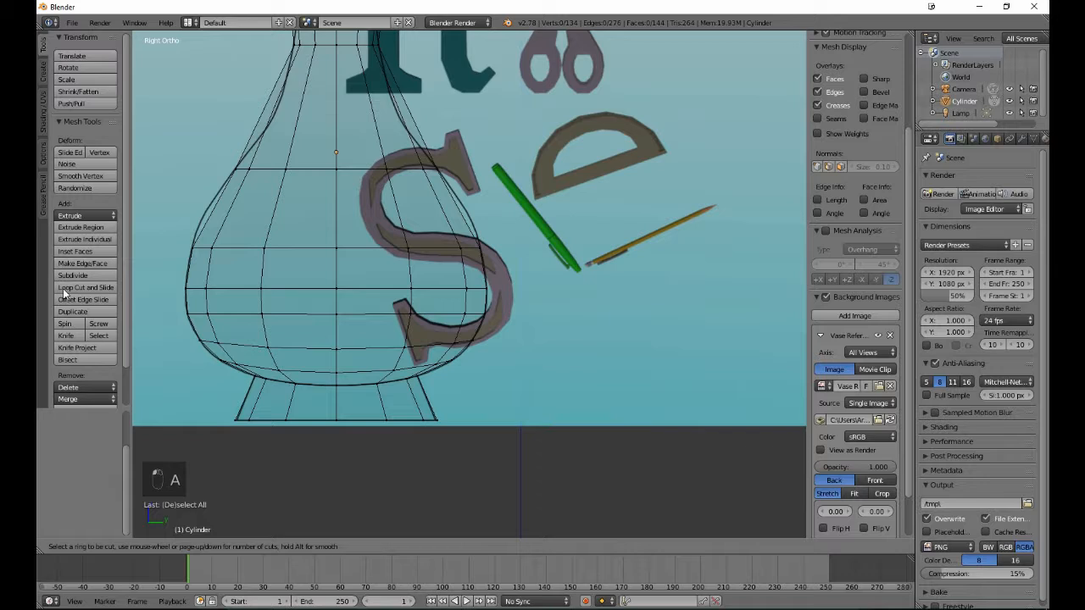
click(211, 215)
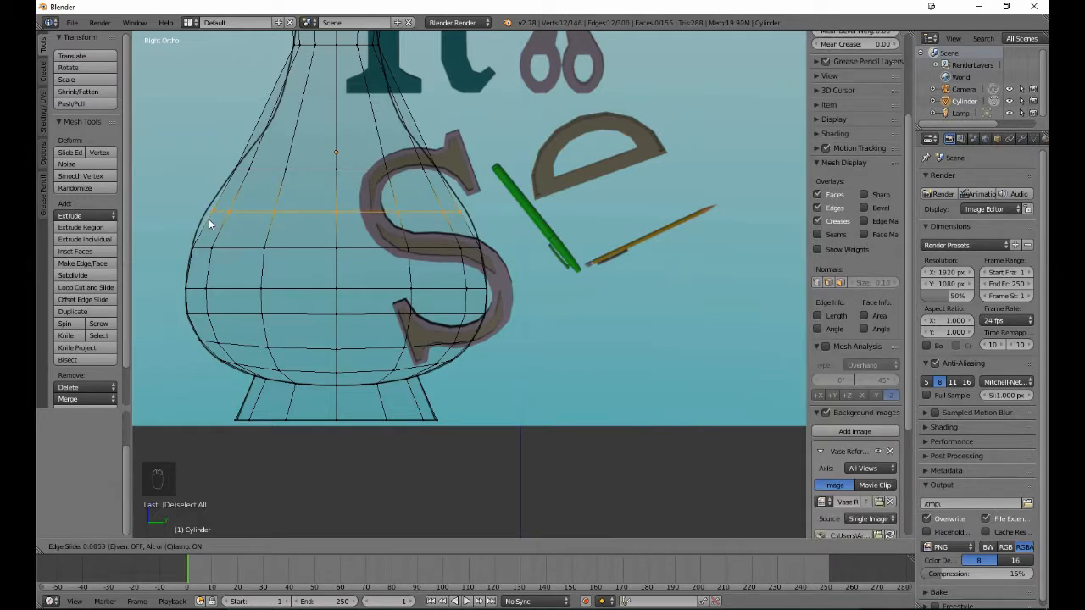
click(208, 218)
key(s)
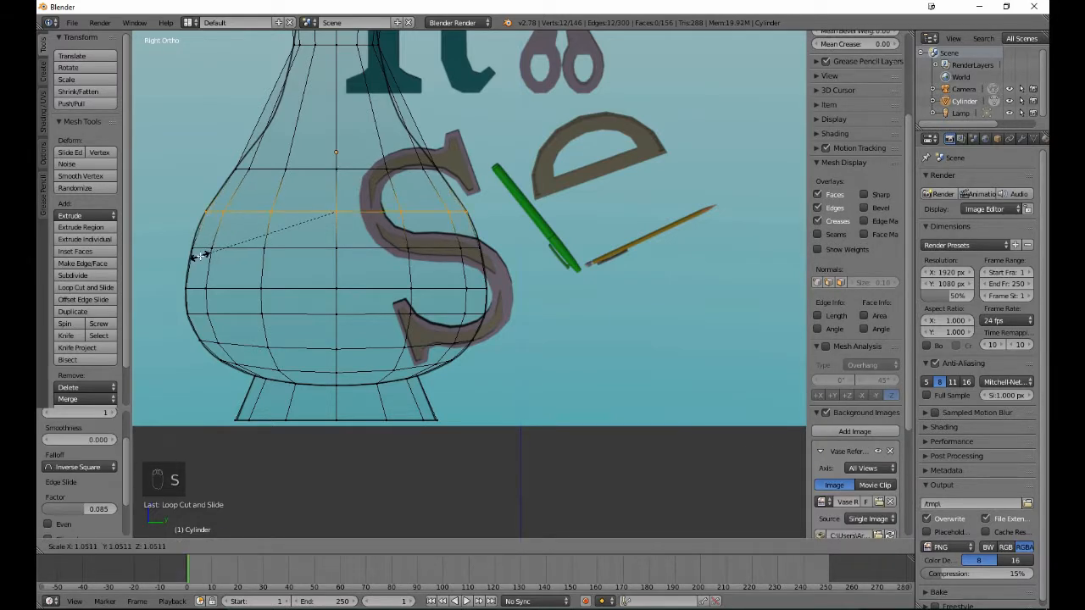
click(200, 255)
key(a)
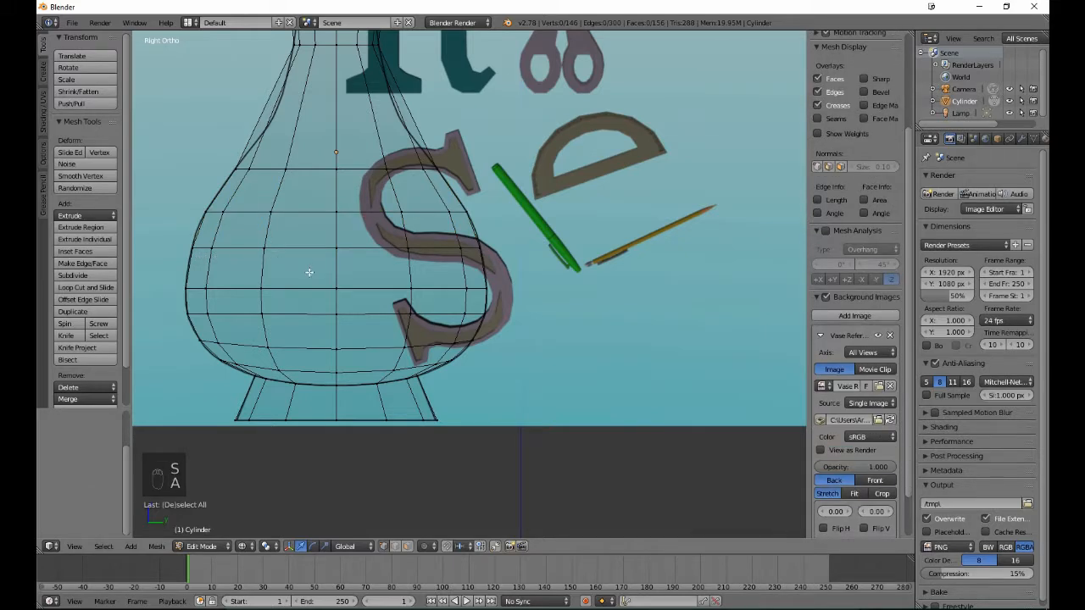
scroll(309, 272, down, 3)
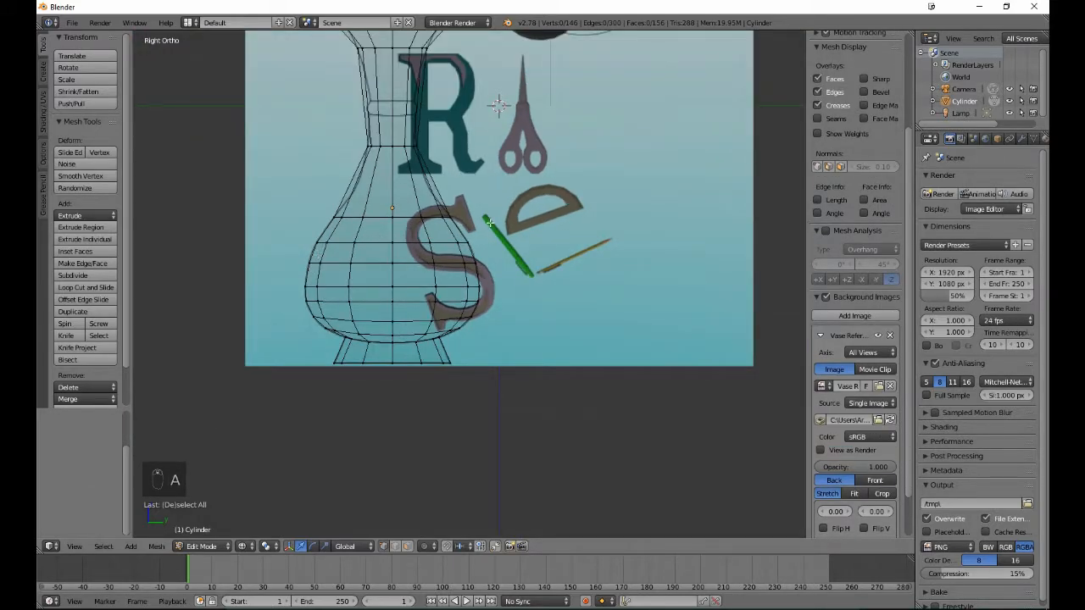
- Inspect the vase's body from several angles in solid shading and Object Mode, and return to the wireframe right view in Edit Mode
middle_drag(534, 222, 438, 262)
middle_drag(530, 293, 387, 267)
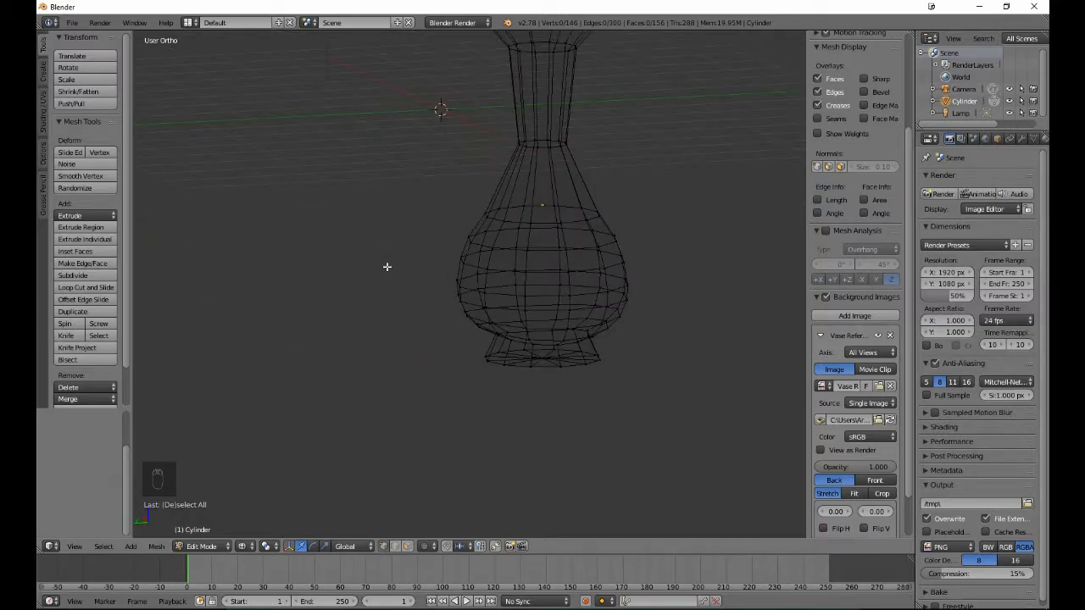
key(z)
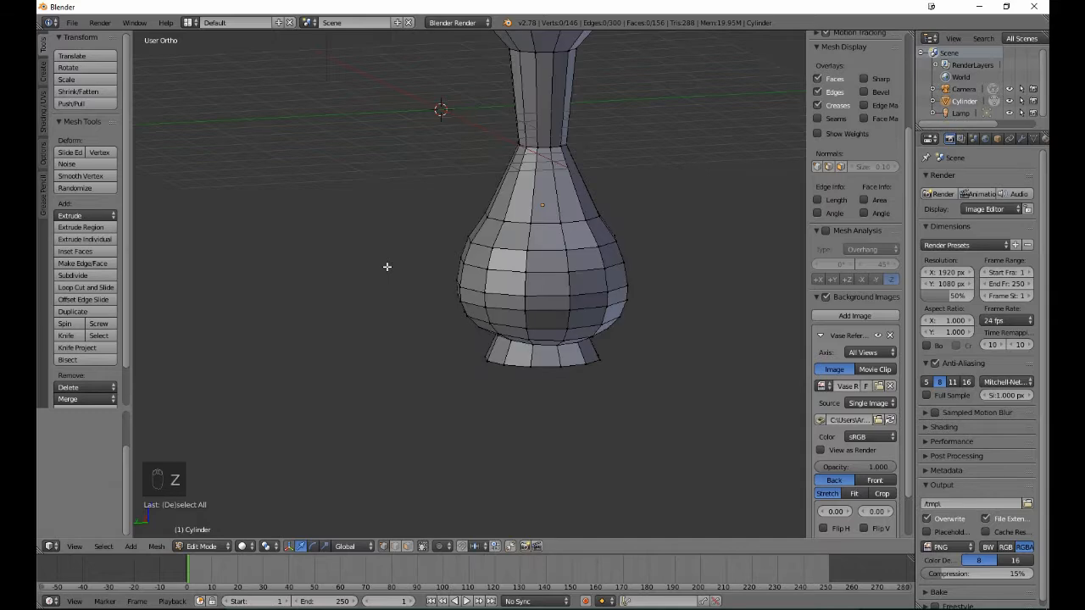
key(Tab)
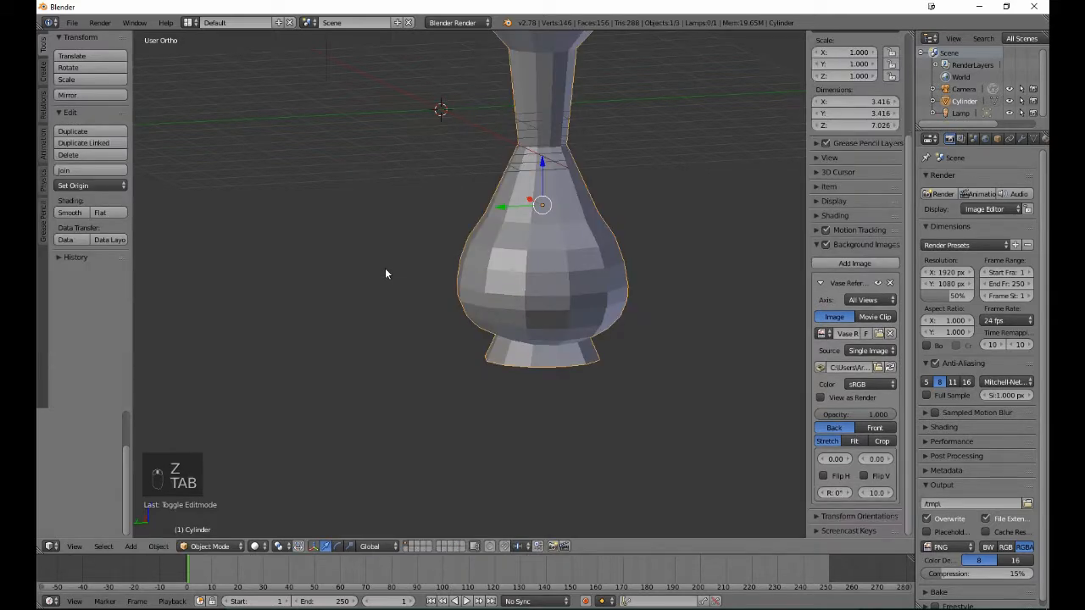
mouse_move(385, 272)
middle_down()
mouse_move(558, 256)
mouse_move(710, 259)
mouse_move(698, 265)
middle_up()
mouse_move(354, 278)
middle_down()
mouse_move(508, 281)
mouse_move(256, 288)
middle_up()
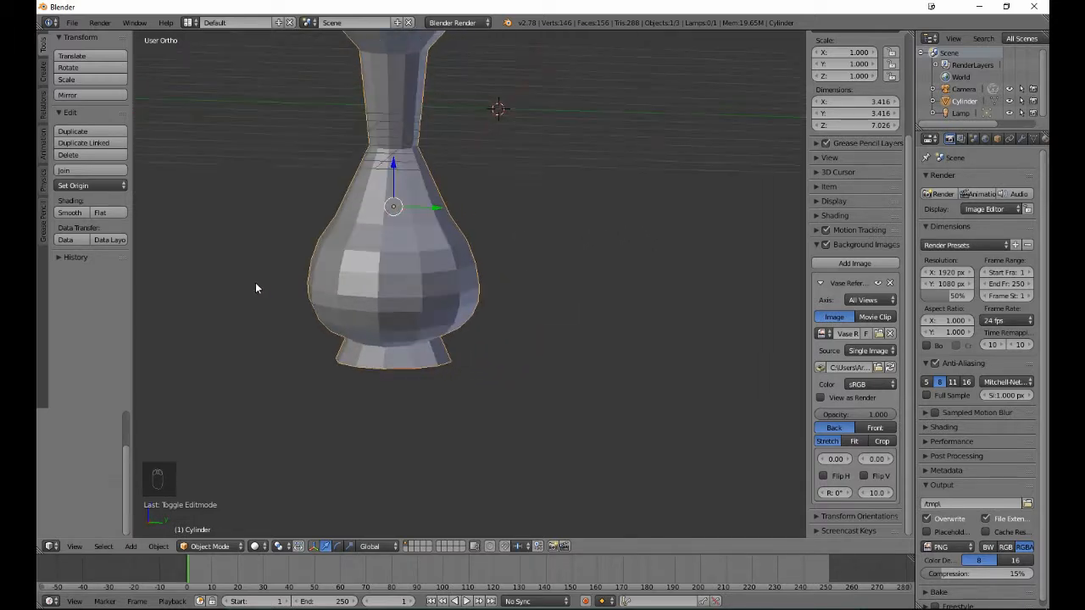
key(KP_3)
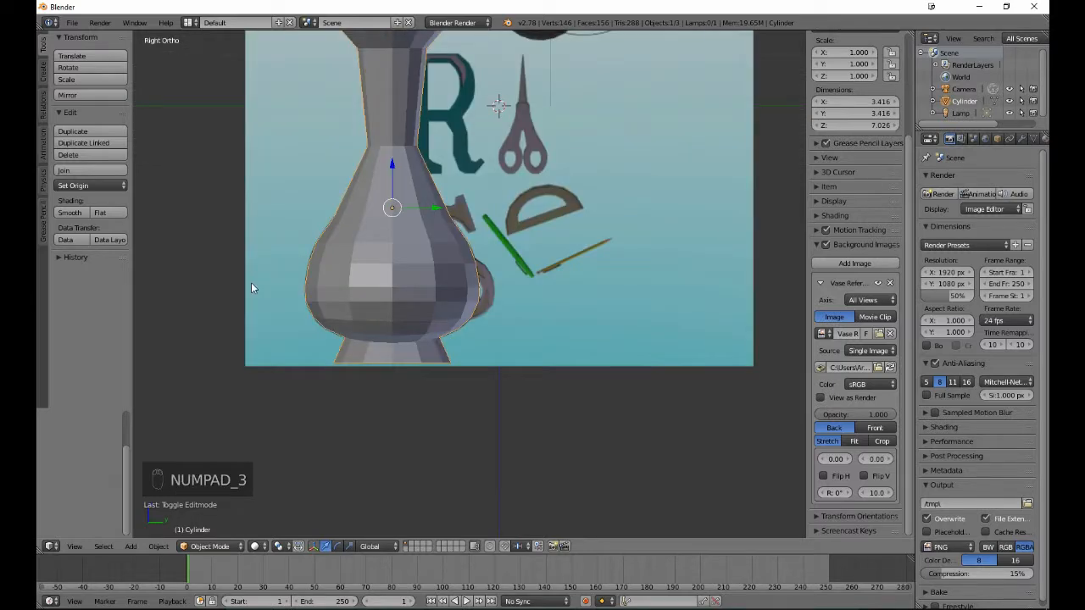
key(Tab)
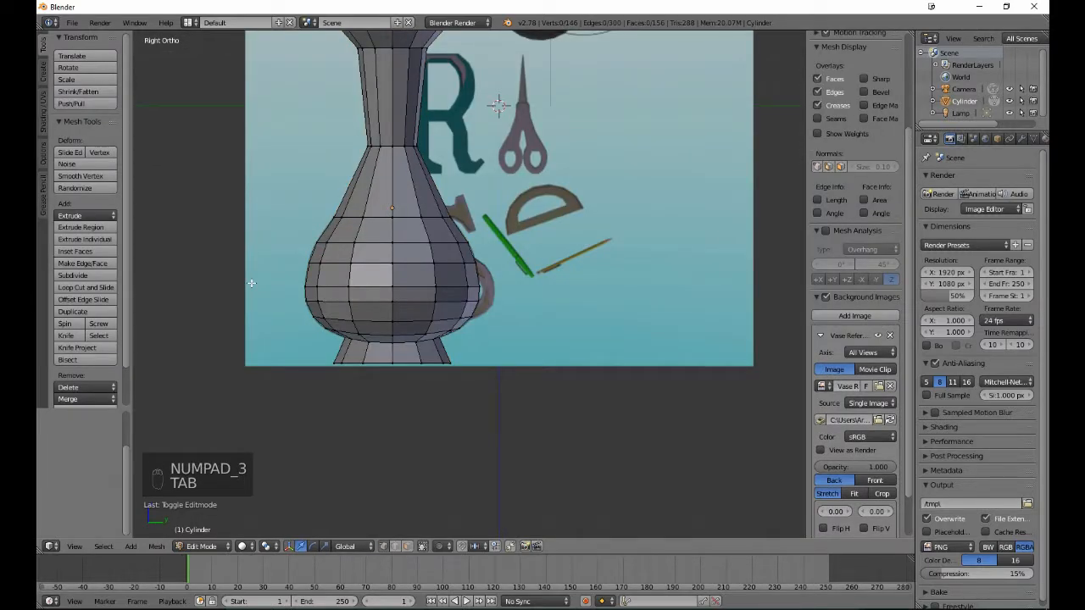
key(z)
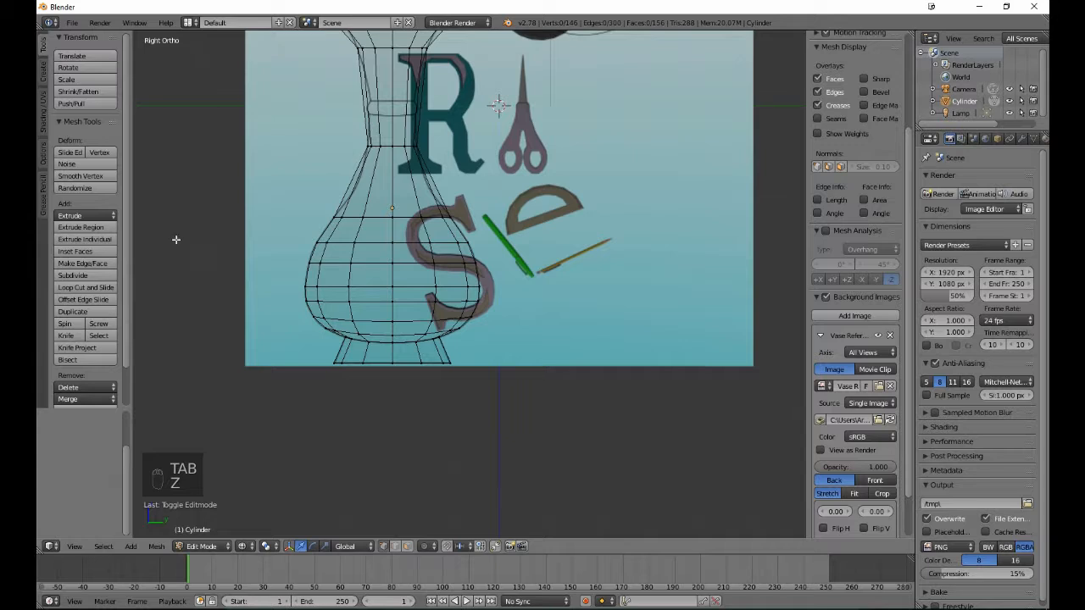
- Add two evenly spaced edge loops between the base of the neck and the shoulder loop without sliding them, and clear the selection
click(90, 287)
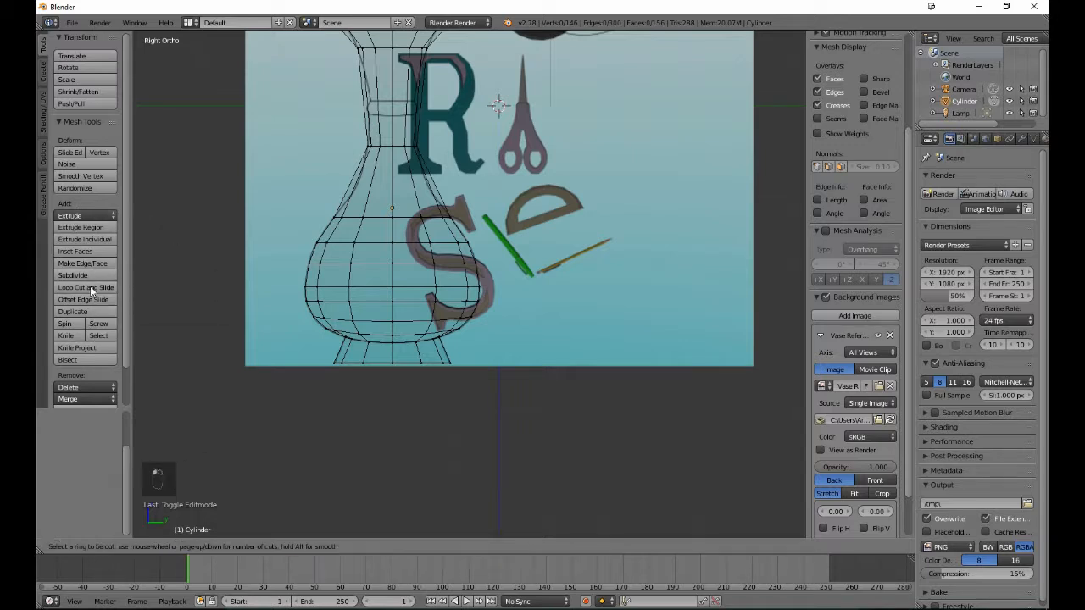
scroll(377, 186, up, 1)
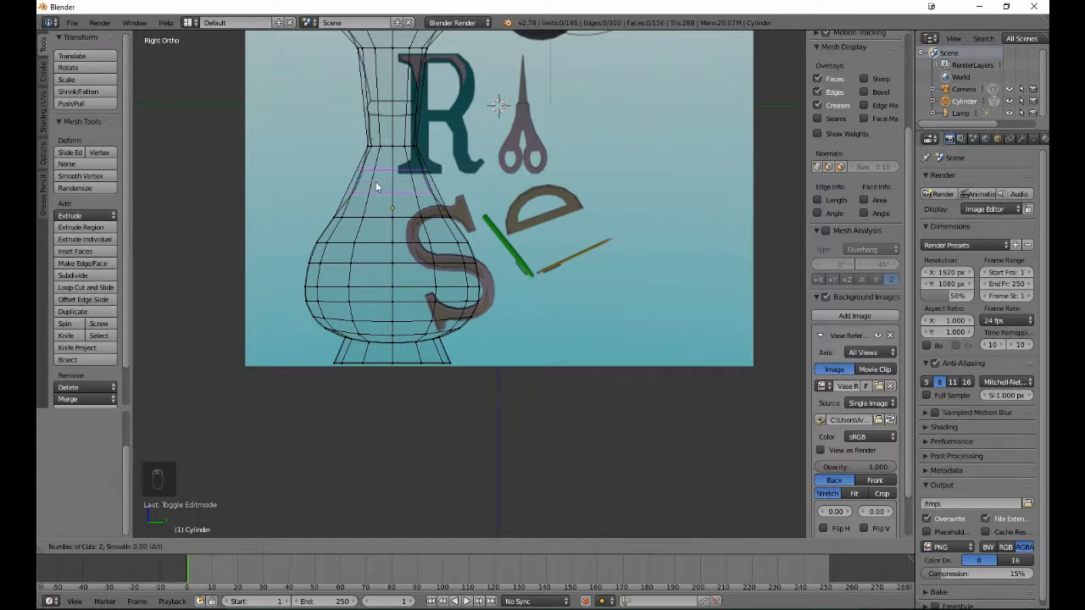
click(375, 181)
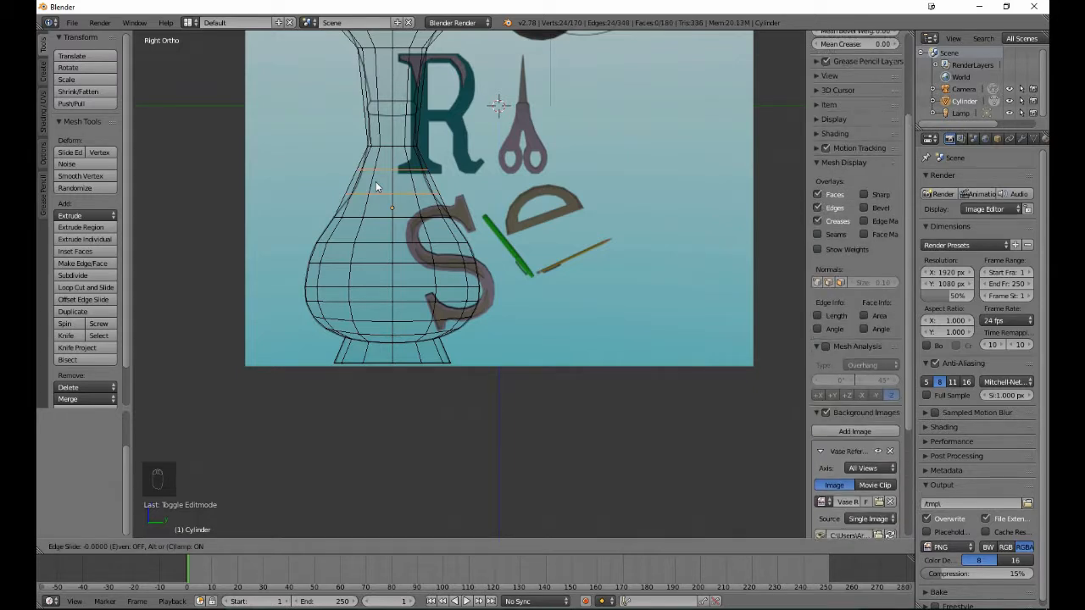
click(375, 181)
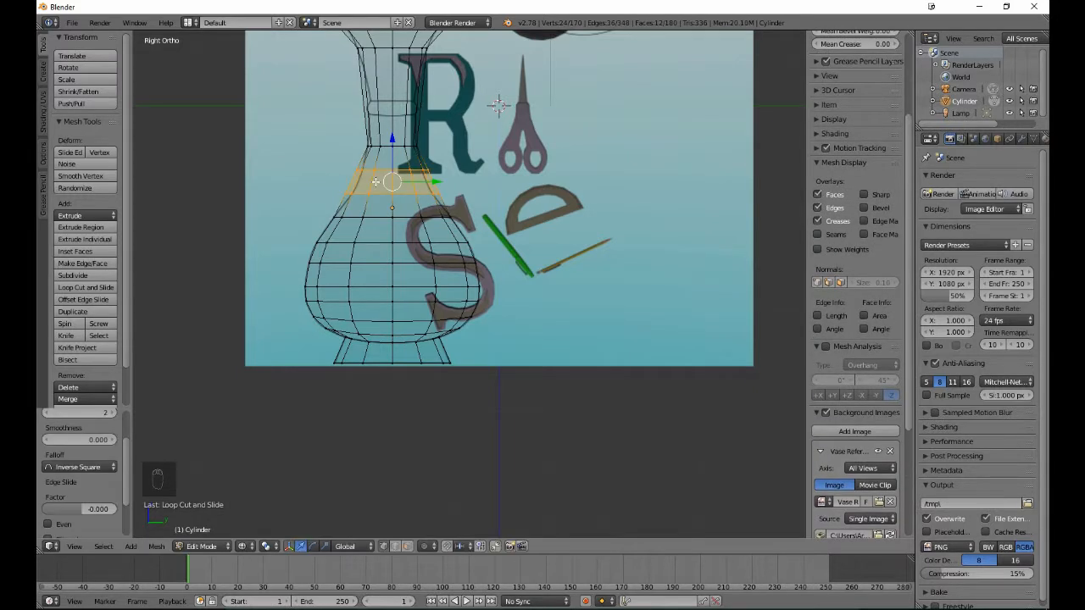
key(a)
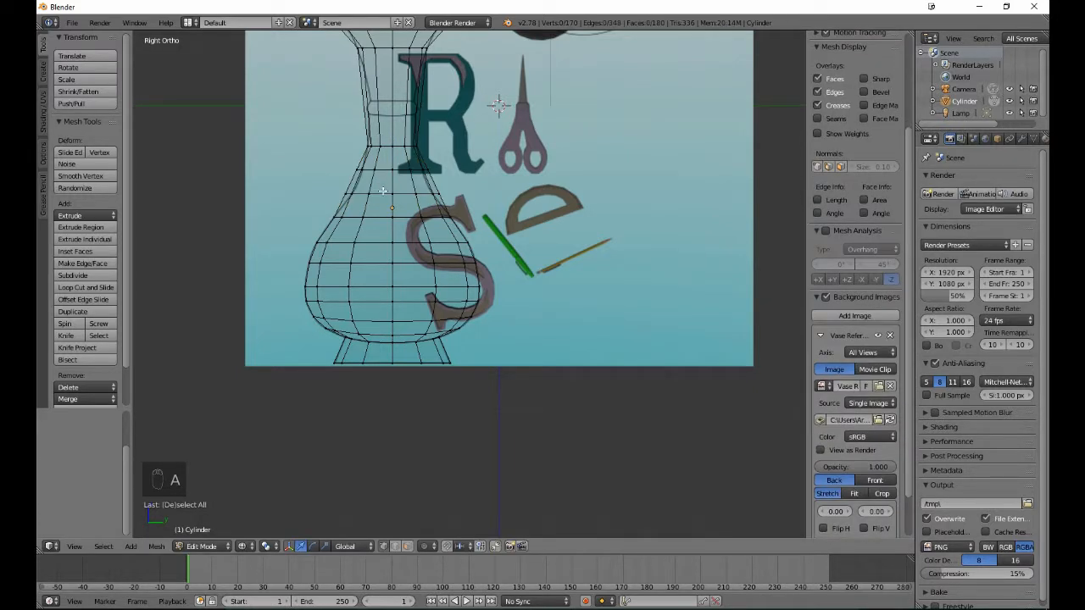
- Scale the lower of the two new loops above the shoulder down to about 0.855, leaving nothing selected
alt+right_click(383, 191)
key(s)
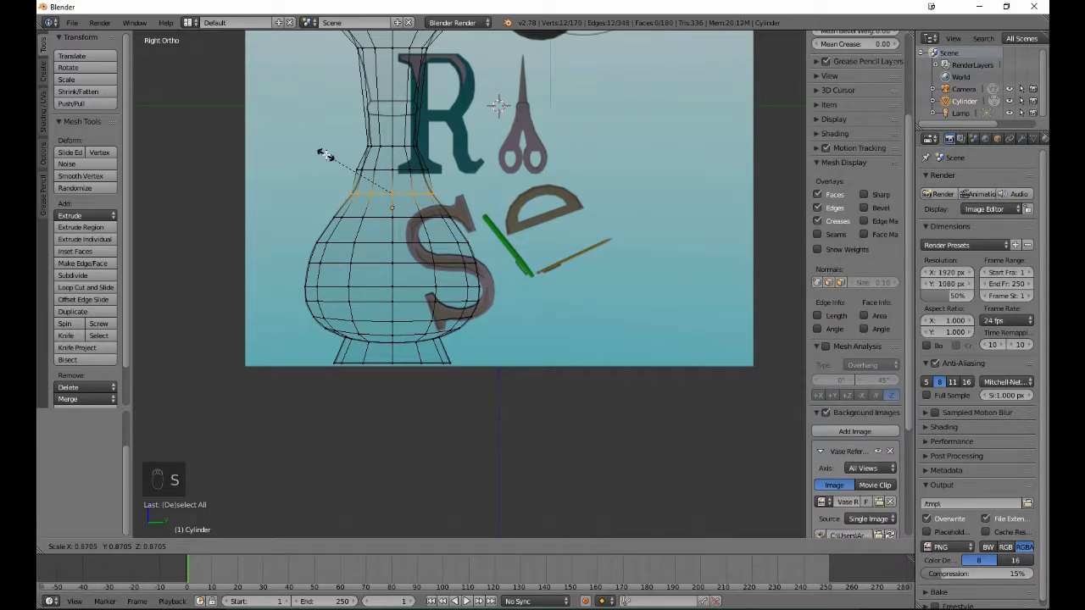
click(326, 154)
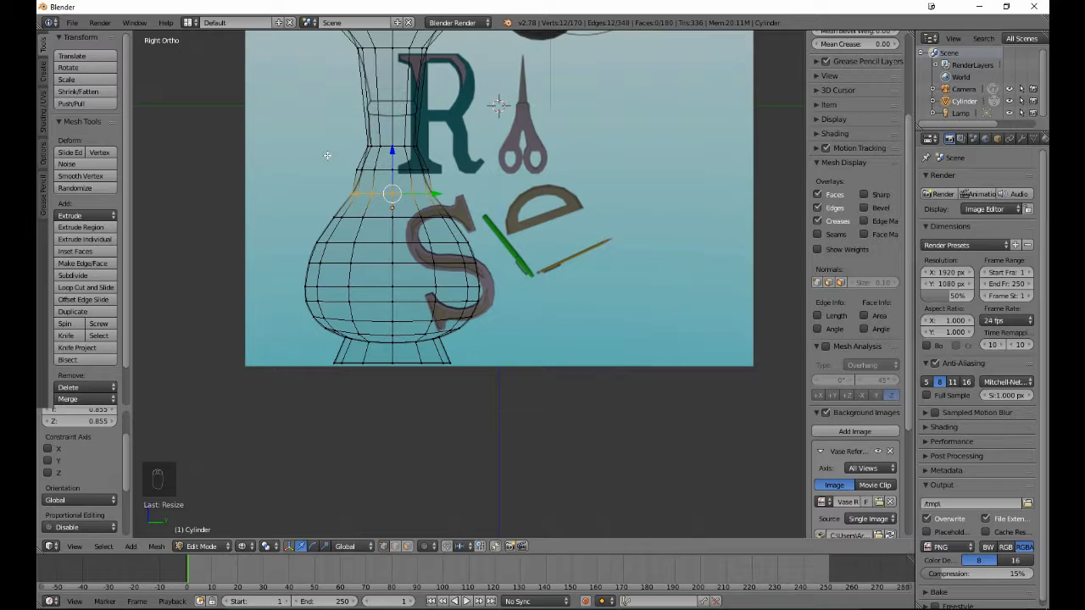
key(a)
- Scale the upper of the two new loops below the neck down to about 0.837, leaving nothing selected
alt+right_click(383, 167)
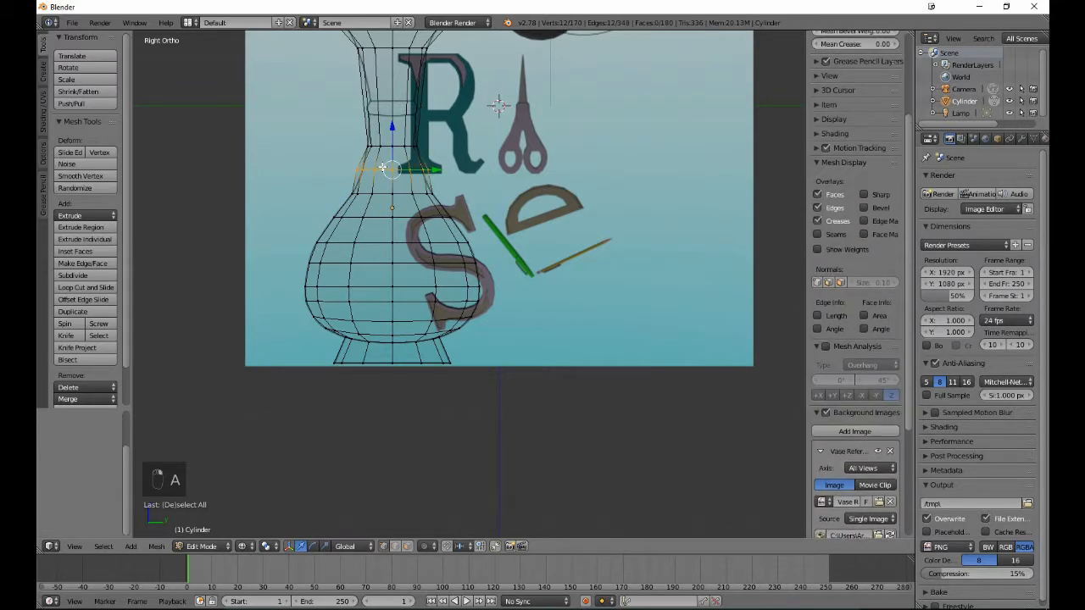
key(s)
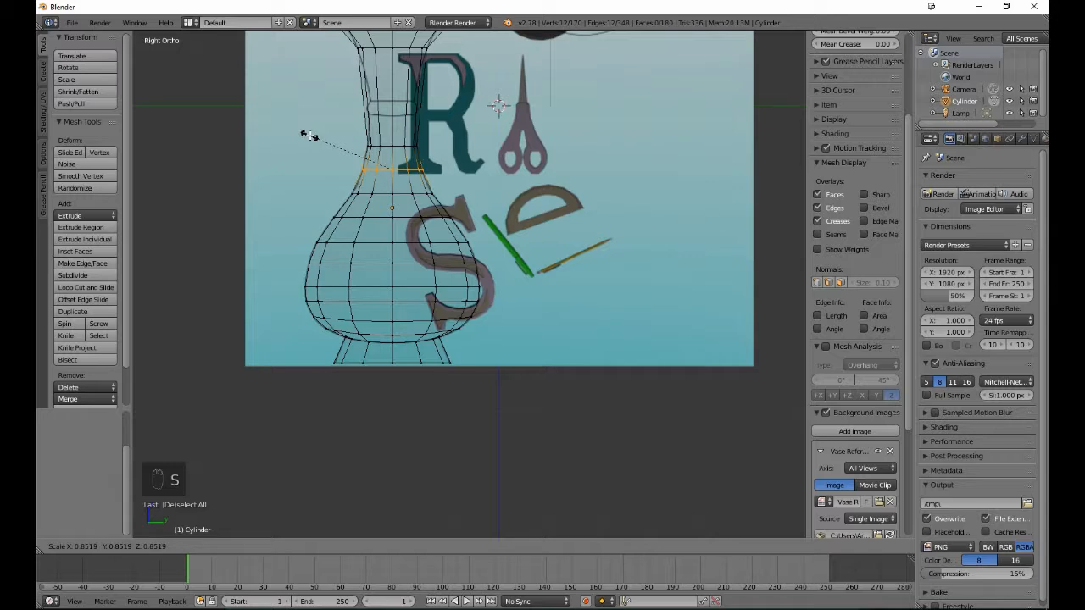
click(311, 137)
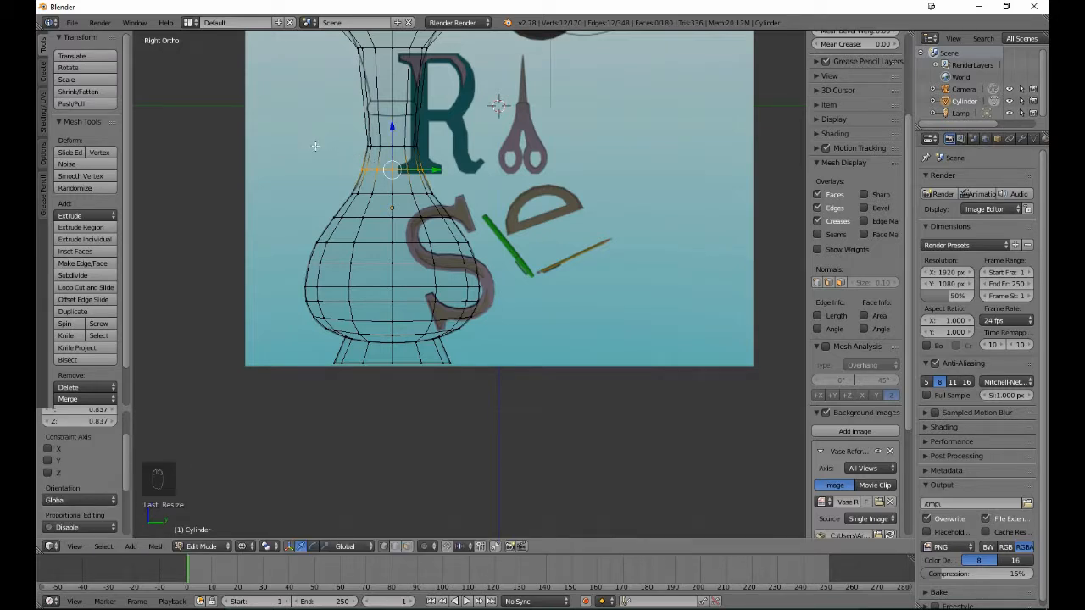
key(a)
- Add two edge loops on the straight neck section with a slide factor of about 0.093, and clear the selection
shift+scroll(306, 231, up, 5)
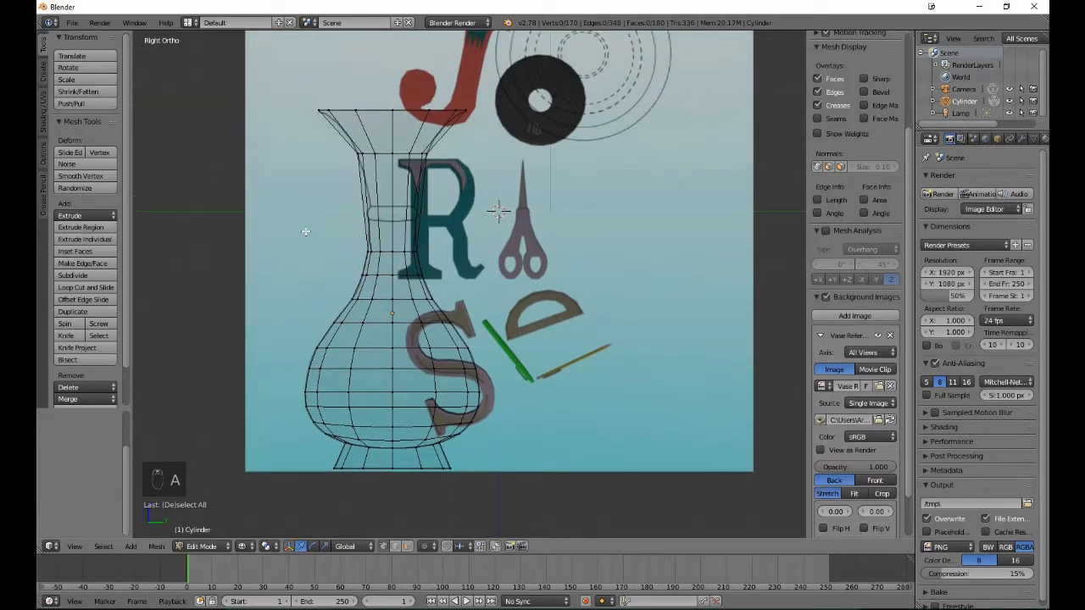
shift+scroll(306, 231, up, 1)
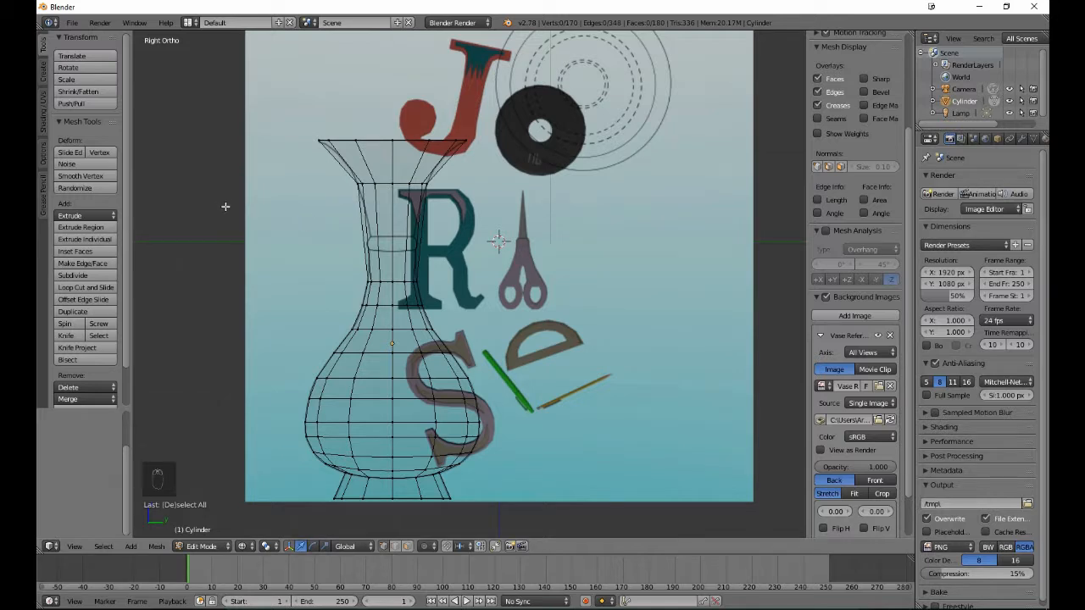
click(84, 287)
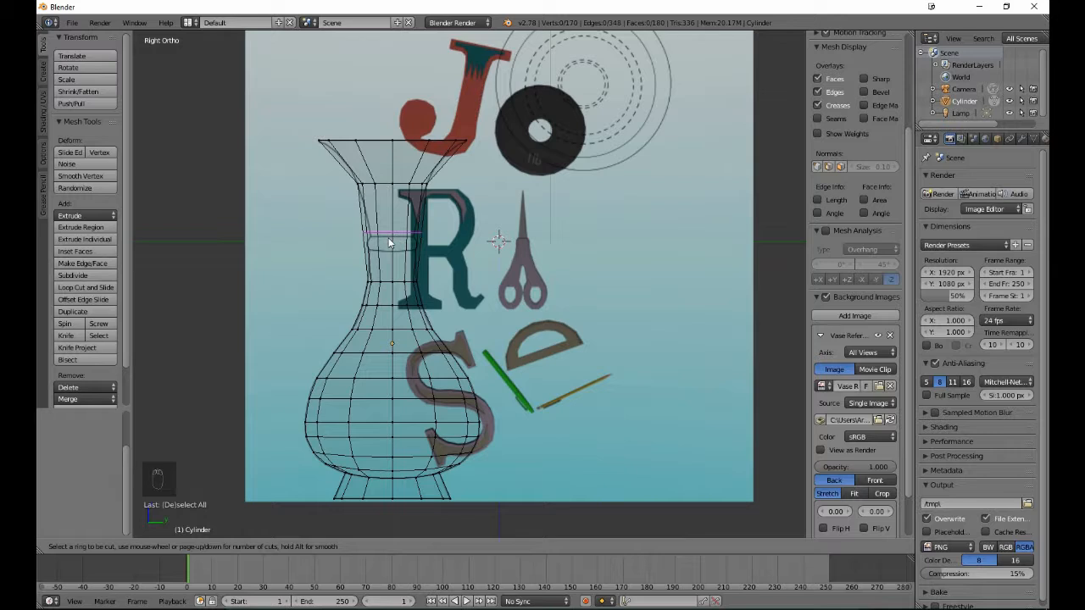
scroll(389, 243, up, 1)
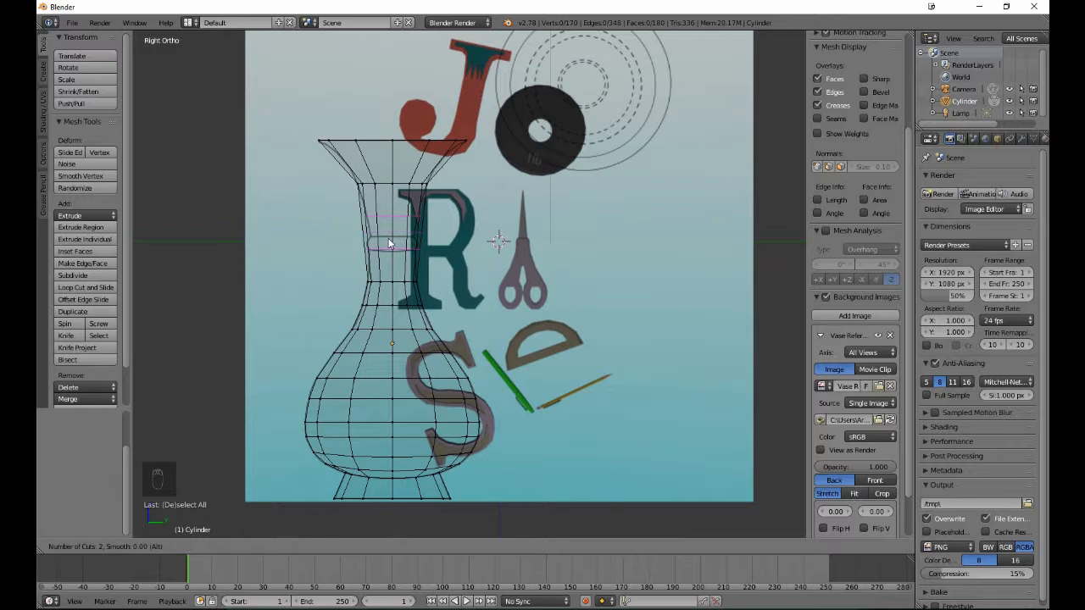
click(389, 244)
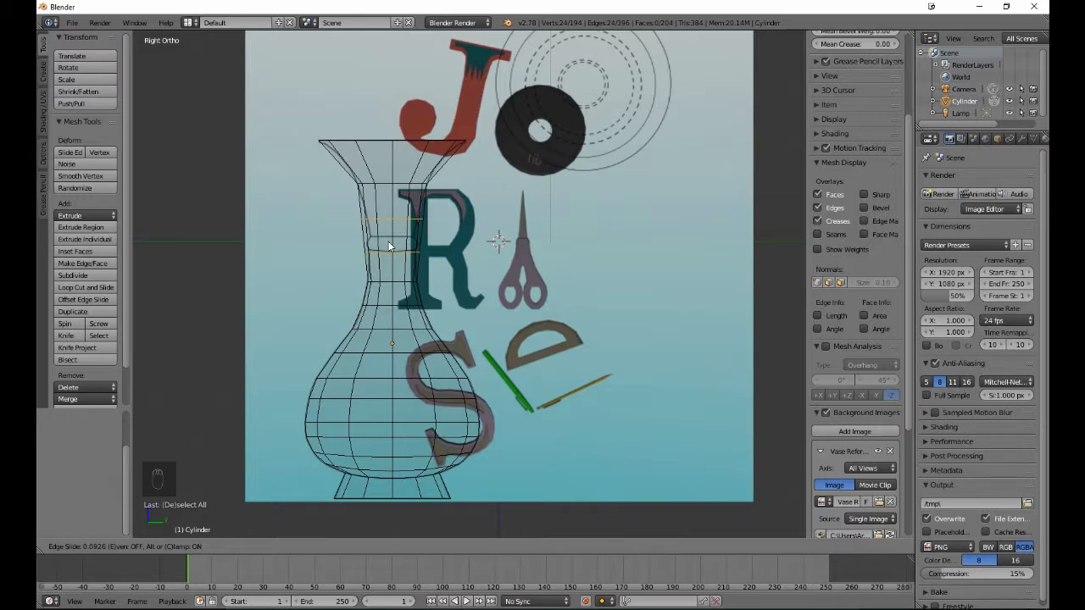
click(389, 245)
key(a)
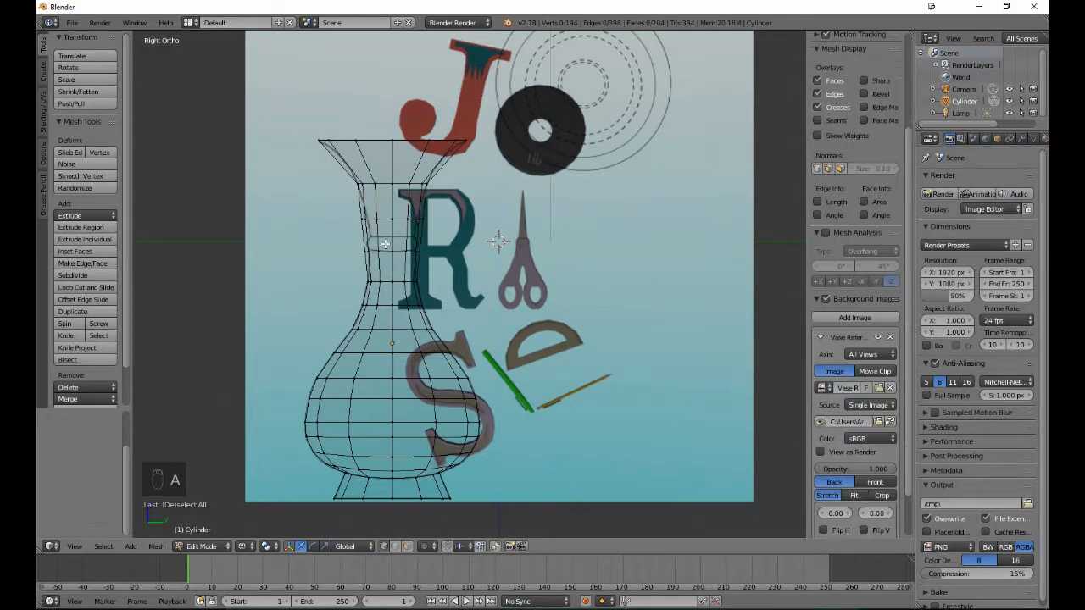
- Scale the lower new neck loop down to about 0.860 and raise it about 0.006 along Z to meet the band's lower edge
scroll(382, 254, up, 4)
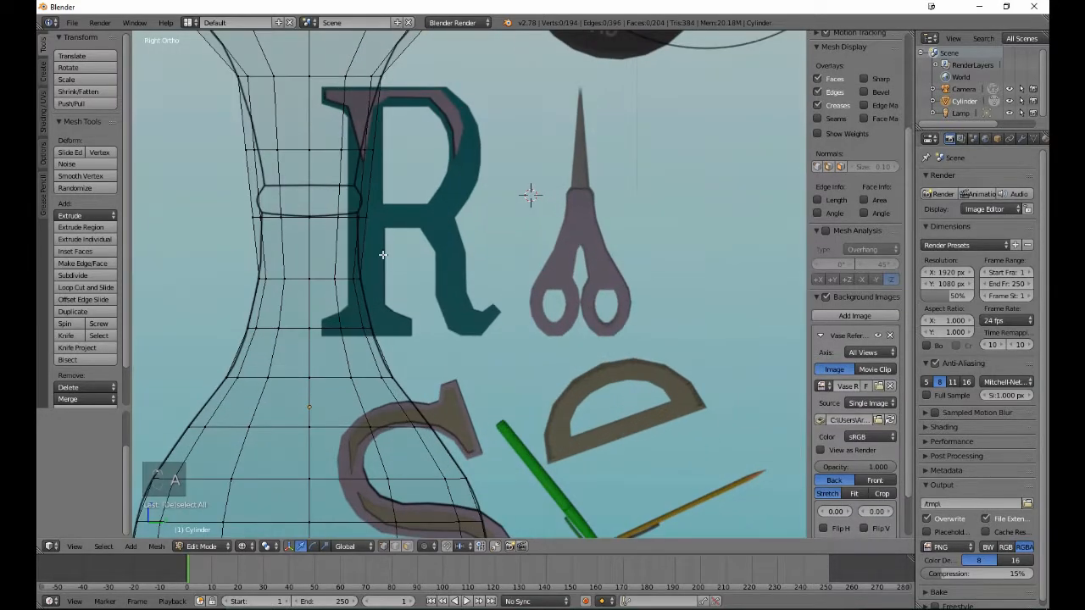
alt+right_click(323, 216)
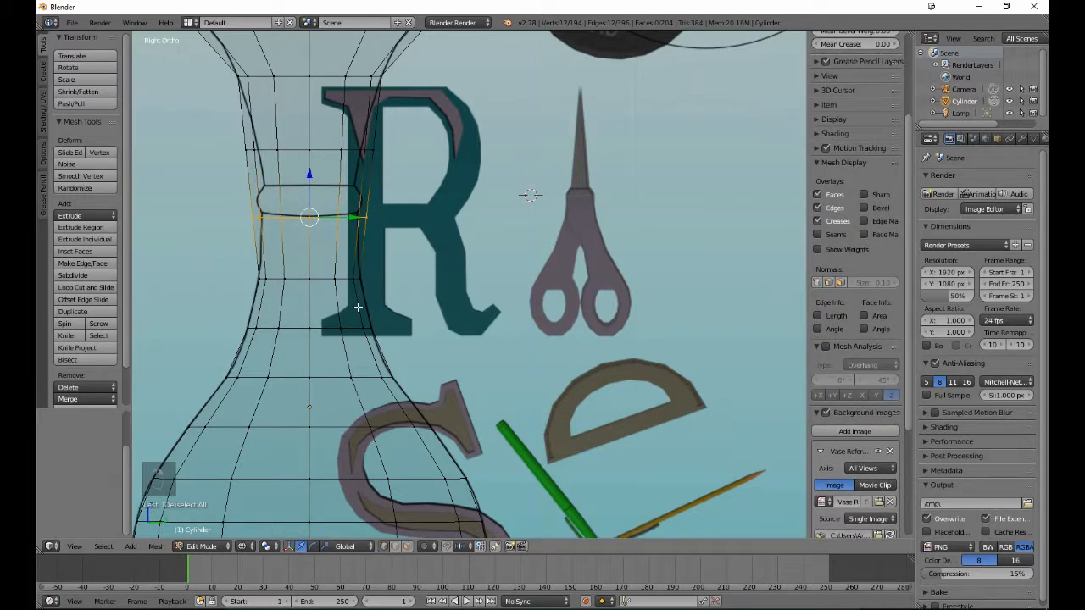
key(s)
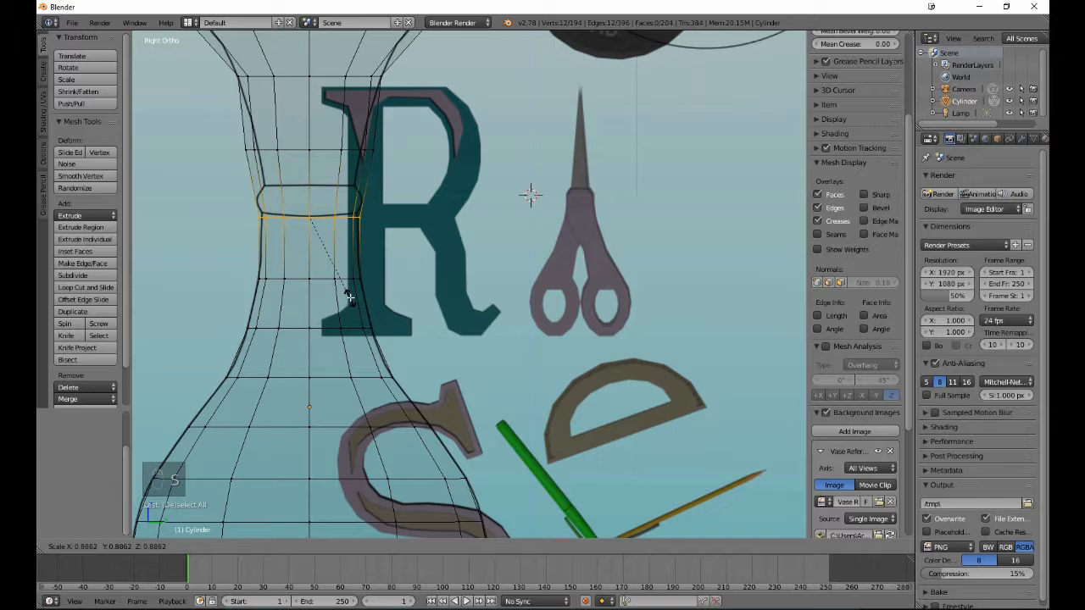
click(347, 294)
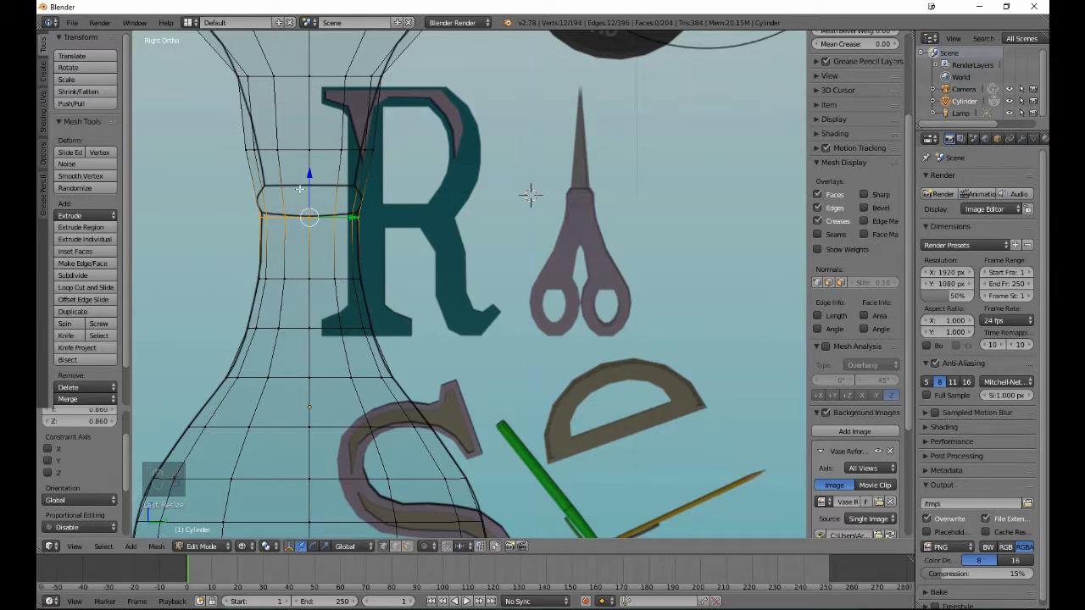
key(g)
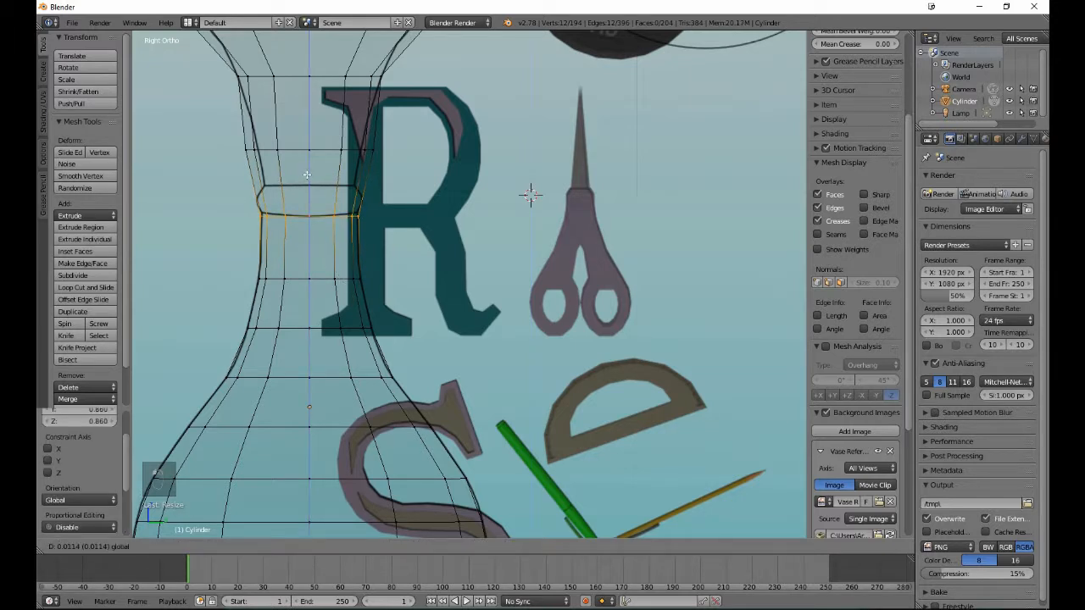
click(306, 175)
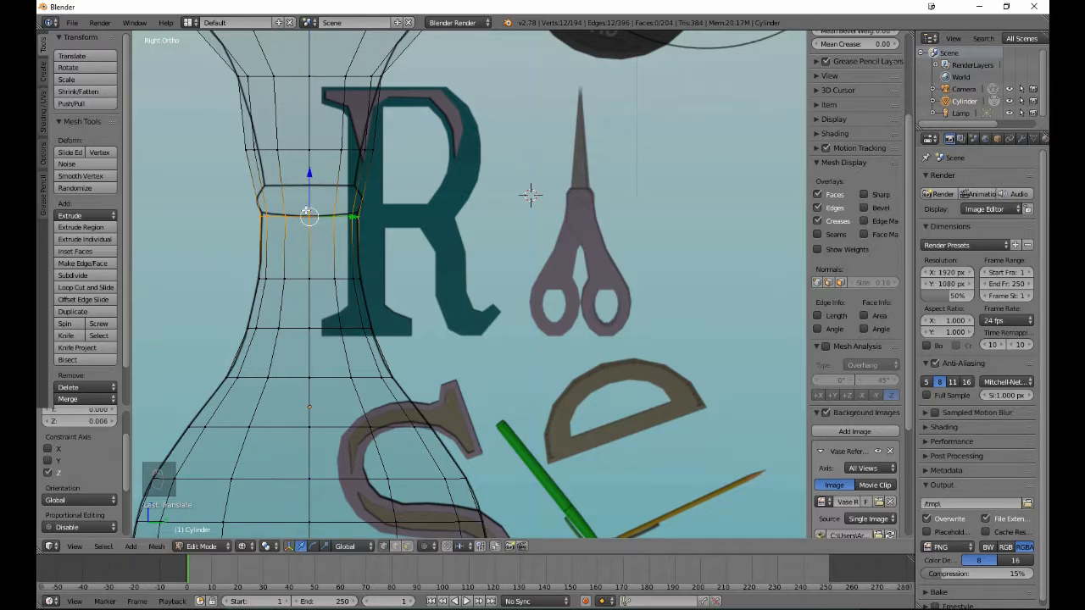
- Deselect the loop's centre vertices and raise the rest about 0.011 along Z, then deselect the adjacent ones and raise the outer six about 0.023
key(b)
middle_drag(305, 210, 321, 234)
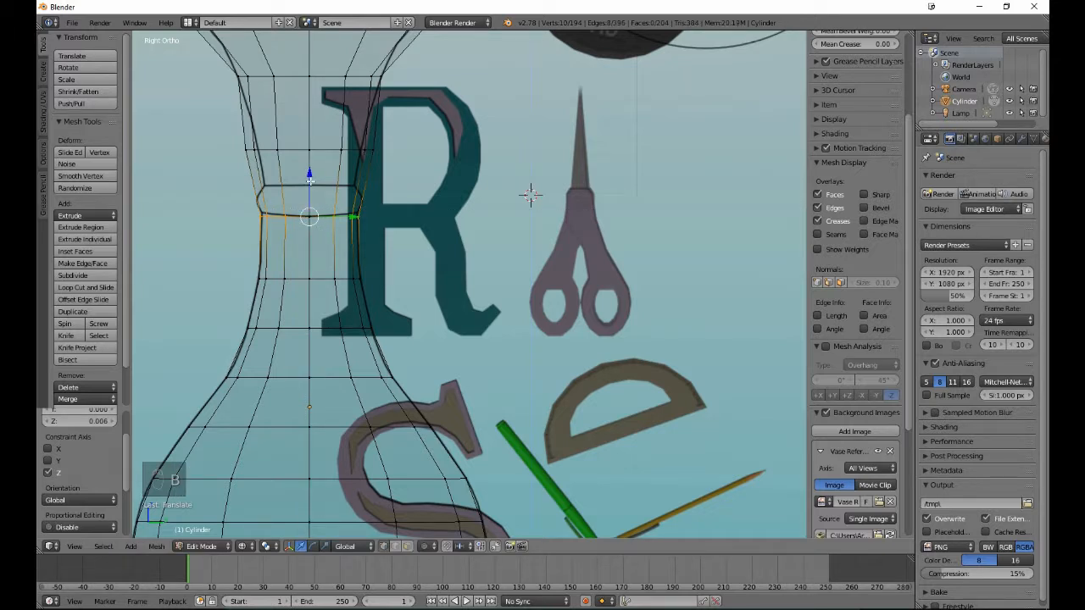
drag(310, 181, 310, 179)
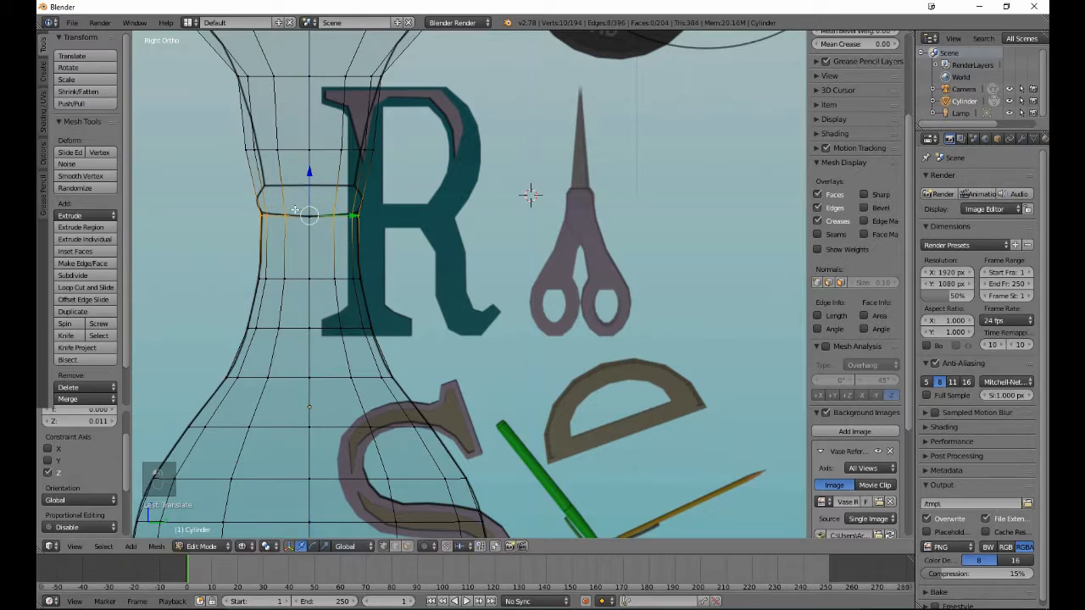
middle_drag(325, 236, 339, 243)
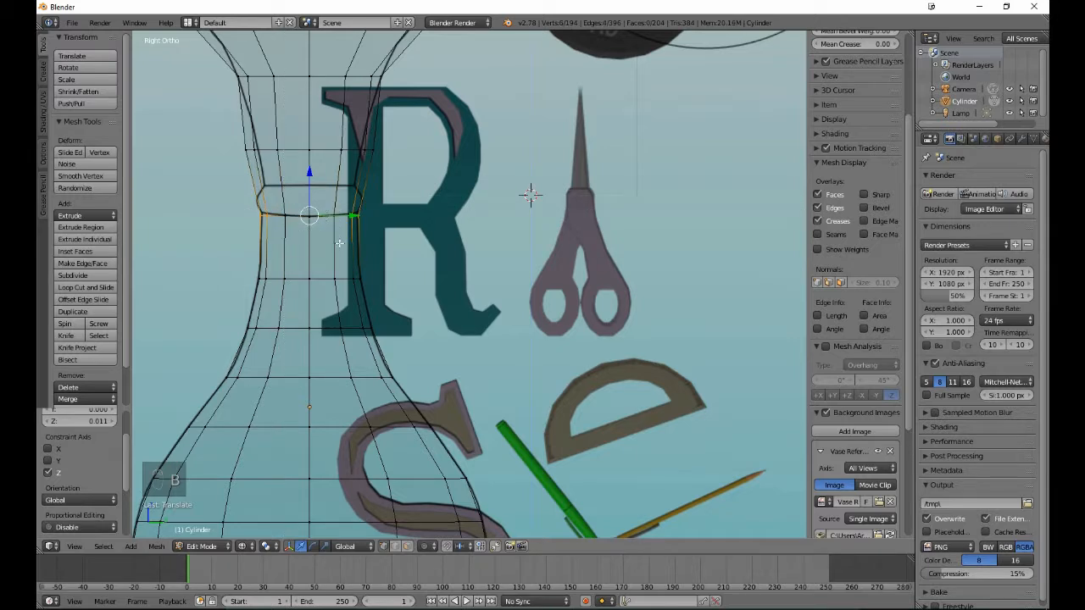
drag(310, 175, 309, 171)
- Keep only the loop's two outermost vertices selected and raise them slightly along Z to follow the band's curved edge, leaving nothing selected
key(b)
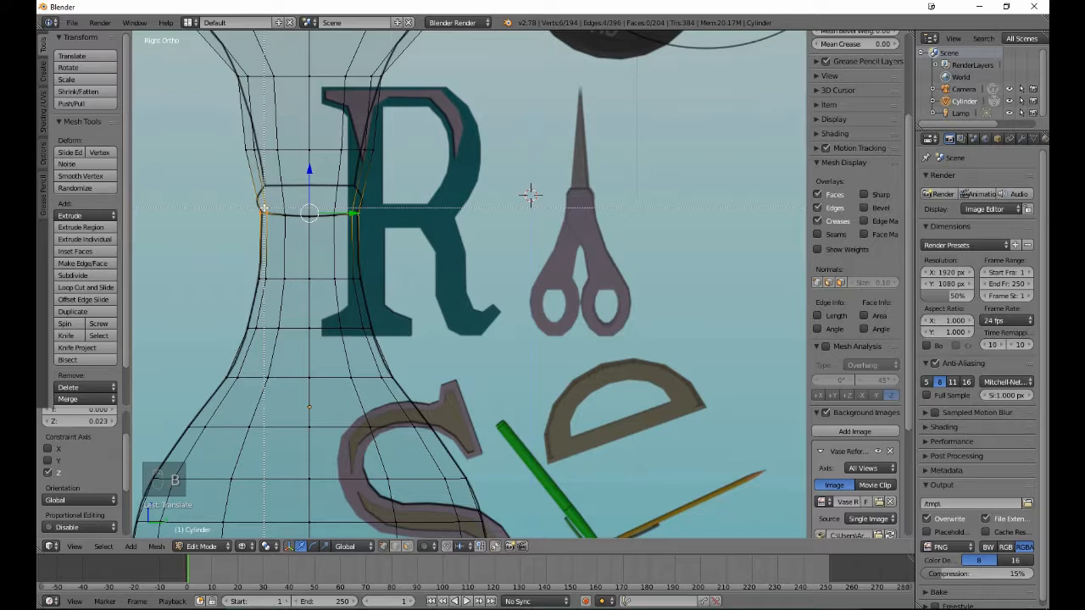
drag(265, 211, 343, 239)
middle_drag(343, 239, 353, 241)
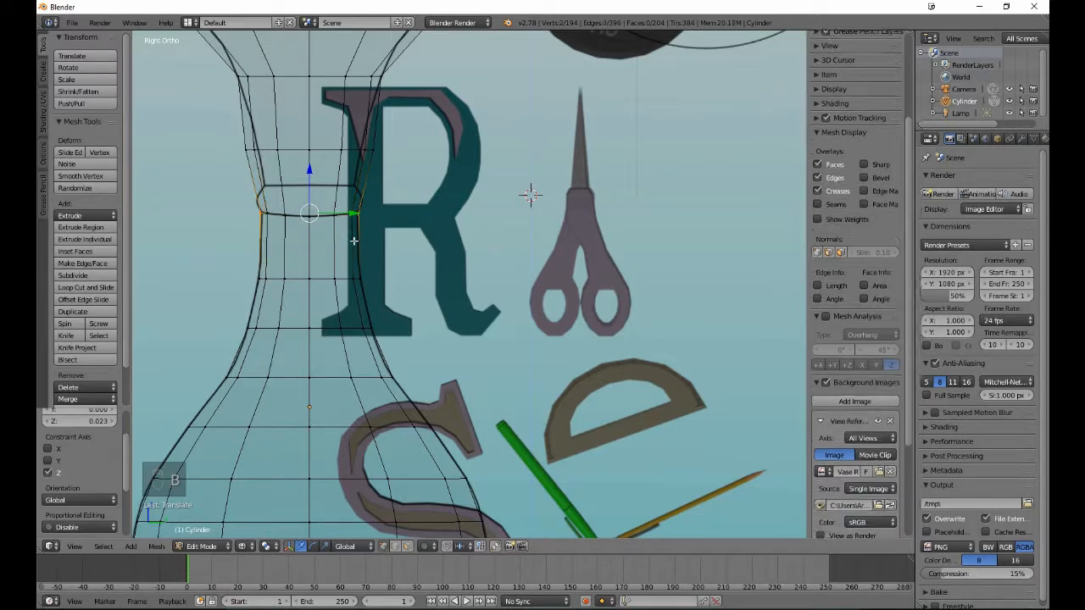
drag(308, 180, 306, 176)
key(a)
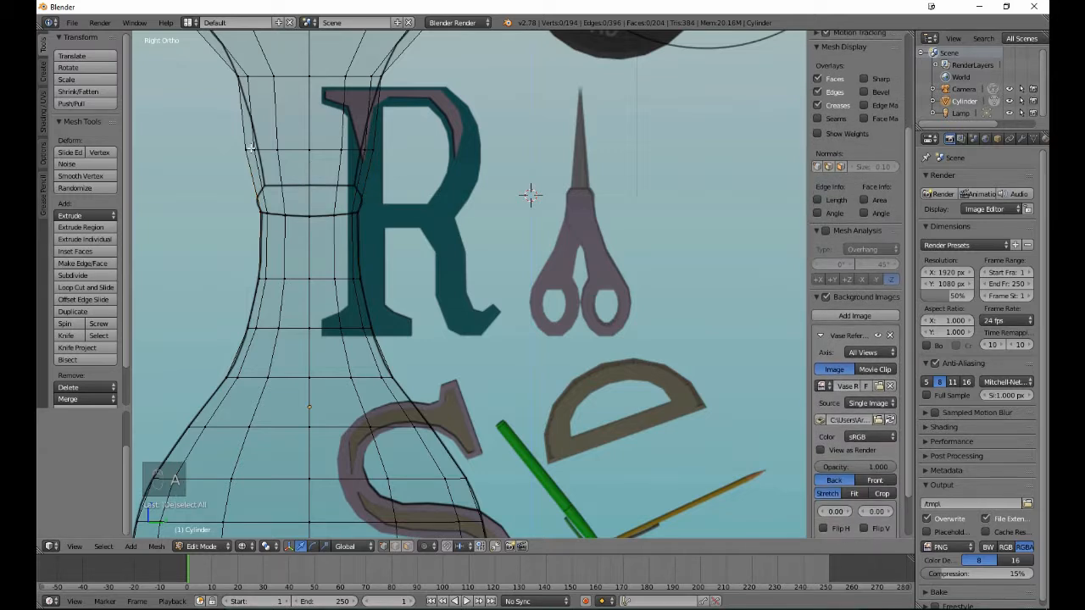
- Move the upper new neck loop down about 0.336 along Z to the band's upper edge, scale it to about 0.704, and clear the selection
key(b)
drag(234, 139, 361, 161)
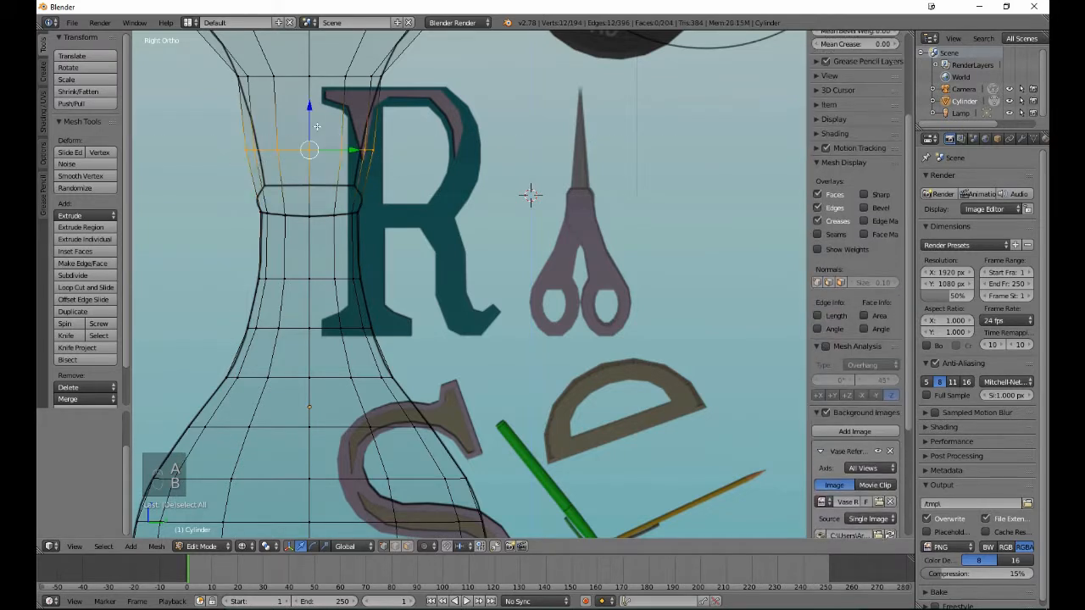
drag(313, 127, 315, 158)
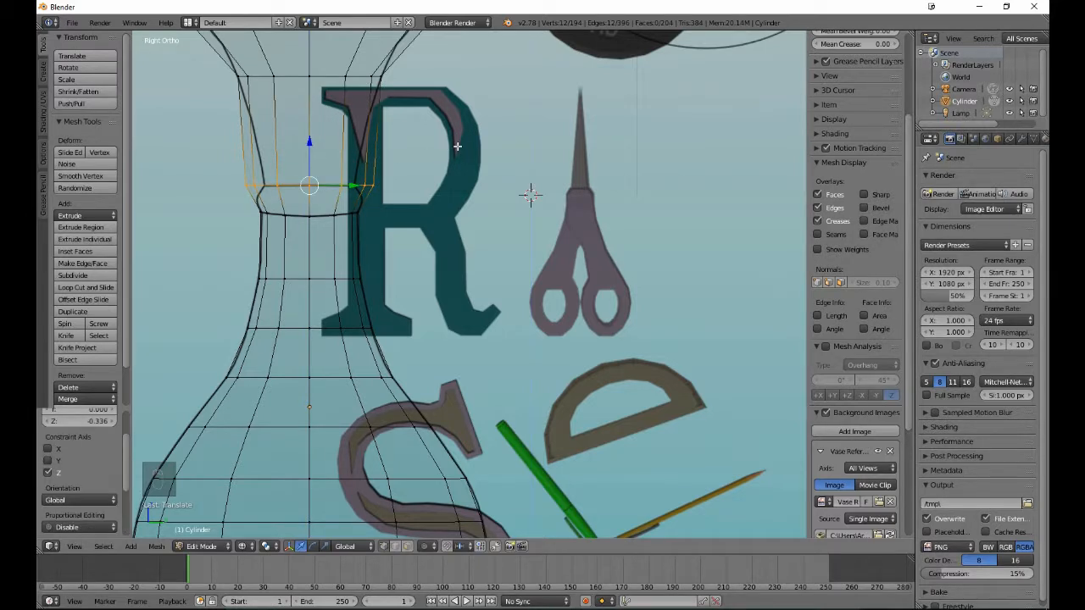
key(s)
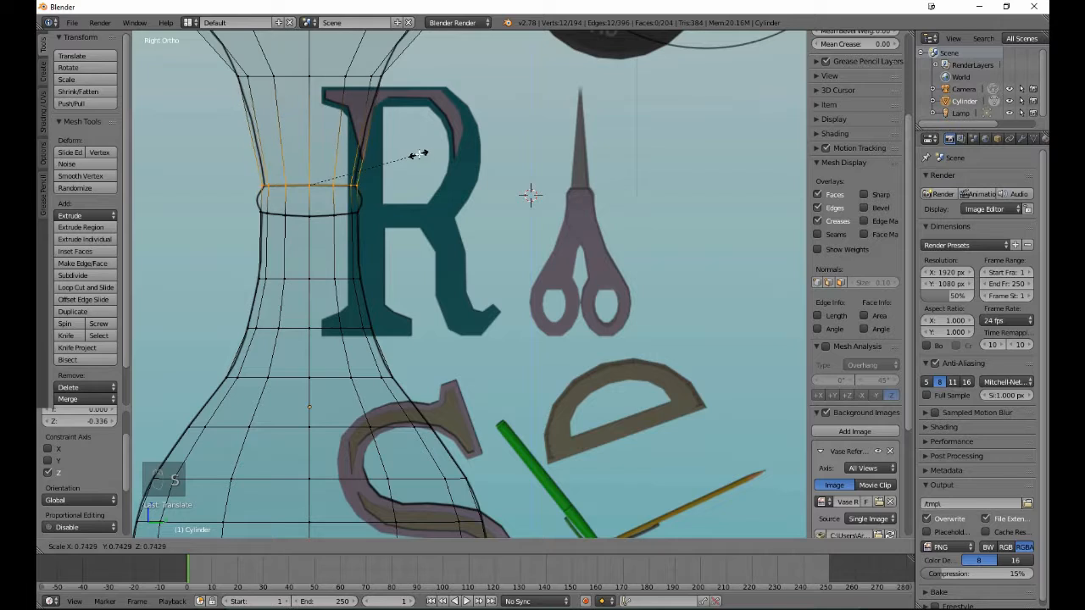
click(412, 155)
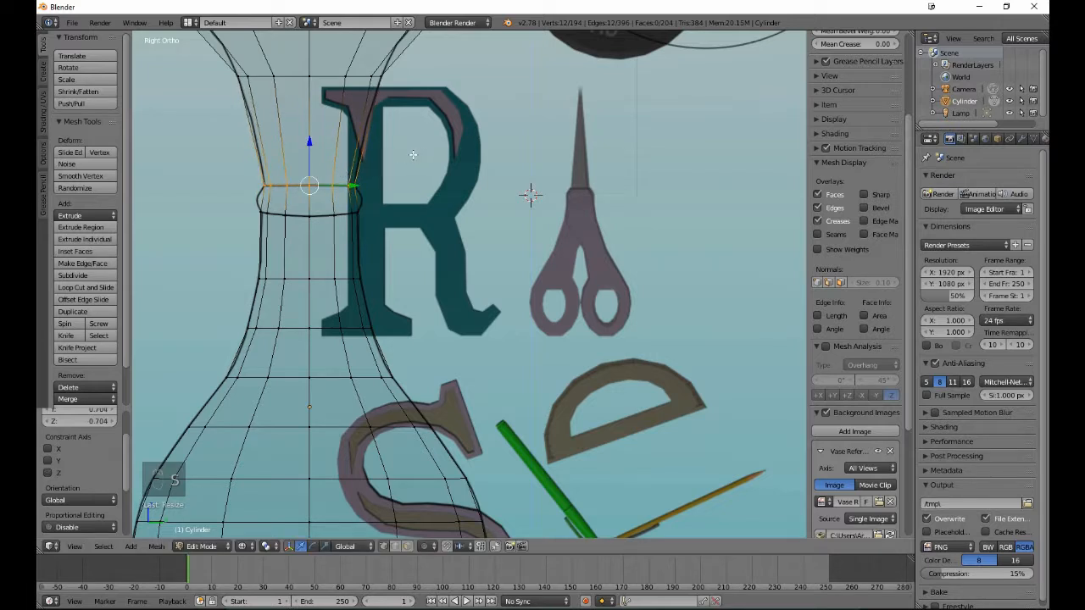
key(a)
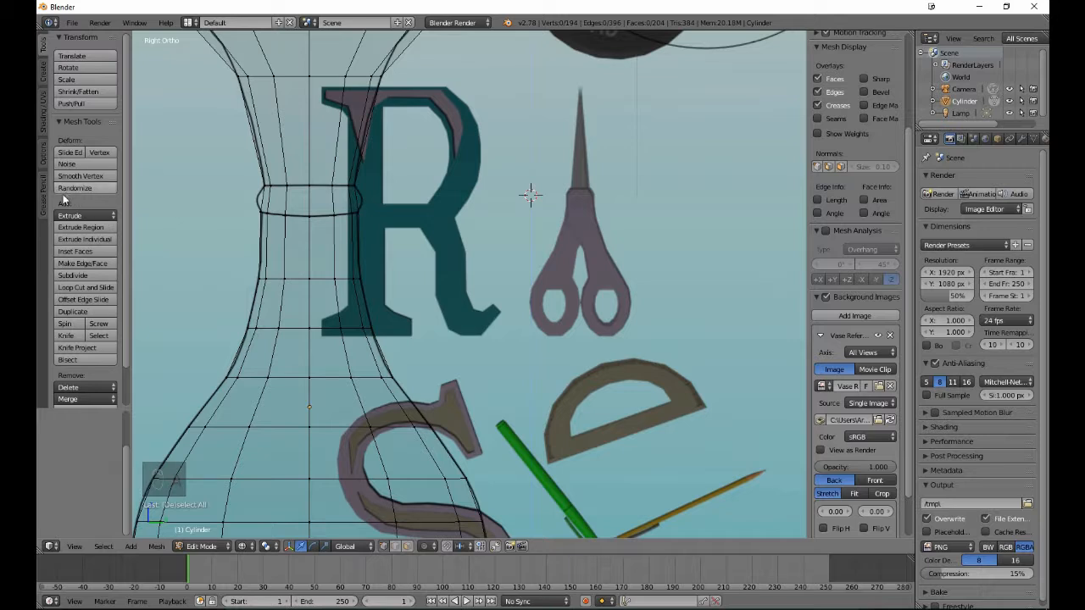
- Add an edge loop below the neck band, slid to factor -1.000 against its lower edge, and scale it to about 0.956
click(83, 288)
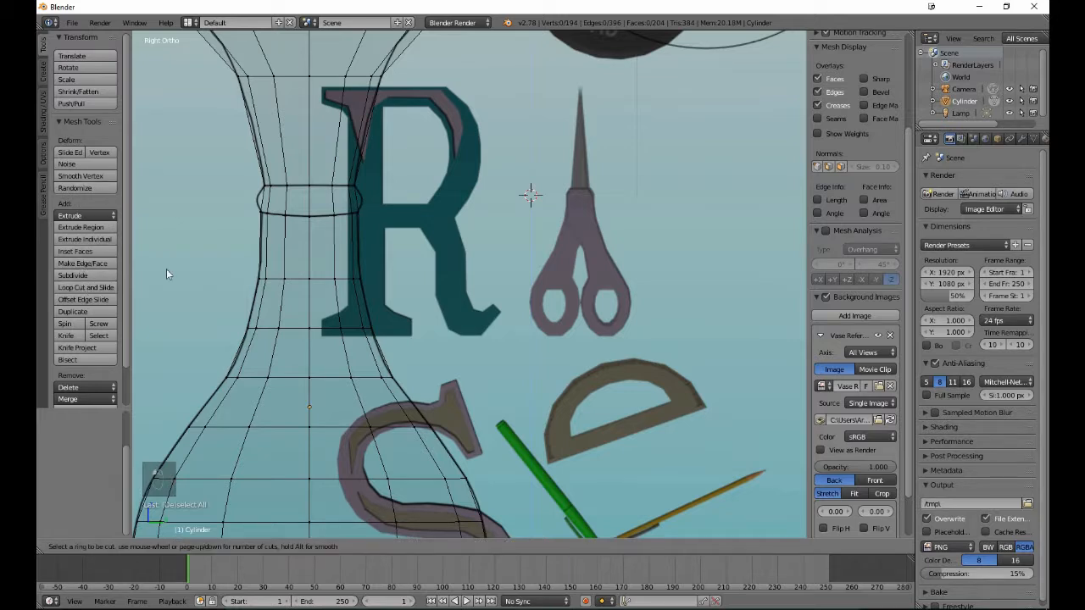
click(314, 245)
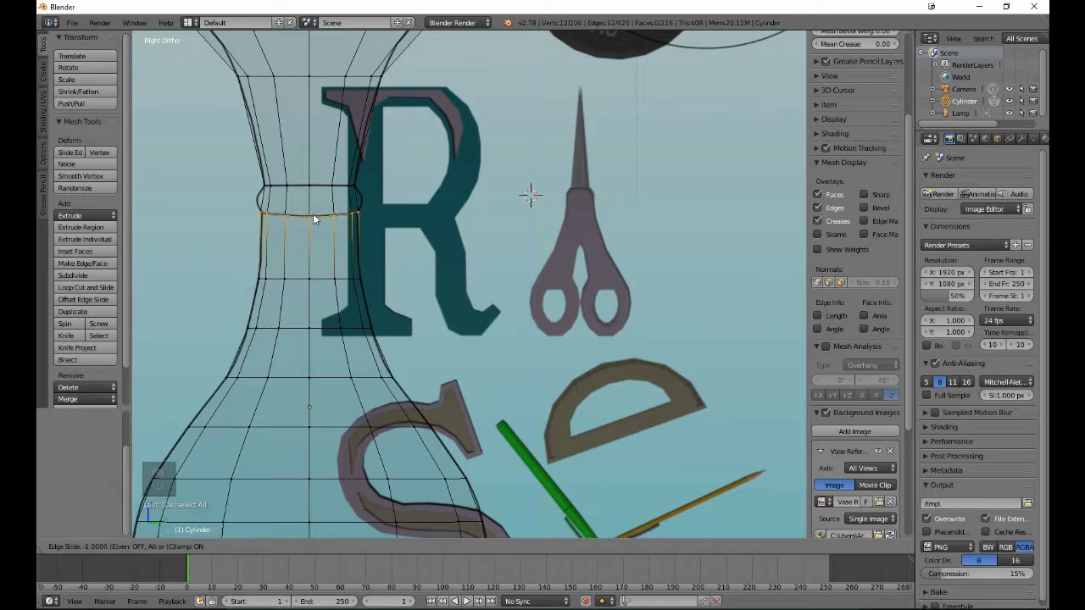
click(313, 212)
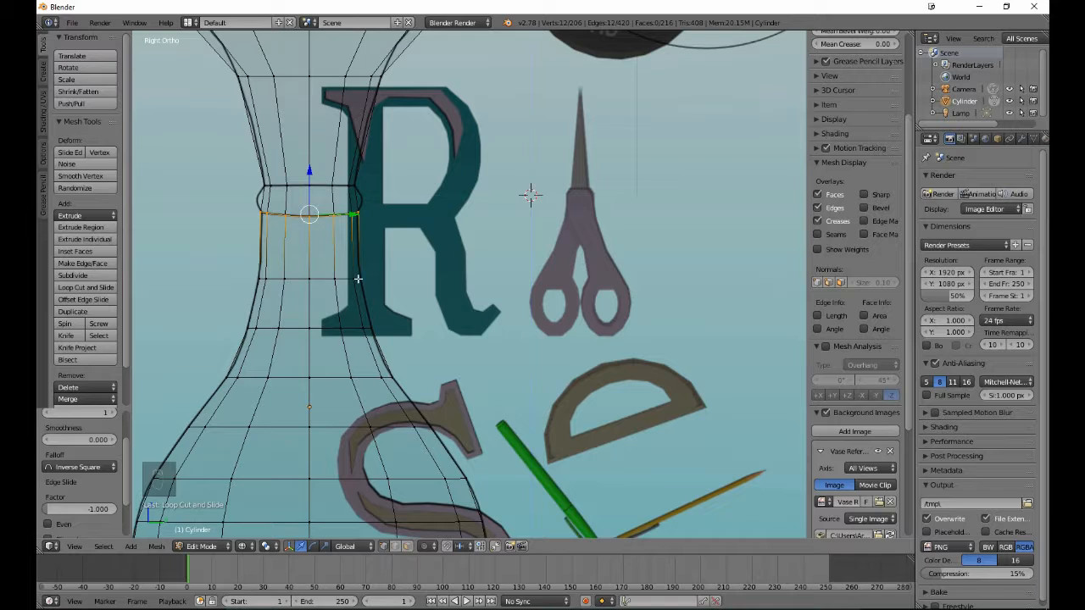
key(s)
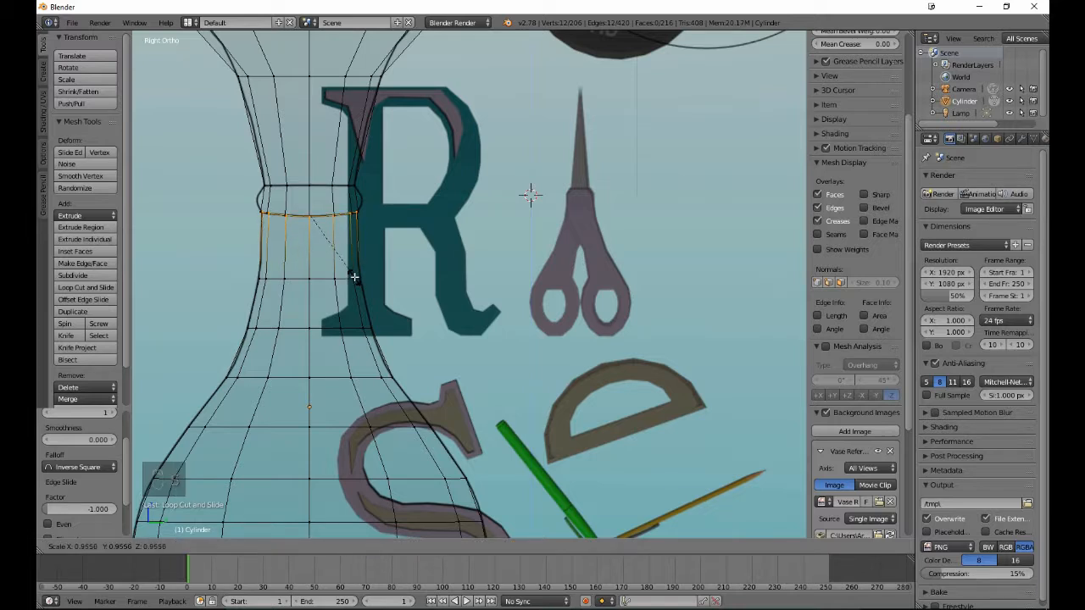
click(354, 276)
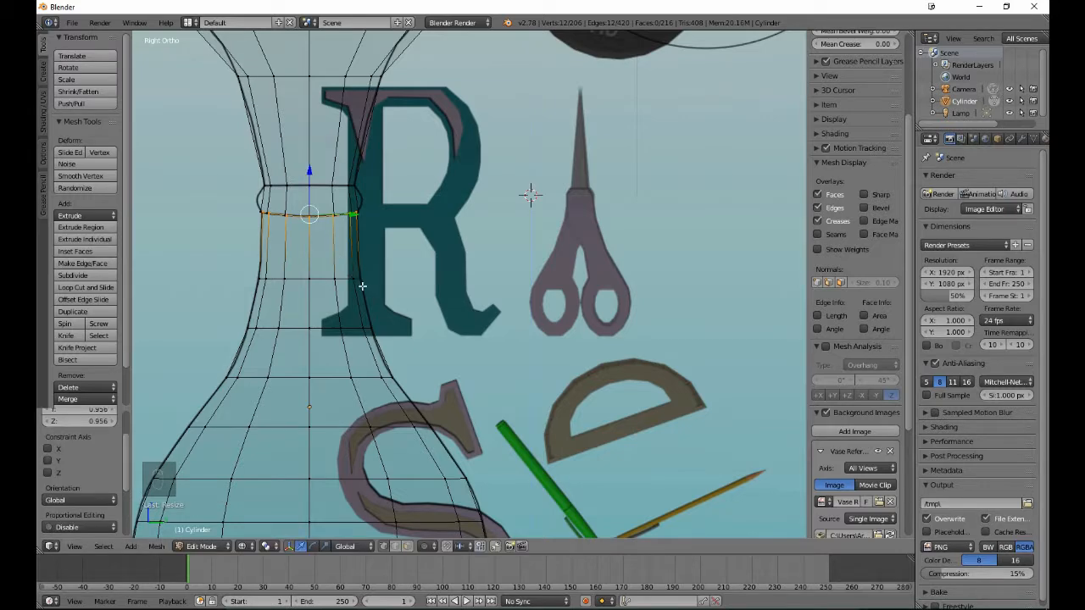
- Inspect the neck in solid shading from several angles, and return to the side view in Edit Mode with nothing selected
key(Tab)
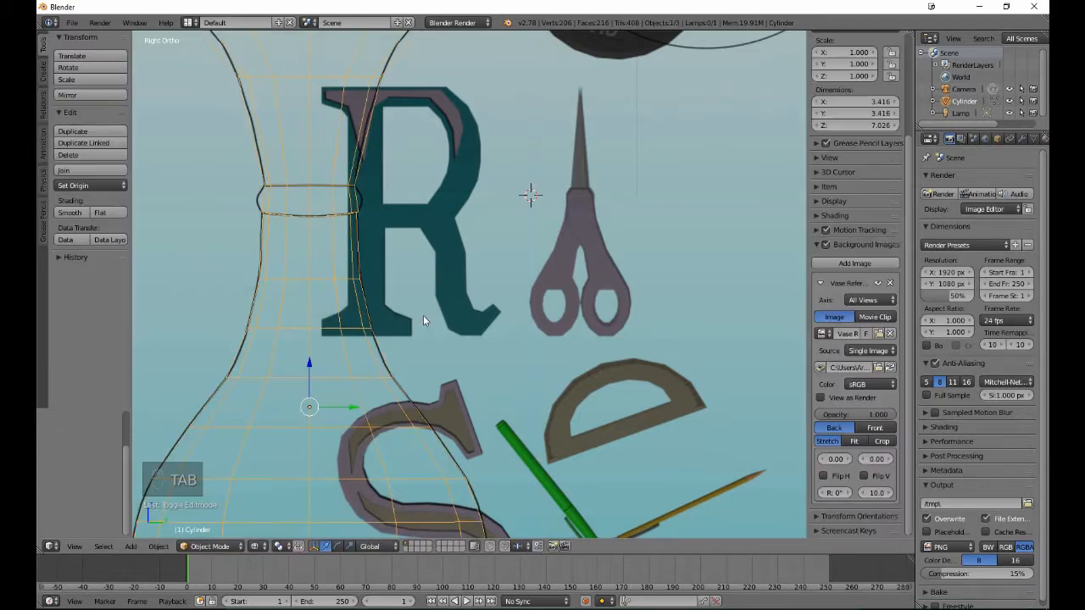
key(z)
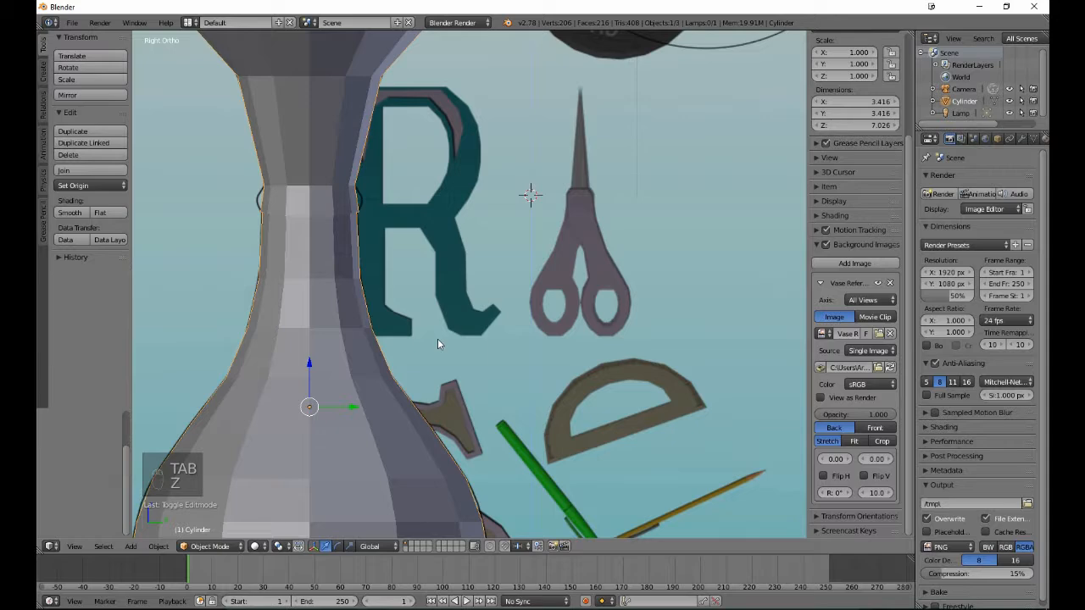
middle_drag(437, 338, 329, 288)
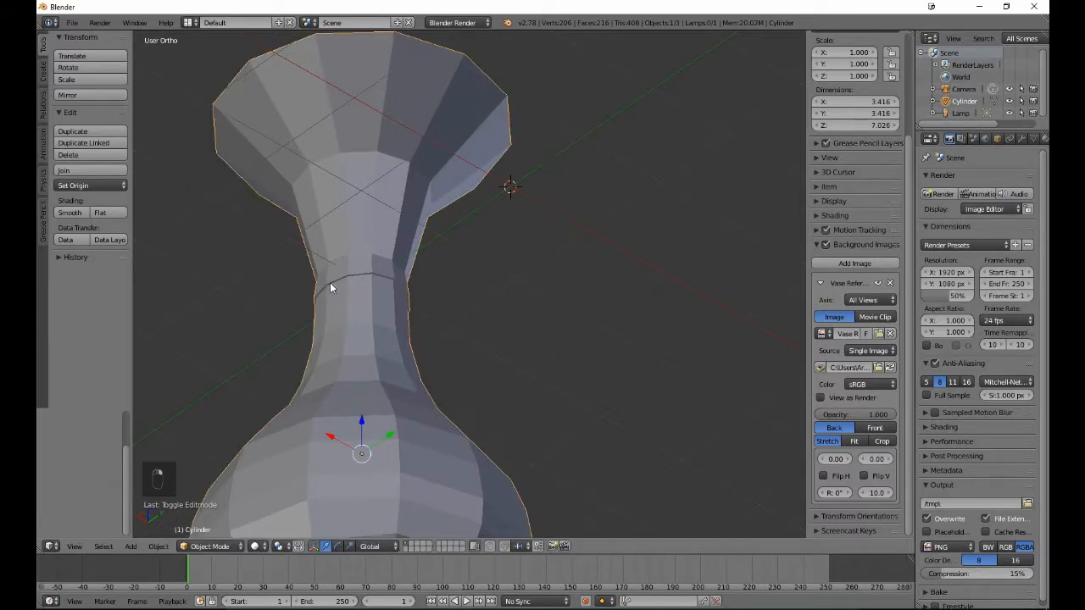
middle_drag(217, 305, 405, 407)
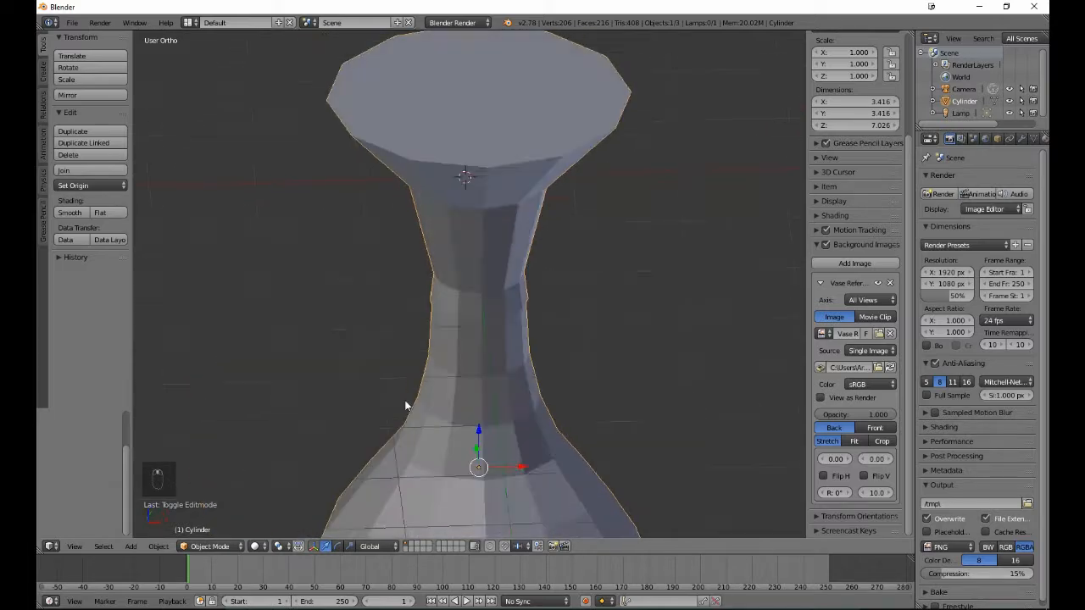
key(Tab)
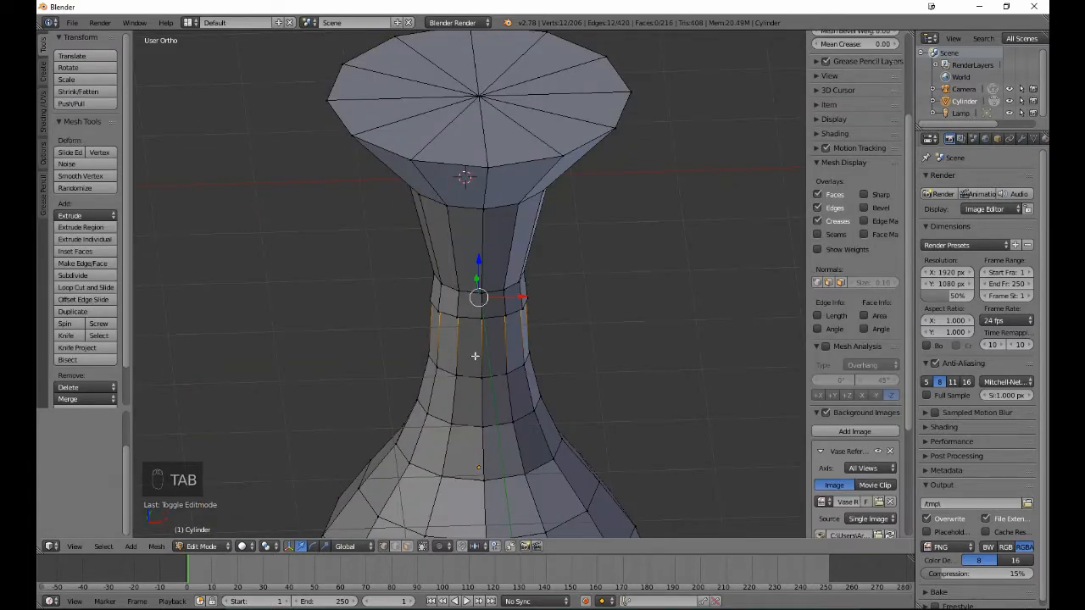
key(a)
key(a)
key(KP_3)
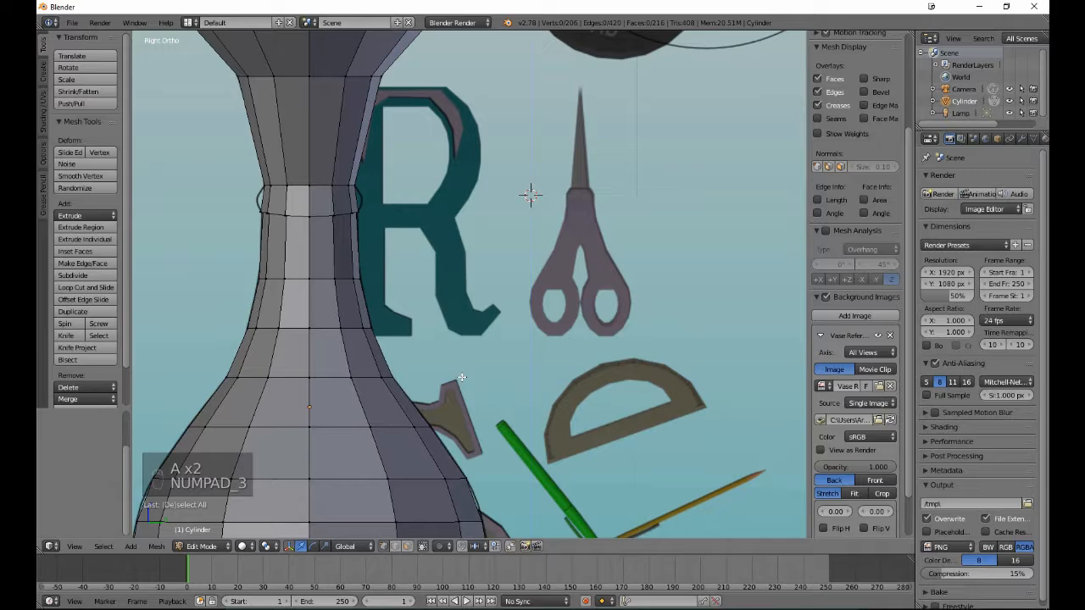
- In wireframe, add an edge loop on the vase's foot, slid to factor -1.000 against the body, and scale it to about 0.974
shift+scroll(414, 278, down, 16)
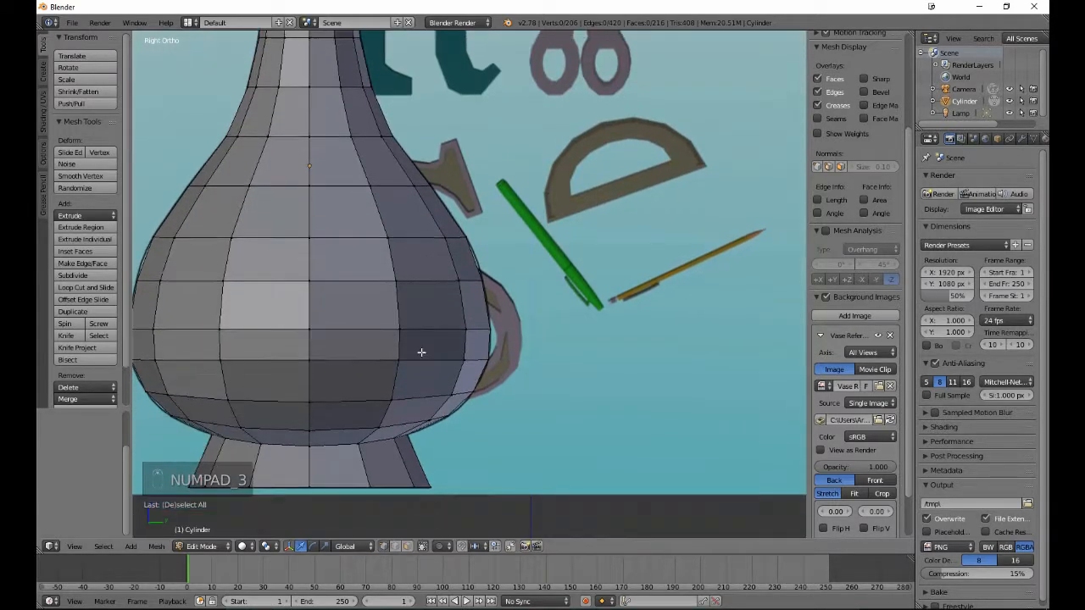
shift+scroll(421, 351, down, 3)
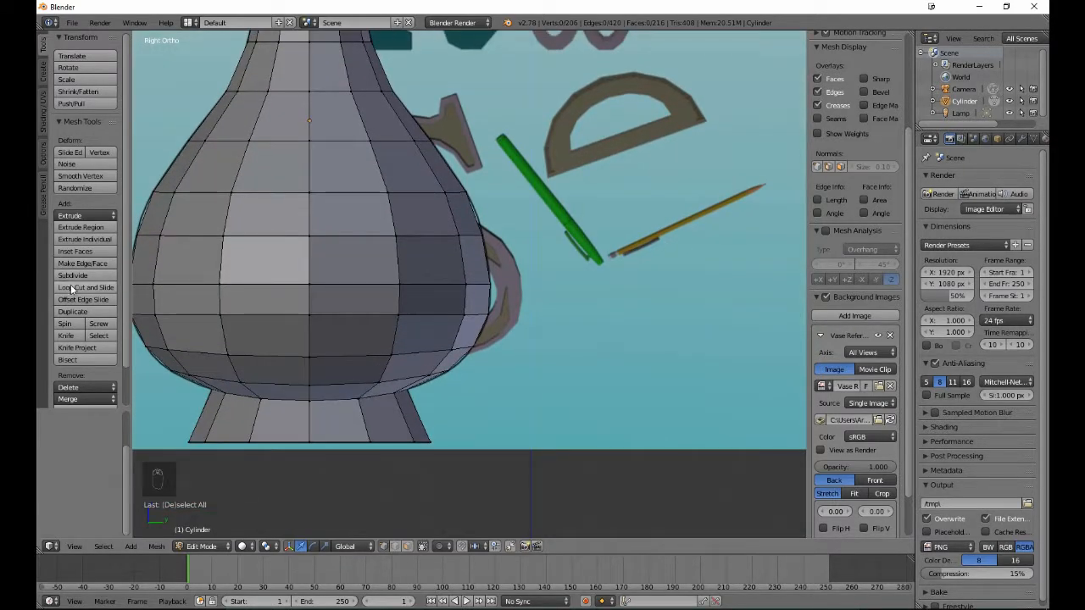
key(z)
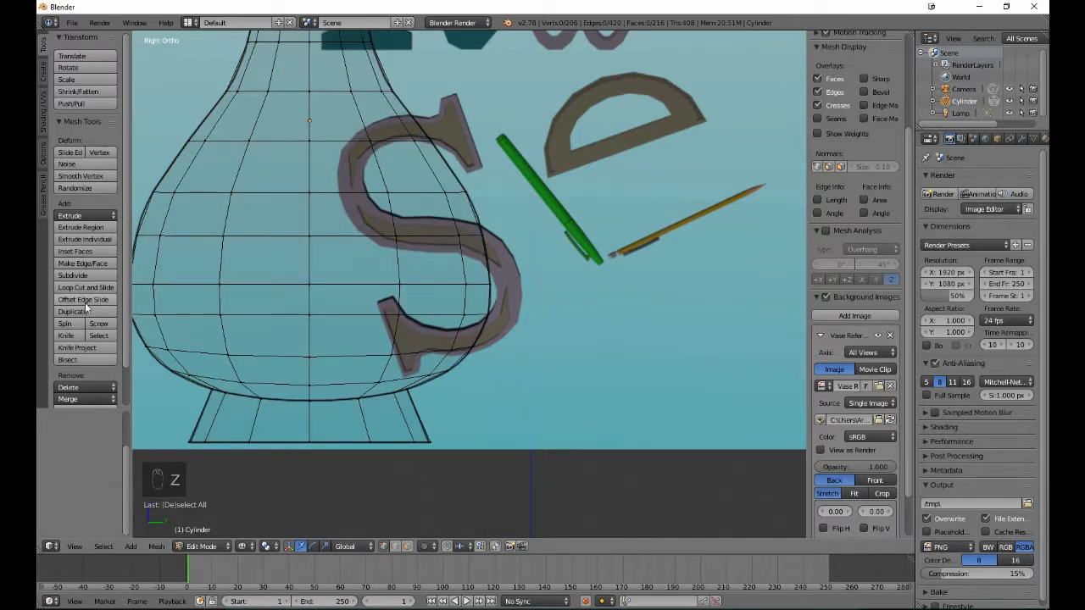
click(83, 288)
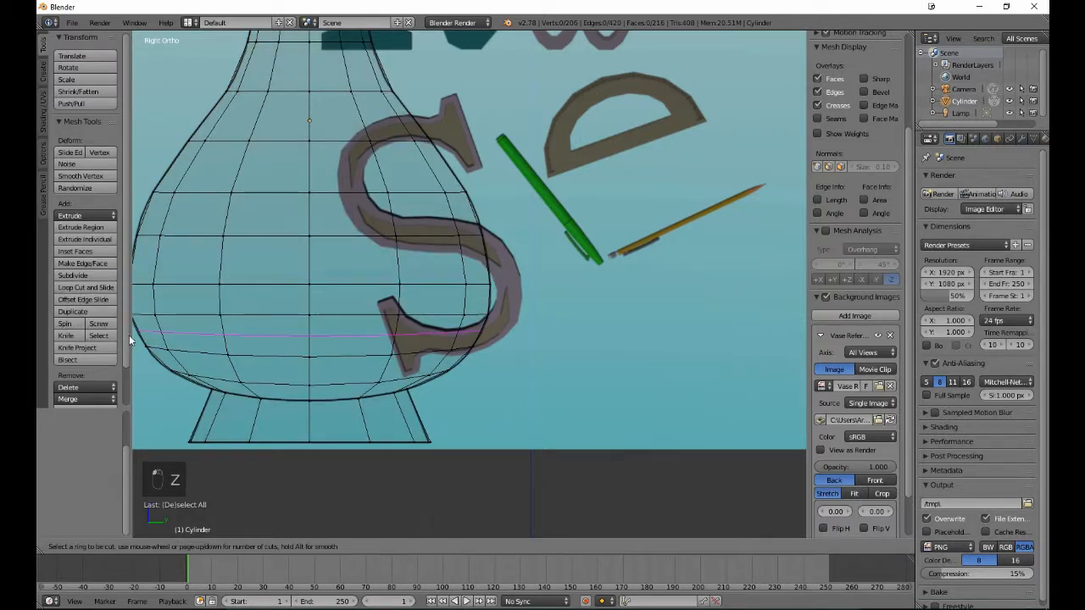
click(256, 415)
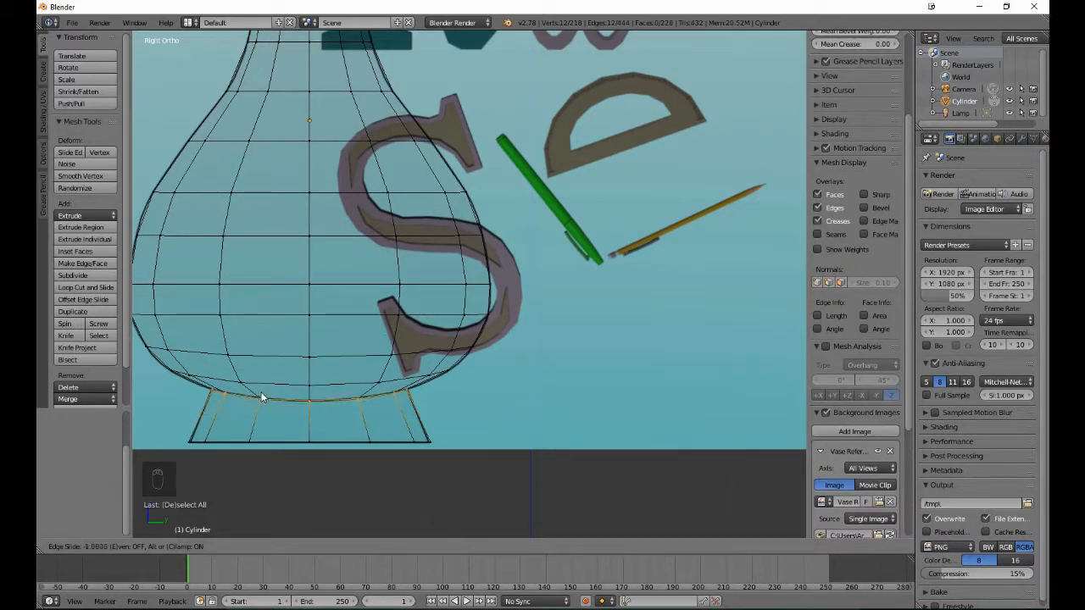
click(262, 392)
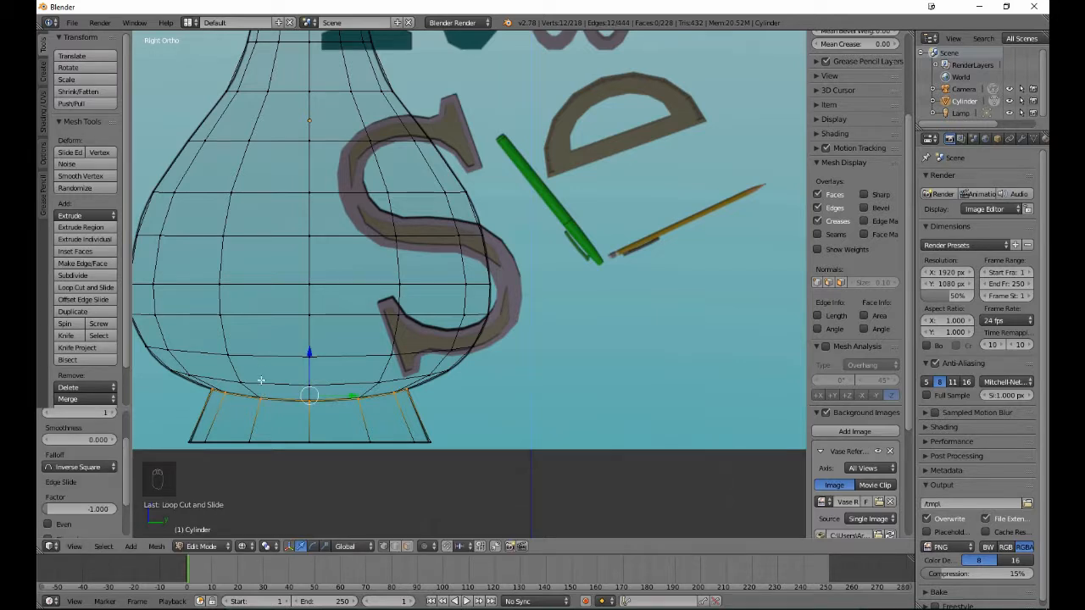
key(s)
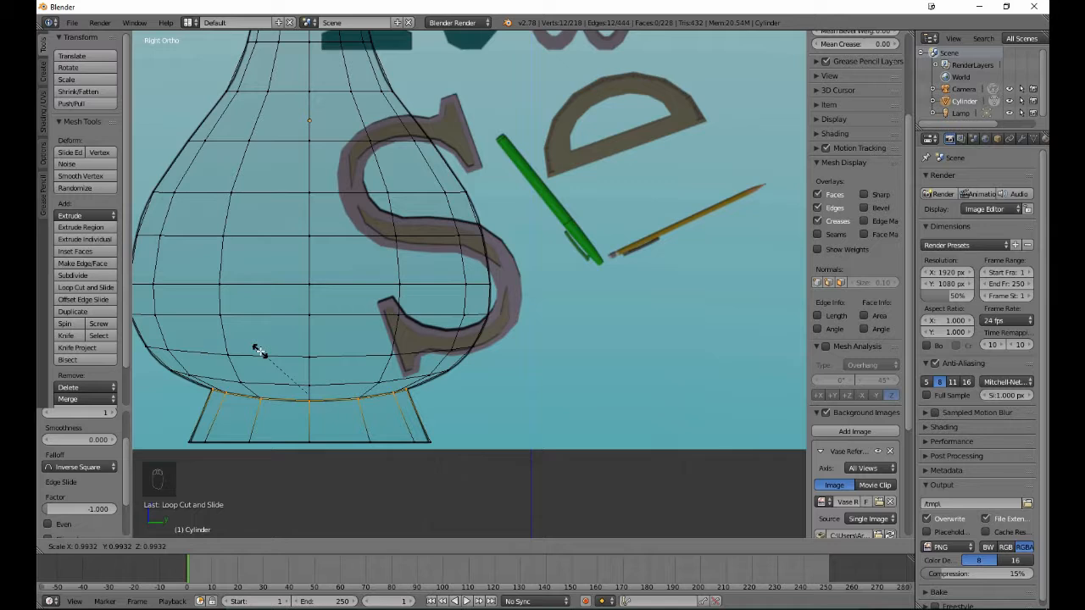
click(259, 351)
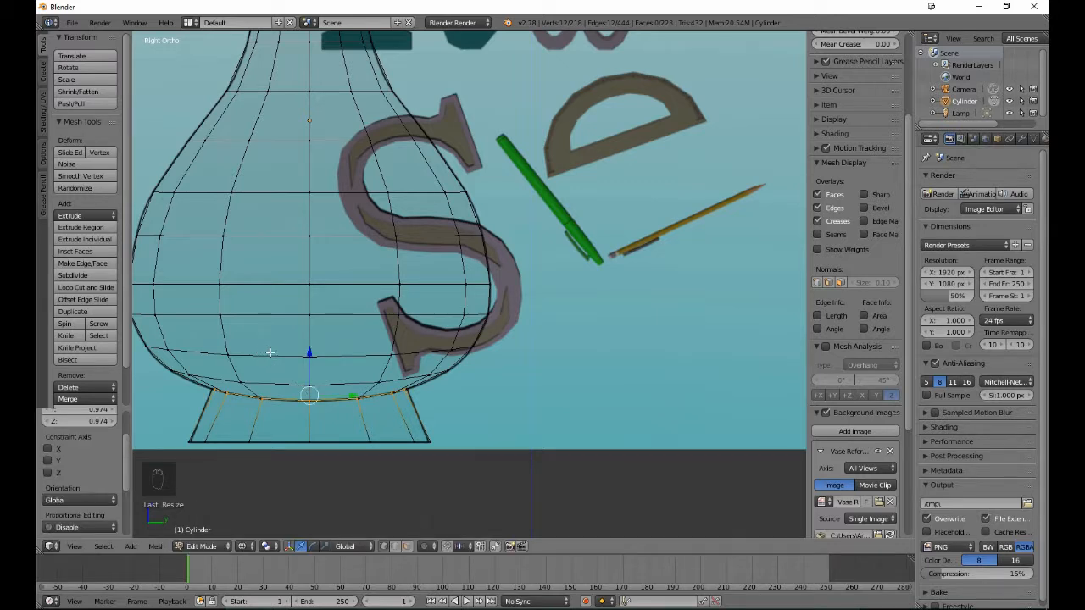
- Inspect the foot and lower body in solid Object Mode, and return to the side view in Edit Mode with nothing selected
key(z)
key(Tab)
middle_drag(307, 350, 349, 362)
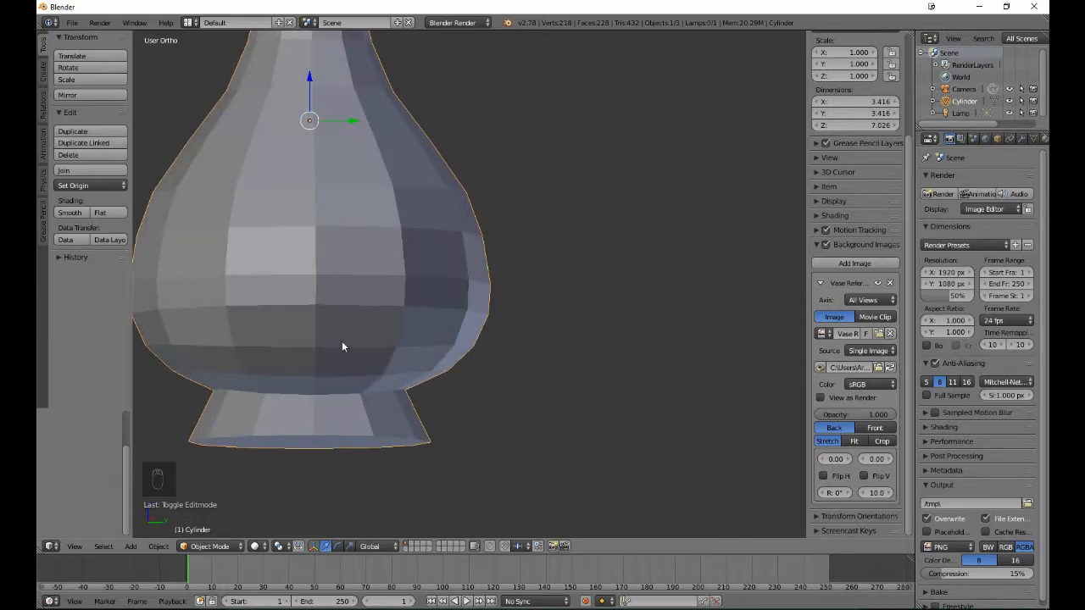
key(KP_3)
key(Tab)
key(a)
key(a)
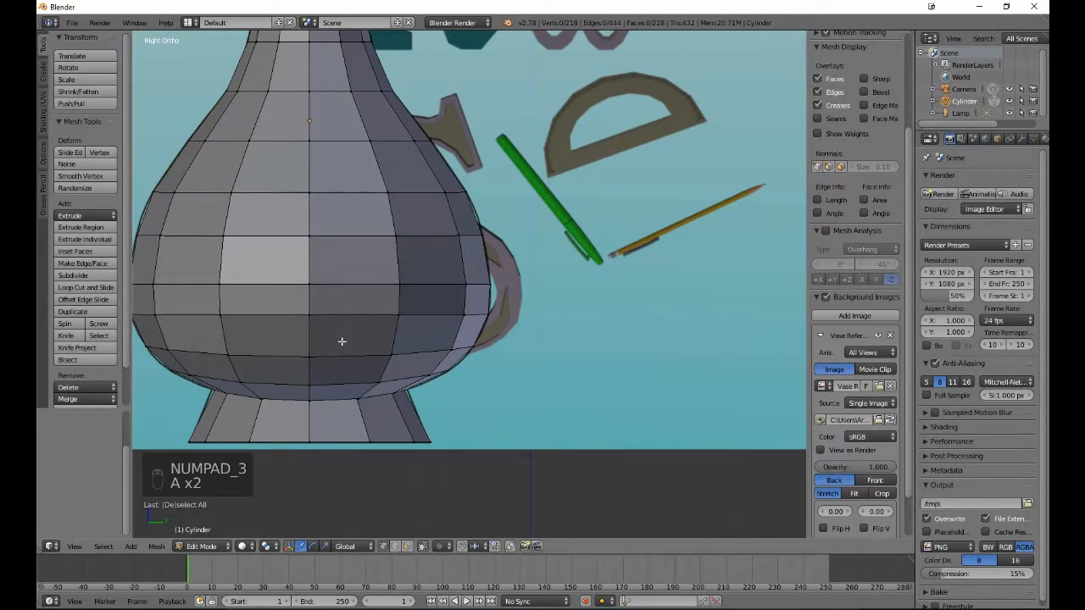
- In wireframe, add an edge loop above the neck band, slid to factor 1.000 against its upper edge, scale it to about 0.966, and deselect it
shift+middle_drag(342, 341, 530, 165)
shift+scroll(341, 350, up, 10)
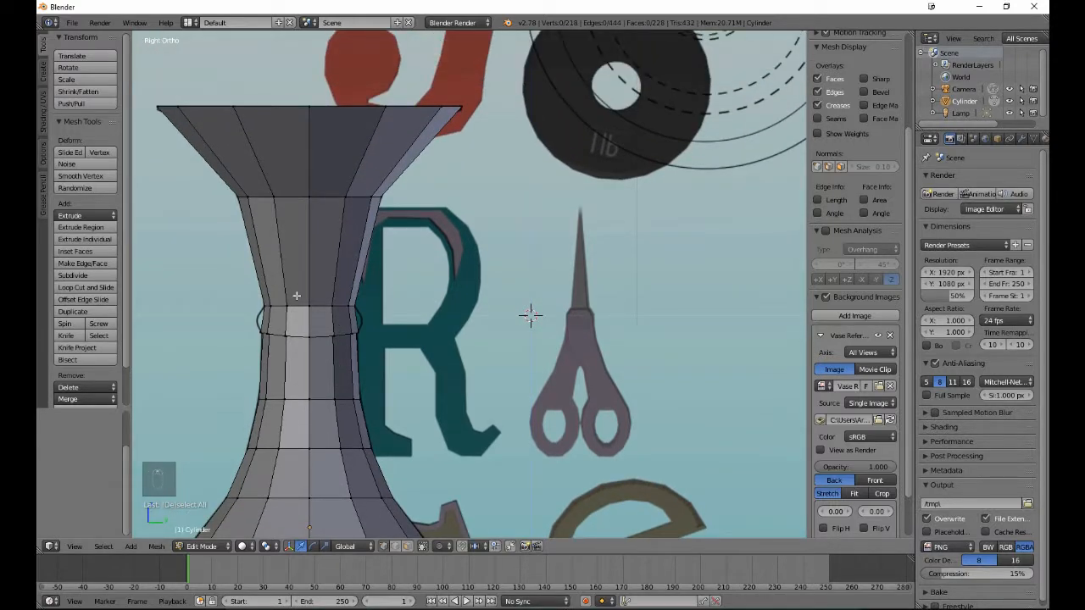
key(z)
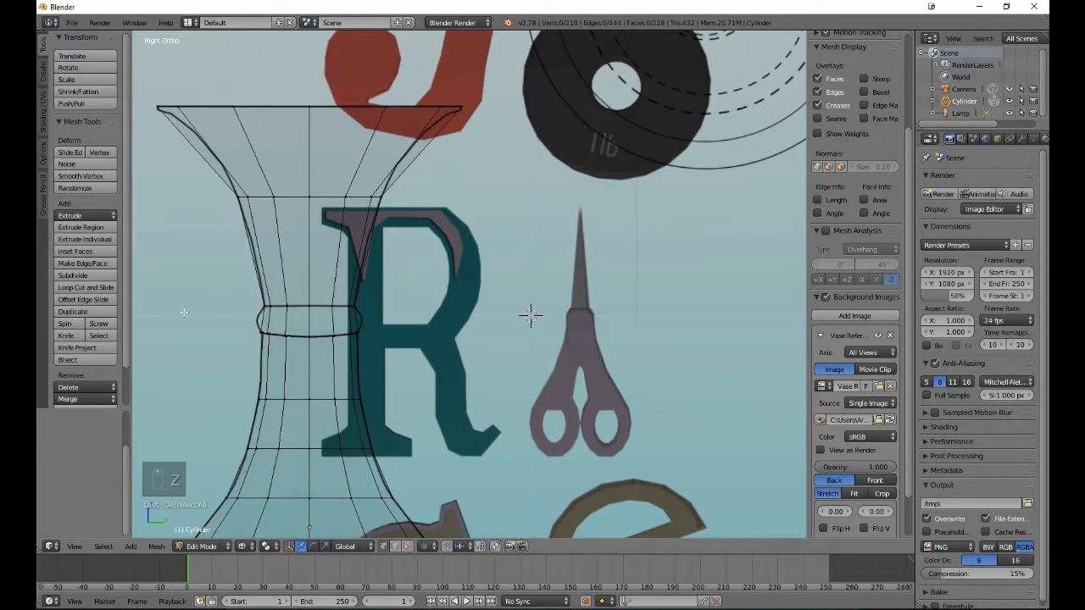
click(65, 288)
click(284, 264)
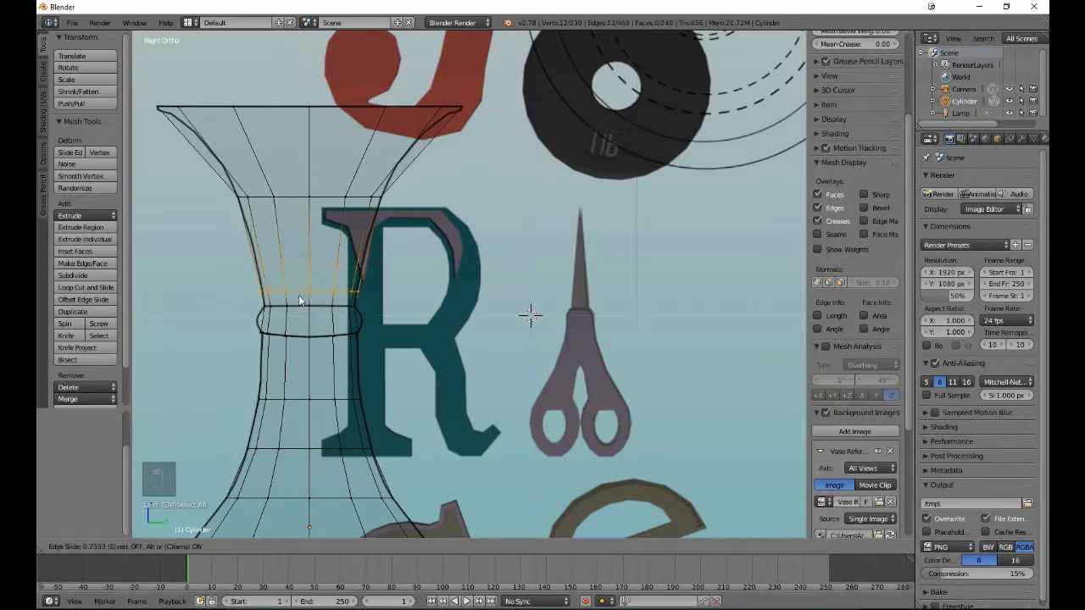
click(295, 320)
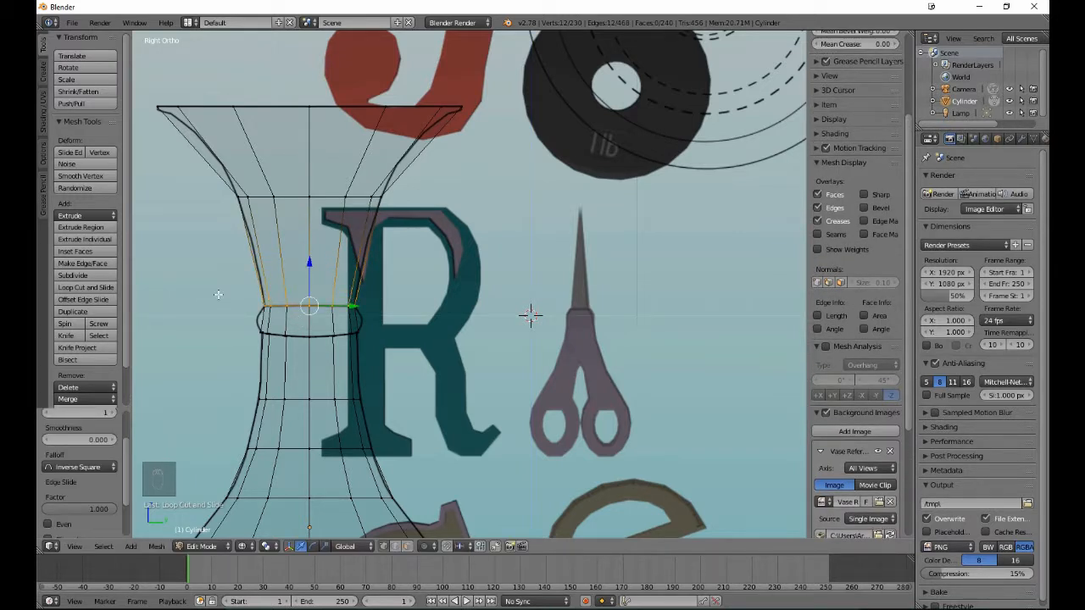
key(s)
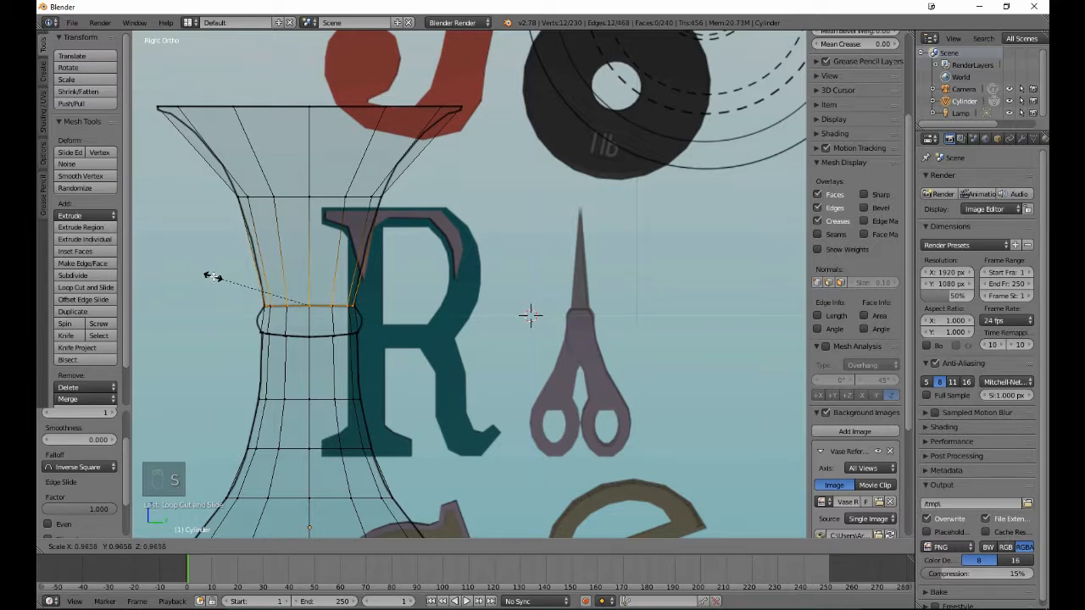
click(212, 277)
key(a)
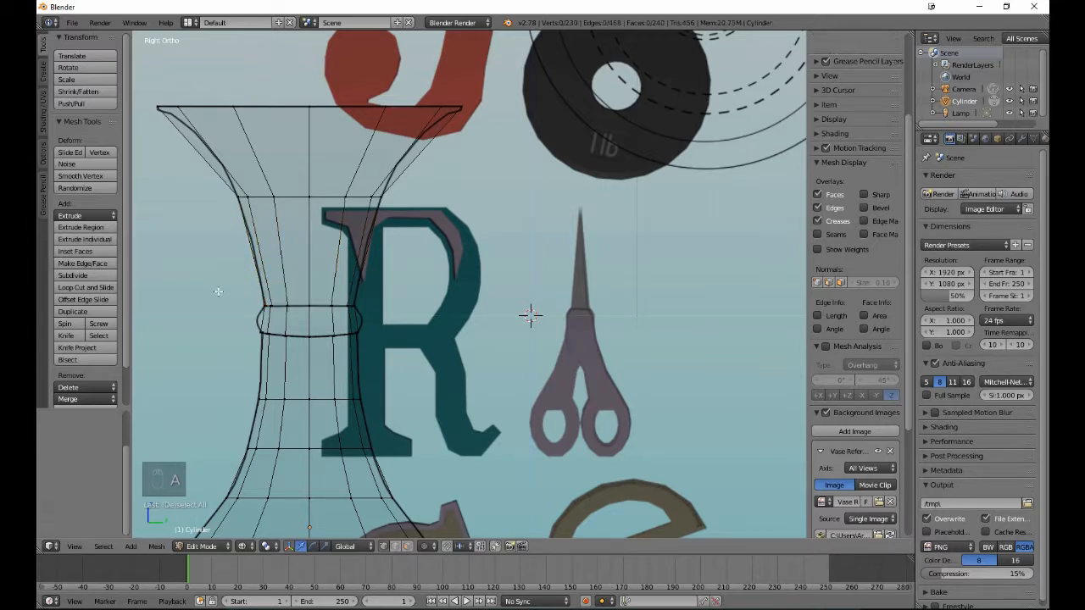
- Add one edge loop midway up the neck band with a slide factor of 0
click(95, 288)
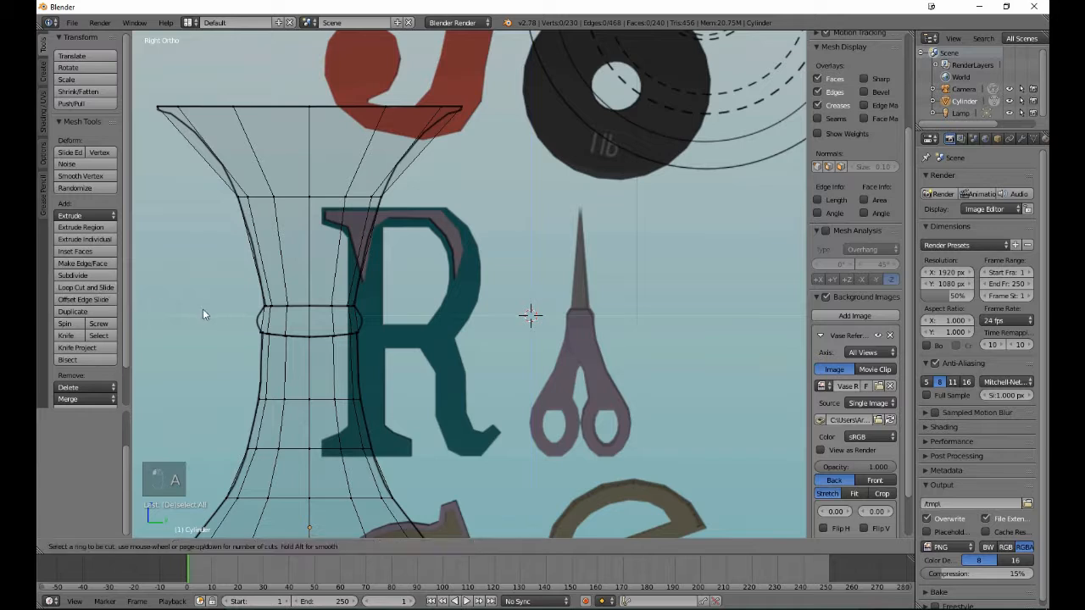
click(282, 321)
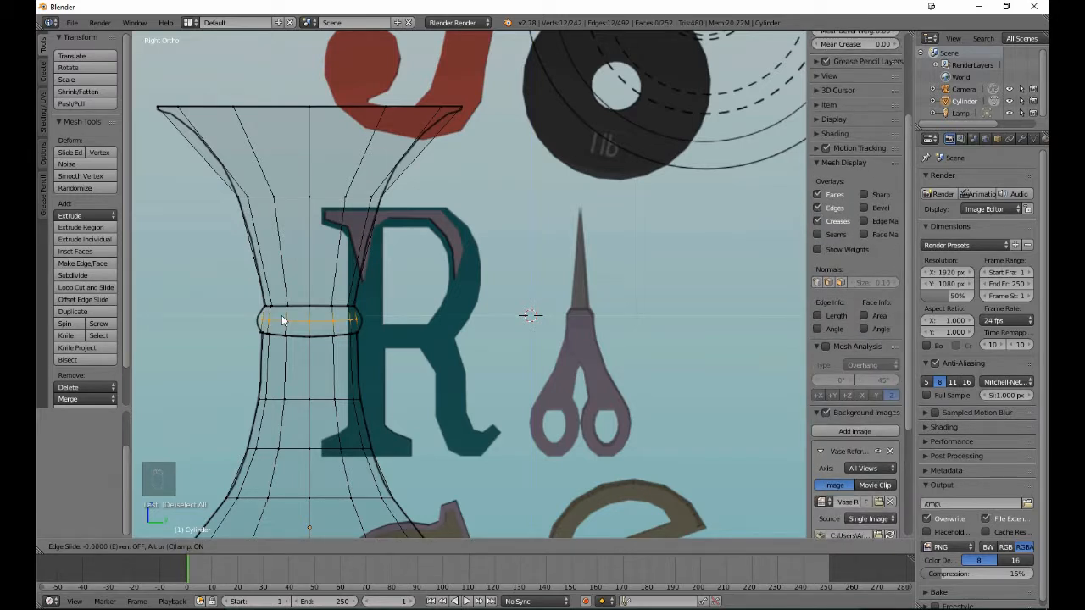
click(282, 321)
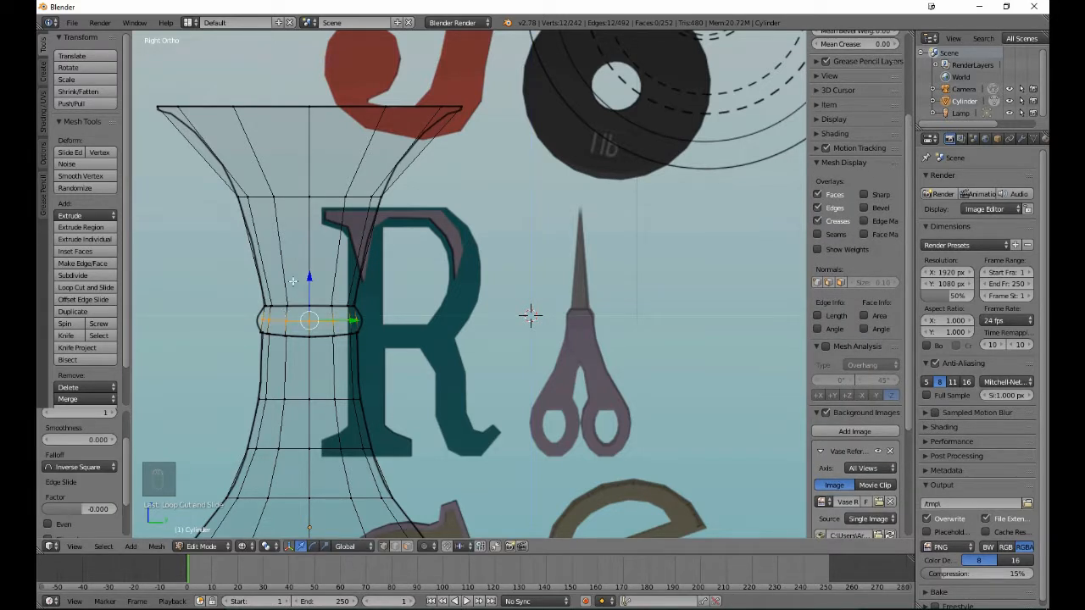
- Scale the edge loop midway up the neck band to about 1.112 so the band bulges outward, and deselect it
key(s)
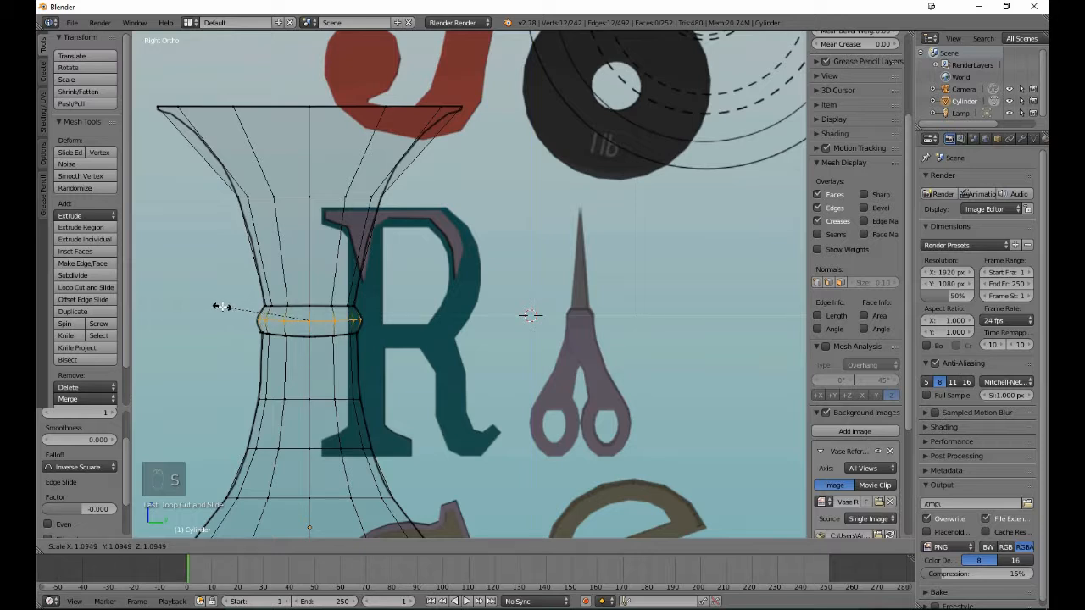
click(221, 305)
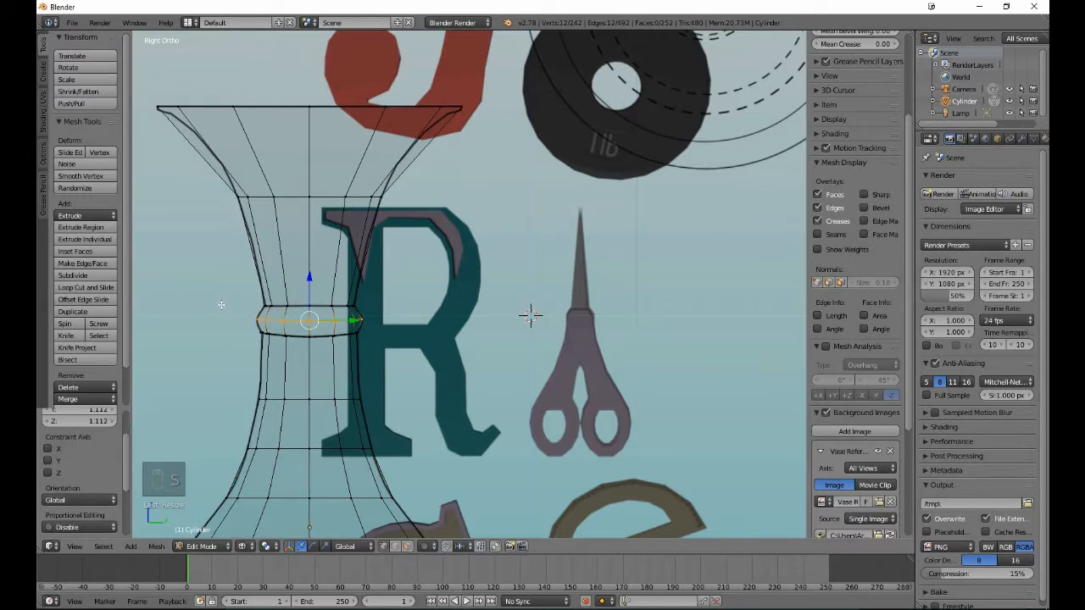
key(a)
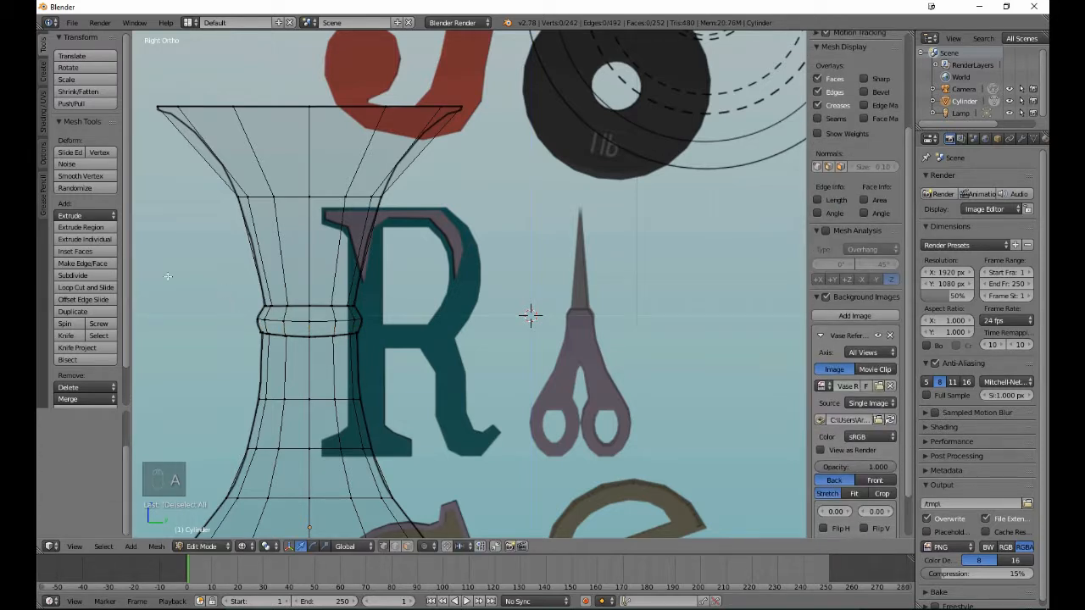
- Add an edge loop in the neck section just above the band with slide factor -0.119, scale it to about 0.96, and deselect it
click(91, 287)
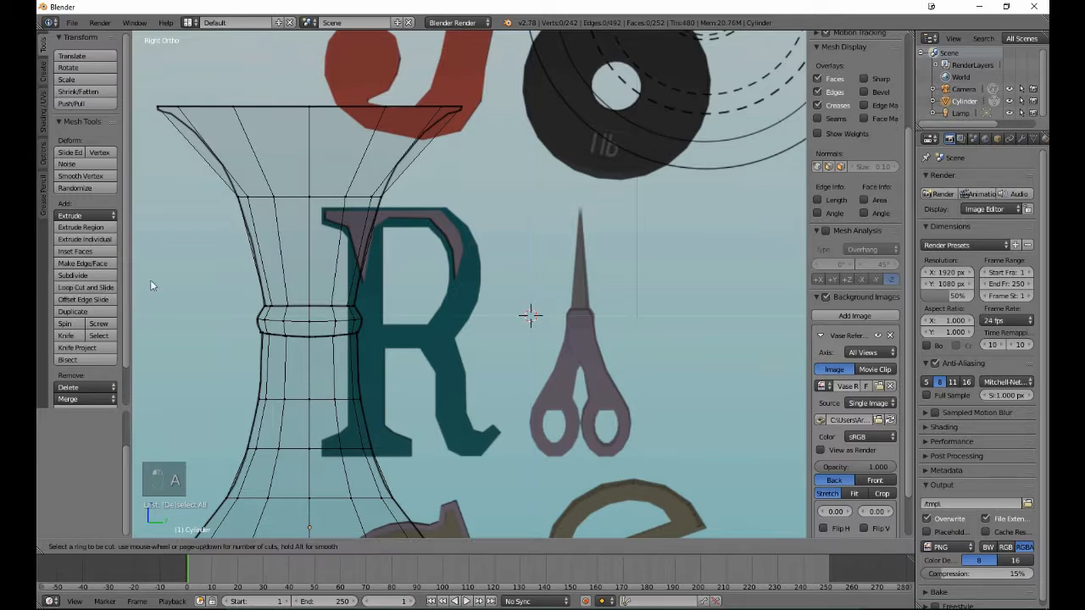
click(287, 254)
click(291, 247)
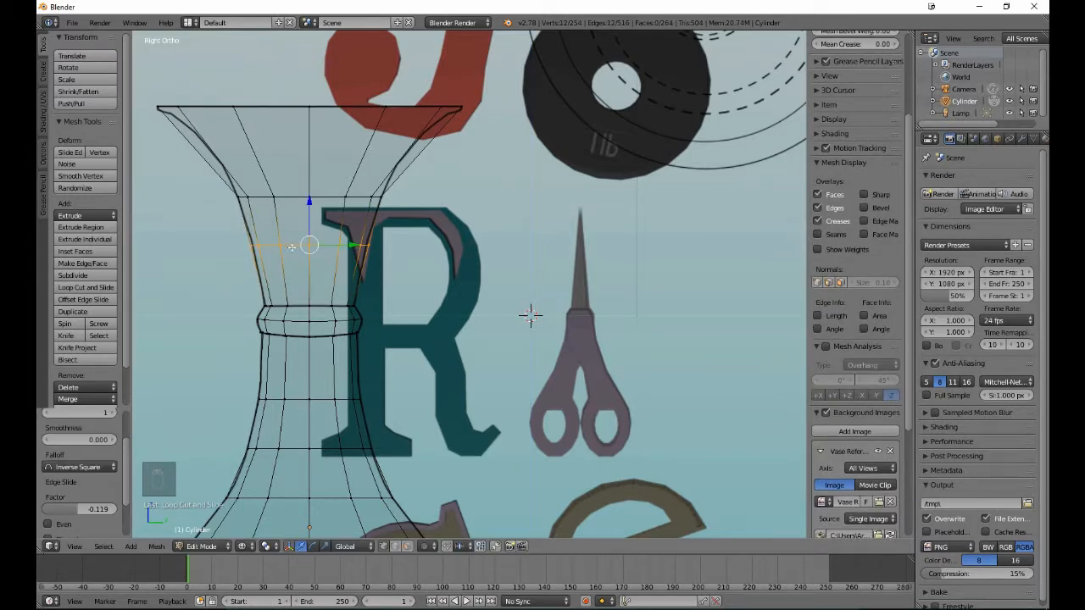
key(s)
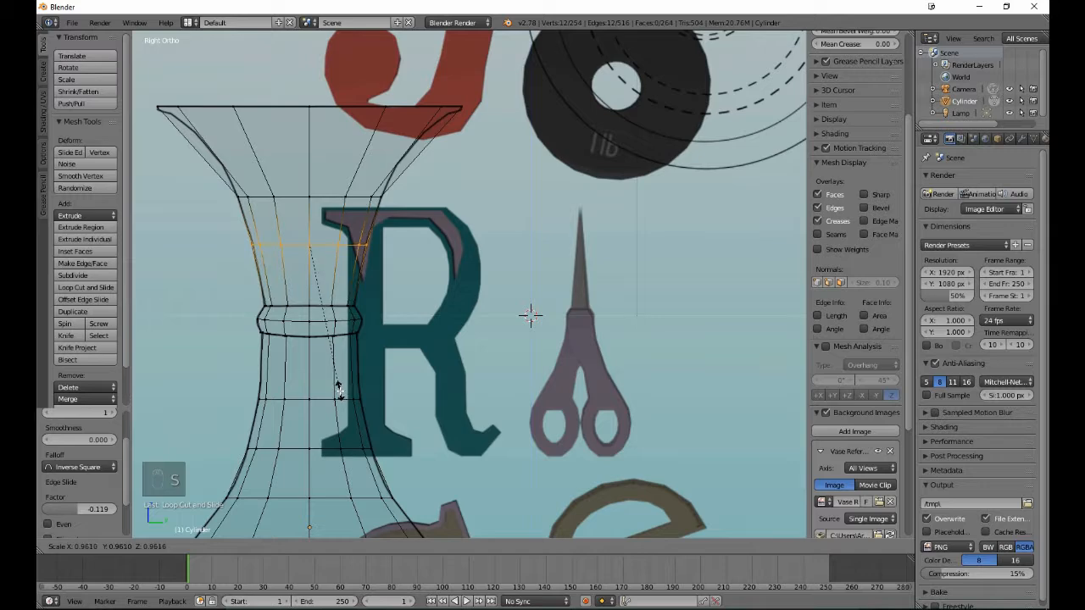
click(338, 388)
key(a)
- Add an edge loop in the tall flared section below the rim with slide factor 0.337, scale it to about 0.877, and deselect it
shift+scroll(337, 390, up, 5)
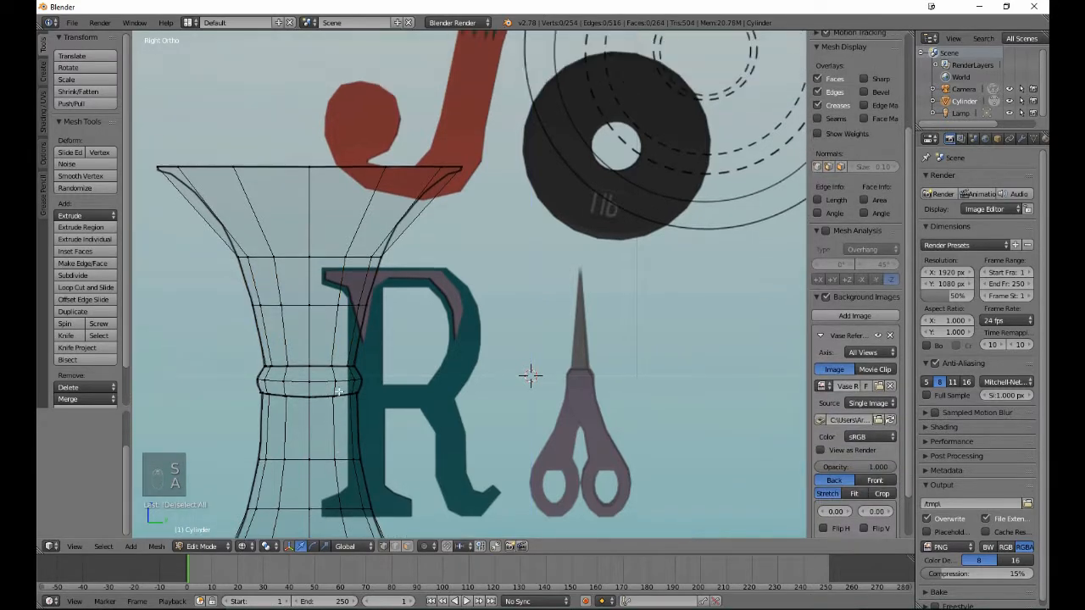
shift+scroll(337, 391, up, 2)
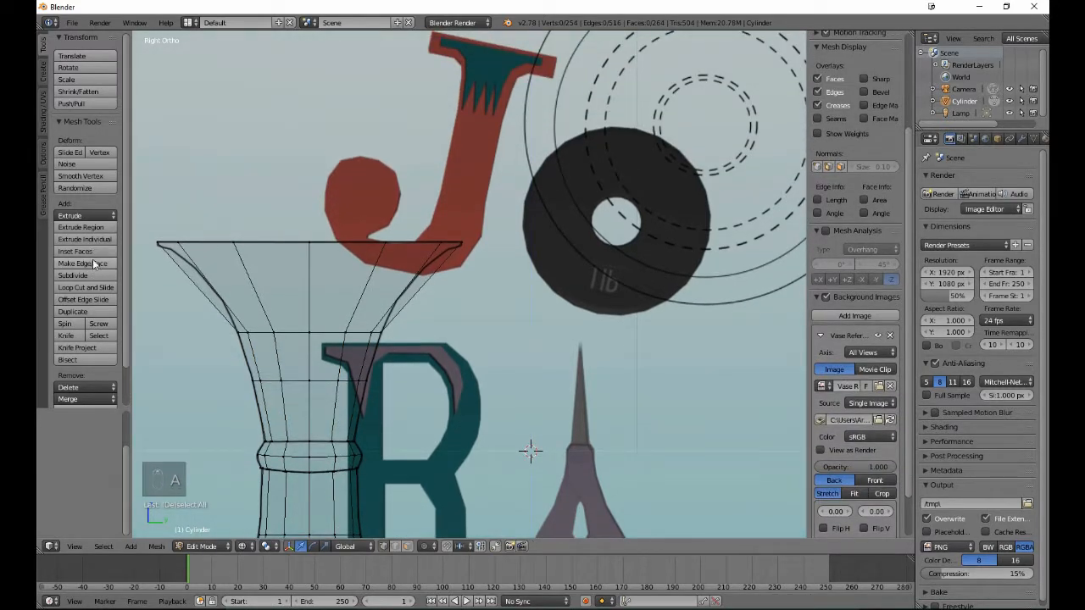
click(85, 287)
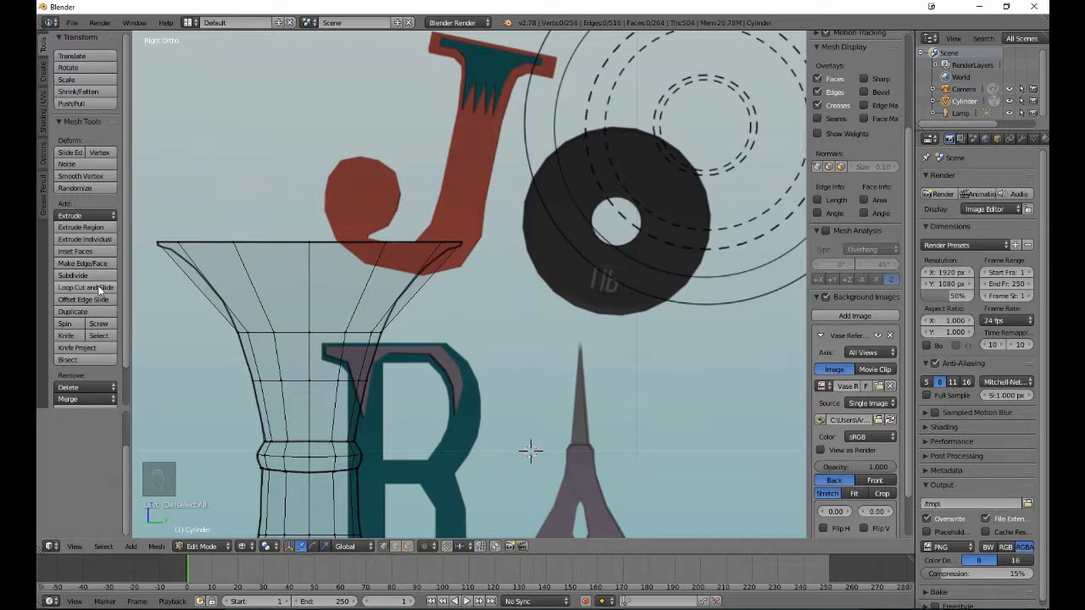
click(216, 298)
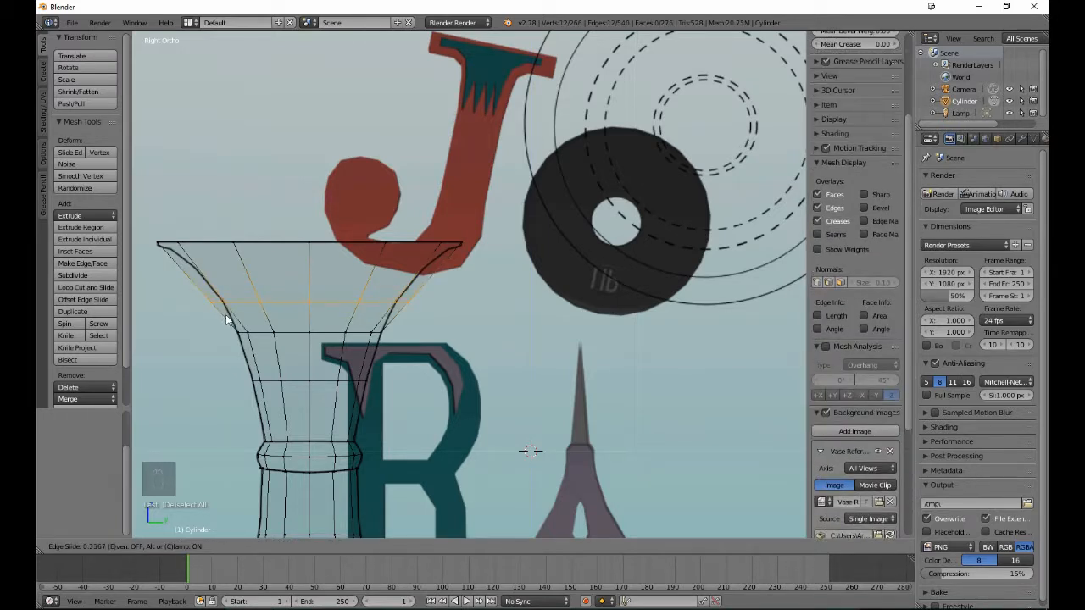
click(226, 315)
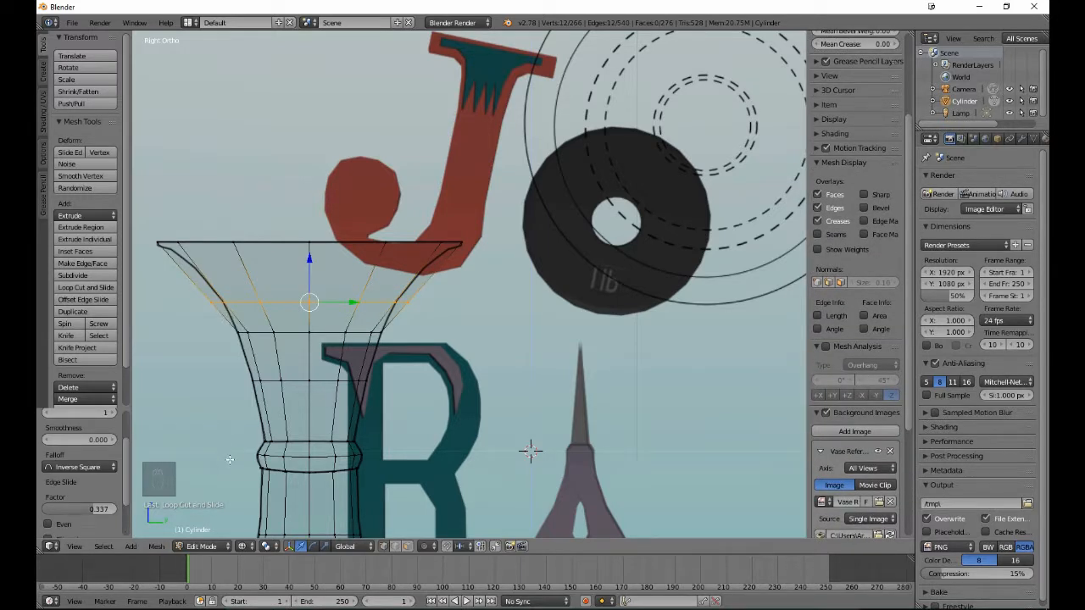
key(s)
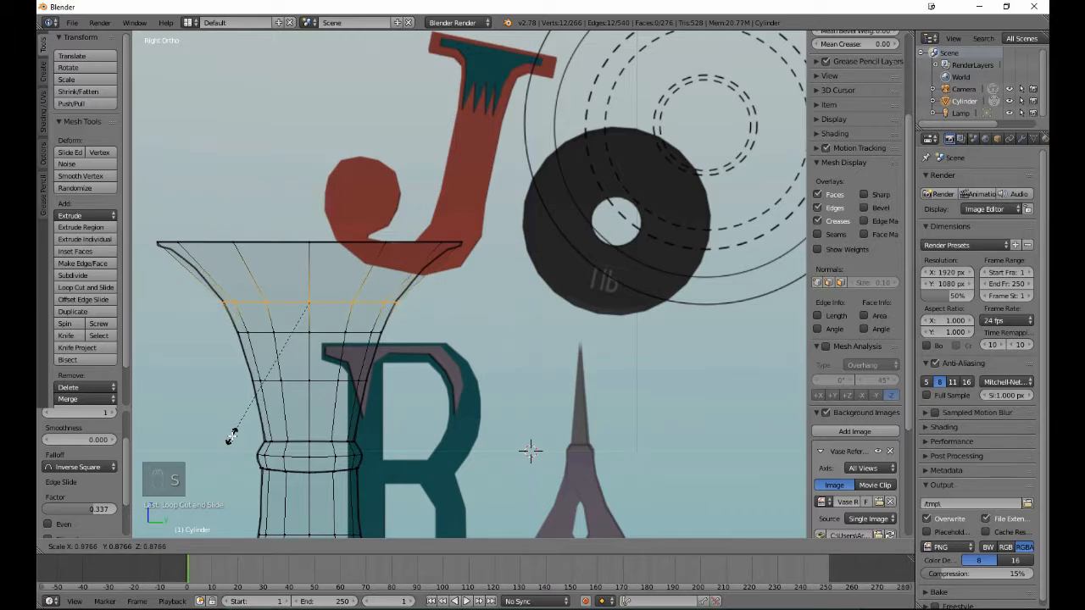
click(230, 438)
key(a)
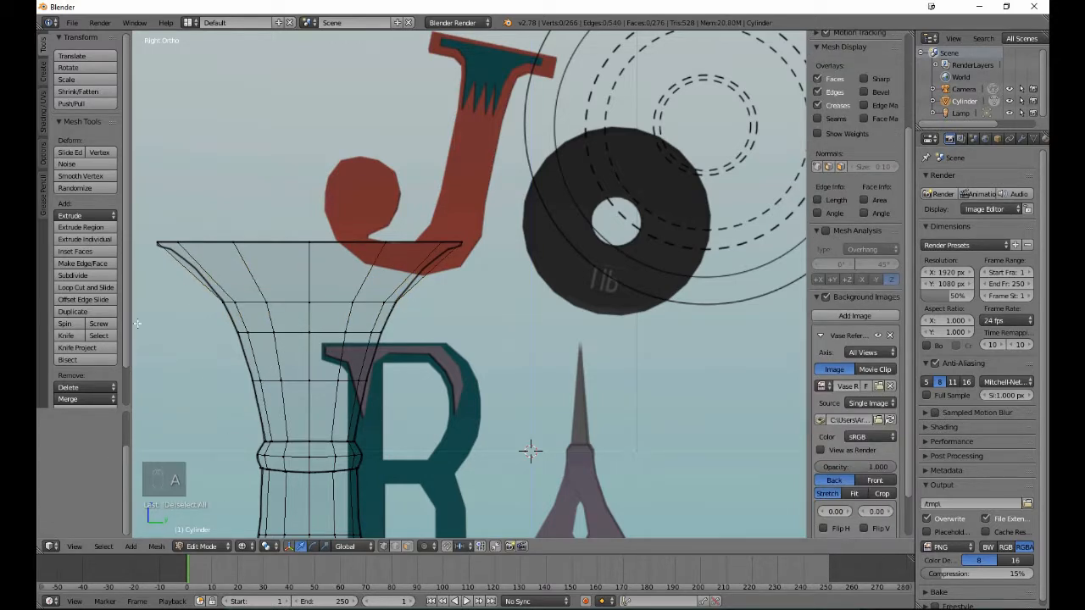
- Add another edge loop between the rim and the flare's uppermost loop with slide factor 0.244, scale it to 0.945, and deselect it
click(92, 287)
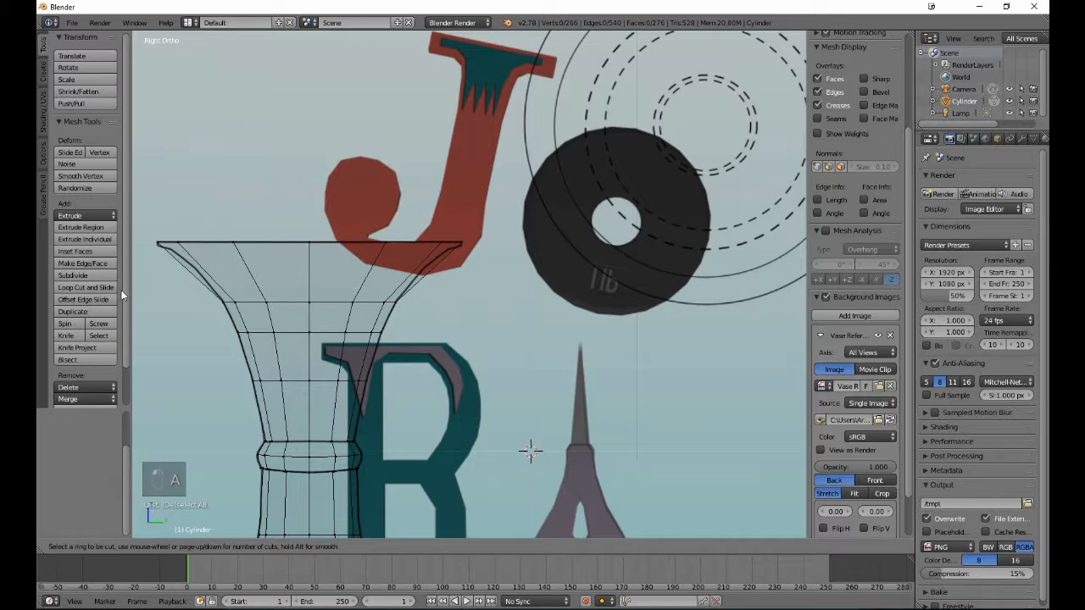
click(188, 277)
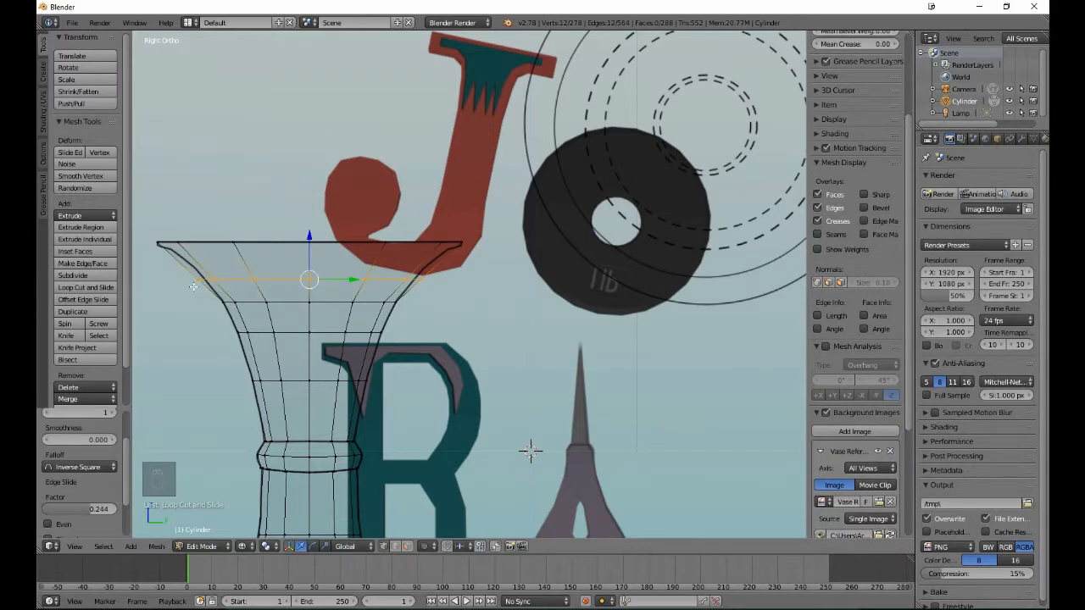
click(193, 286)
key(s)
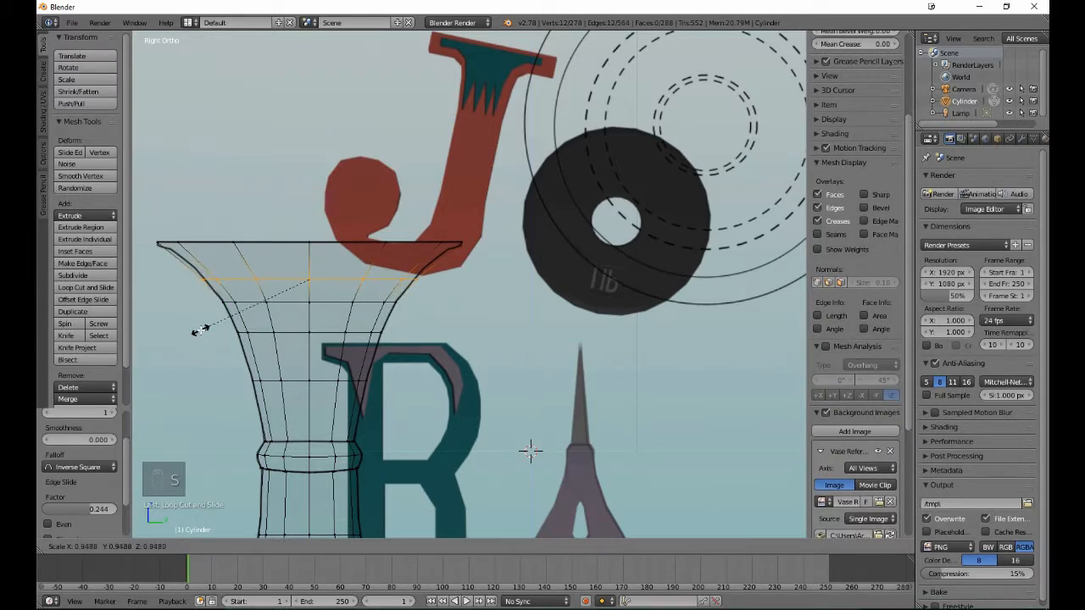
click(200, 331)
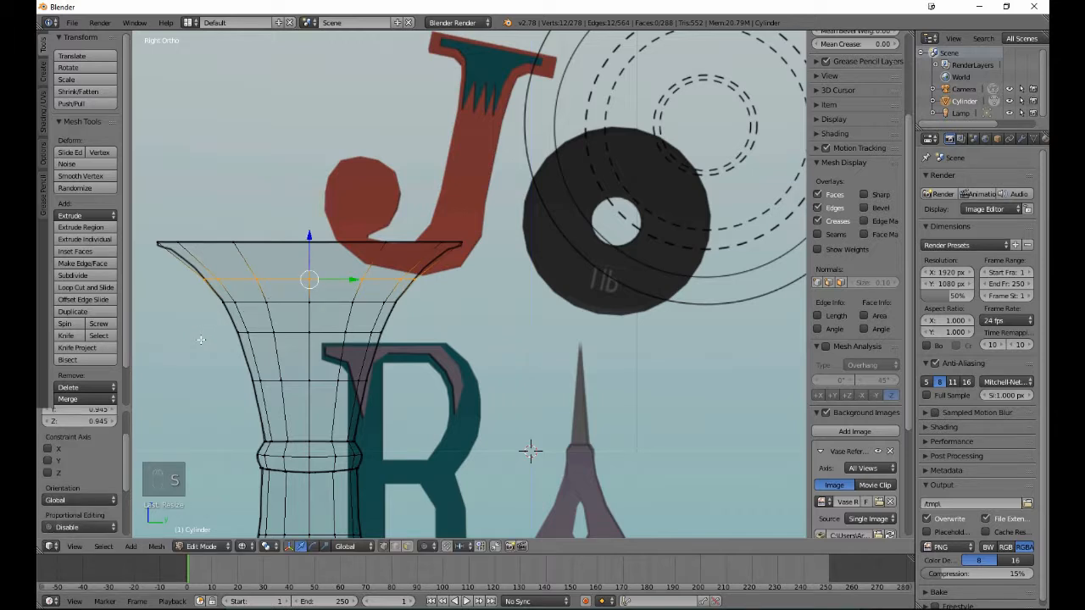
key(a)
- Add an edge loop centred in the remaining section below the rim with slide factor 0.000, scale it to 0.956, and deselect it
click(83, 287)
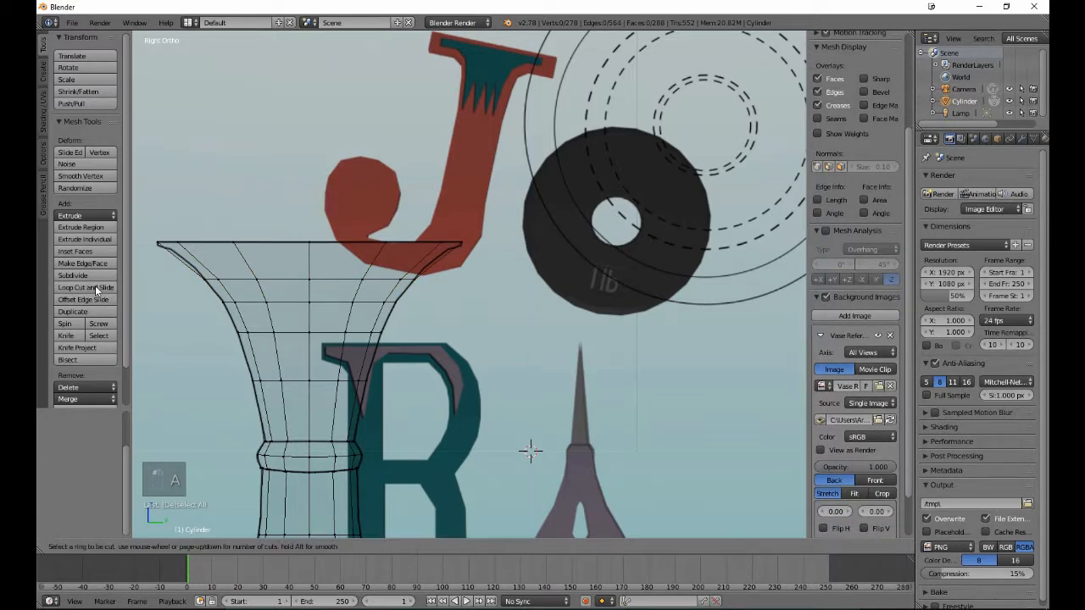
click(188, 266)
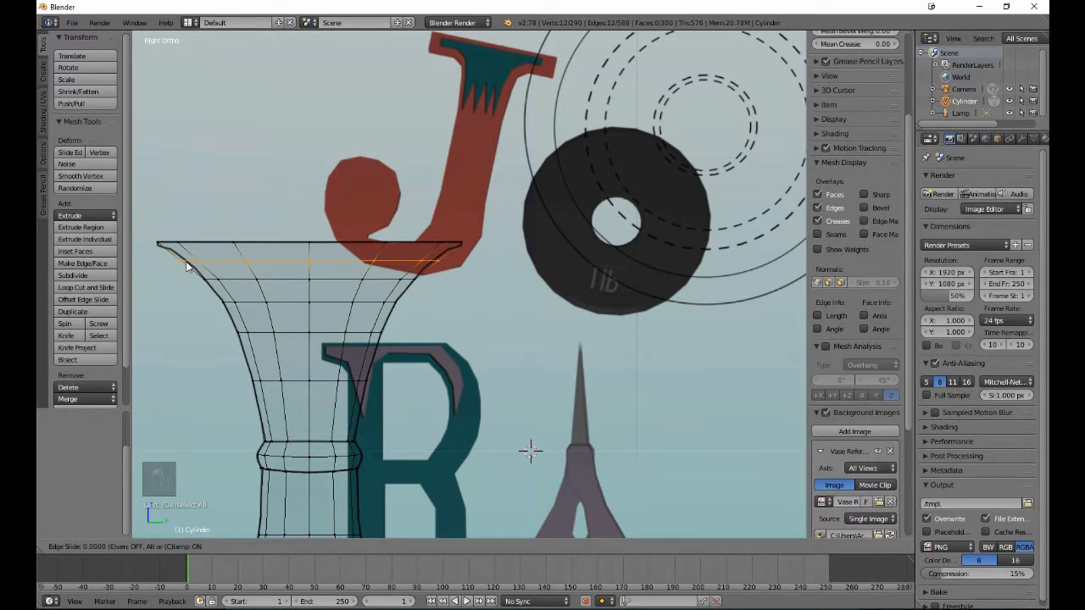
click(189, 266)
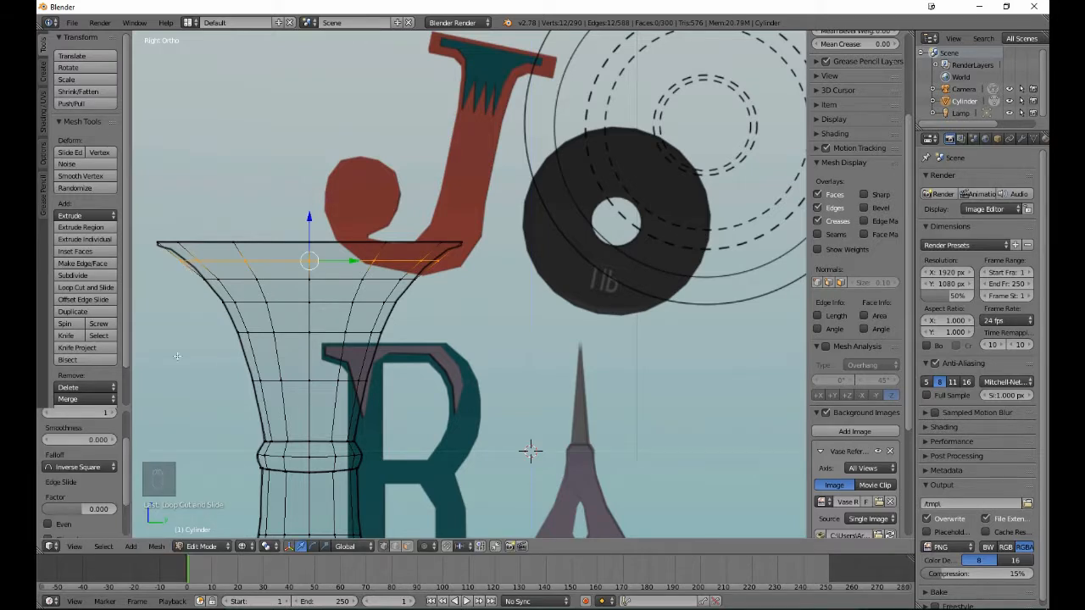
key(s)
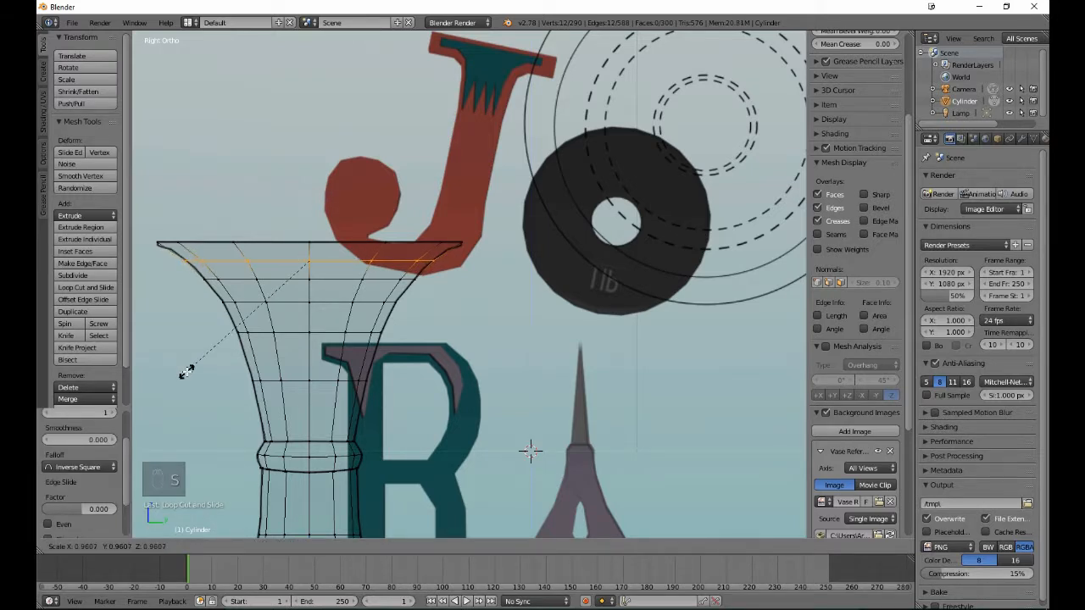
click(184, 371)
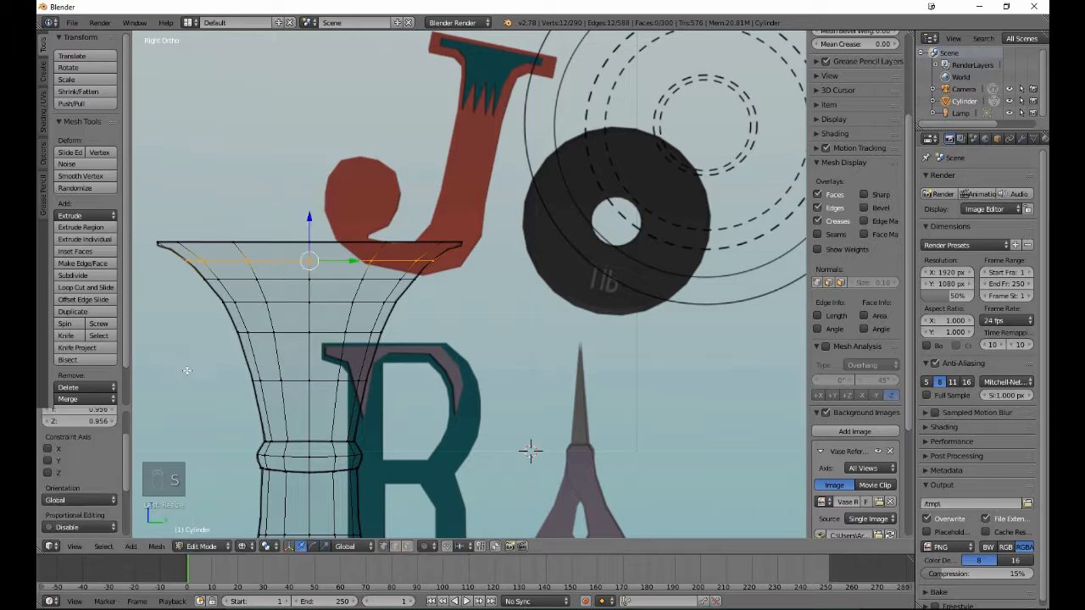
key(a)
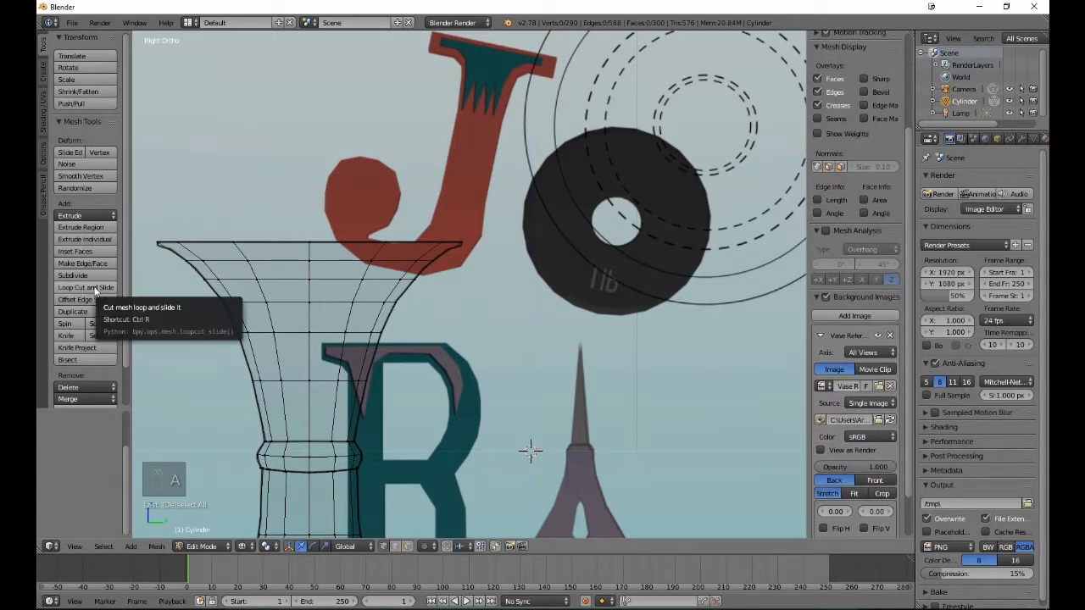
- Add an edge loop close beneath the rim with slide factor -0.609, scale it to 1.029, and deselect it
click(96, 289)
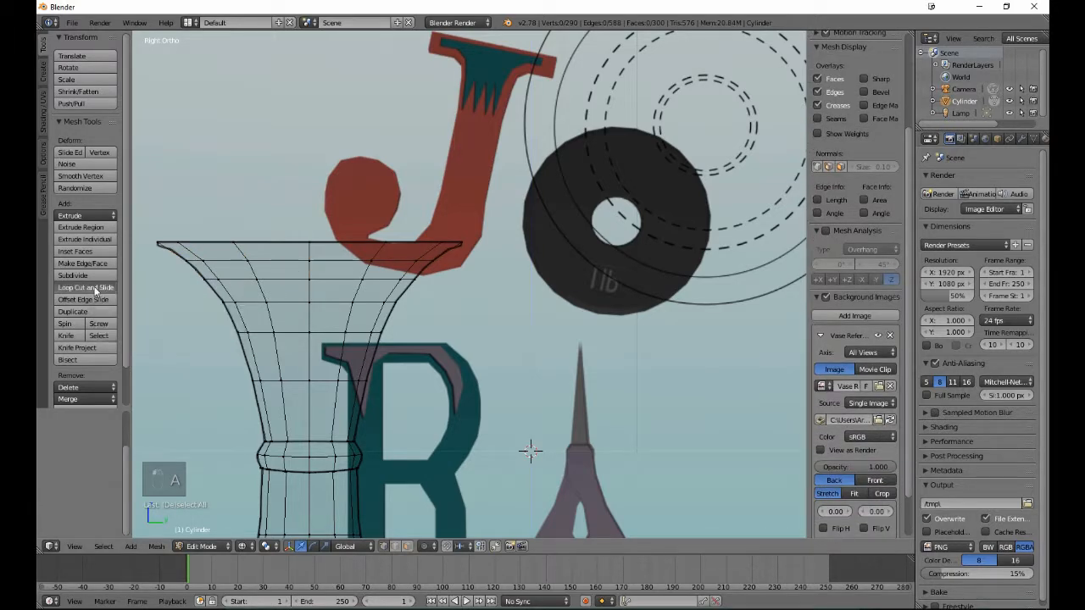
click(195, 253)
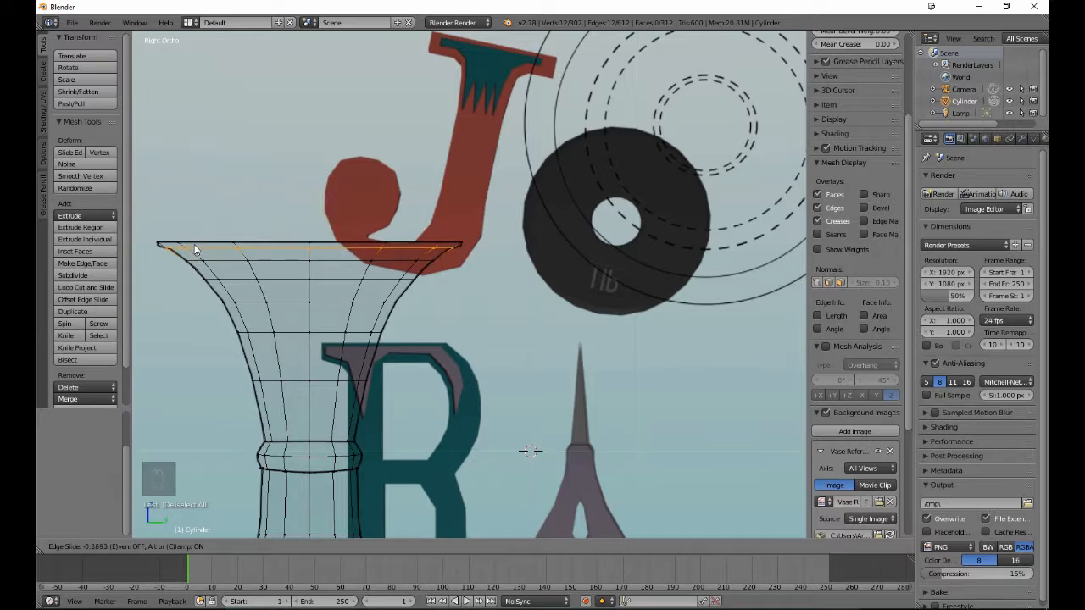
click(193, 246)
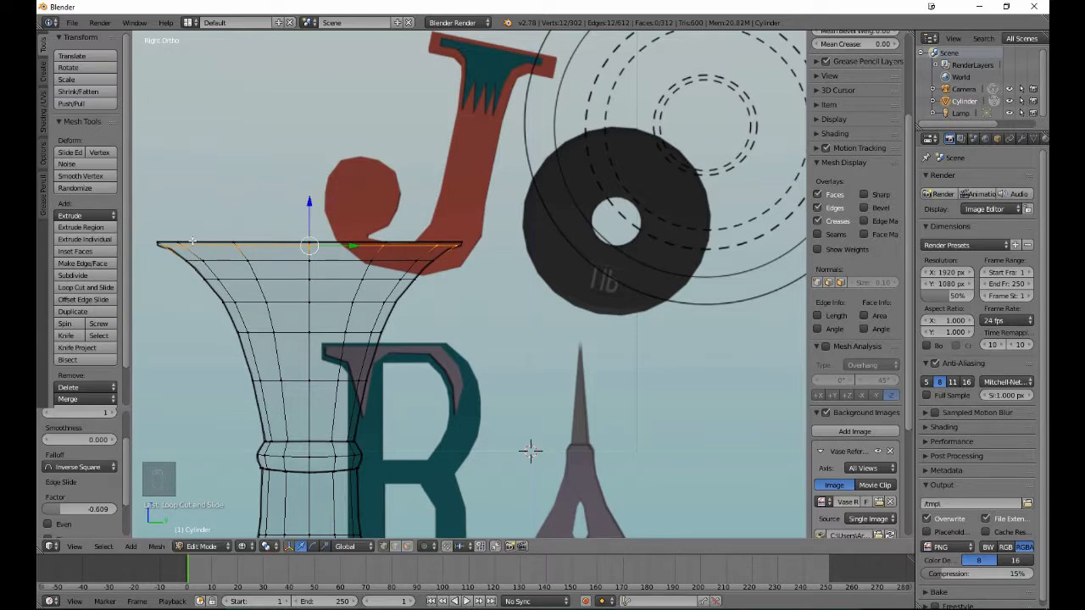
key(s)
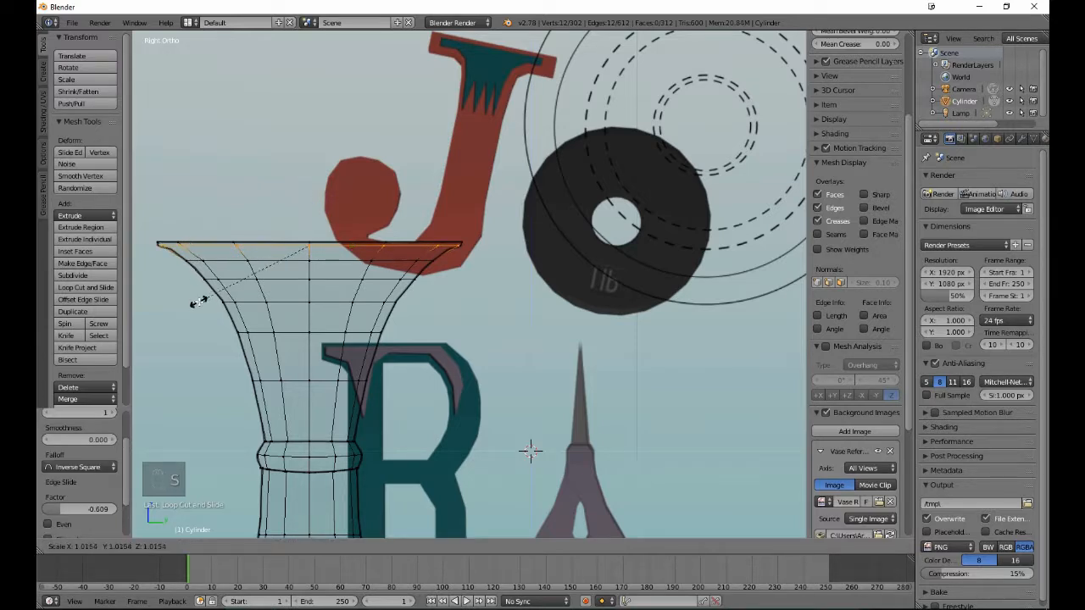
click(198, 303)
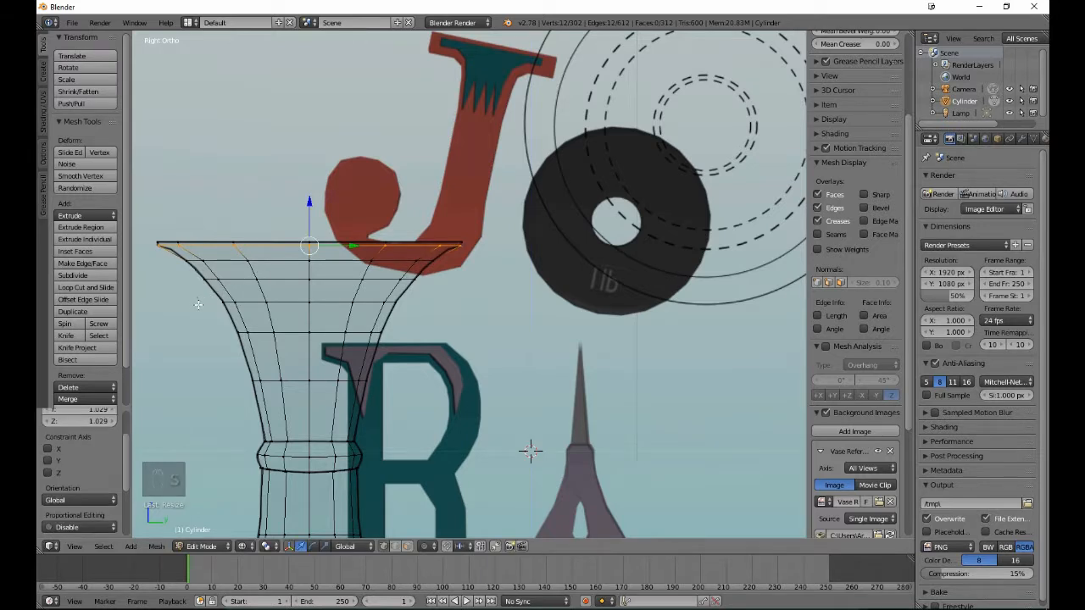
key(a)
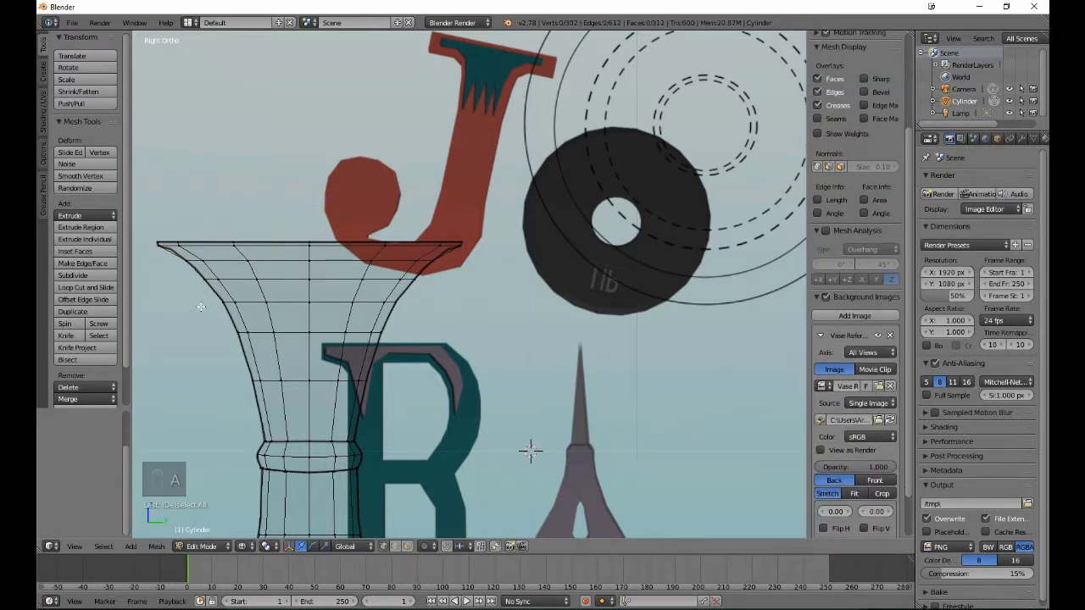
- Add an edge loop below the one nearest the rim, slid to factor -1.000 against it, scale it to 0.982, and deselect it
click(68, 288)
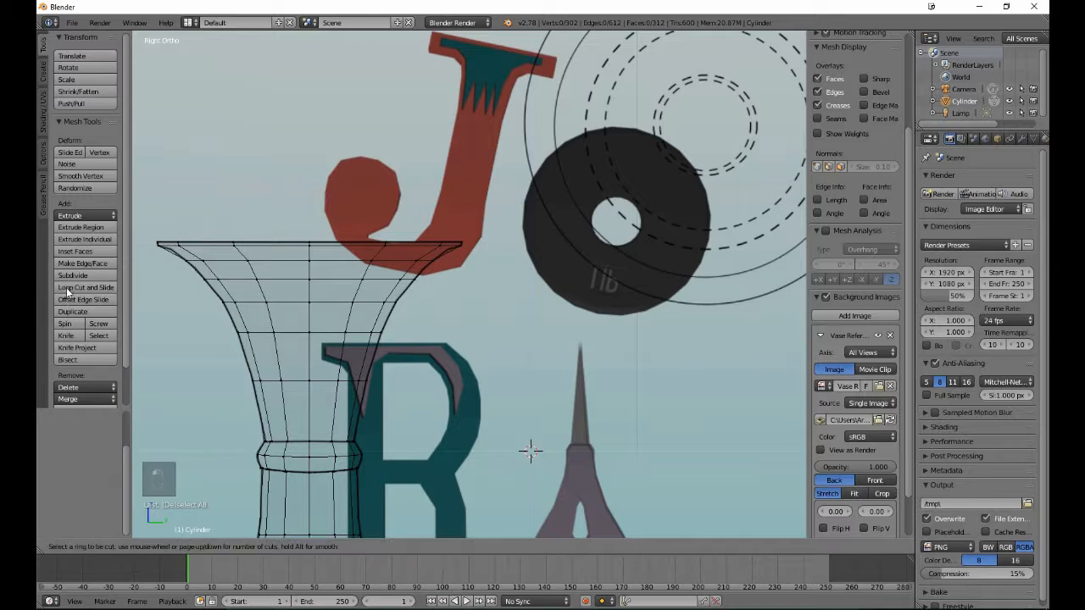
click(167, 253)
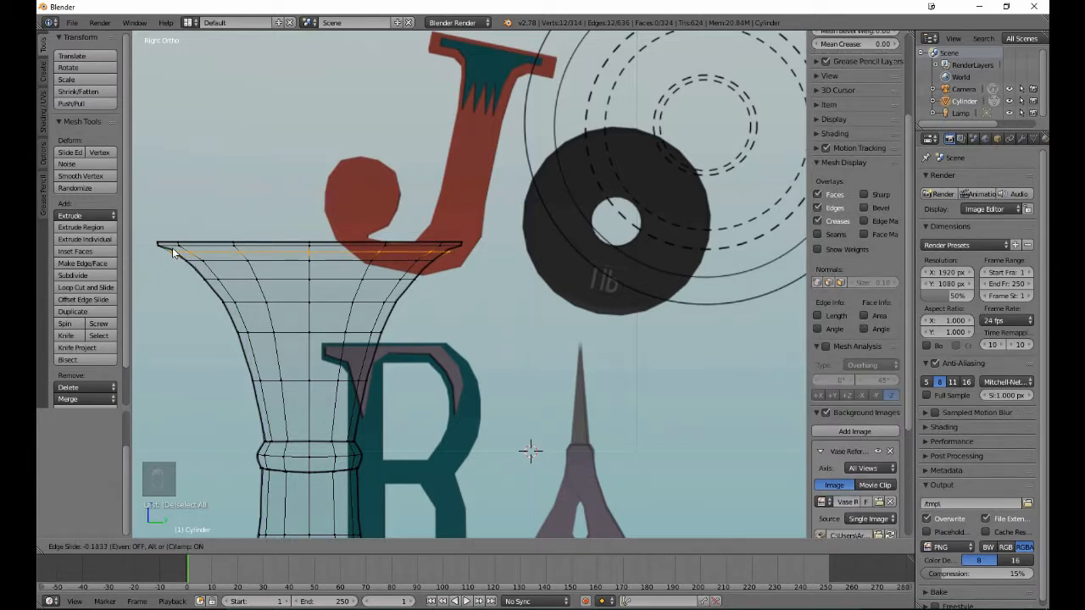
click(159, 244)
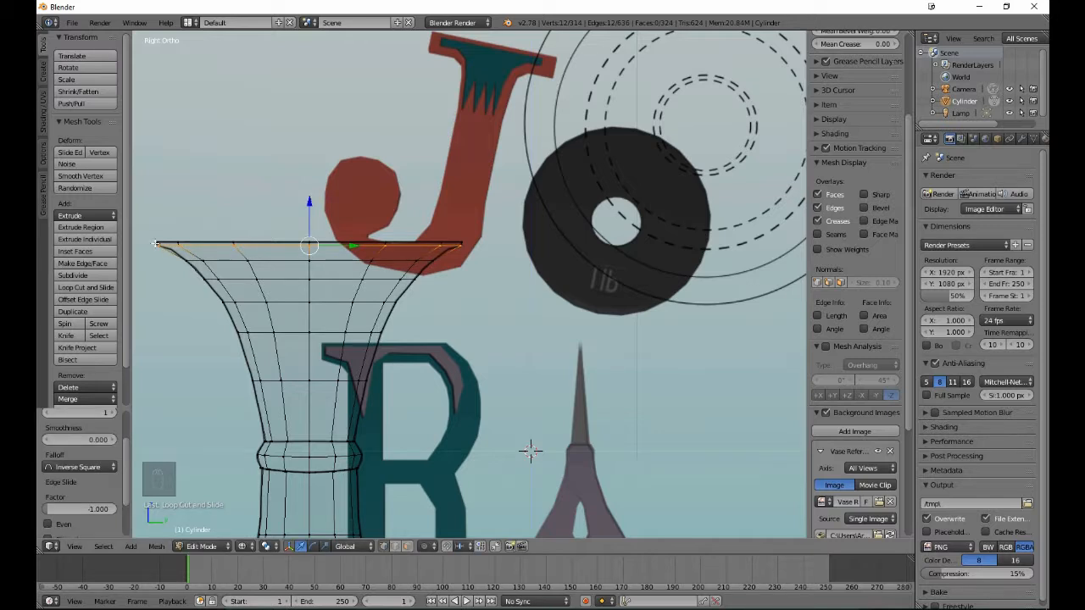
key(s)
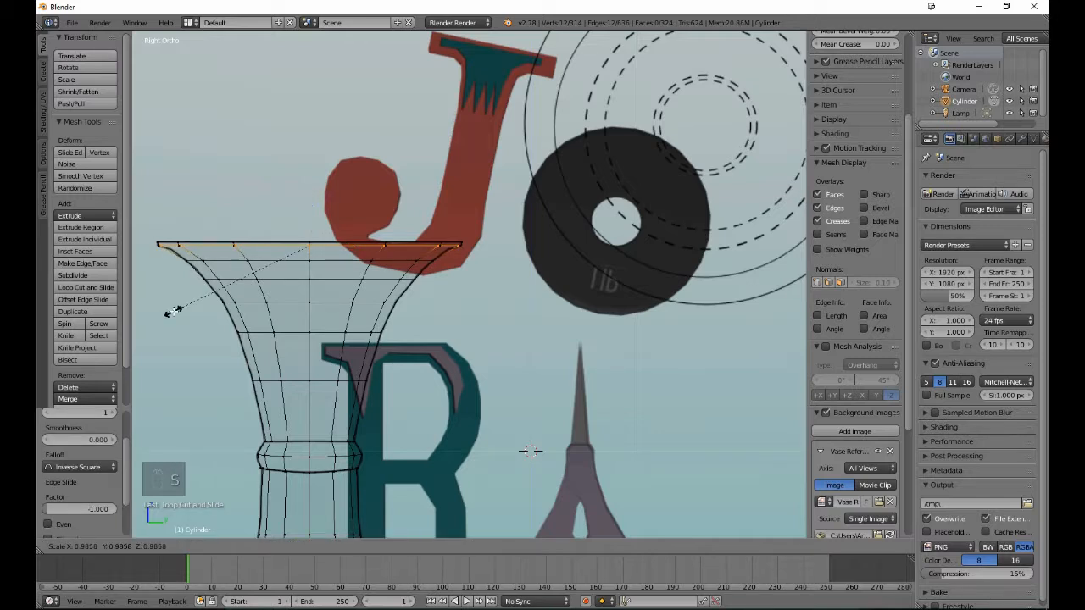
click(174, 311)
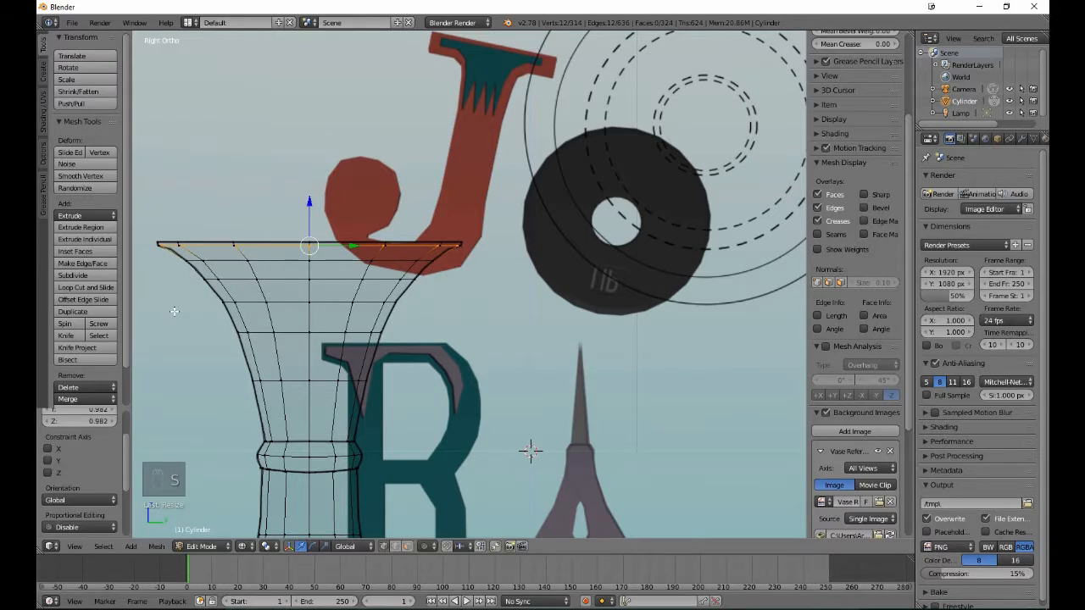
key(a)
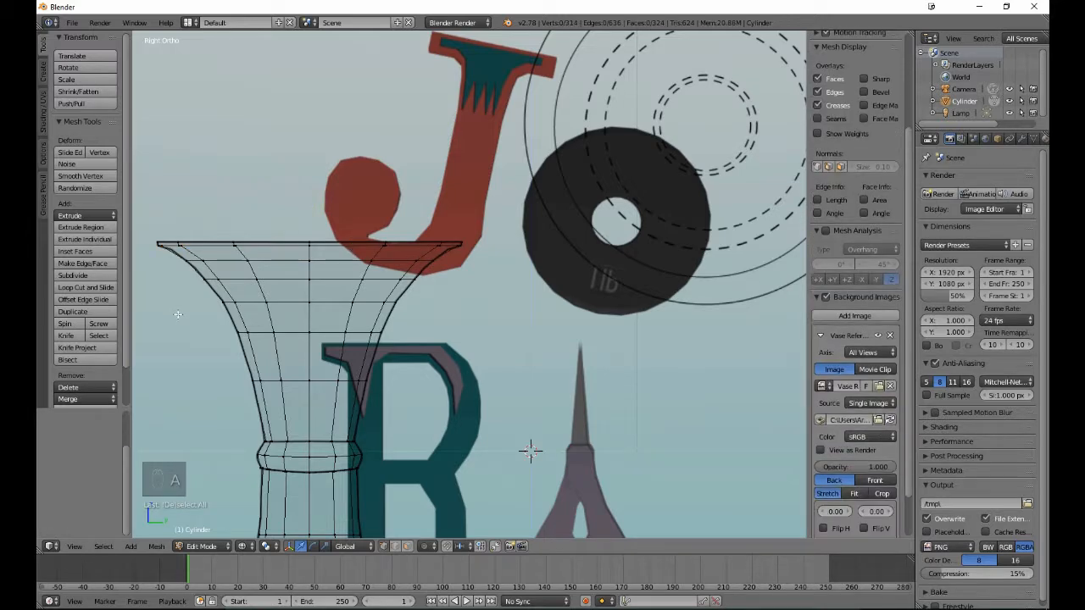
- Inspect the whole vase in solid shading and Object Mode from several angles
scroll(178, 314, down, 5)
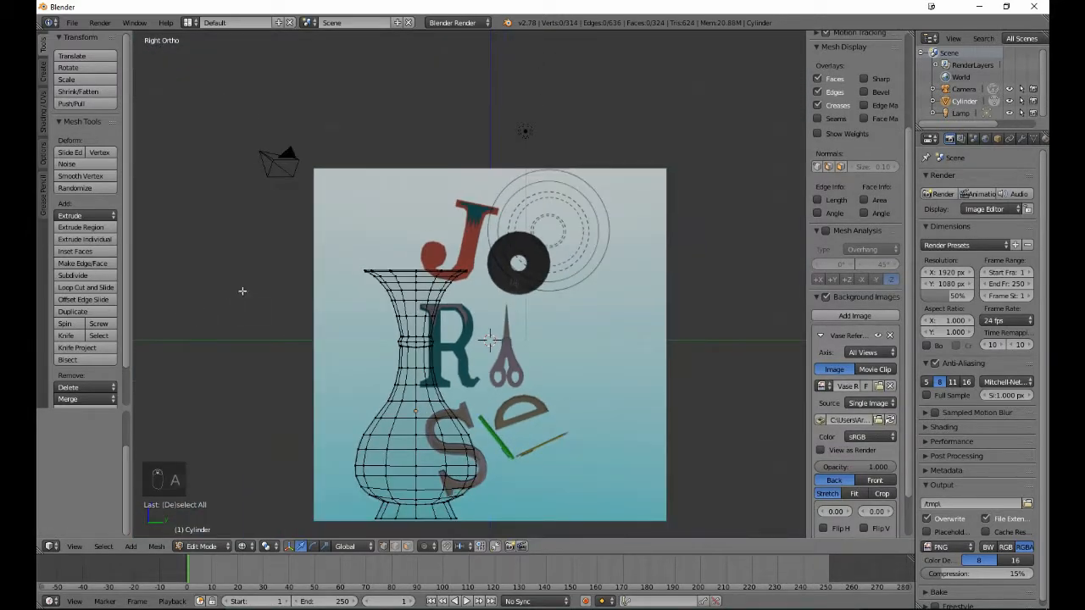
key(z)
key(Tab)
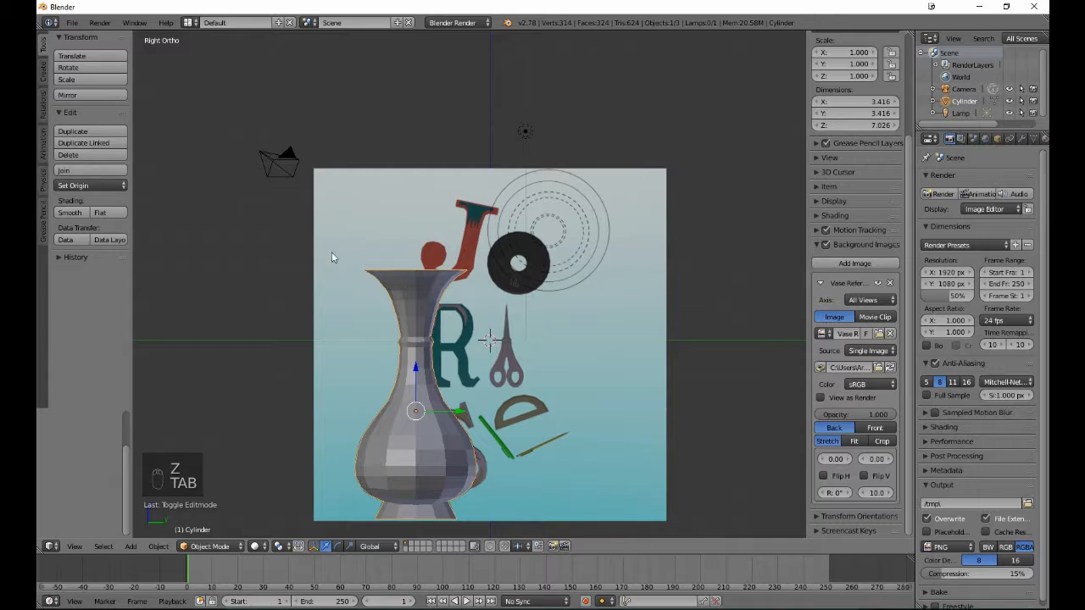
middle_drag(524, 254, 468, 287)
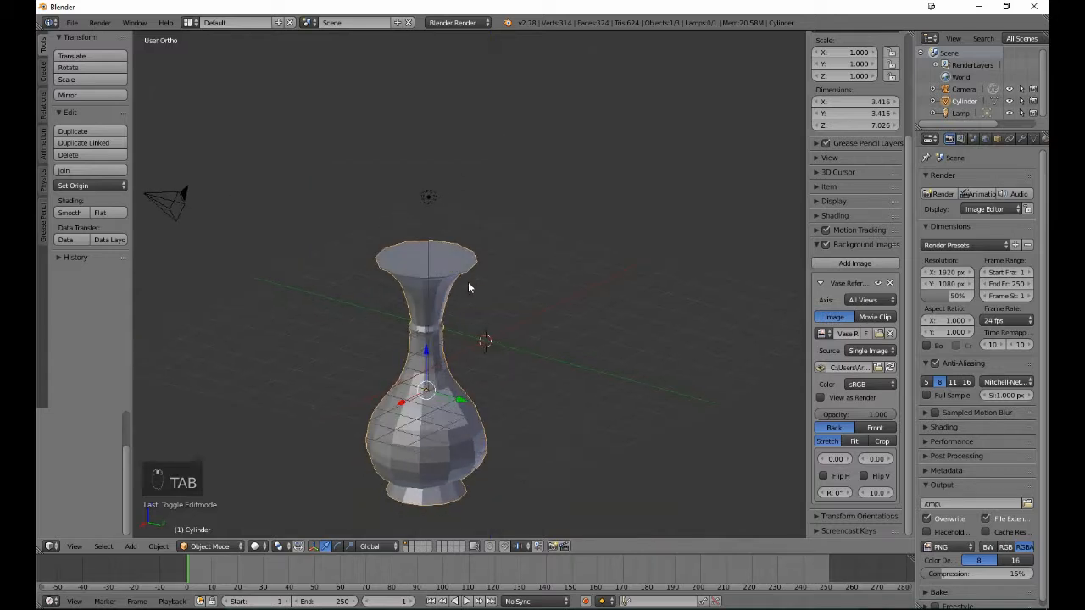
middle_drag(559, 320, 407, 324)
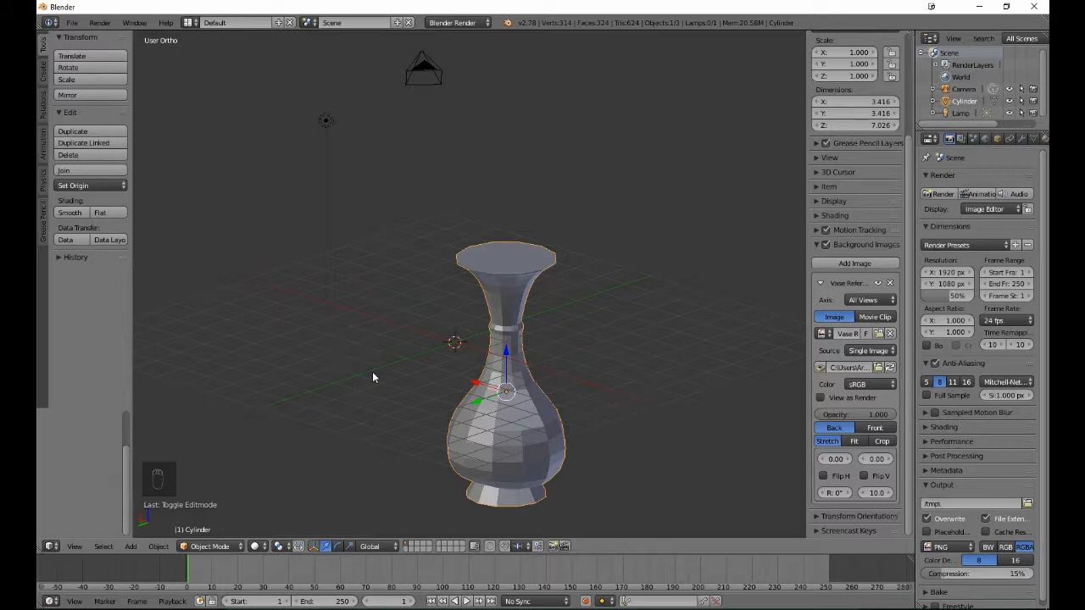
- Select the whole top cap of the vase in Edit Mode, from its centre vertex out to the rim
key(Tab)
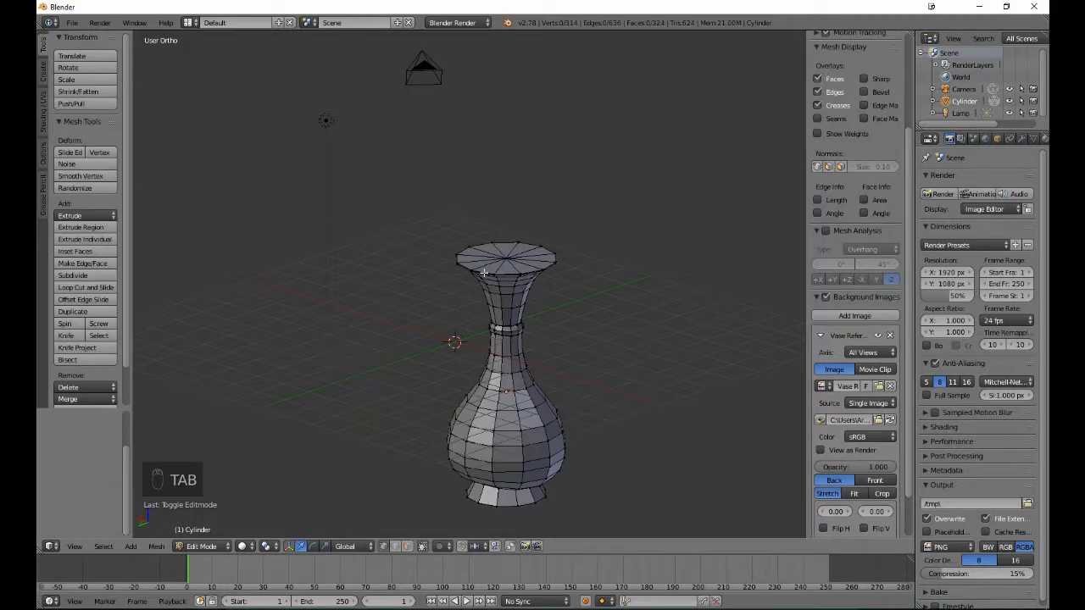
key(b)
key(b)
drag(499, 247, 511, 259)
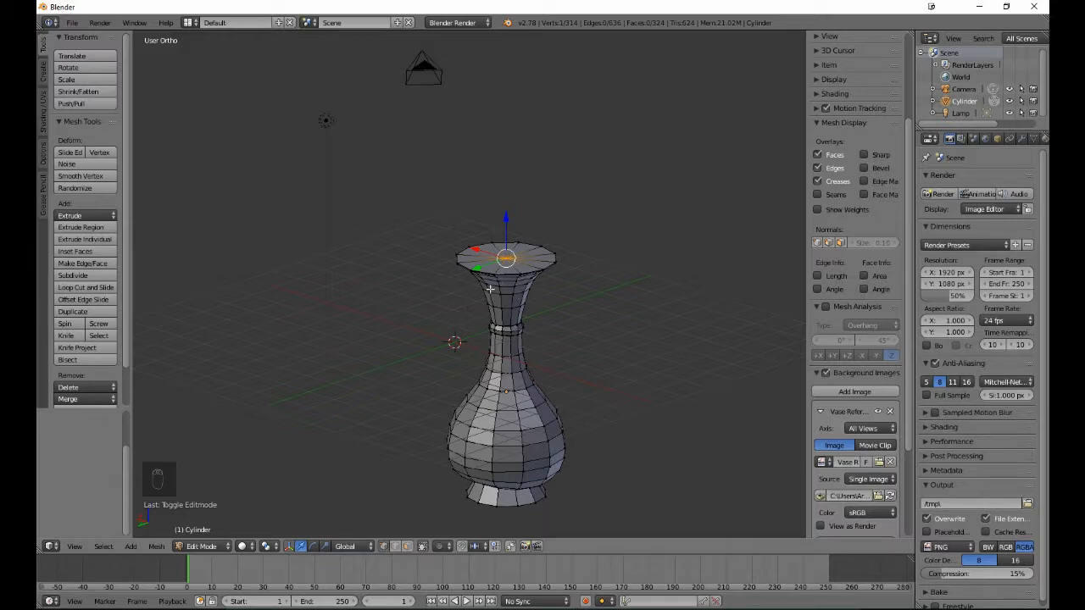
scroll(490, 289, up, 5)
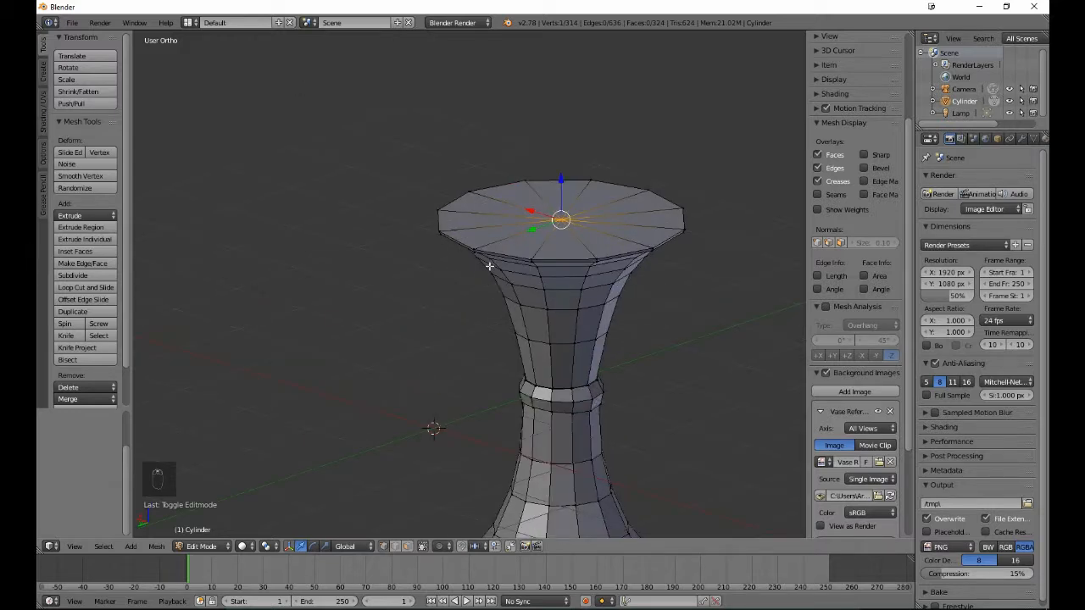
alt+shift+right_click(506, 251)
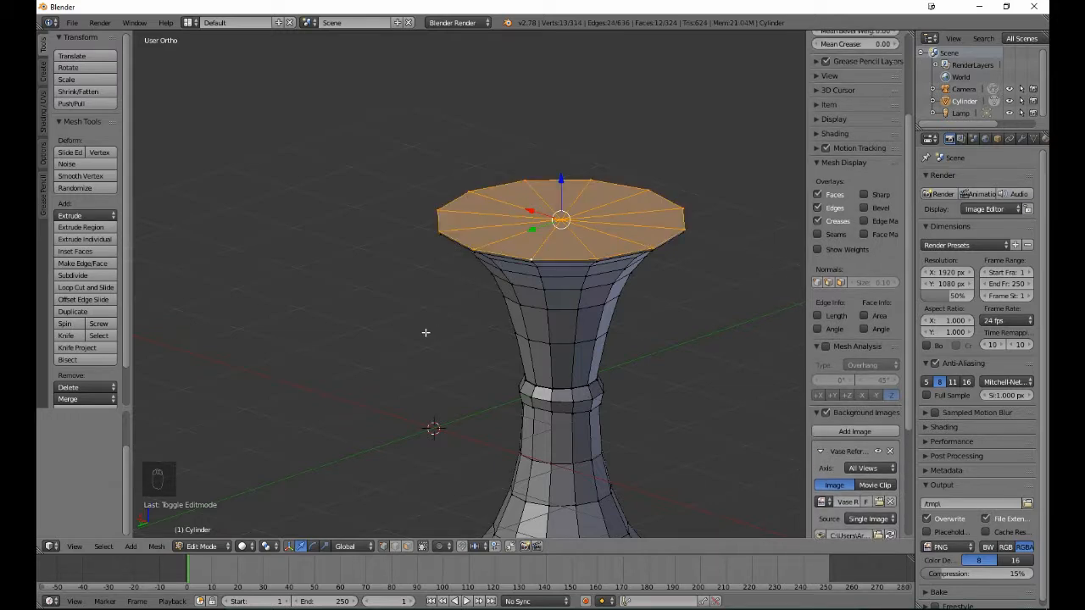
- Extrude the top cap in place and scale it to 0.896 to leave a lip around the rim
key(e)
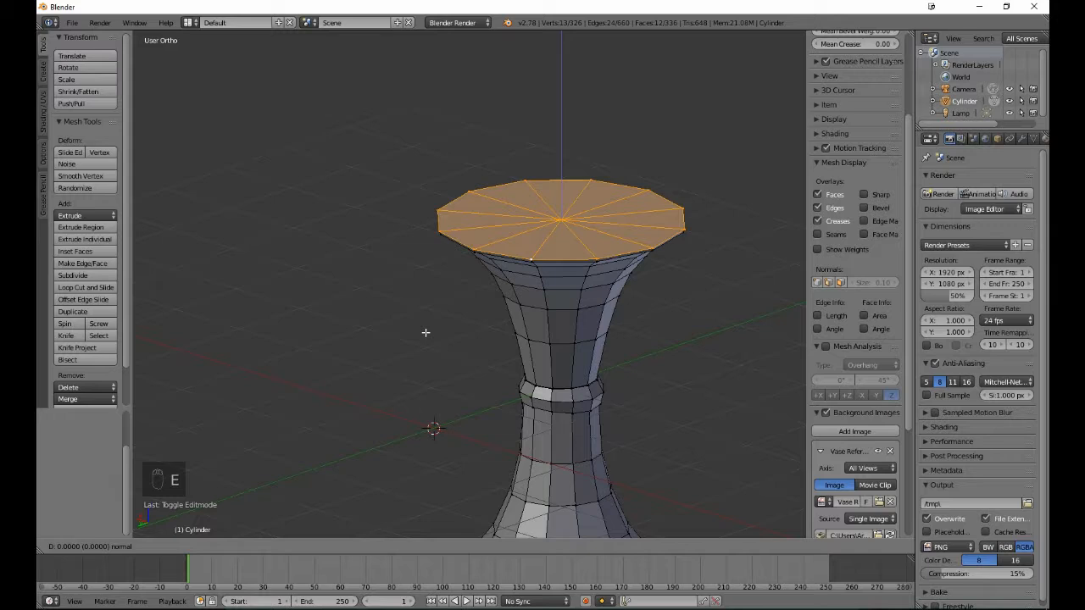
click(425, 332)
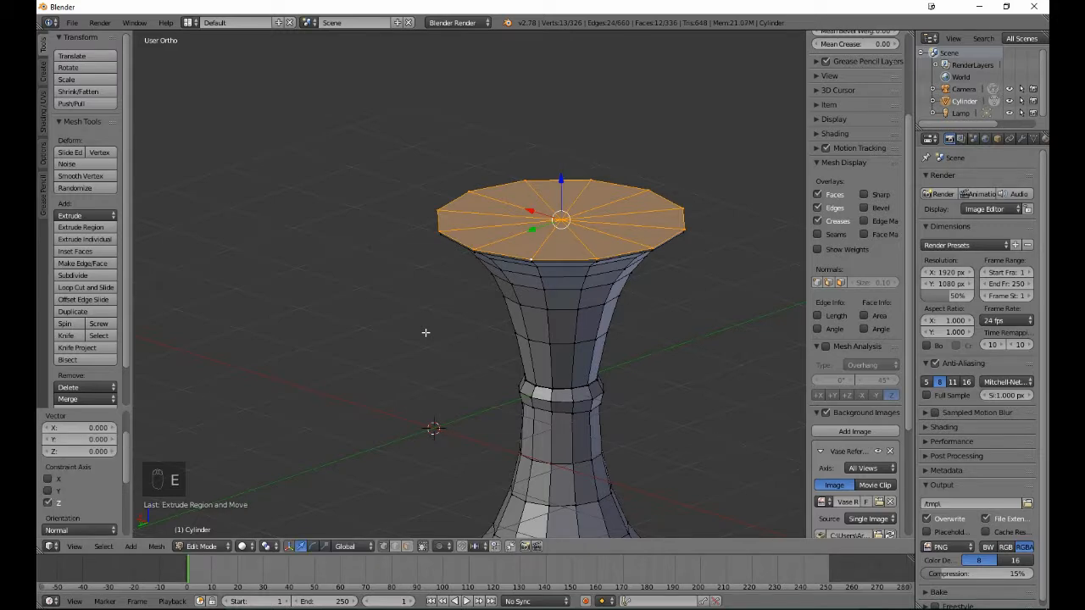
key(s)
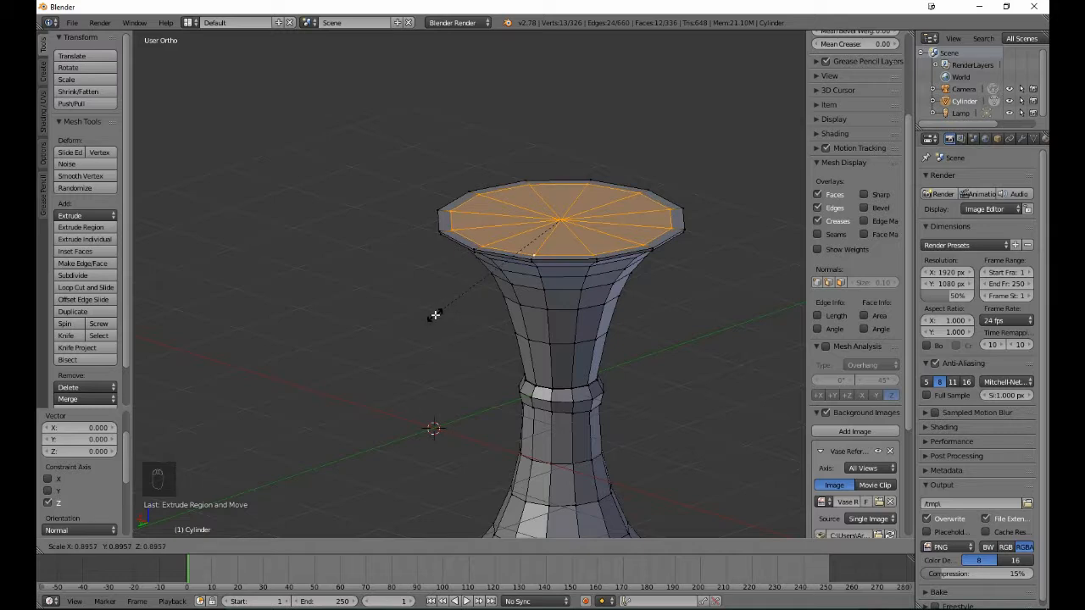
click(434, 315)
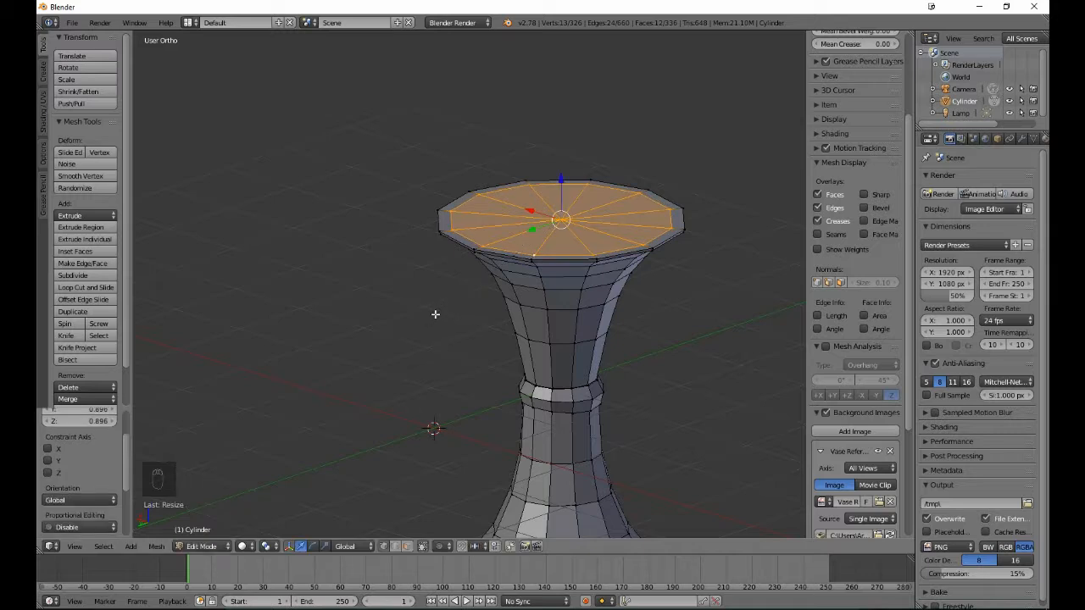
- Extrude the inset cap down by 0.034 in the front wireframe view
key(KP_7)
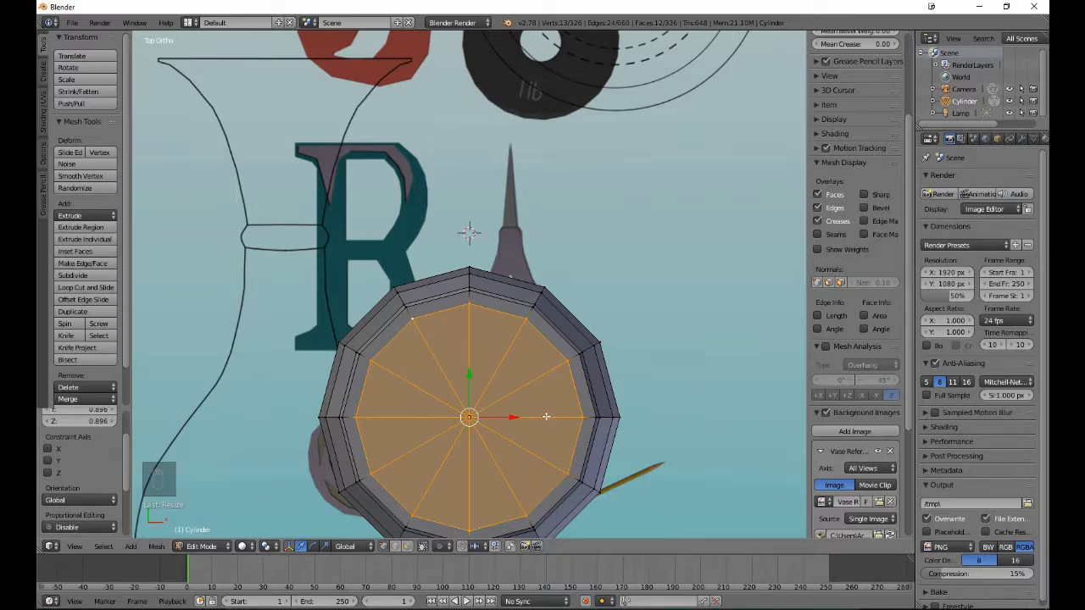
key(KP_1)
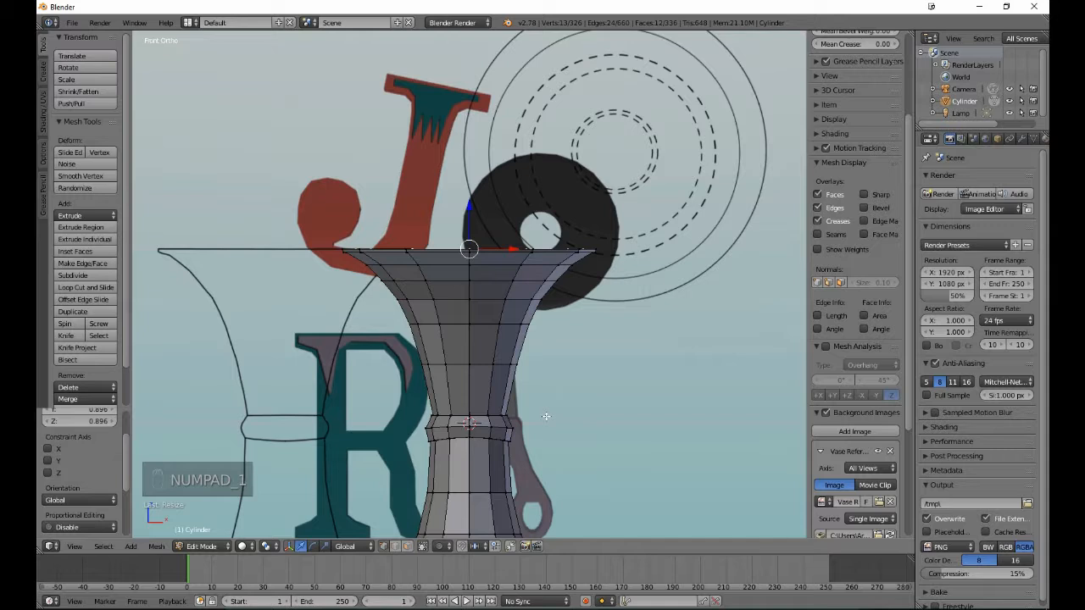
key(z)
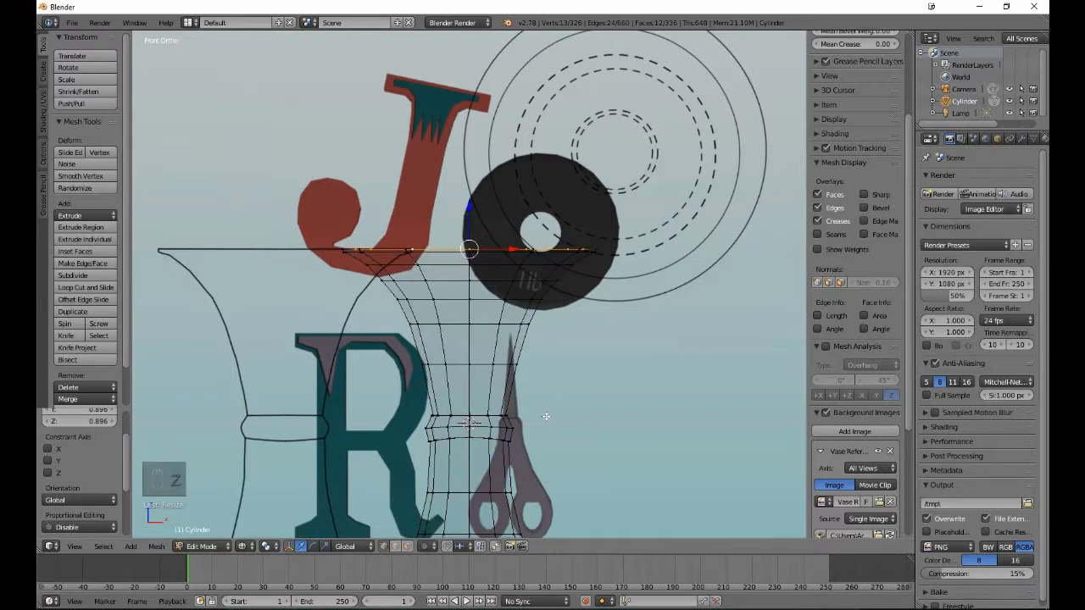
key(e)
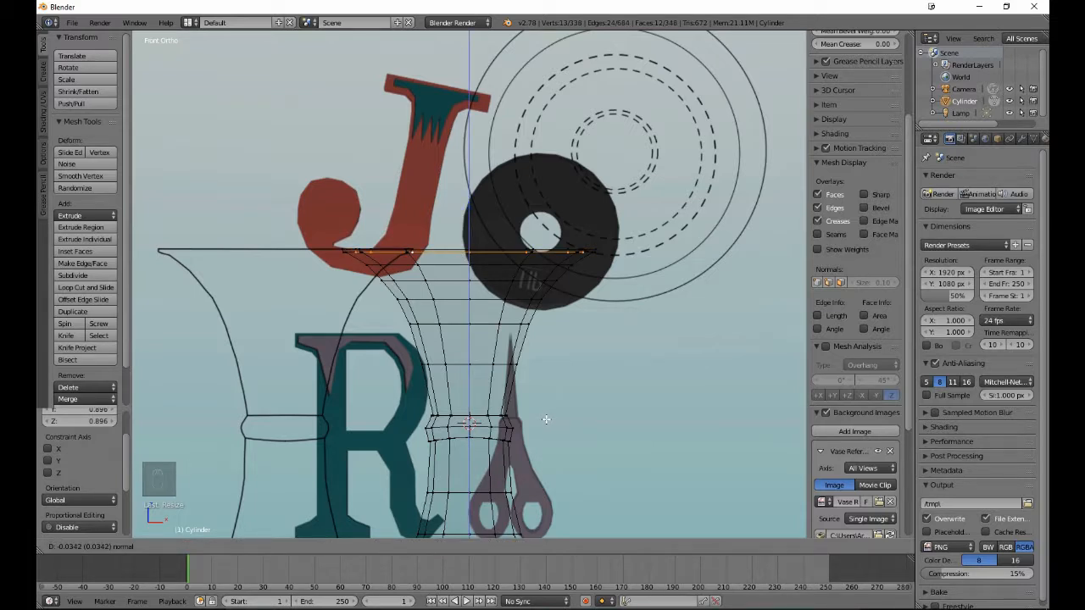
click(546, 418)
scroll(546, 418, up, 4)
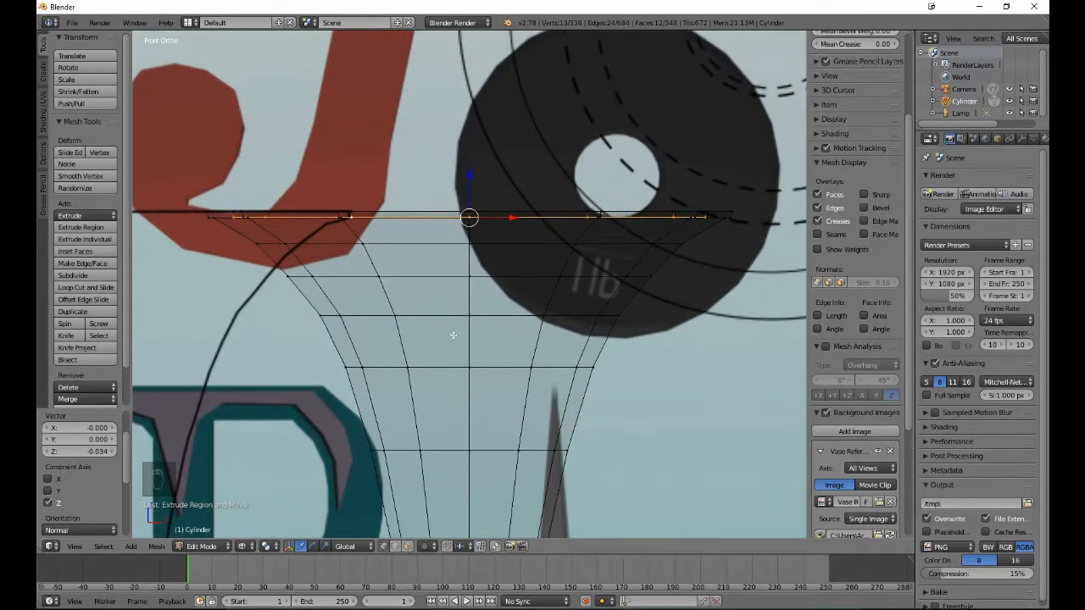
drag(468, 176, 471, 176)
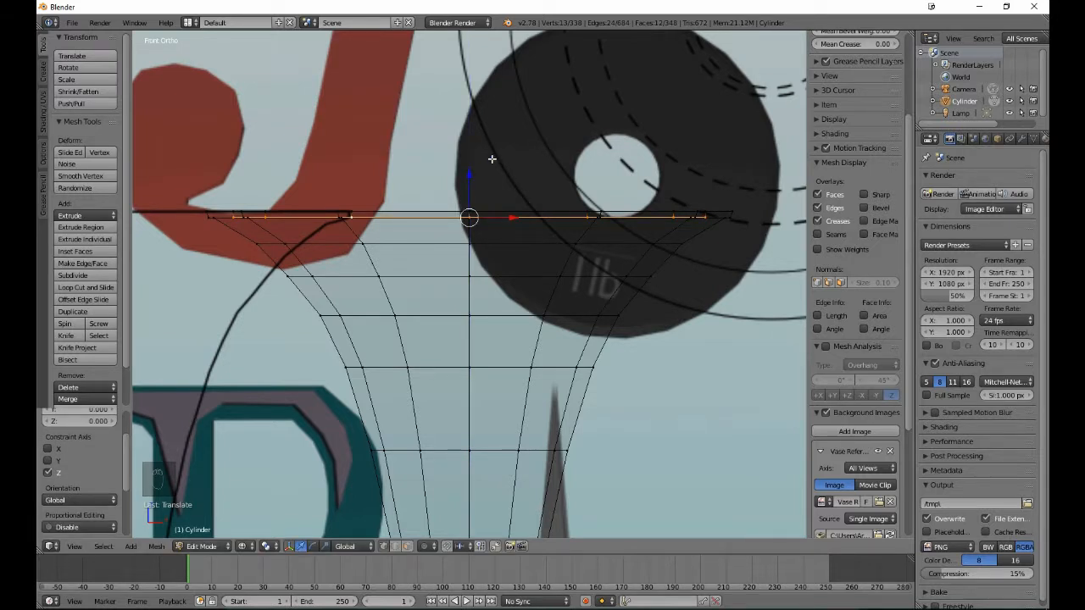
- Extrude the lowered cap in place and scale it to 0.973
key(e)
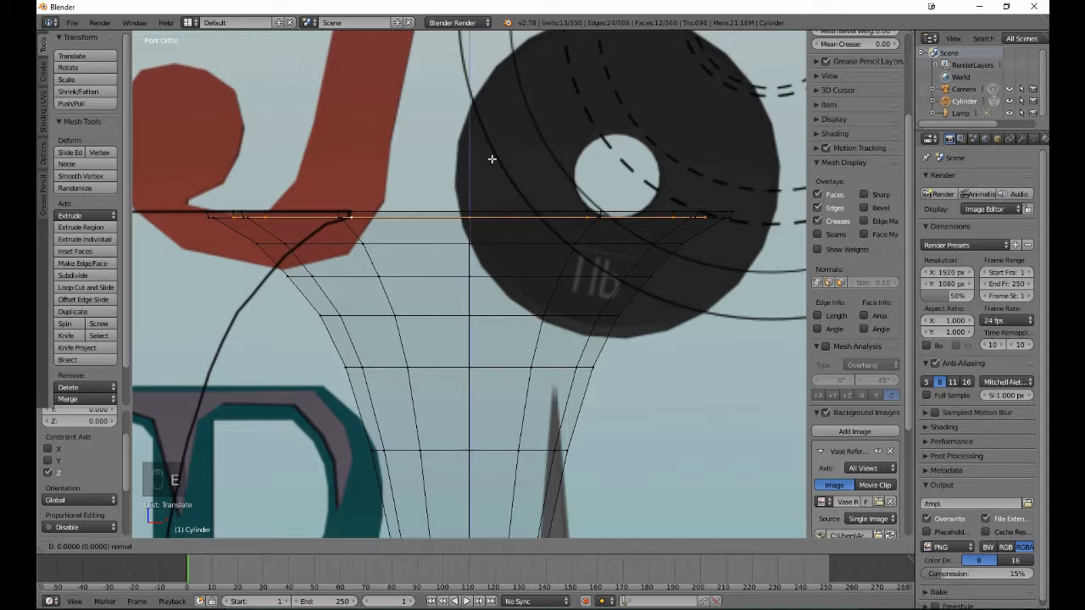
key(s)
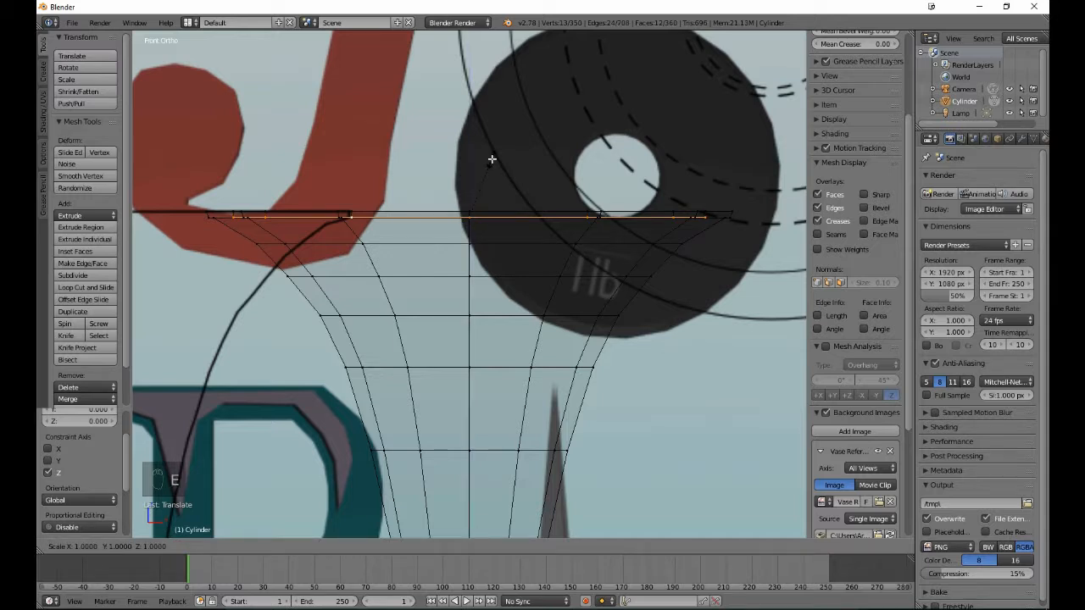
click(491, 160)
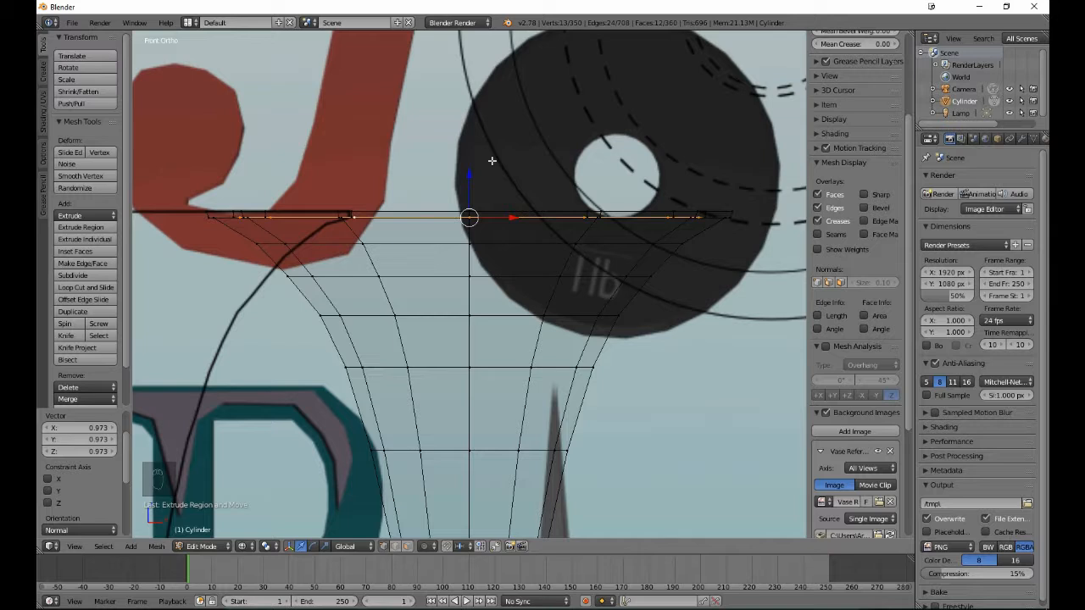
- Extrude the cap again, lower it 0.145 along Z to the next edge loop, and scale it to 0.843
key(e)
right_click(492, 160)
key(g)
key(z)
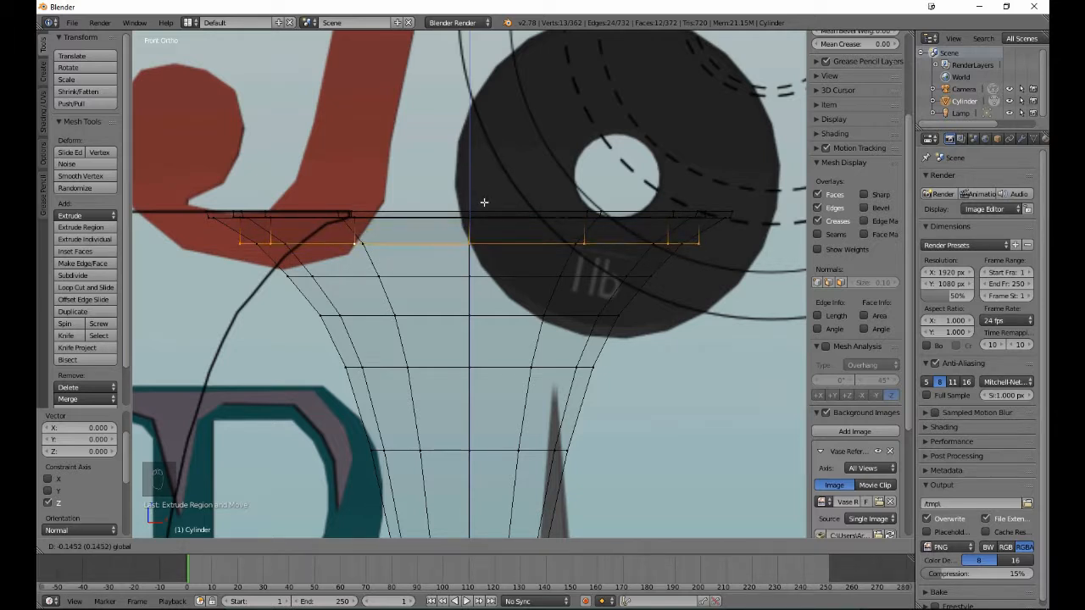
click(484, 202)
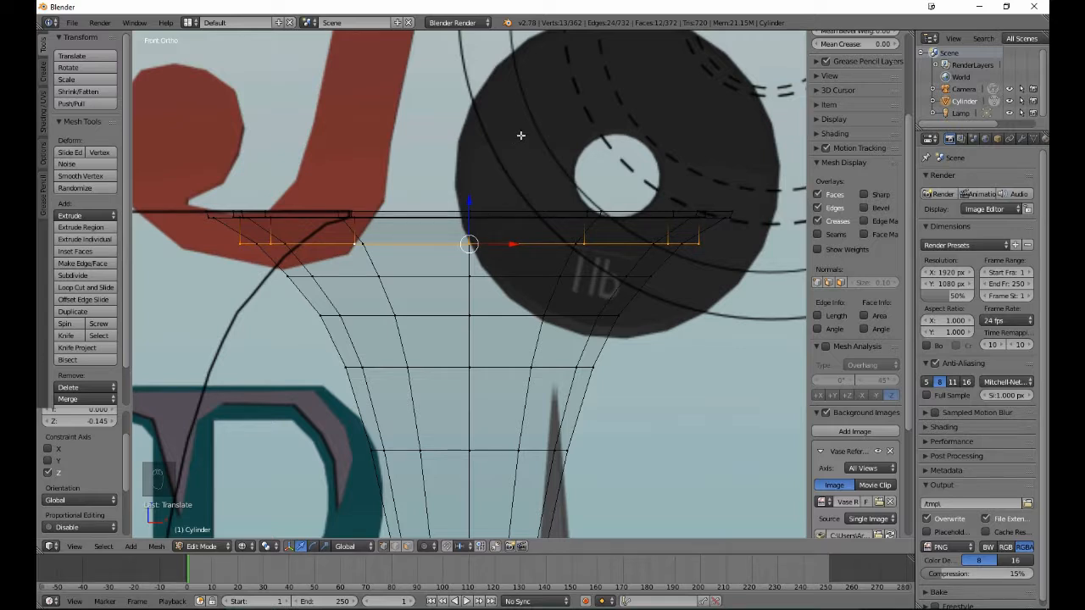
key(s)
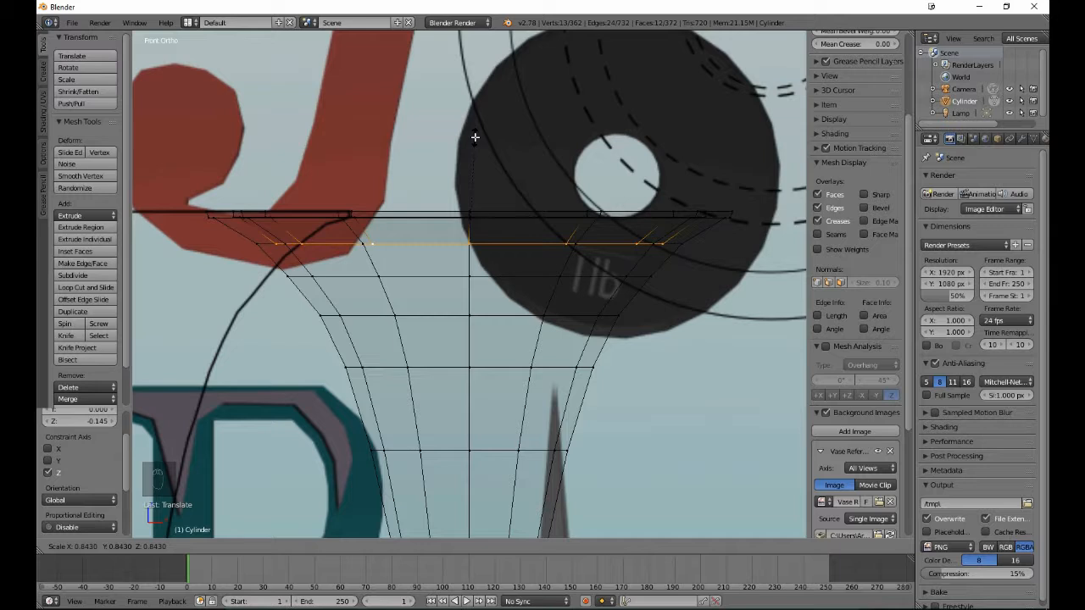
click(475, 136)
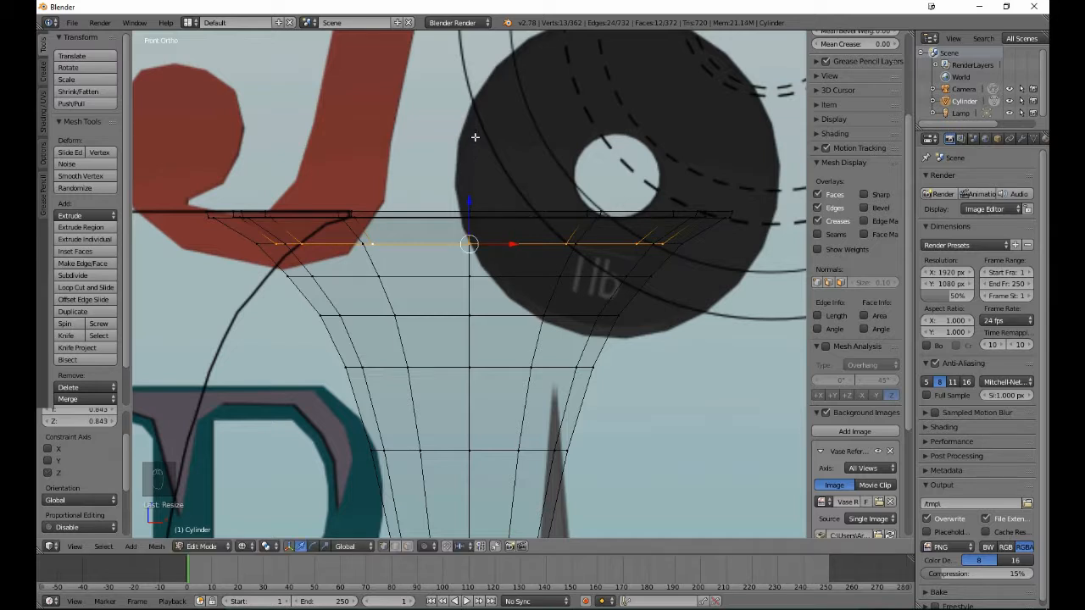
- Extrude the opening's floor, lower it 0.178 along Z, scale it to 0.860, and check the hollow mouth in solid shading and Object Mode
key(e)
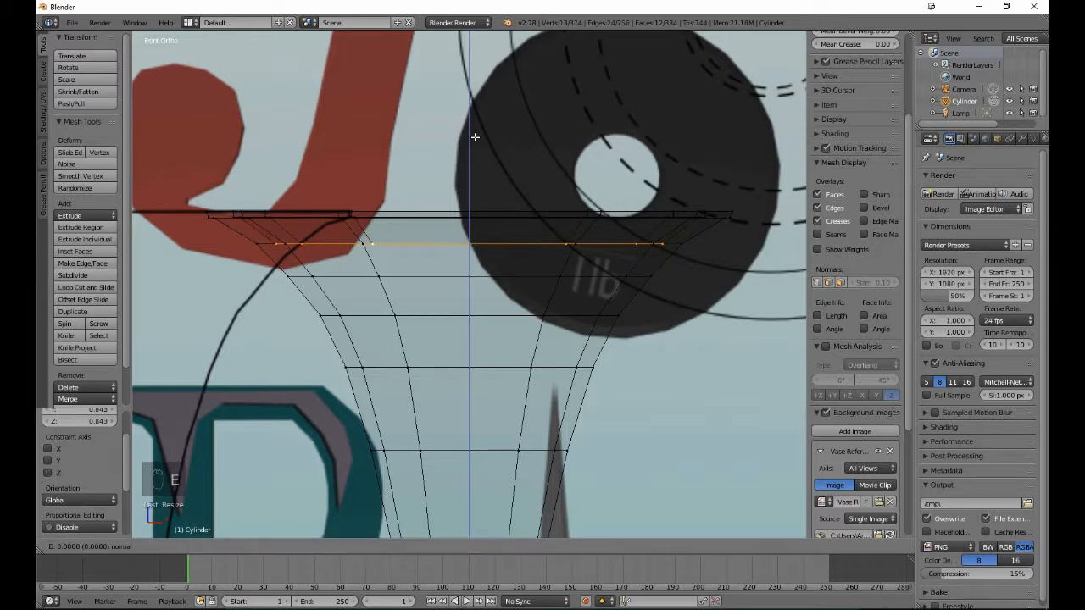
click(475, 137)
drag(467, 203, 474, 235)
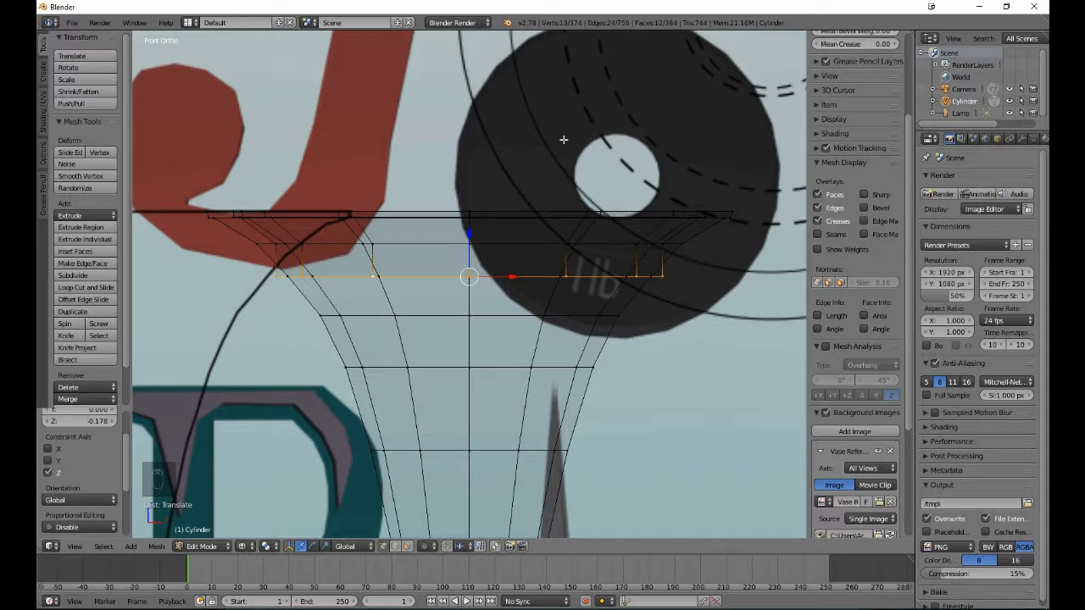
key(s)
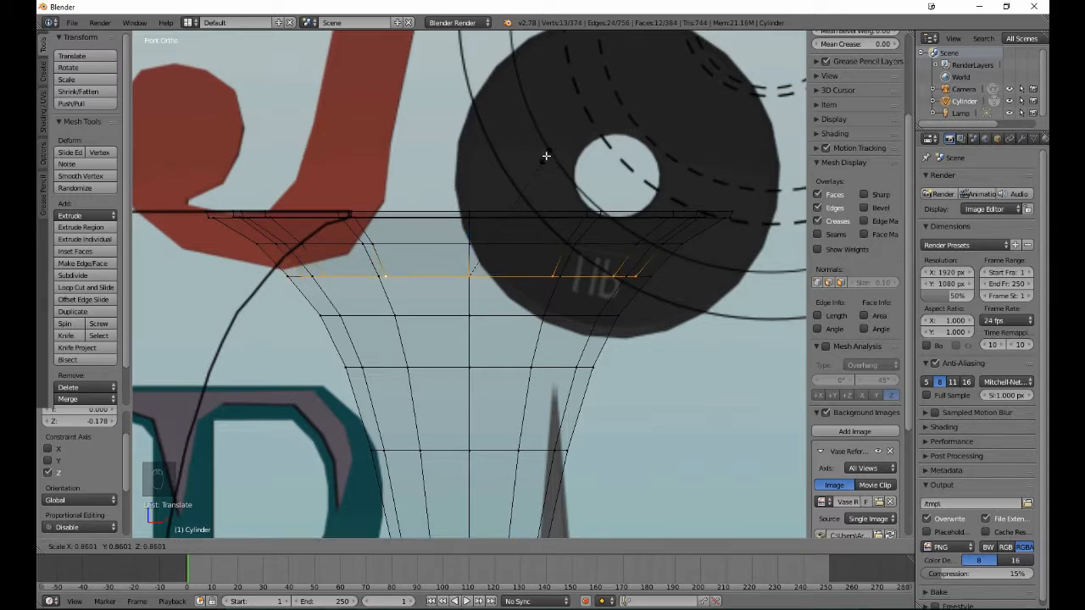
click(545, 156)
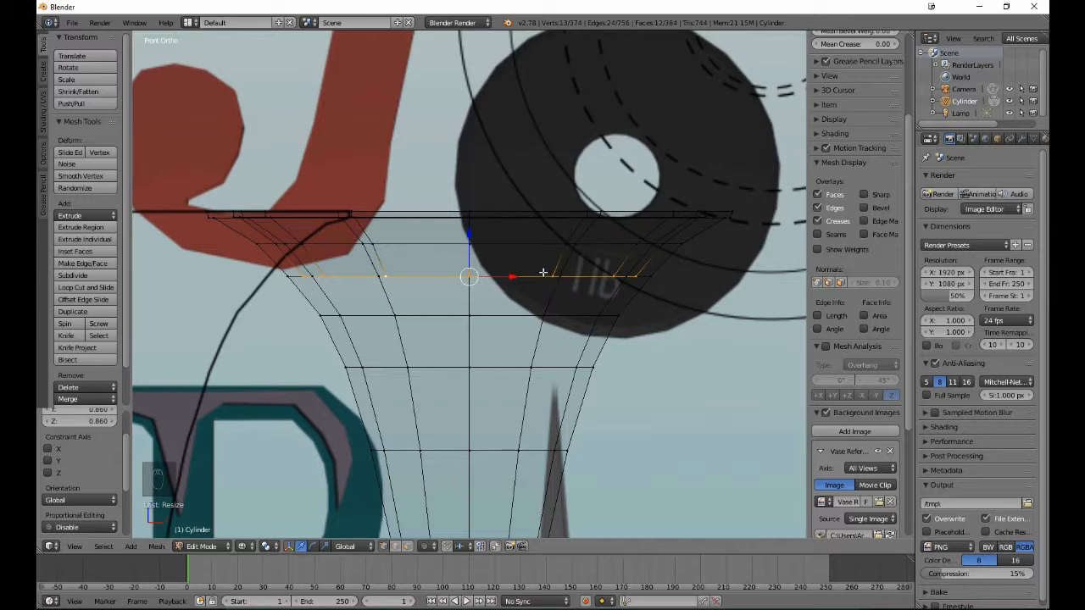
key(z)
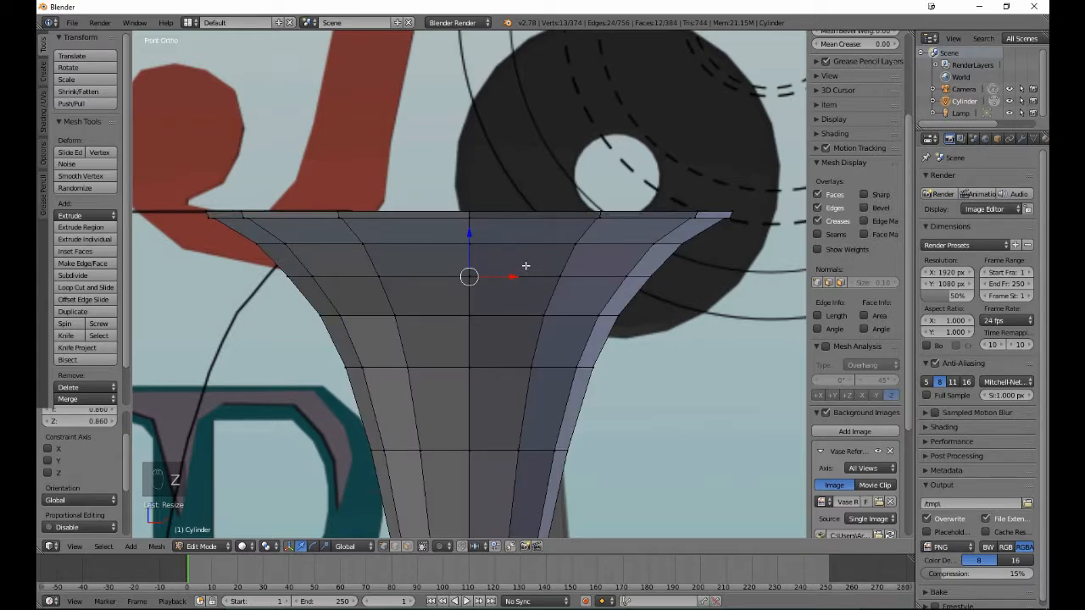
key(Tab)
scroll(526, 264, down, 5)
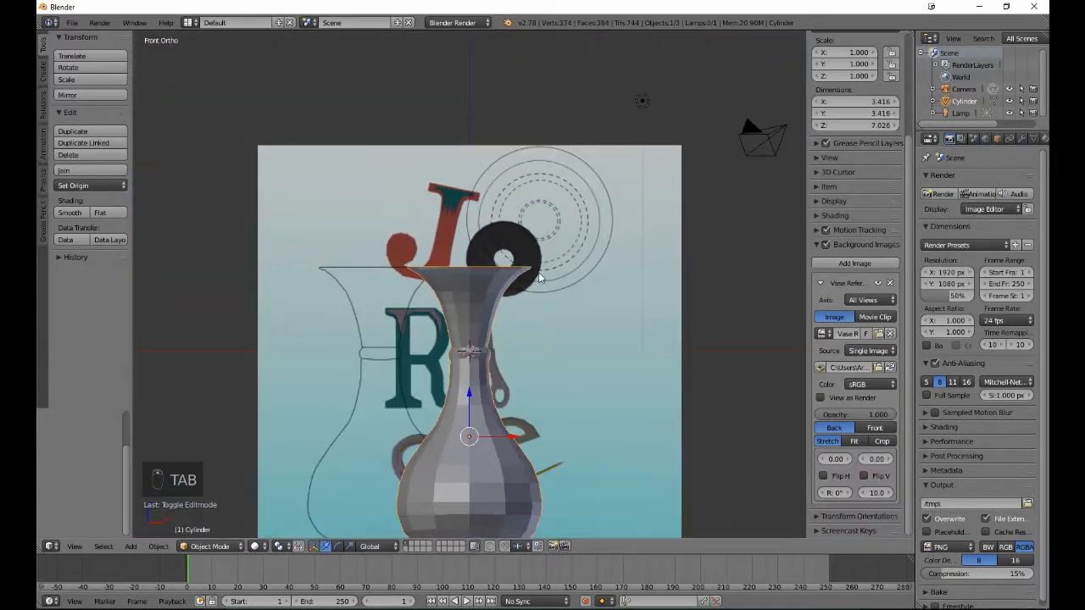
middle_drag(538, 272, 503, 295)
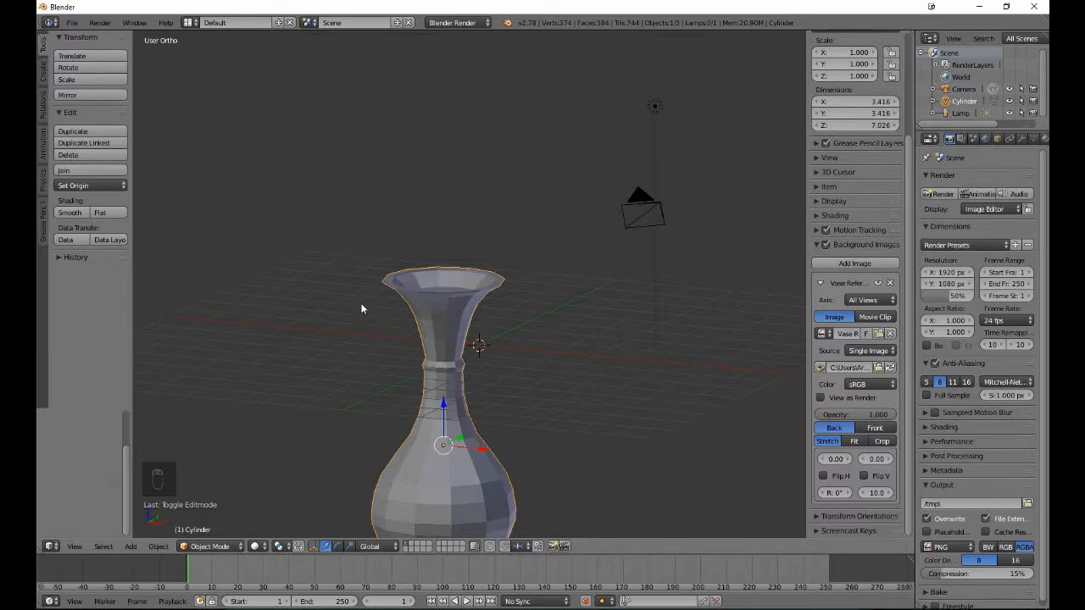
- Extrude the opening's floor down 0.206 to the next edge loop without scaling it, and check the neck in solid shading and Object Mode
key(Tab)
key(KP_1)
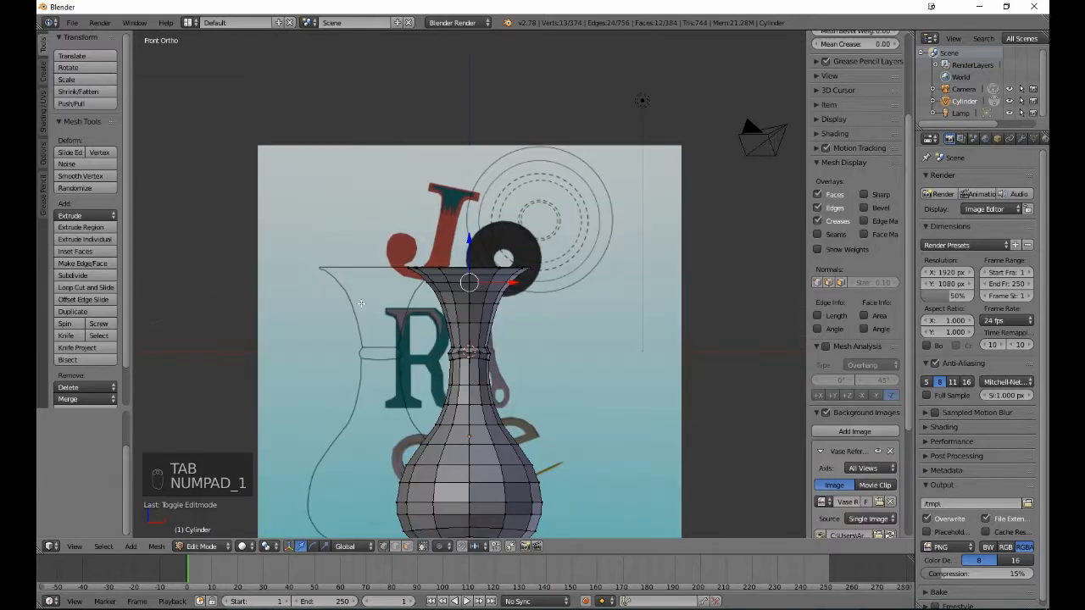
key(z)
scroll(361, 303, up, 6)
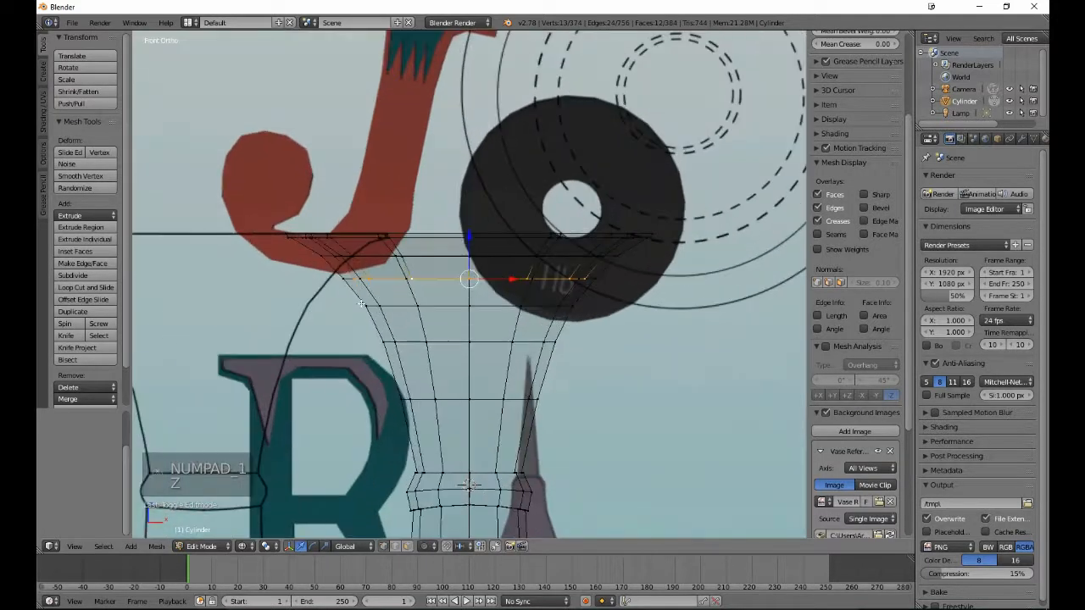
key(e)
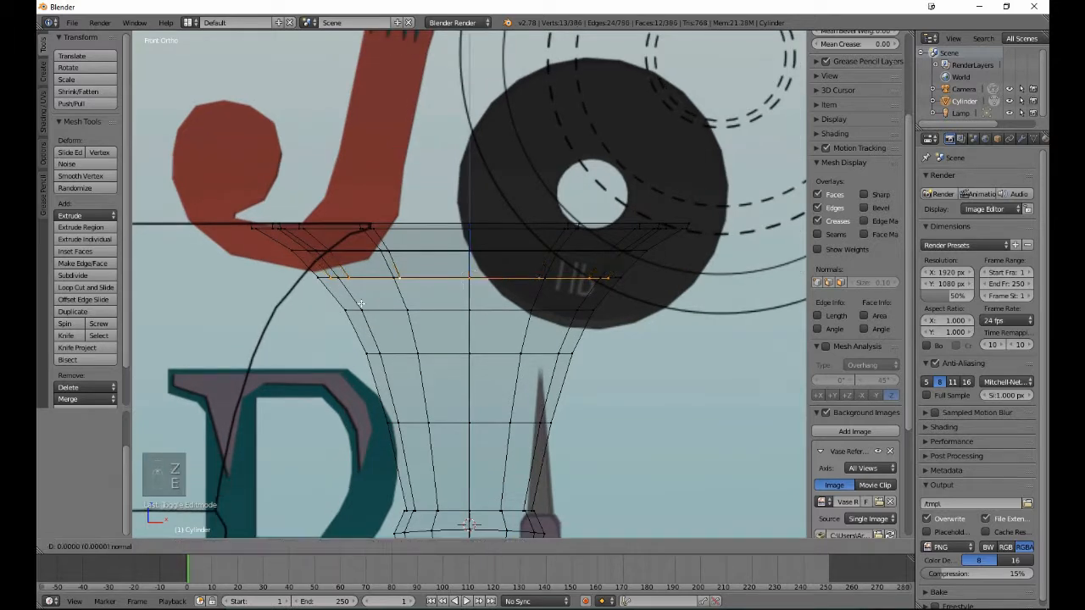
right_click(383, 297)
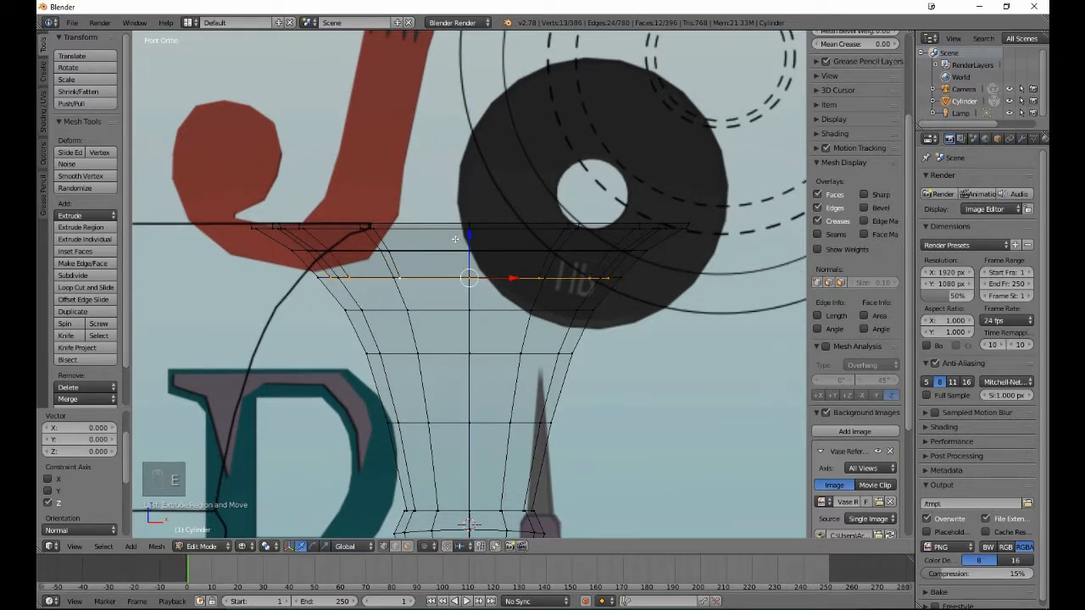
drag(472, 235, 476, 266)
key(z)
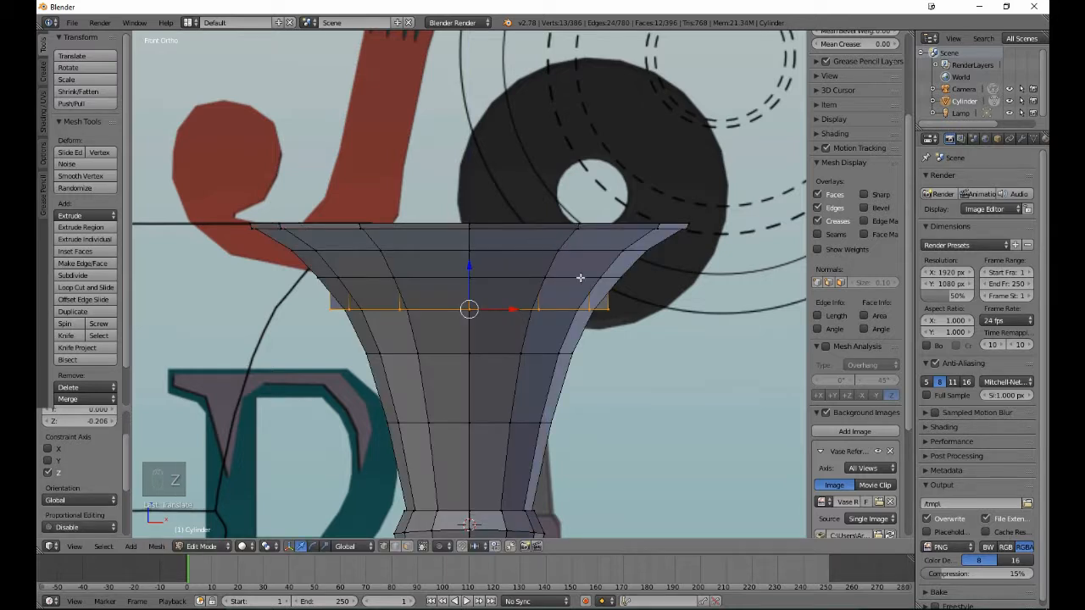
middle_drag(594, 290, 573, 310)
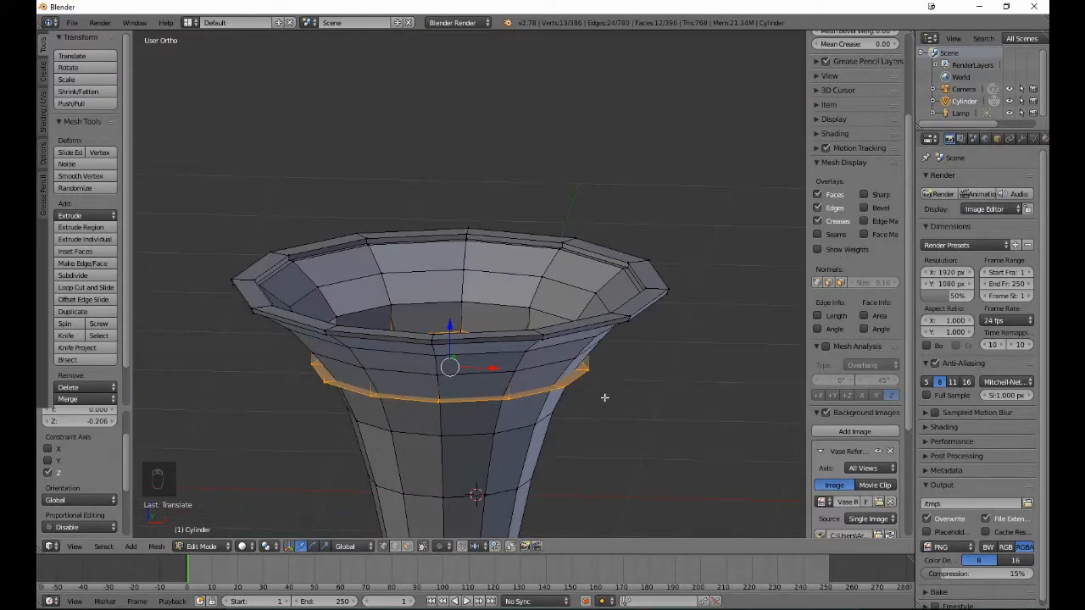
key(Tab)
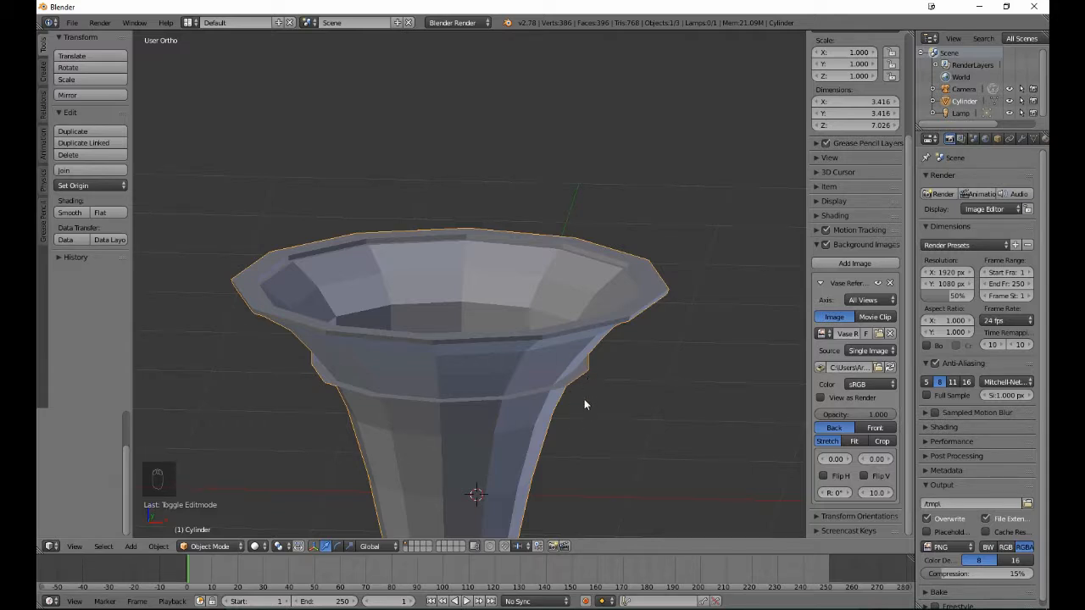
- Return to Edit Mode in the right wireframe view and scale the opening's floor to 0.836 and again to 0.983, fitting it inside the wall
scroll(585, 404, down, 4)
middle_drag(543, 413, 594, 380)
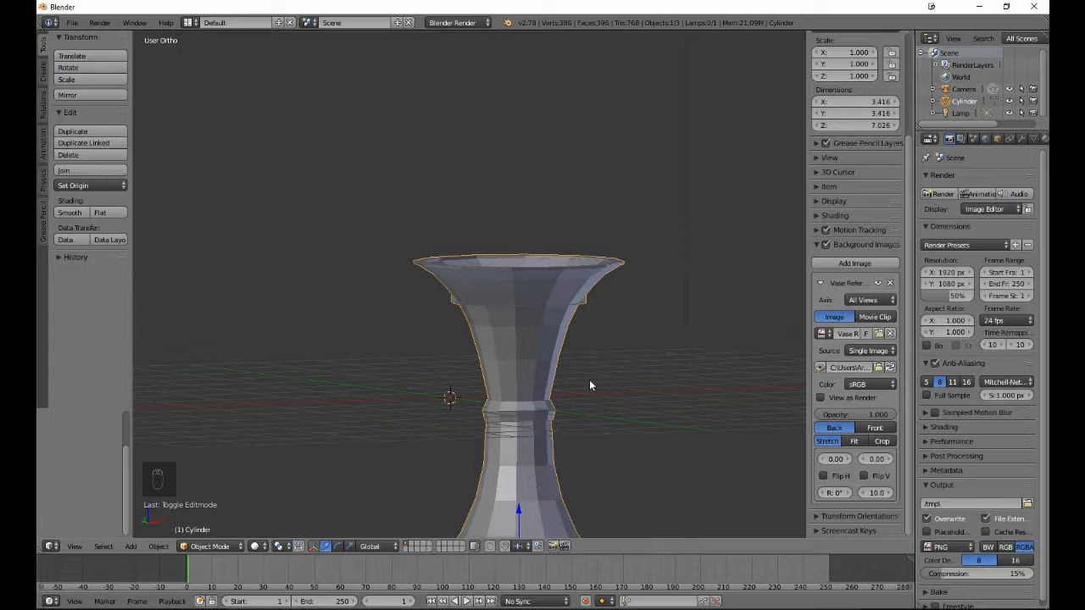
key(KP_3)
key(Tab)
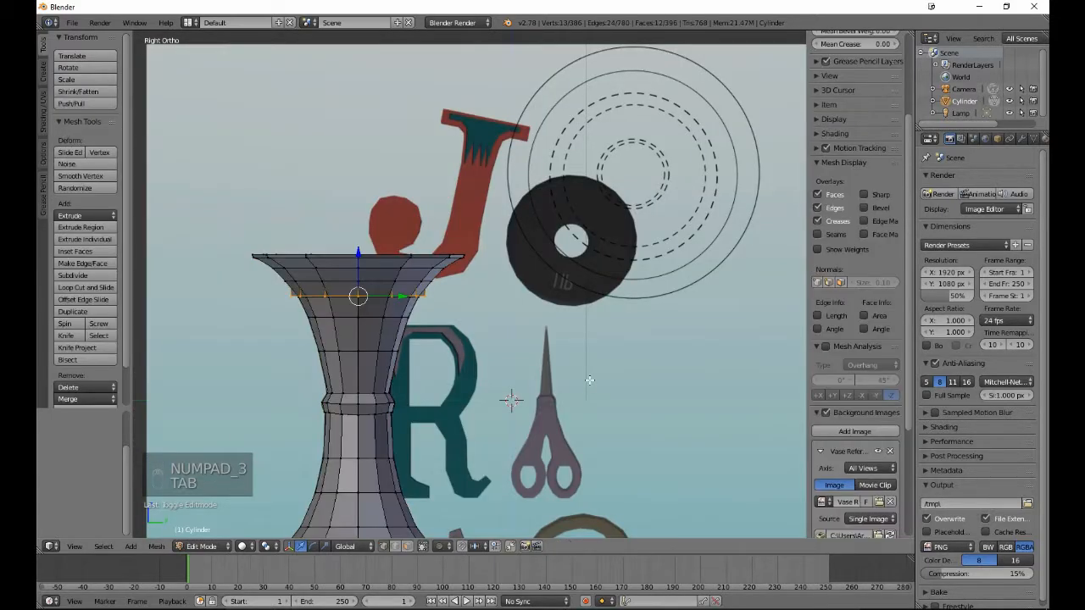
key(z)
scroll(589, 380, up, 4)
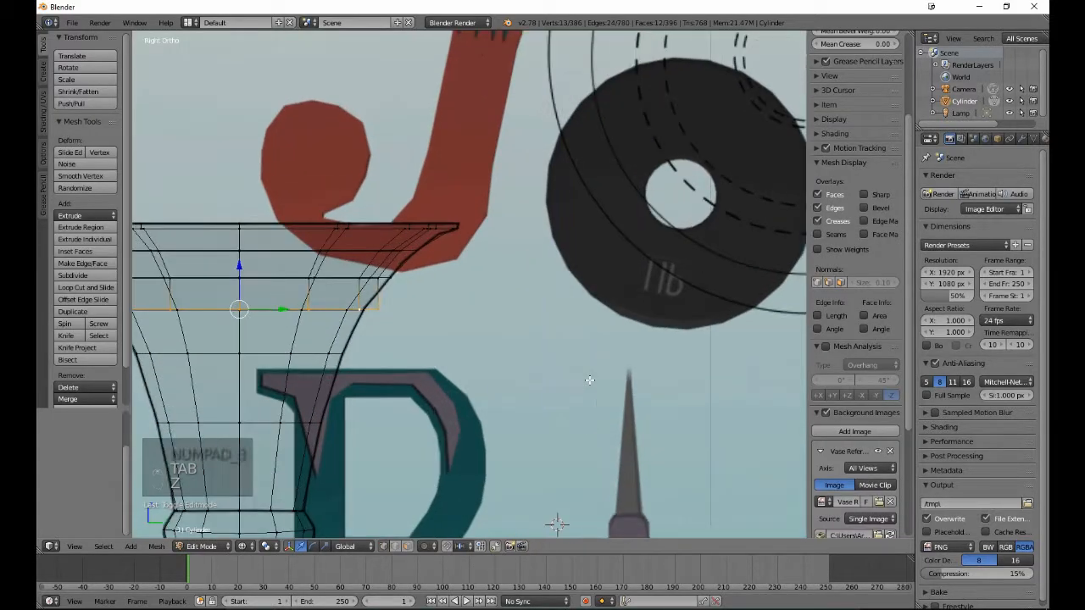
shift+middle_drag(331, 399, 526, 385)
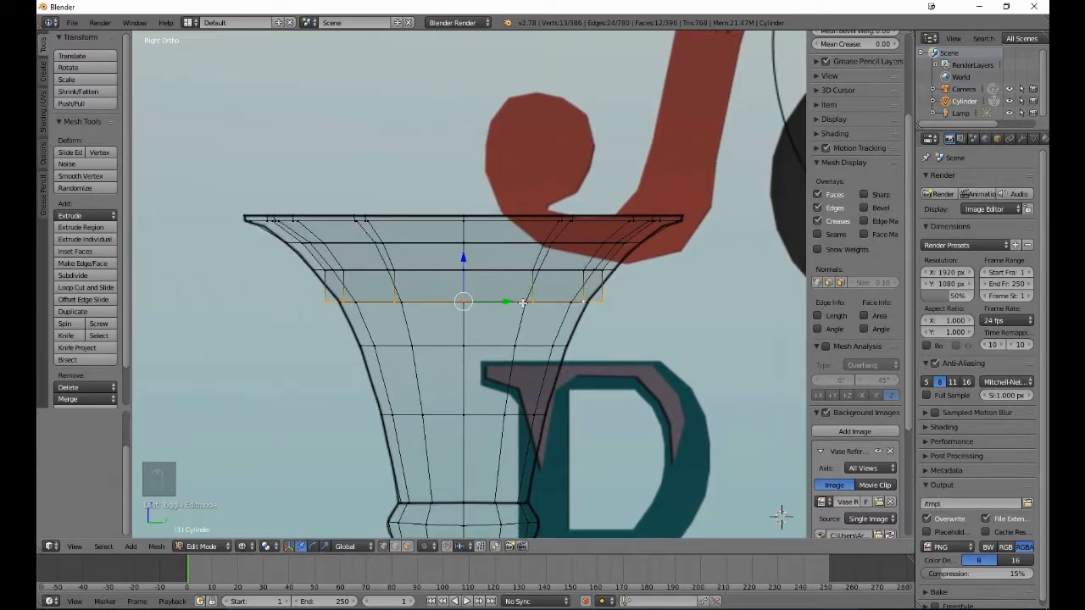
key(s)
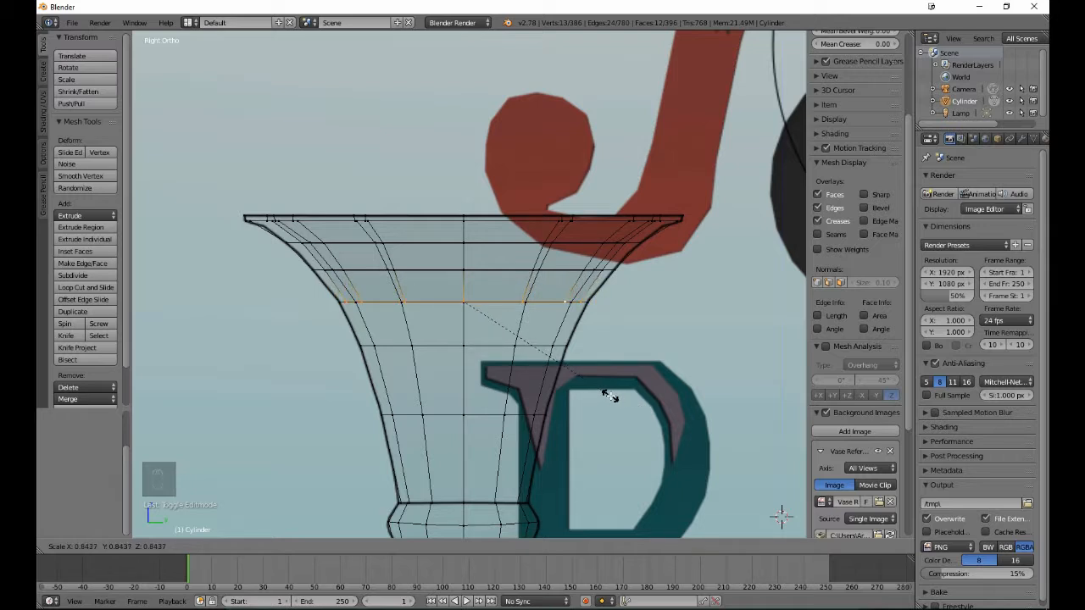
click(609, 395)
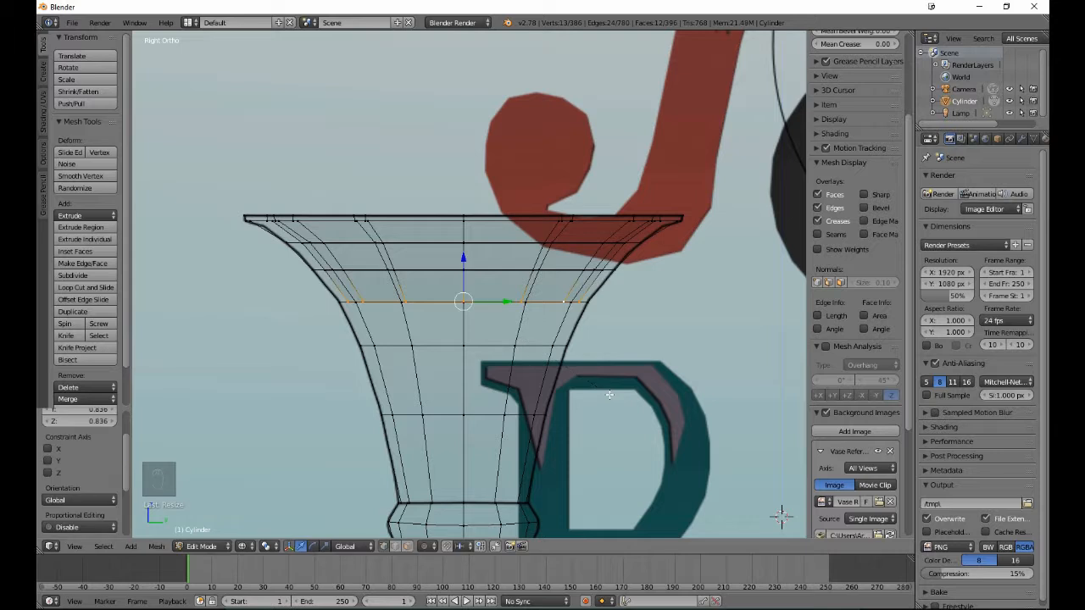
key(s)
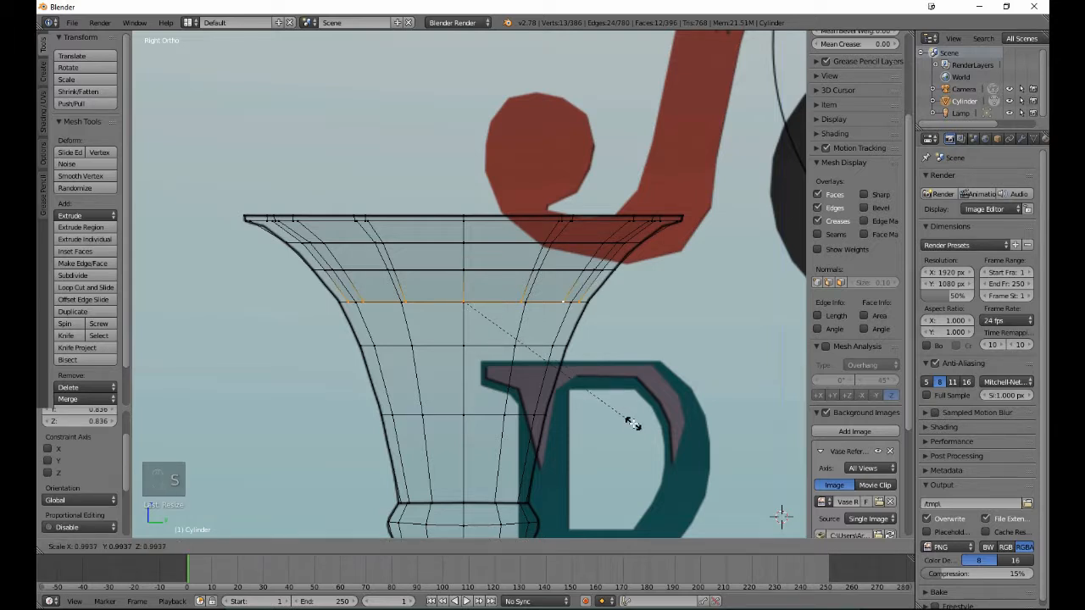
click(631, 422)
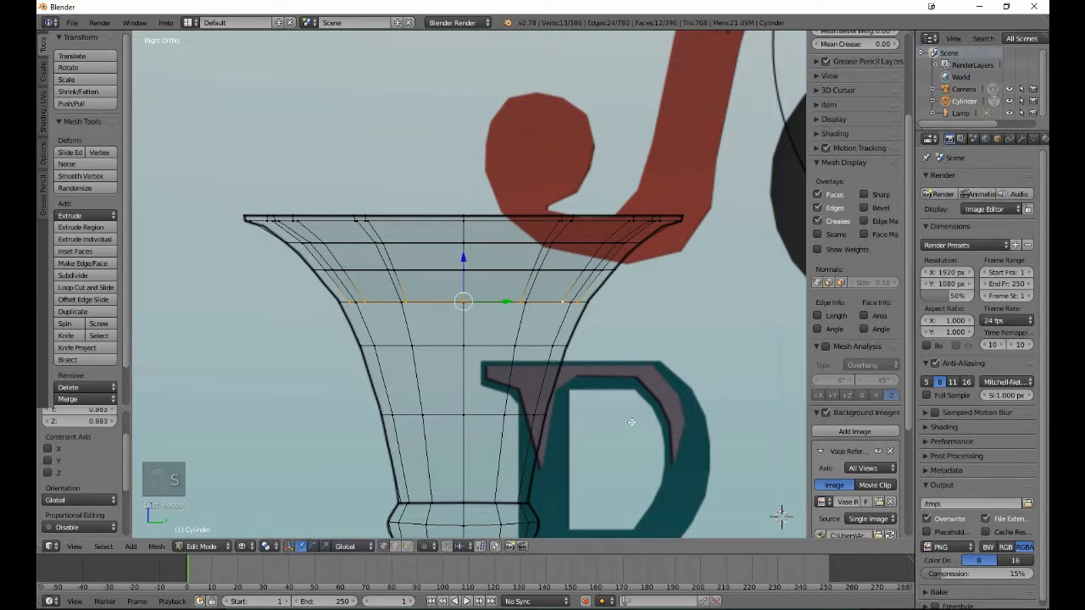
- Extrude the opening's floor, lower it 0.289 along Z to the next edge loop, and scale it to about 0.83
key(e)
click(631, 423)
drag(462, 266, 466, 309)
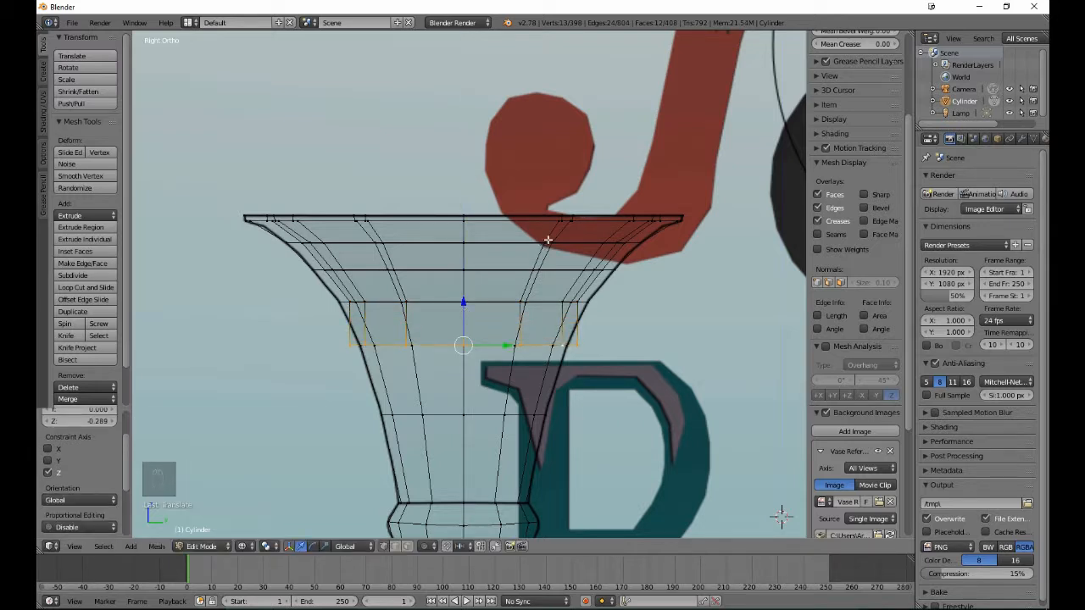
key(s)
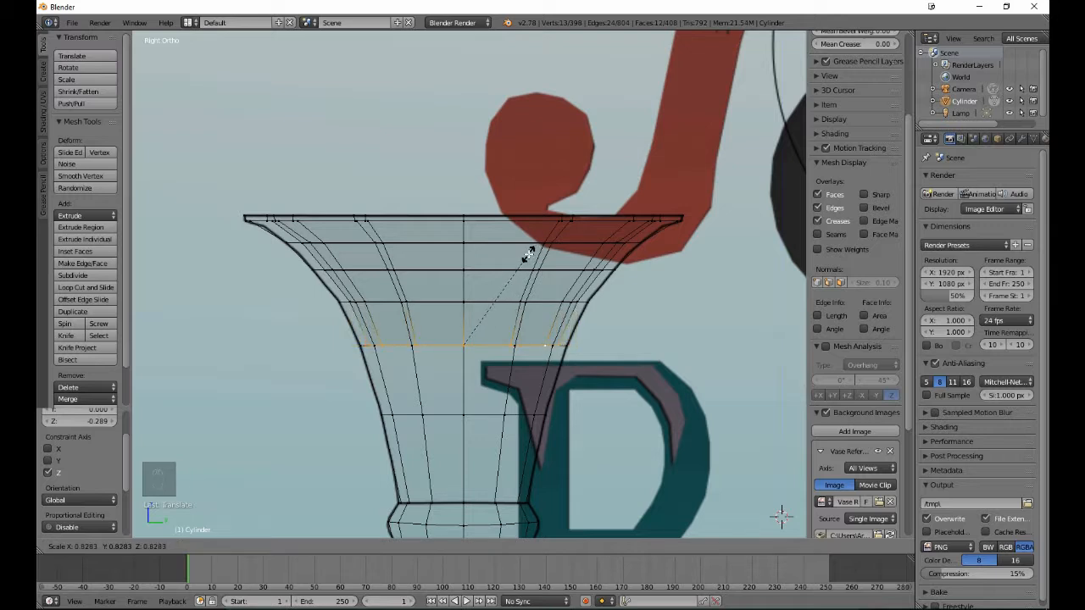
click(528, 254)
- Extrude the inner floor again, lower it 0.455 along Z to the last edge loop above the neck ring, and scale it to 0.798
key(e)
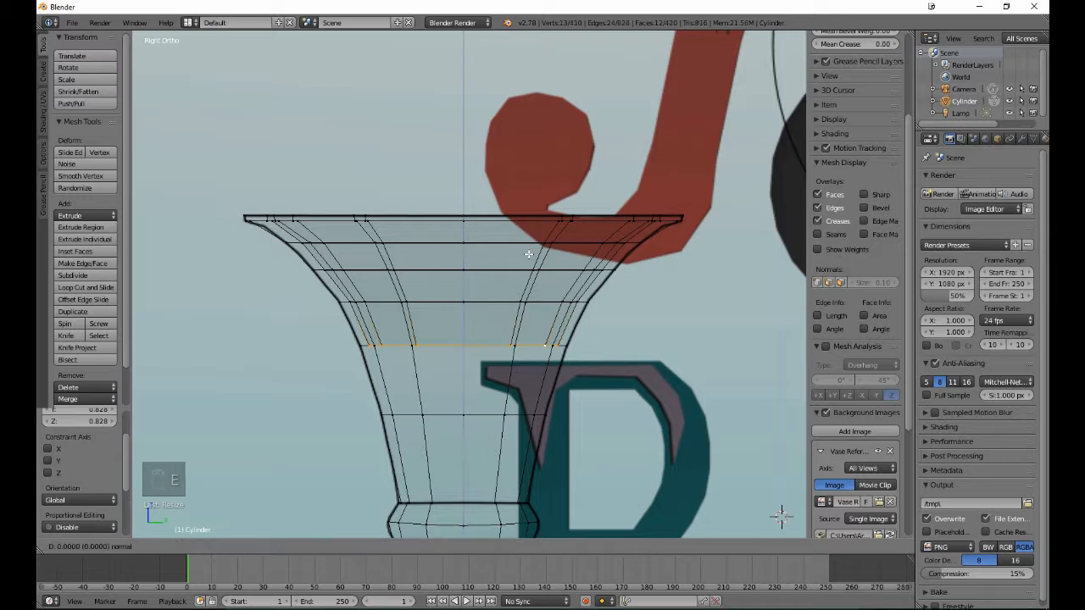
click(473, 370)
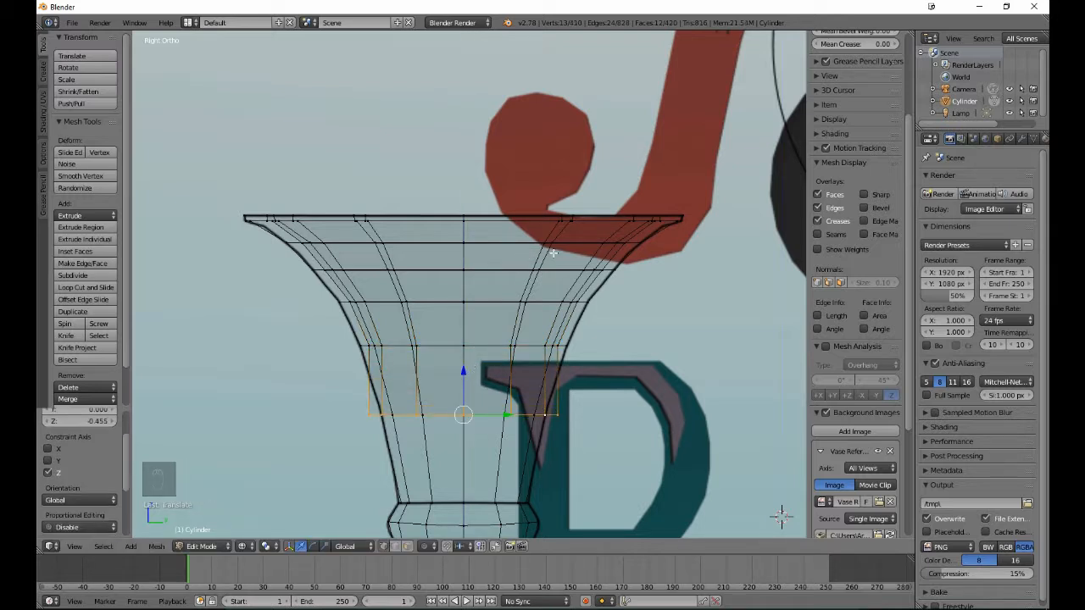
key(s)
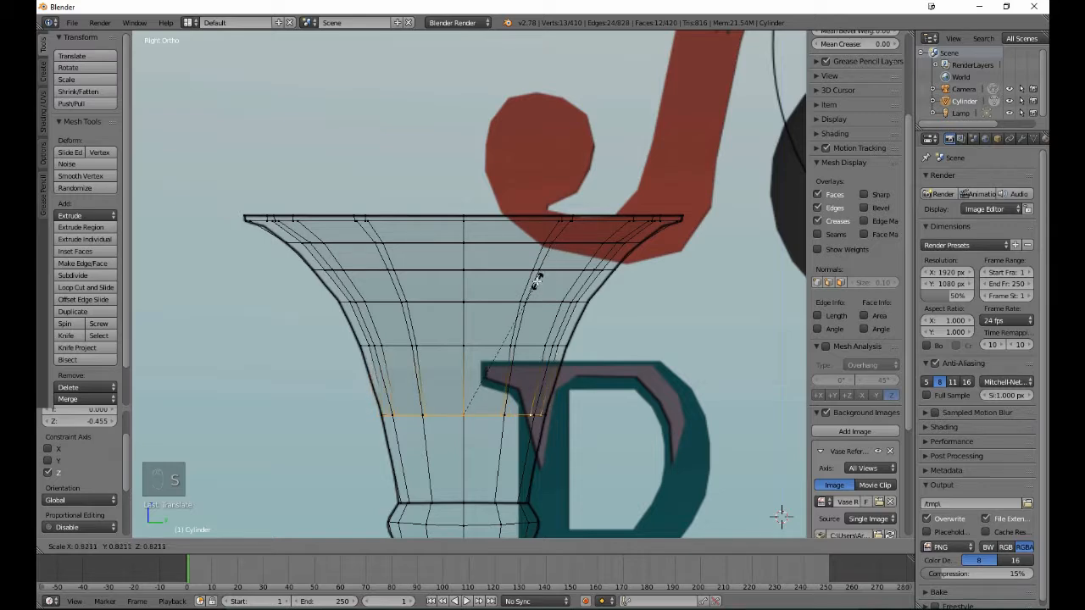
click(536, 285)
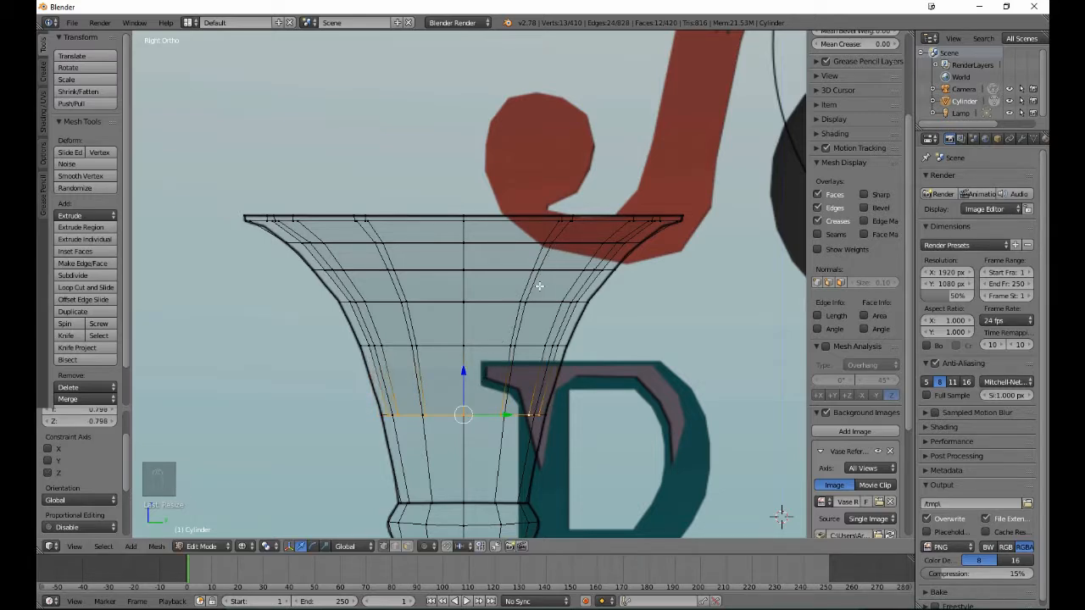
- Extrude the inner floor, lower it 0.578 along Z to the upper edge of the neck ring, and scale it to 0.745
ctrl+scroll(550, 296, down, 4)
ctrl+scroll(551, 295, down, 3)
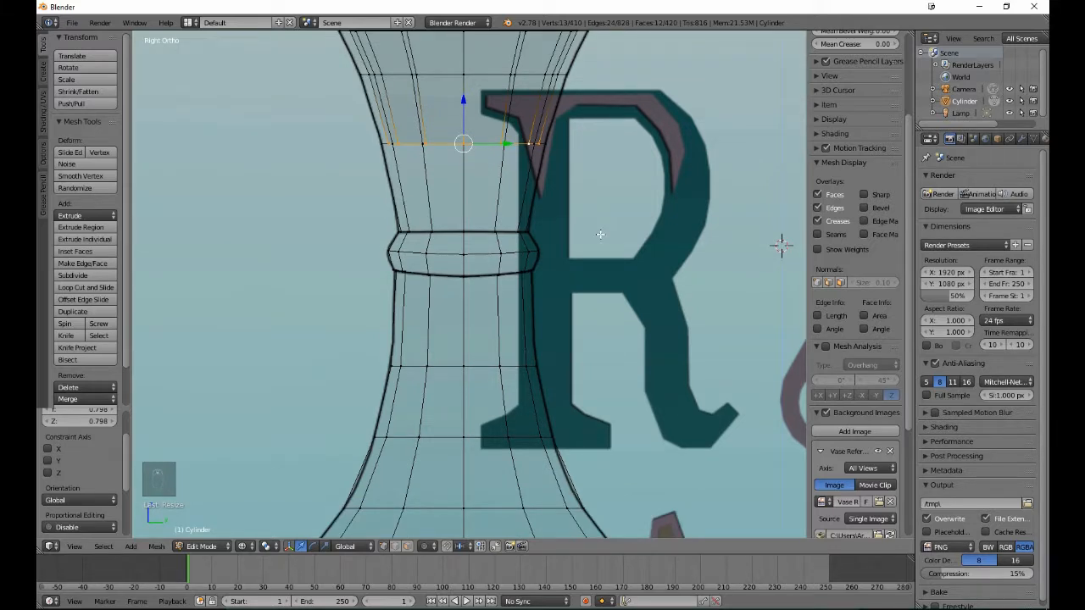
key(e)
right_click(598, 234)
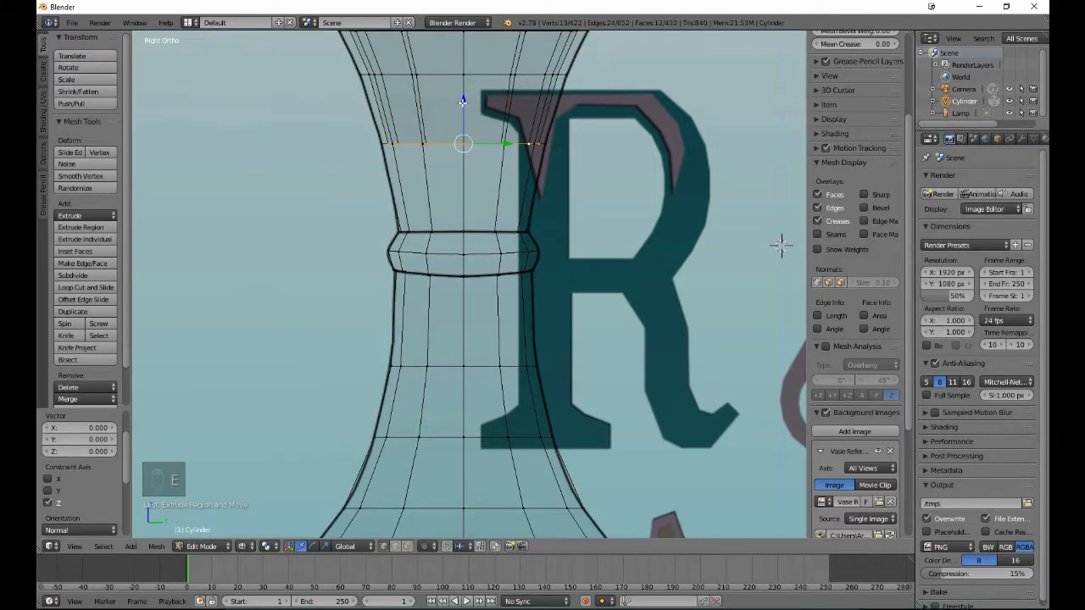
drag(462, 101, 468, 190)
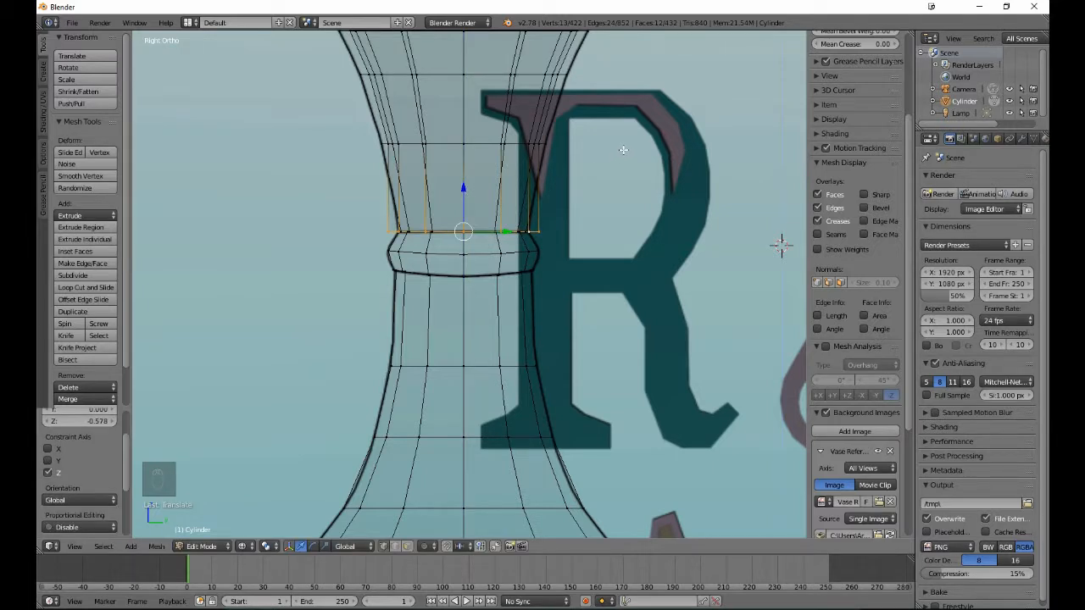
key(s)
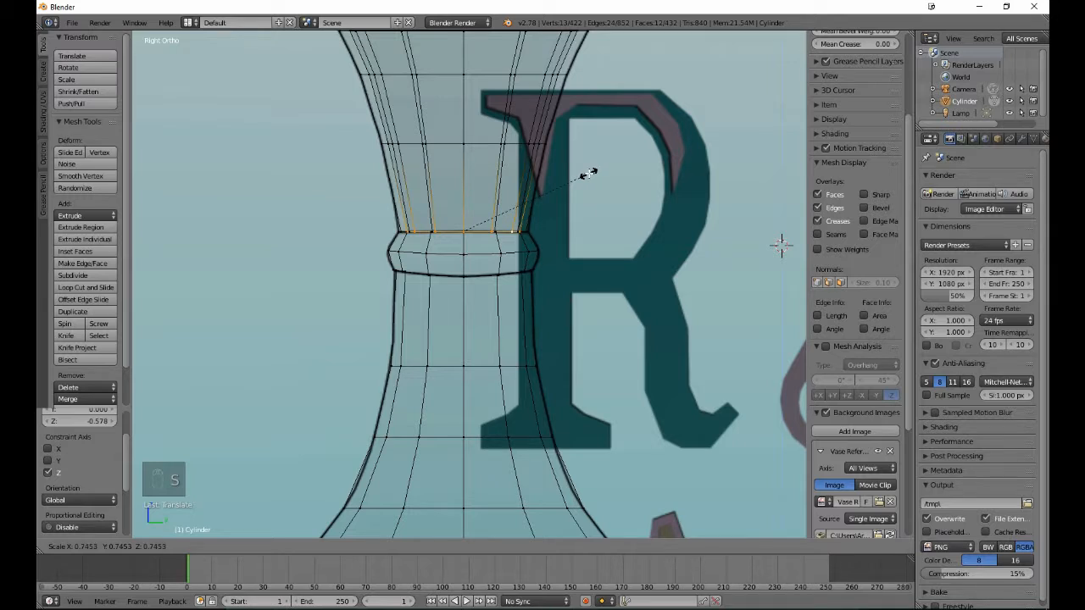
click(589, 172)
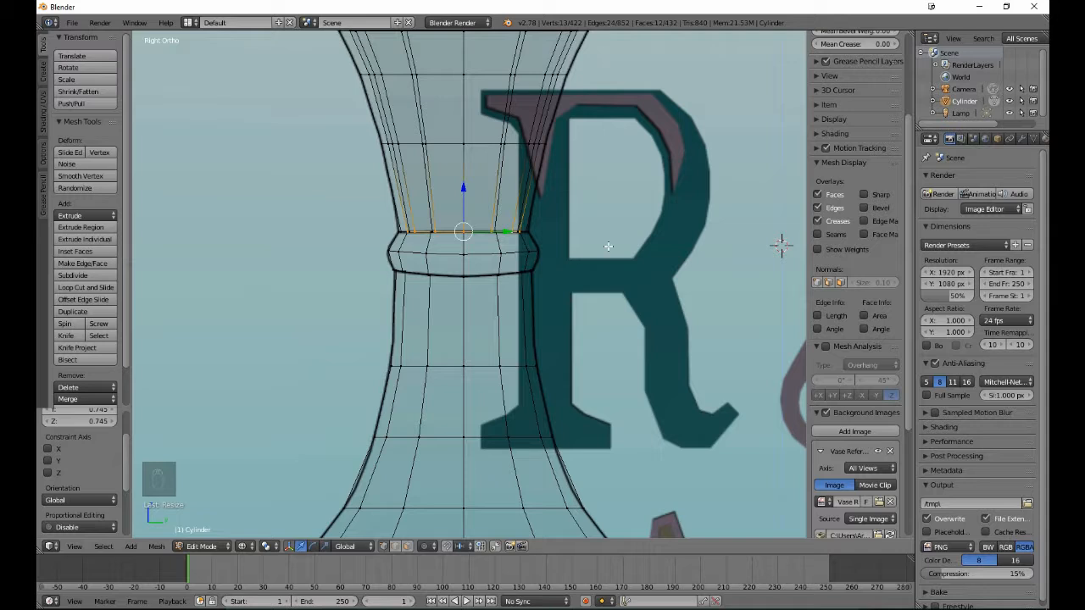
- Extrude the inner floor 0.879 down past the neck ring, nudge it another 0.004 down onto the edge loop, and scale it to 1.138
key(e)
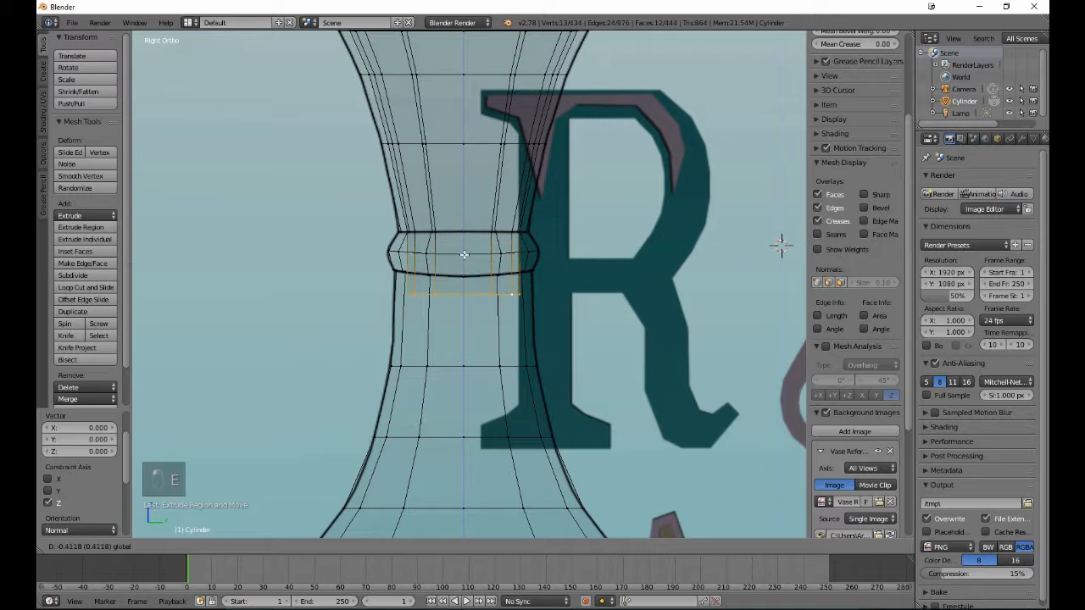
click(460, 322)
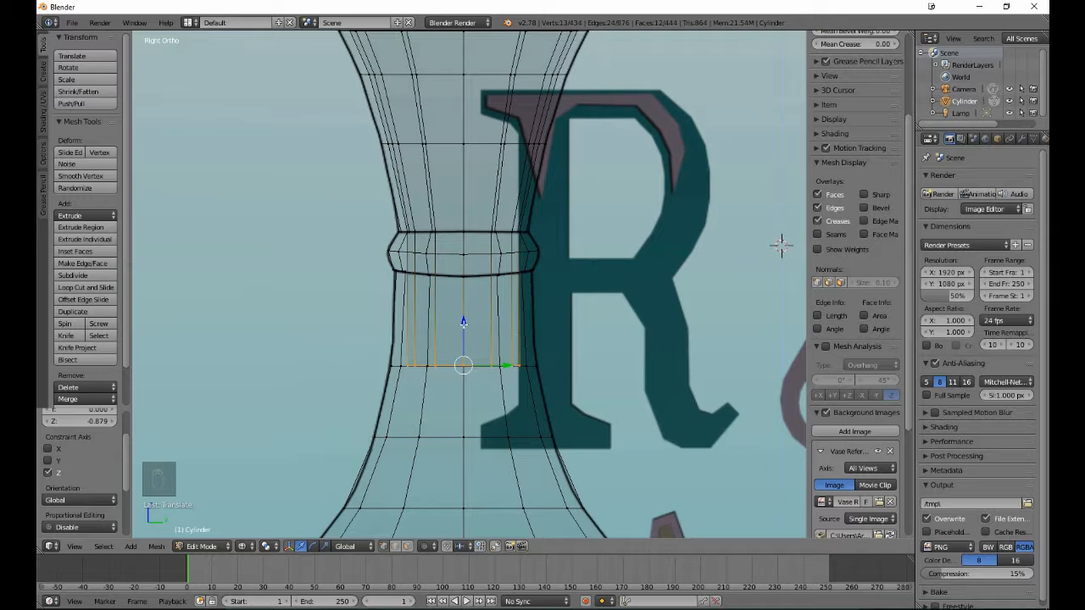
drag(463, 322, 464, 325)
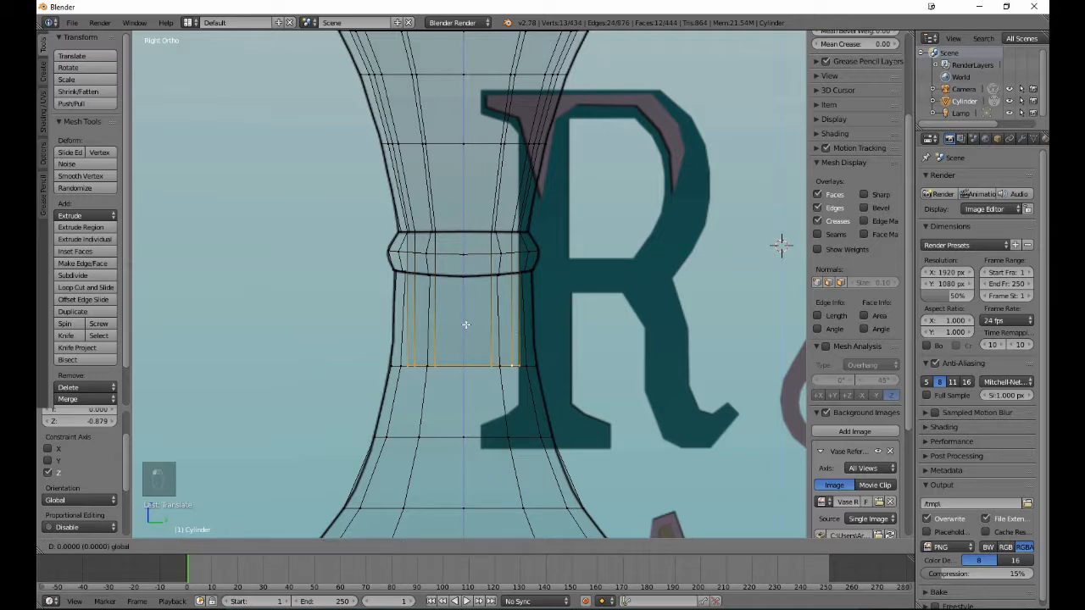
drag(467, 325, 464, 323)
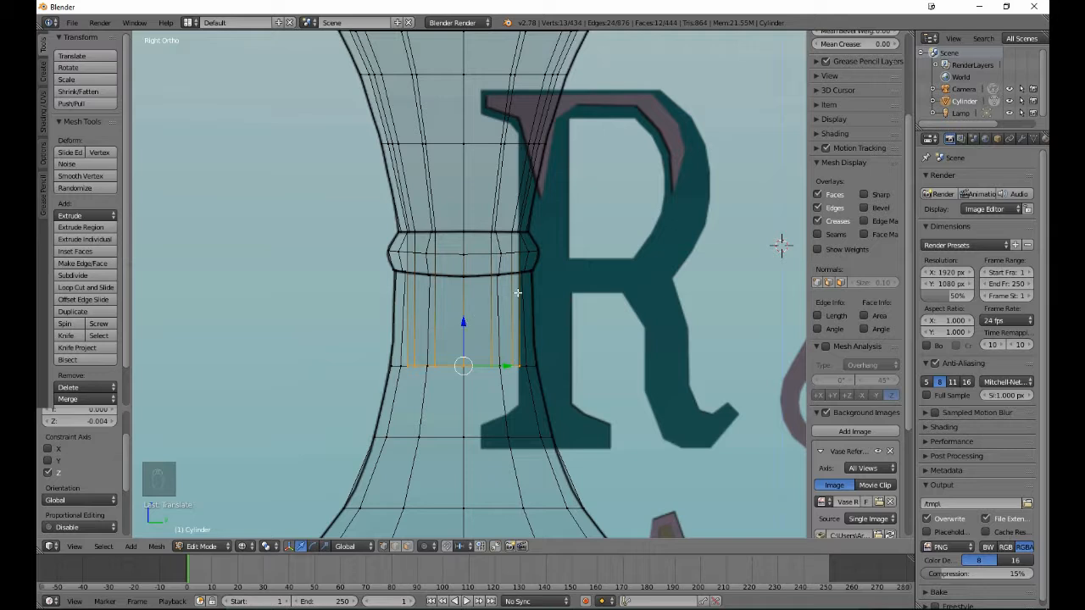
key(s)
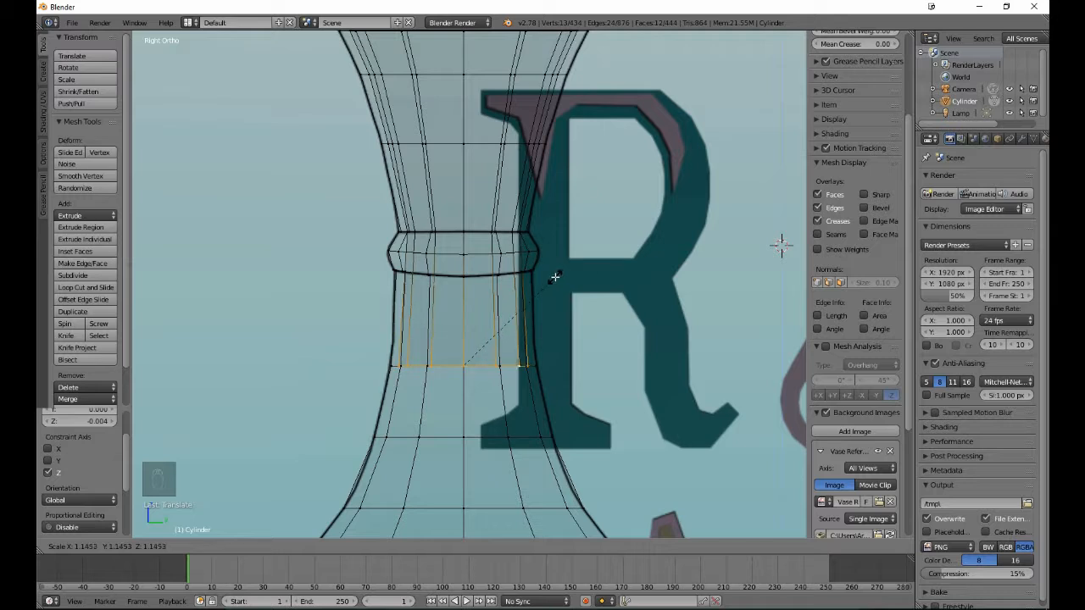
click(554, 277)
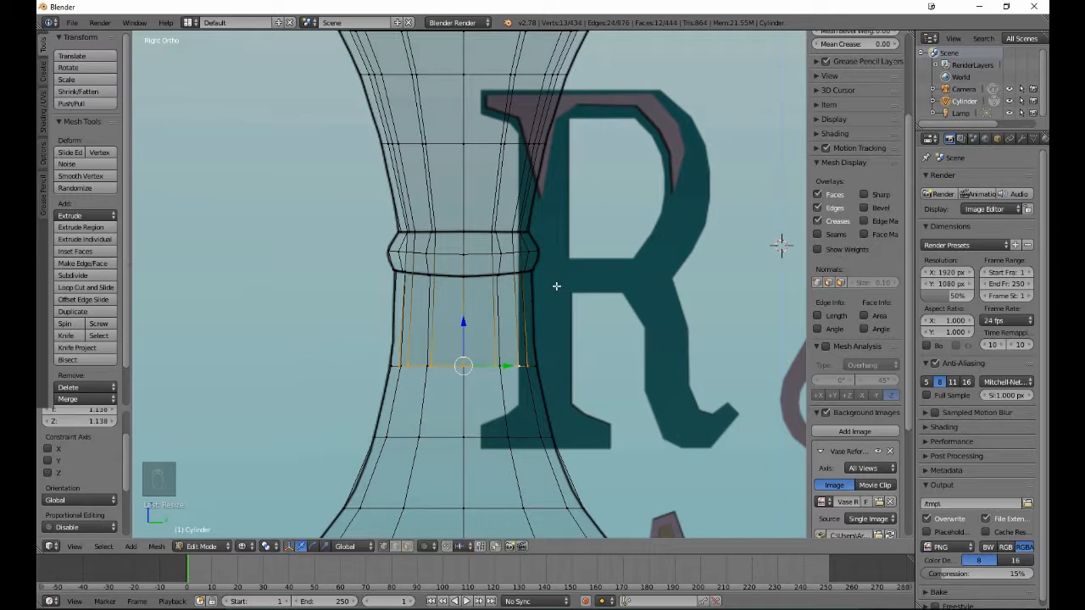
- Extrude the inner floor below the neck ring, lower it 0.467 along Z to the next edge loop, and scale it to 1.236
key(e)
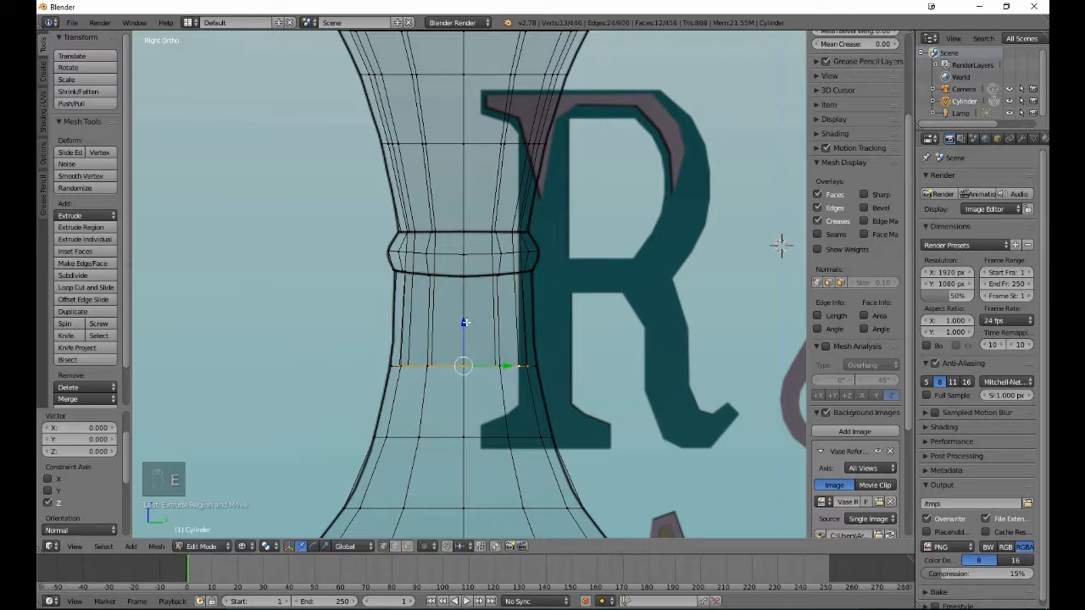
click(468, 392)
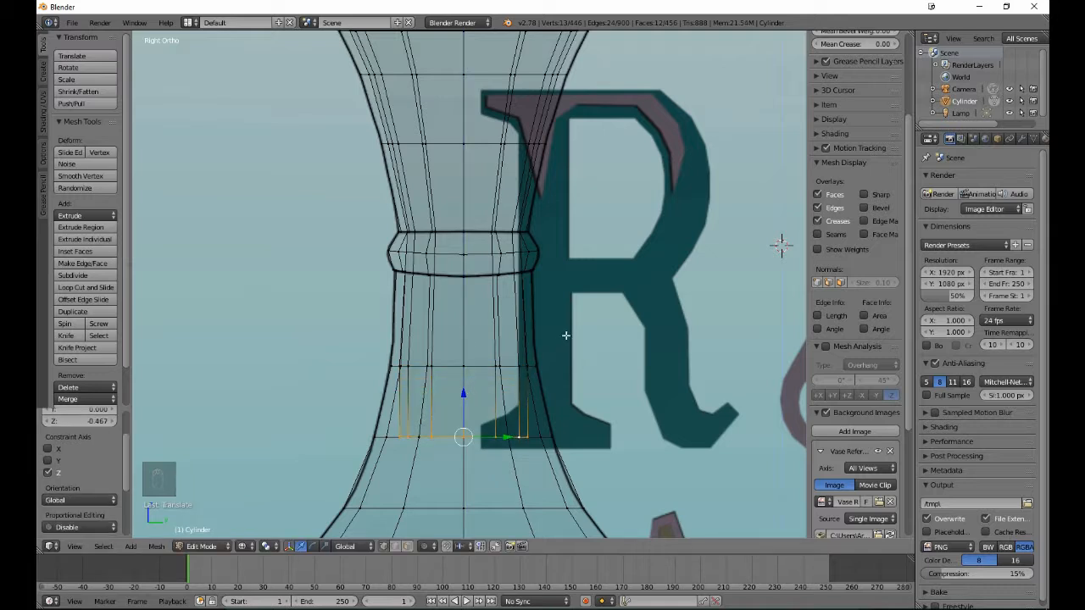
key(s)
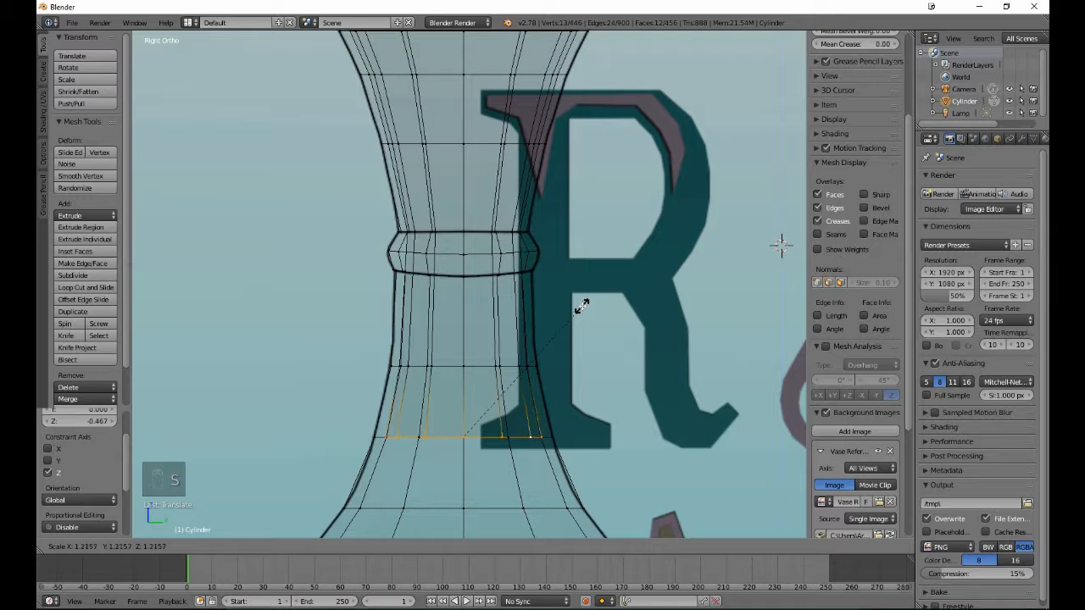
click(584, 302)
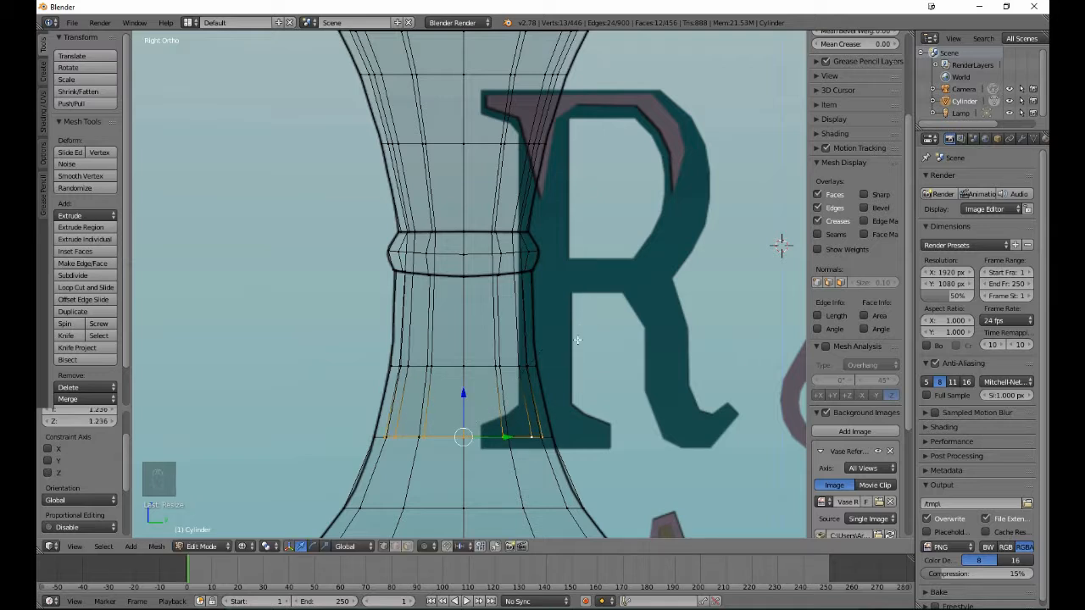
- Extrude the inner floor, lower it 0.467 along Z to the edge loop where the body widens, and scale it to 1.369
ctrl+scroll(579, 339, down, 5)
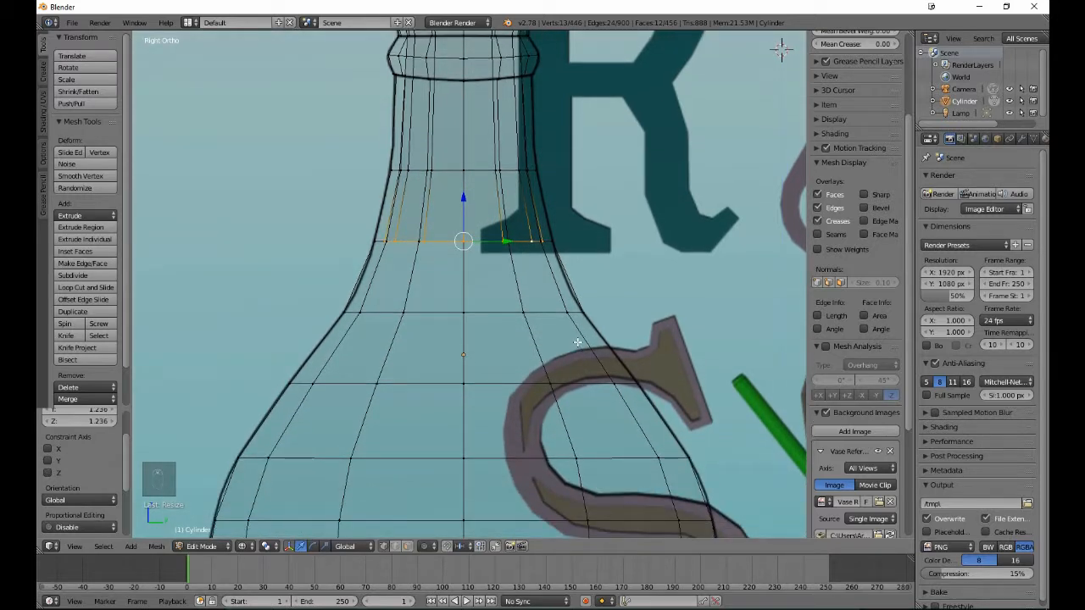
key(e)
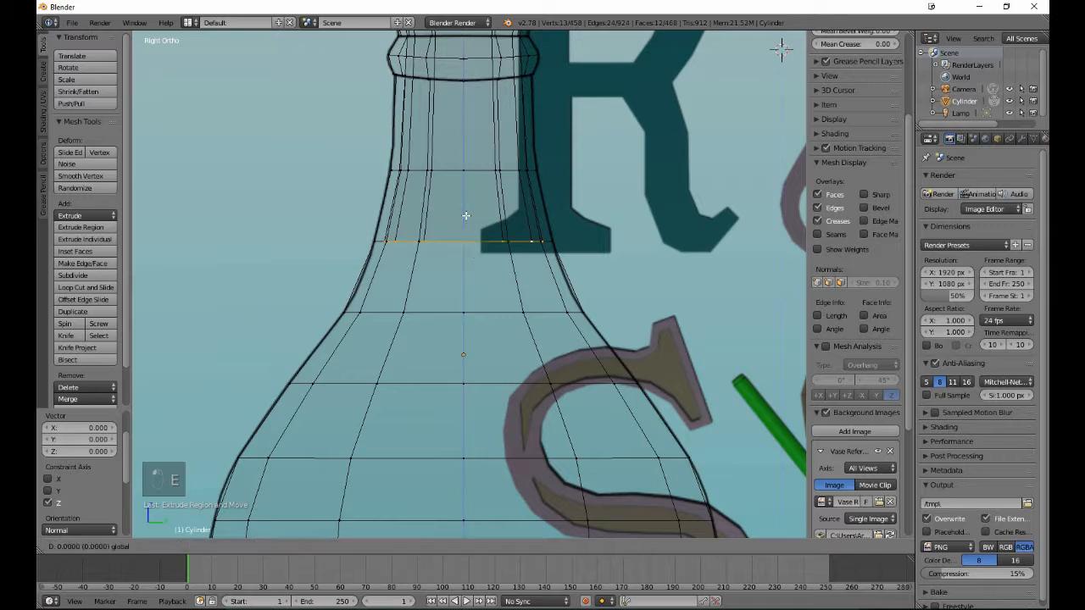
click(489, 286)
key(s)
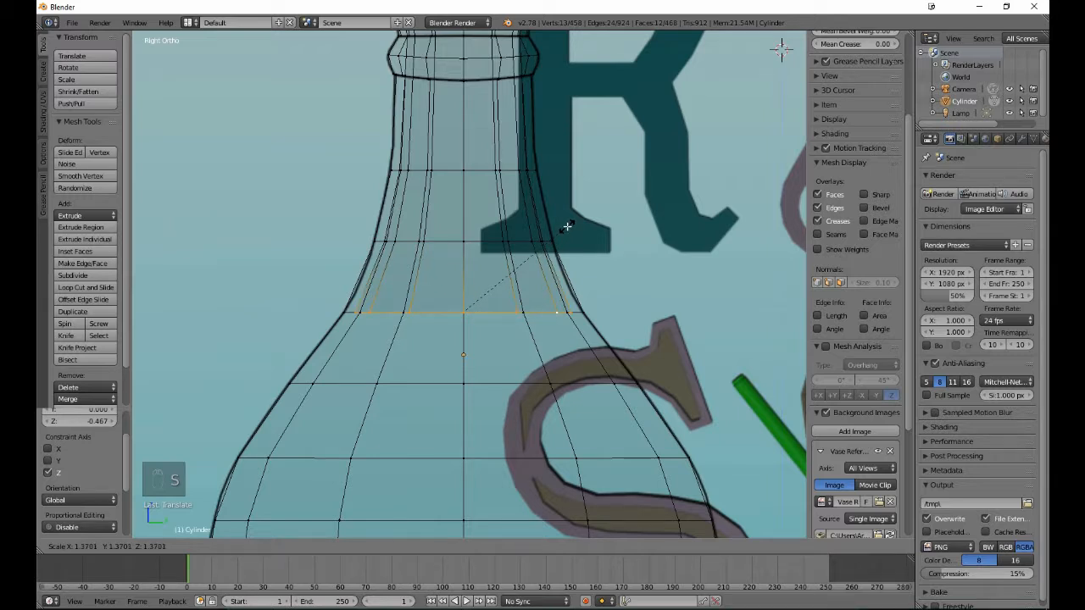
click(566, 225)
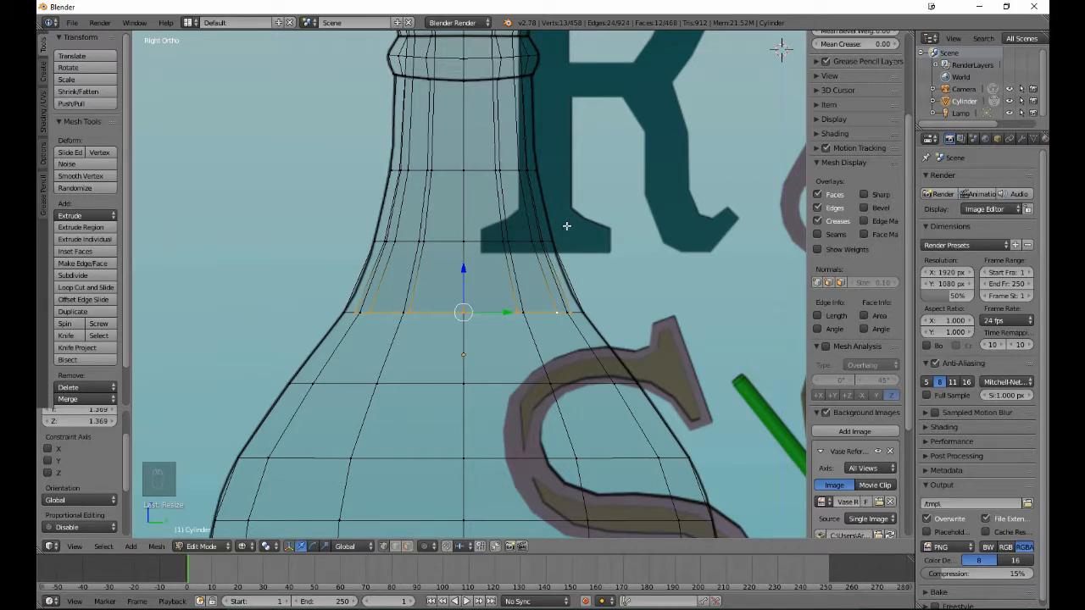
- Extrude the inner floor, lower it 0.467 along Z to the next edge loop on the flaring shoulder, and scale it to 1.432
key(e)
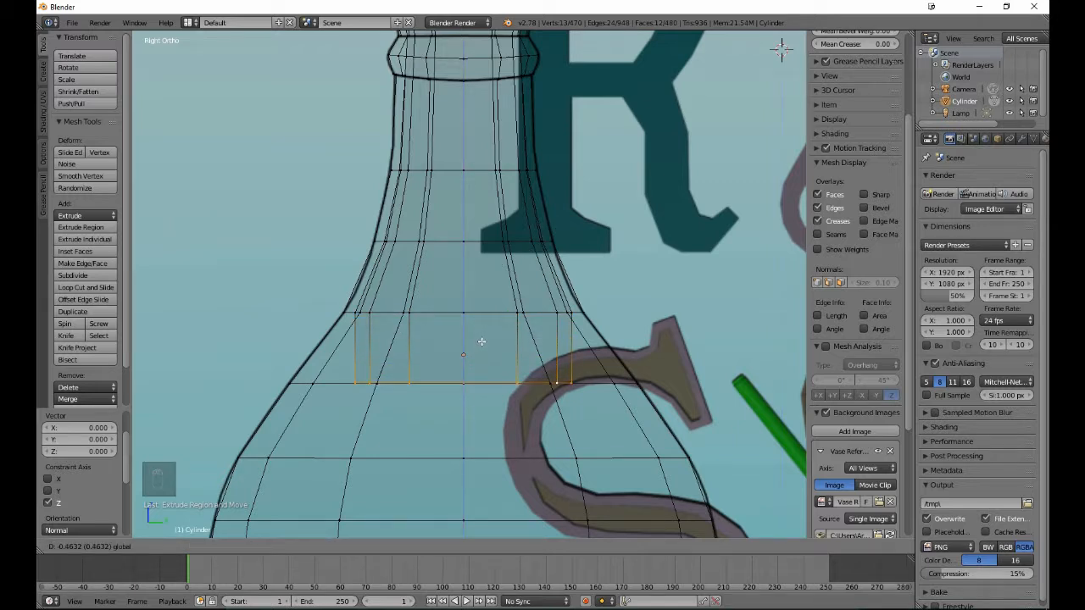
click(481, 342)
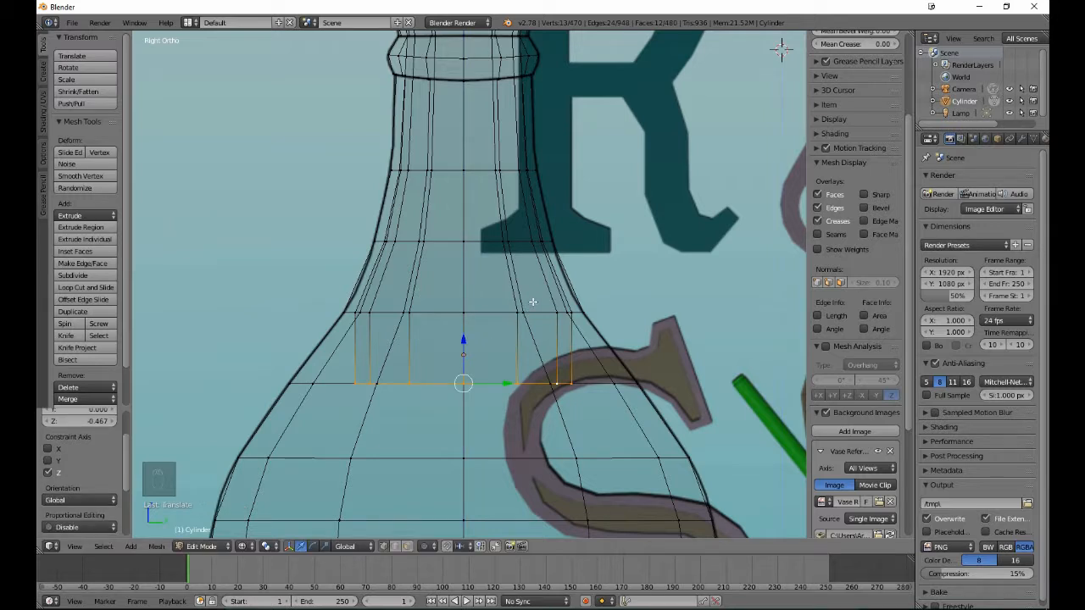
key(s)
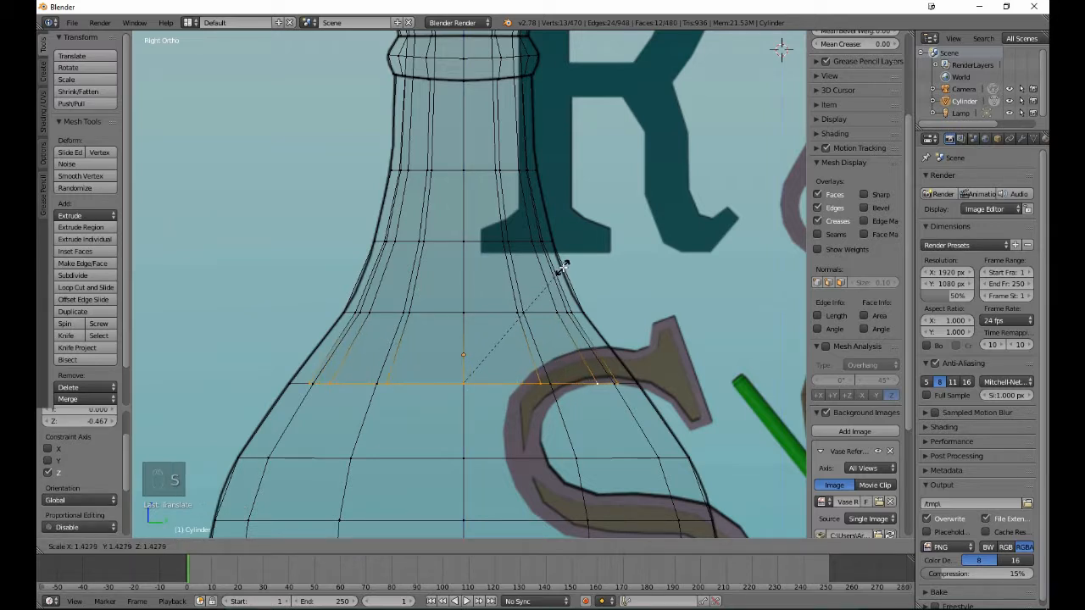
click(563, 268)
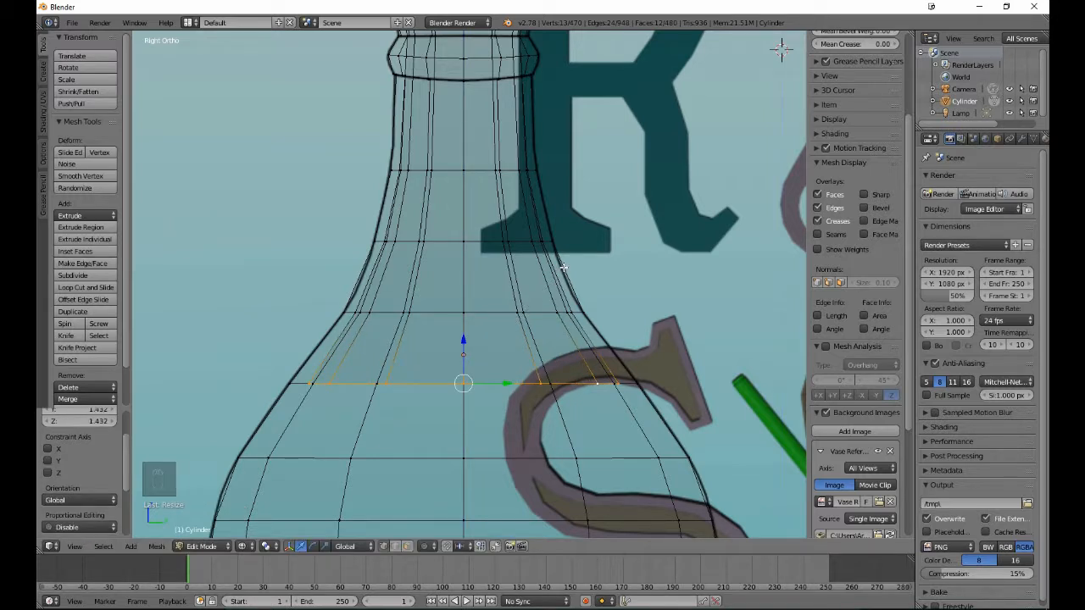
- Extrude the inner floor, lower it 0.491 along Z to the edge loop at the shoulder's lower end, and scale it to about 1.309
shift+scroll(563, 267, down, 6)
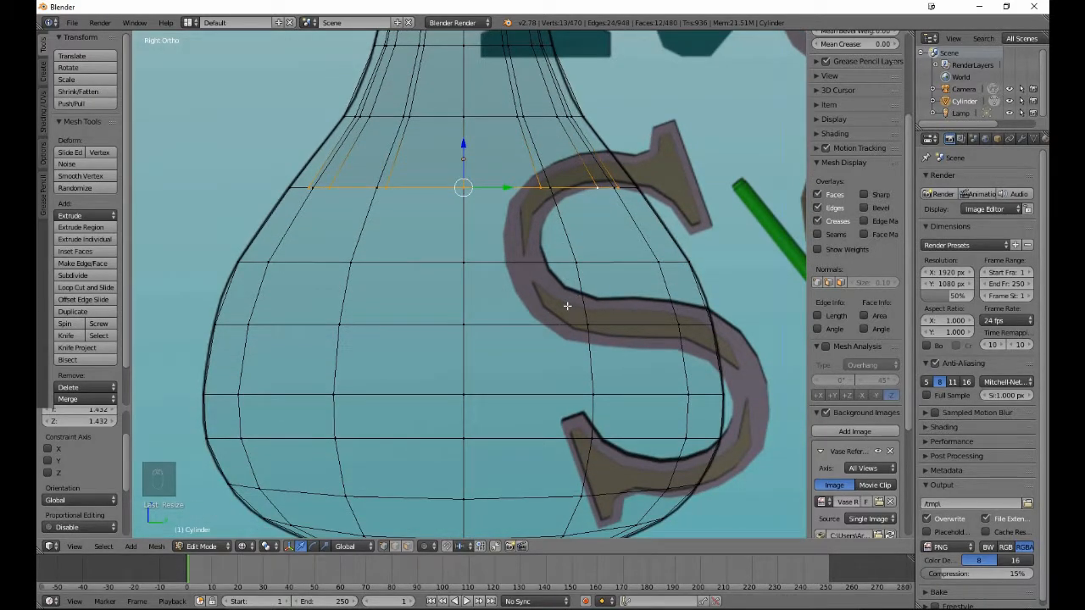
key(e)
right_click(526, 286)
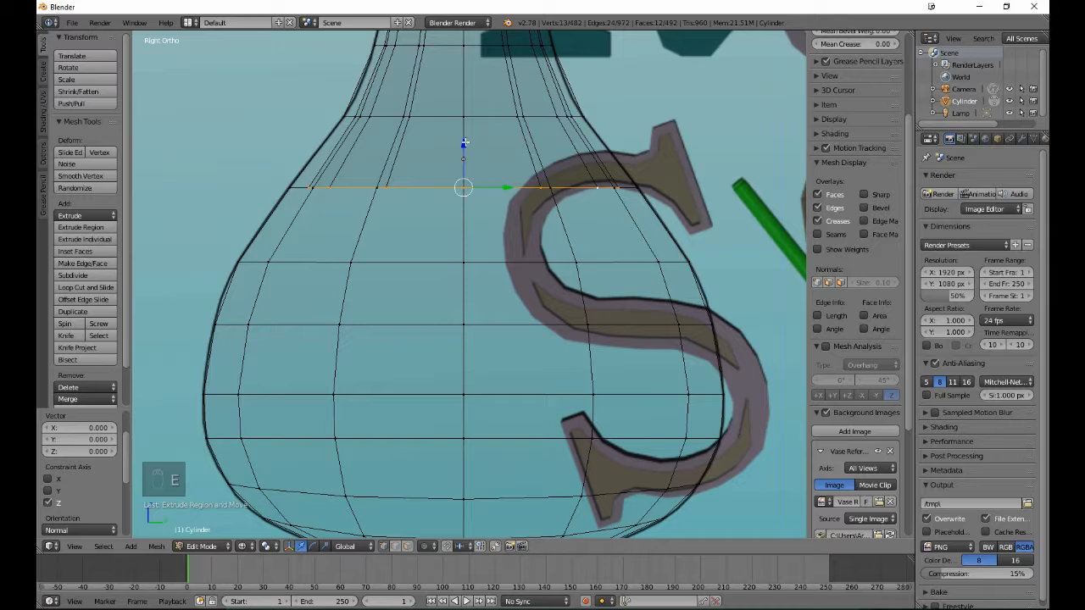
key(e)
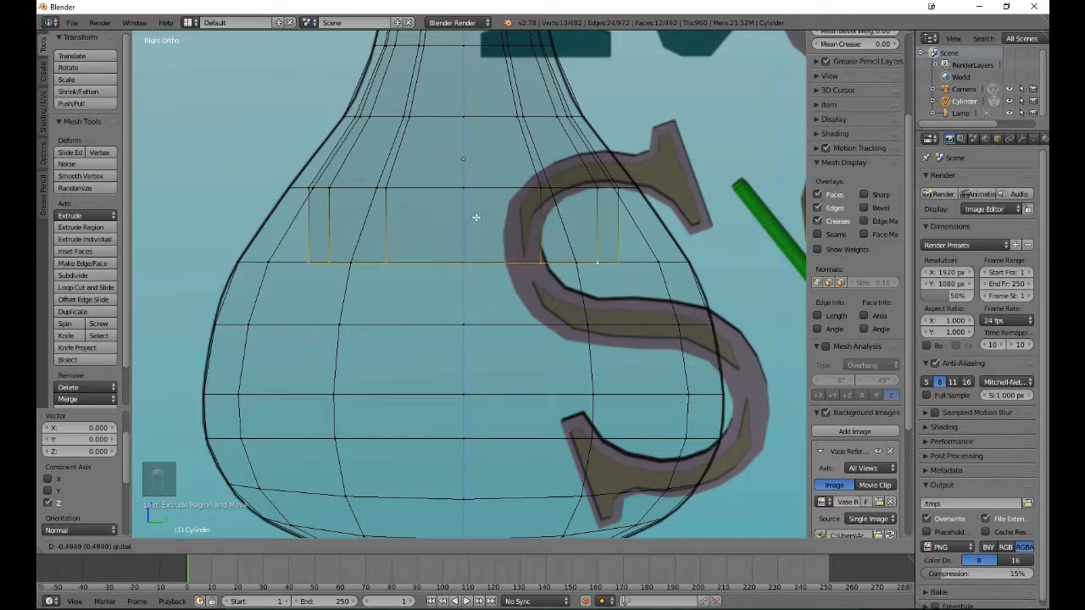
click(473, 217)
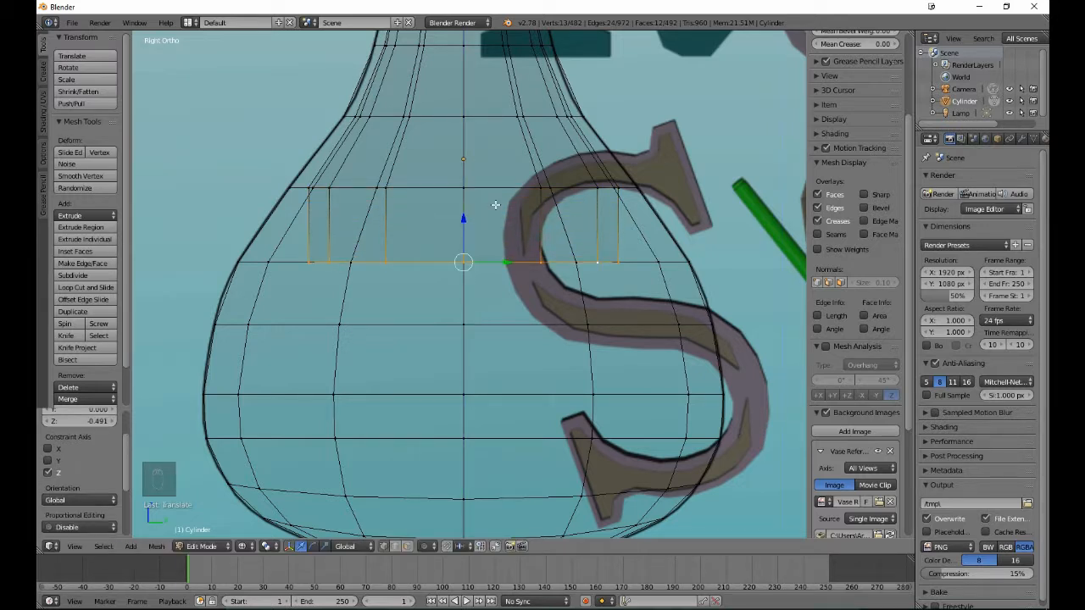
key(s)
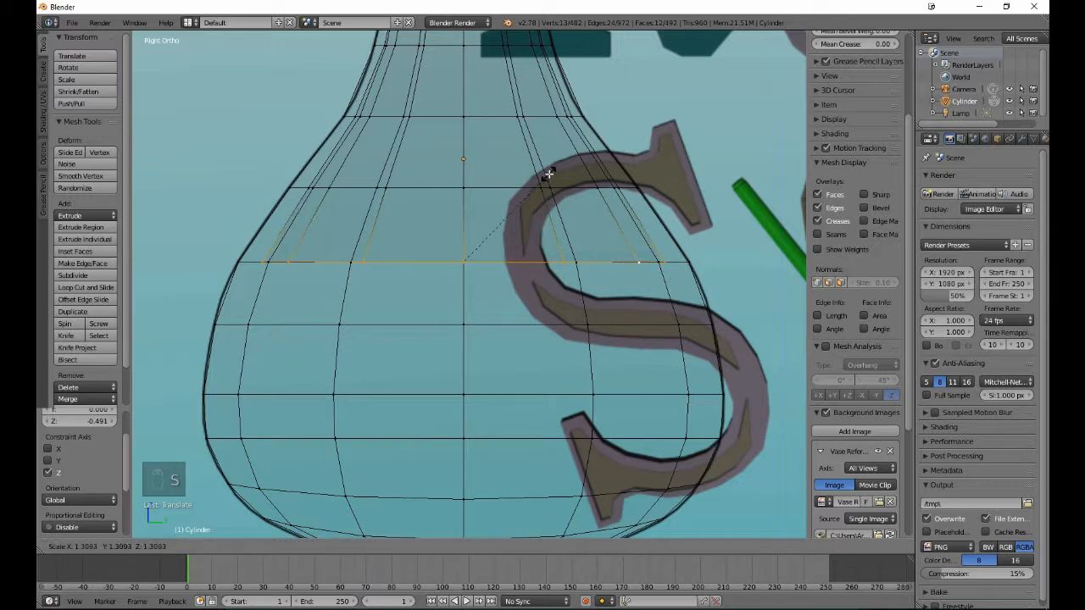
click(548, 174)
- Extrude the inner floor, lower it 0.408 along Z to the first edge loop below the shoulder, and scale it to 1.132
key(e)
right_click(549, 174)
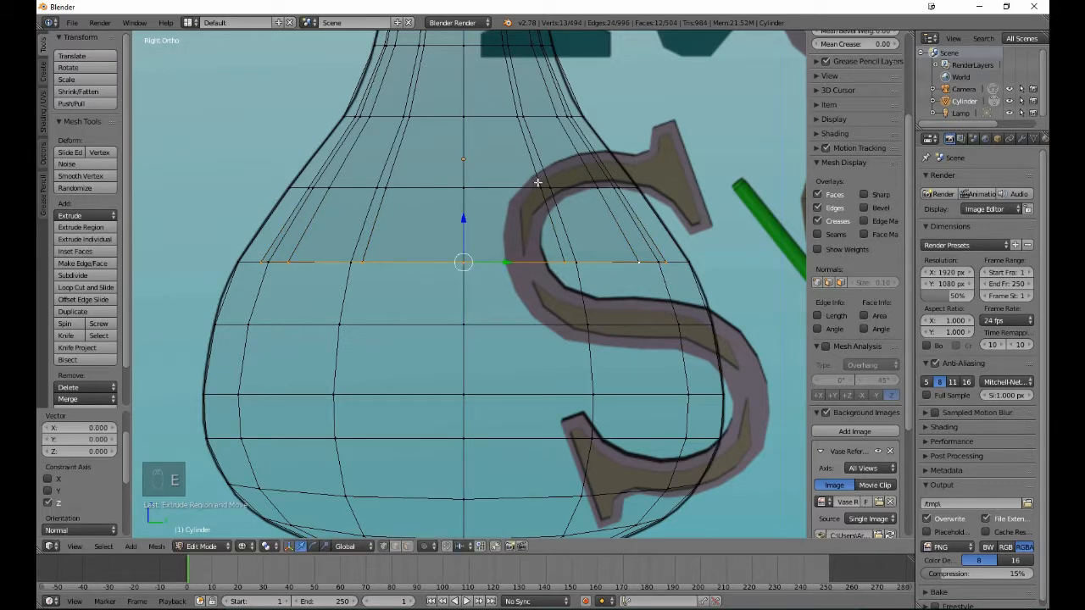
drag(464, 219, 488, 282)
key(s)
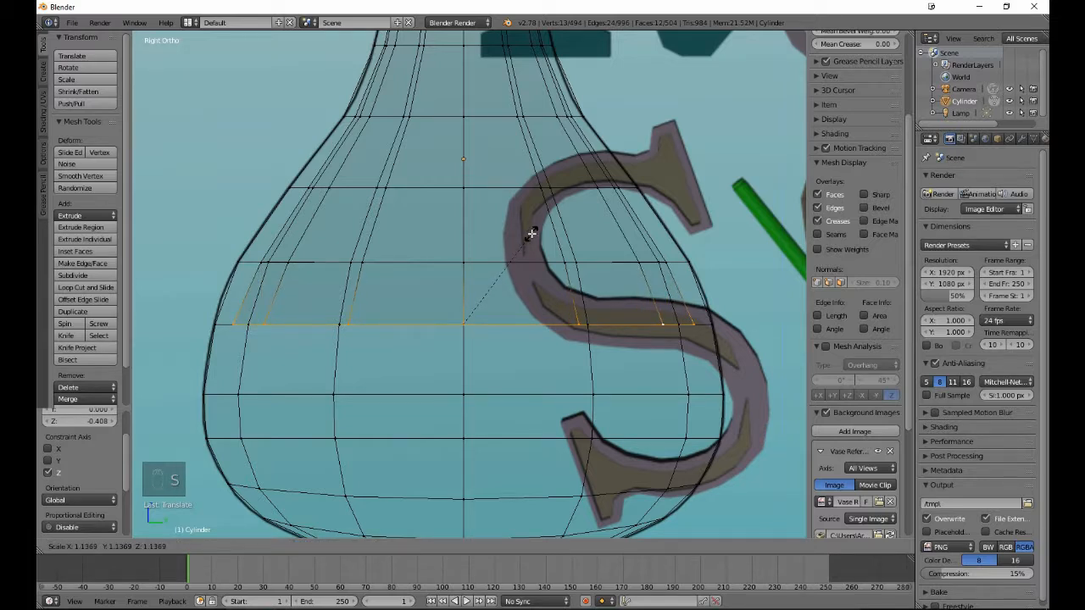
click(531, 234)
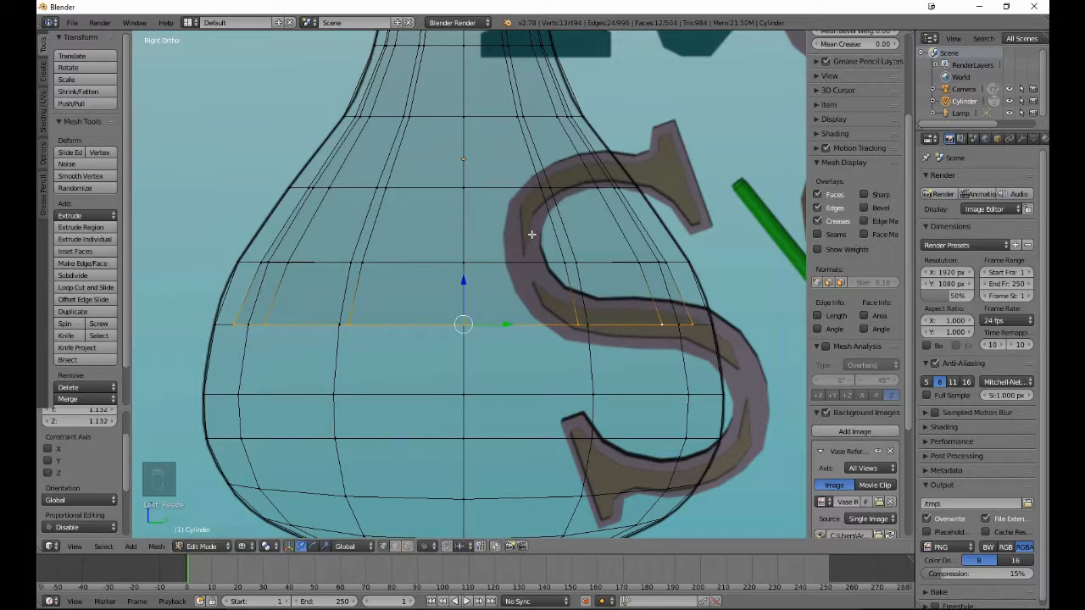
- Extrude the inner floor, lower it 0.459 along Z to the body's widest edge loop, and scale it to 1.051
key(e)
right_click(532, 234)
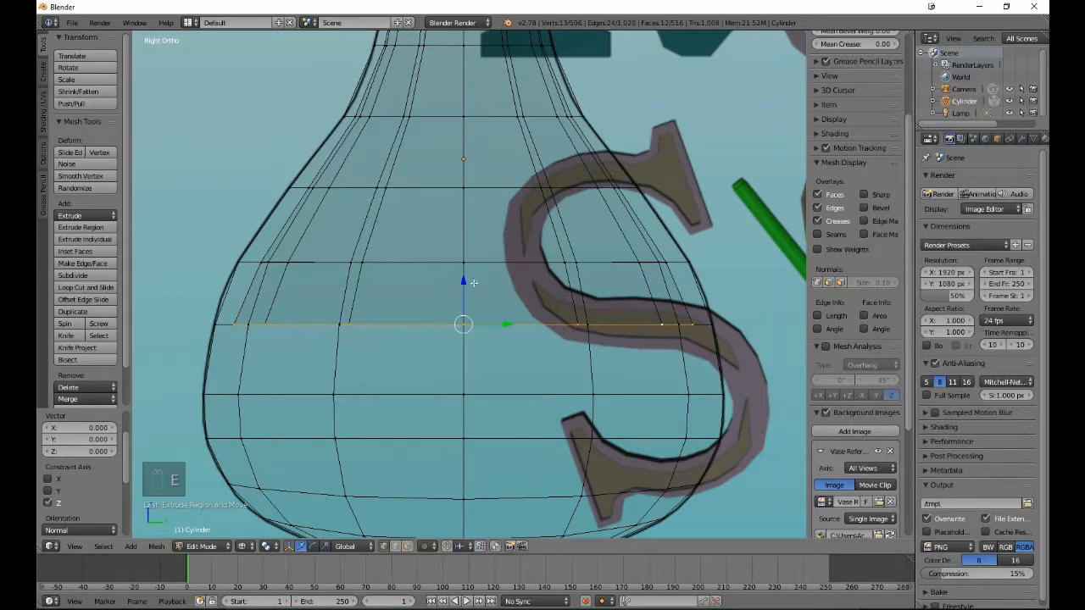
drag(465, 282, 476, 351)
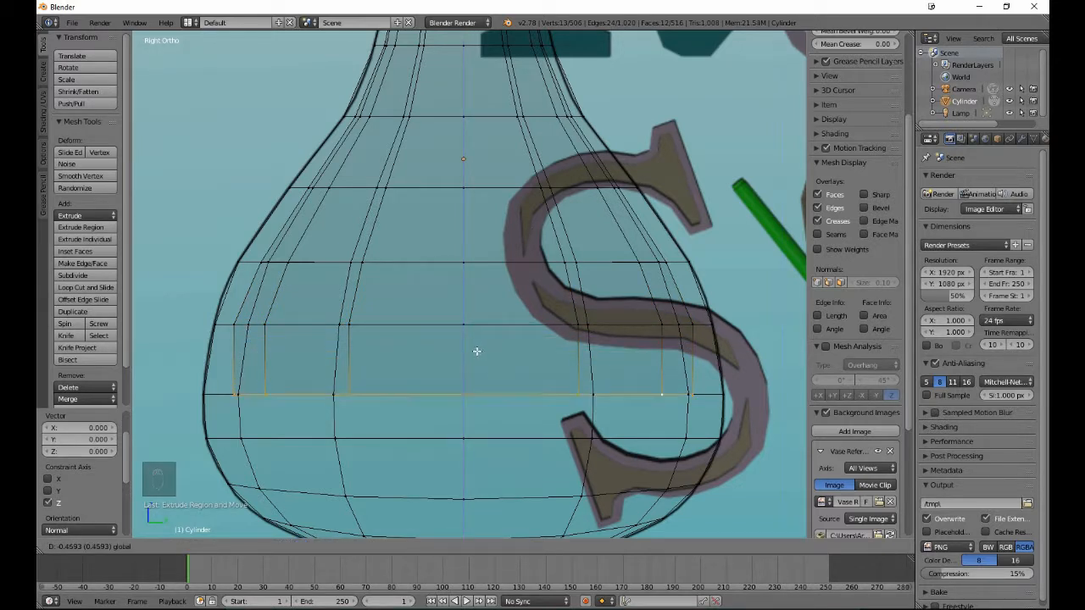
click(476, 351)
key(s)
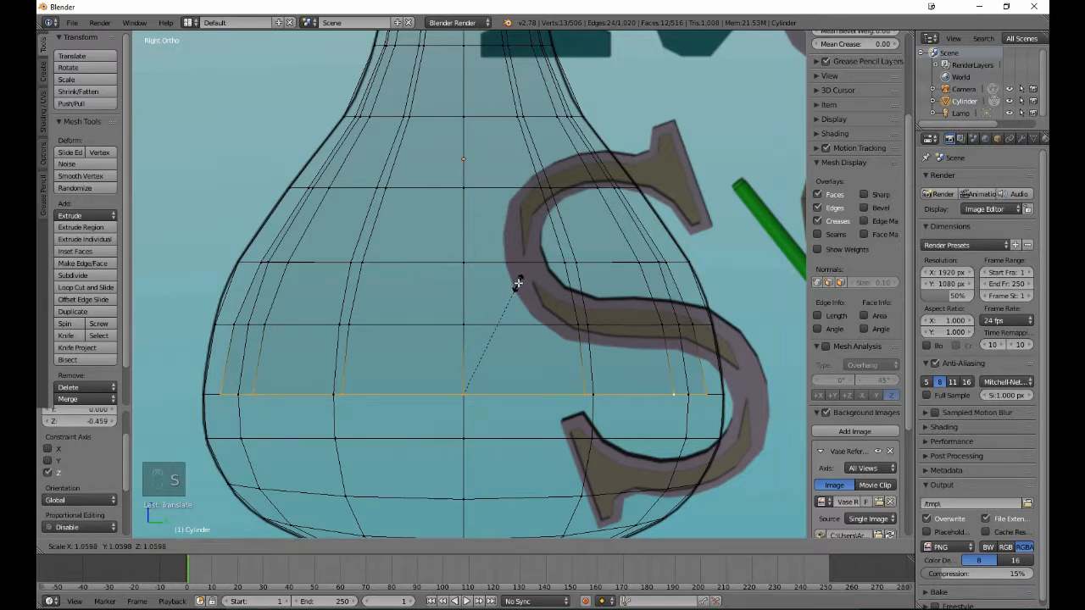
click(518, 284)
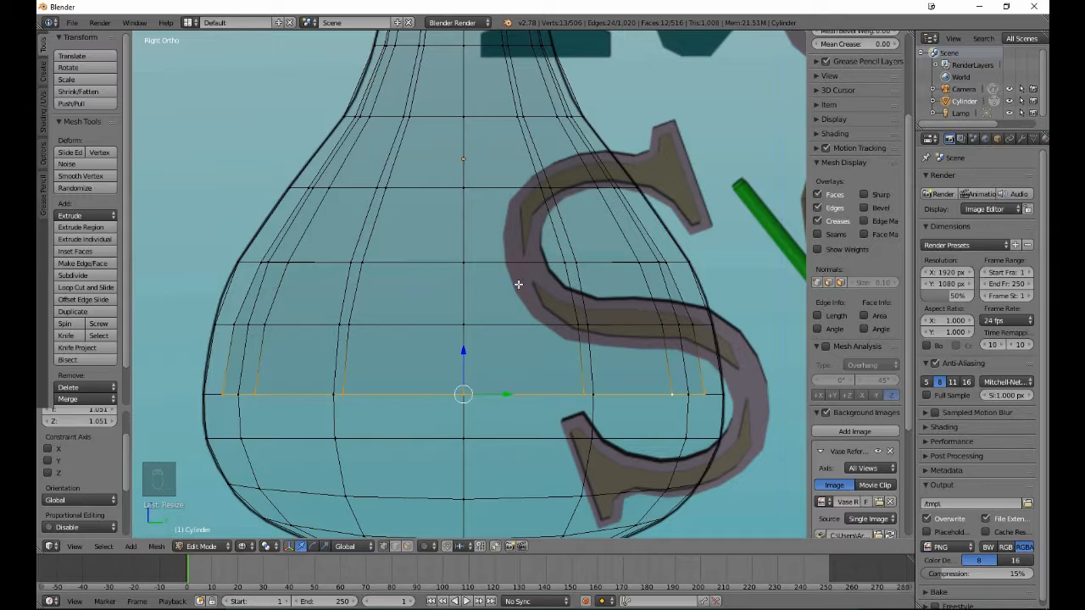
- Extrude the inner floor, lower it 0.289 along Z to the edge loop just below the widest one, and scale it to 0.980
shift+scroll(518, 285, down, 8)
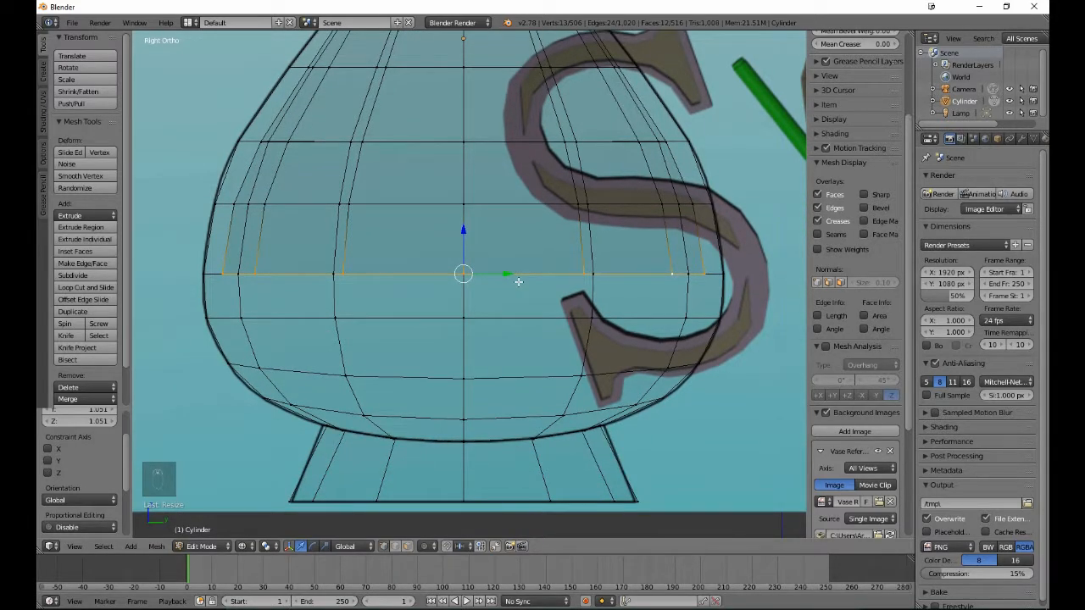
key(e)
right_click(515, 280)
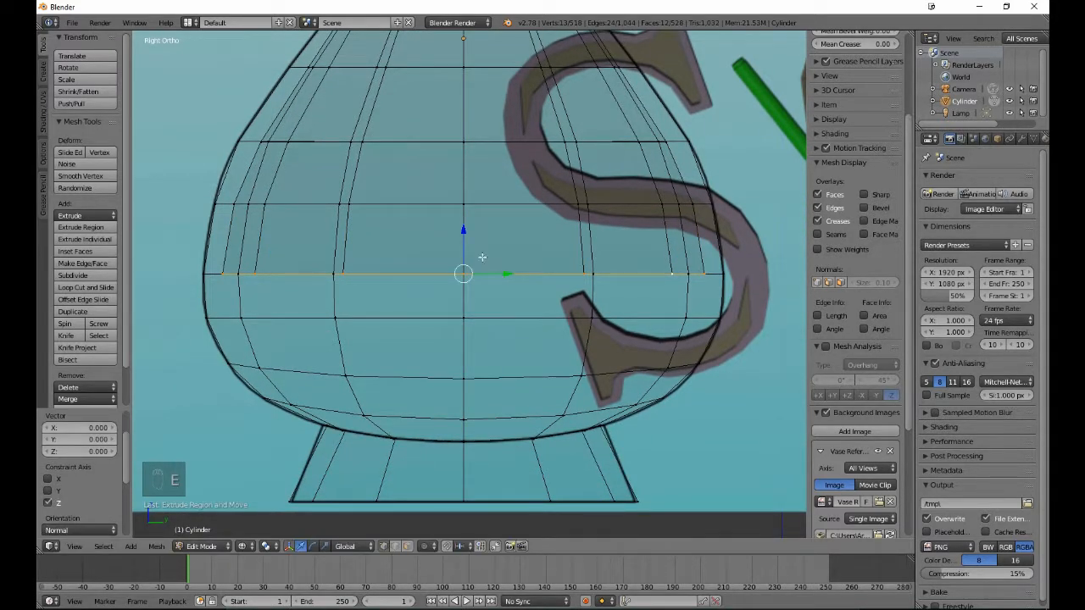
drag(463, 236, 481, 281)
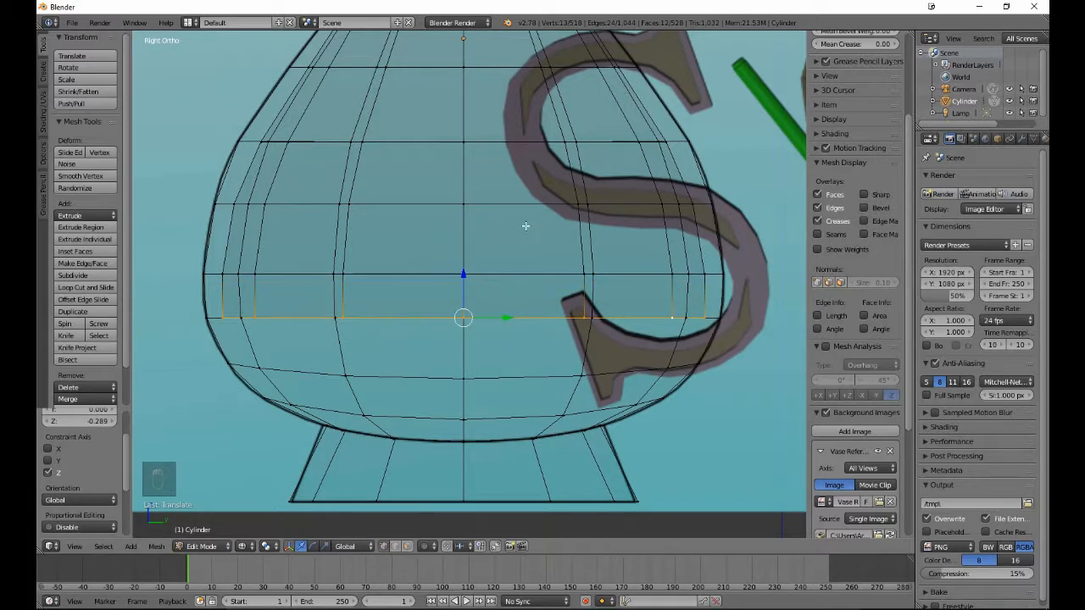
key(s)
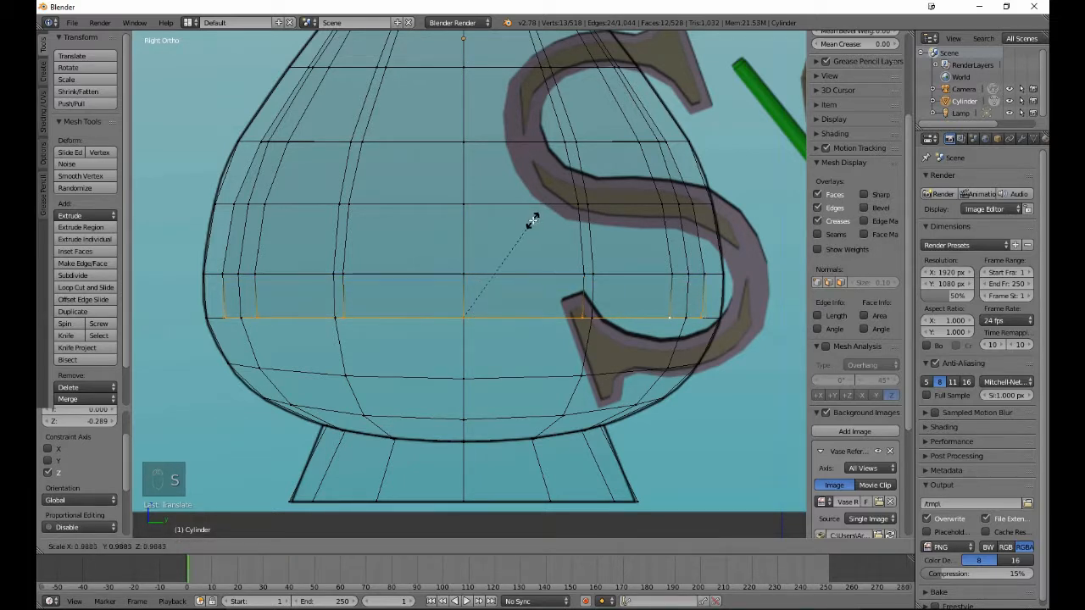
click(531, 220)
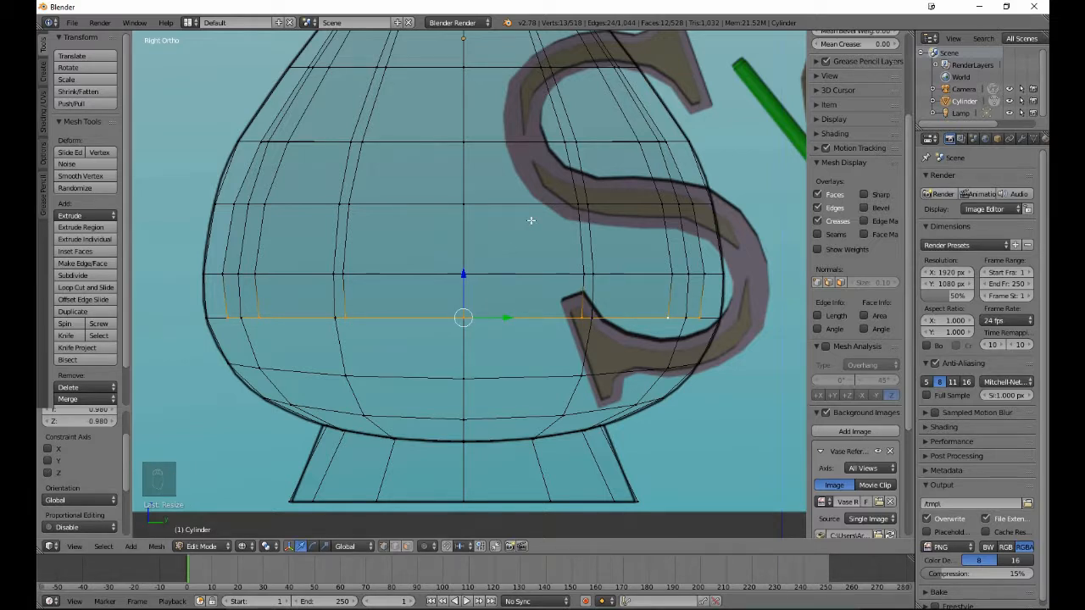
- Extrude the inner floor, lower it 0.400 along Z to the edge loop where the body curves inward, and scale it to 0.860
key(e)
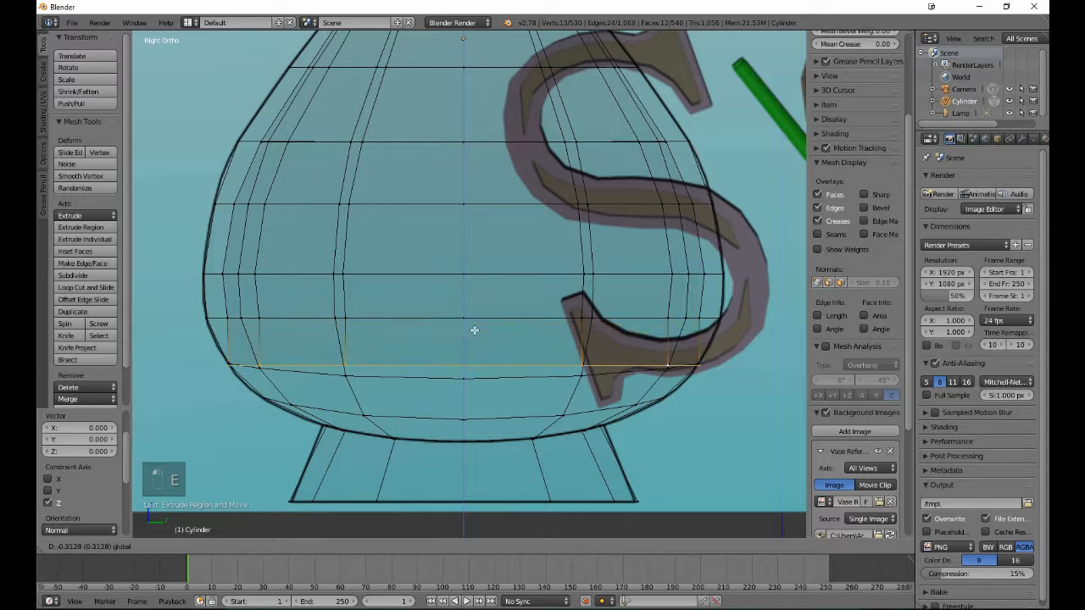
click(477, 339)
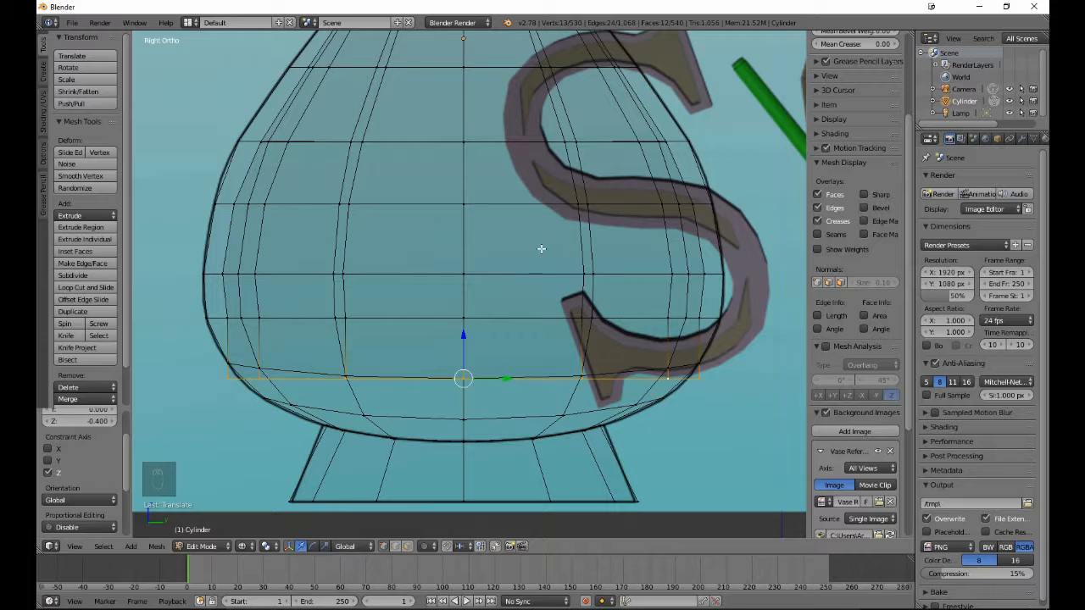
key(s)
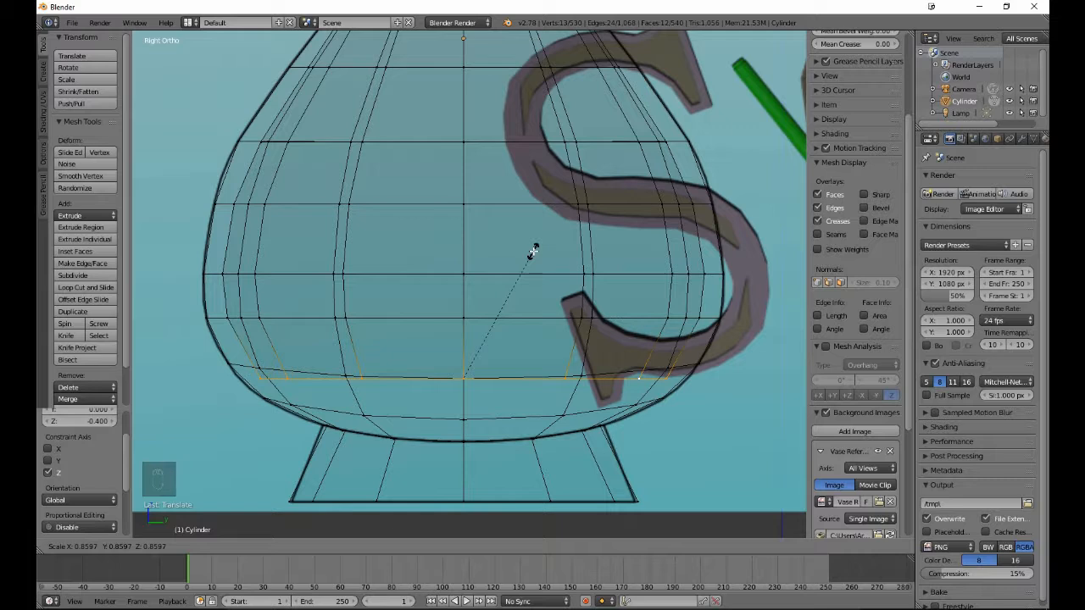
click(533, 250)
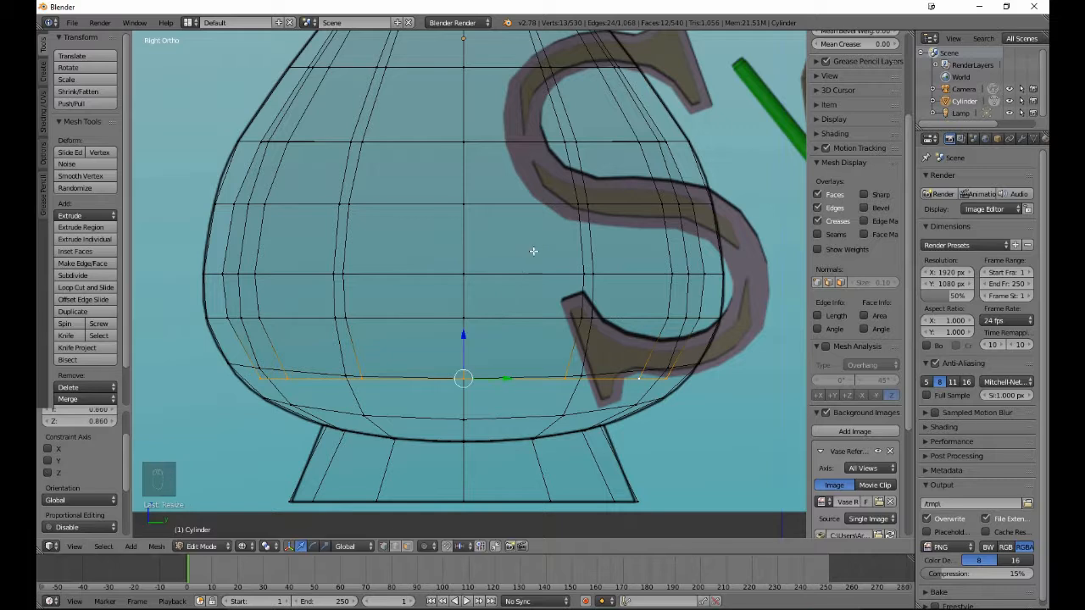
- Extrude the inner floor, lower it 0.269 along Z to the last edge loop above the body's underside, and scale it to 0.572
key(e)
click(428, 339)
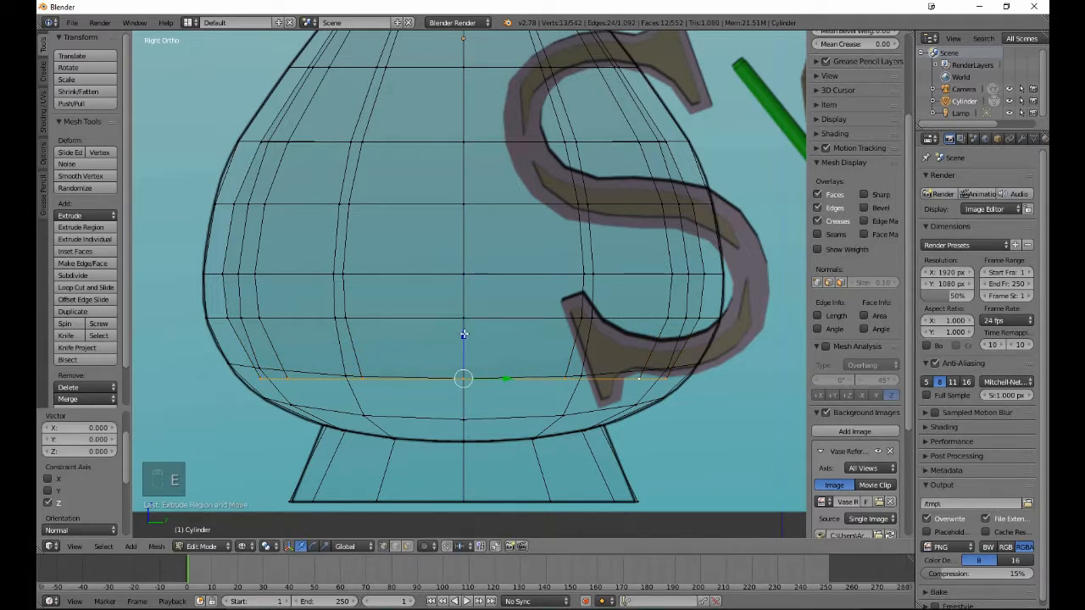
drag(464, 336, 470, 375)
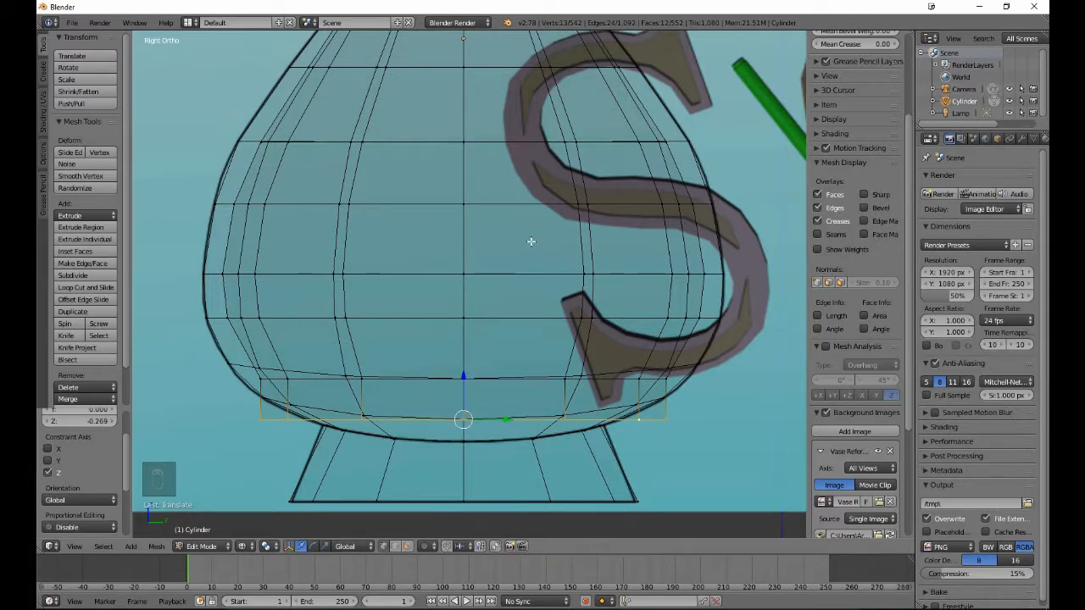
key(s)
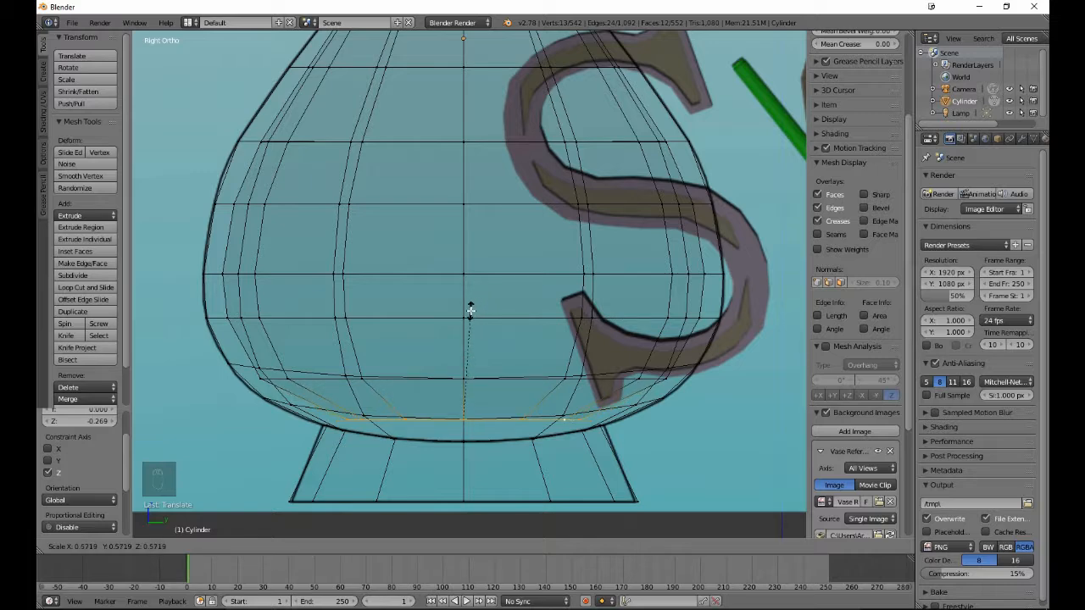
click(470, 310)
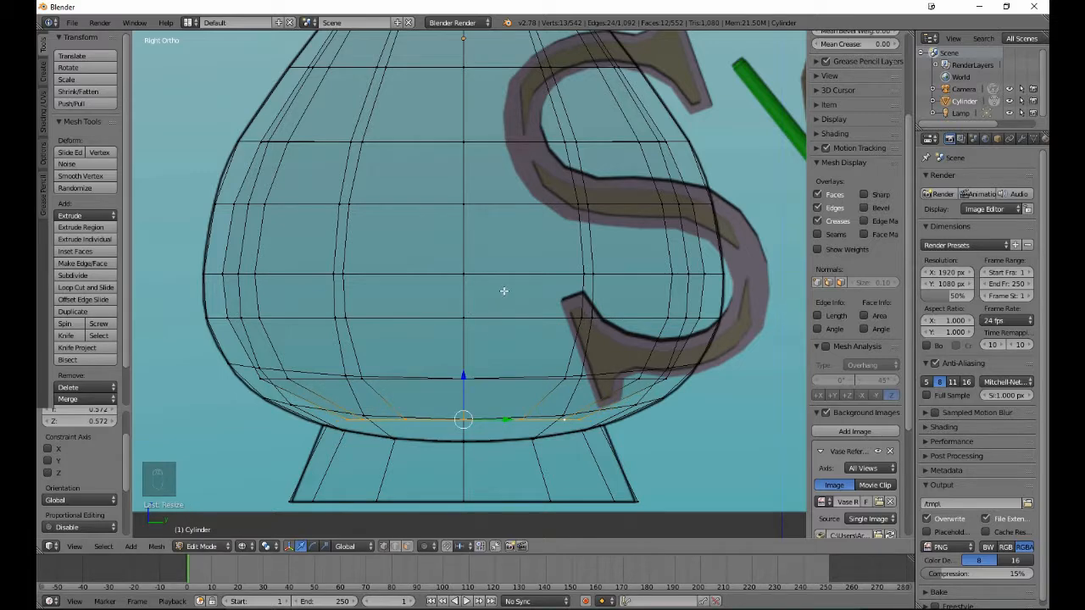
- Deselect the mesh, return to Object Mode, and switch the viewport to solid shading to view the whole vase
scroll(504, 291, down, 4)
middle_drag(483, 179, 483, 271)
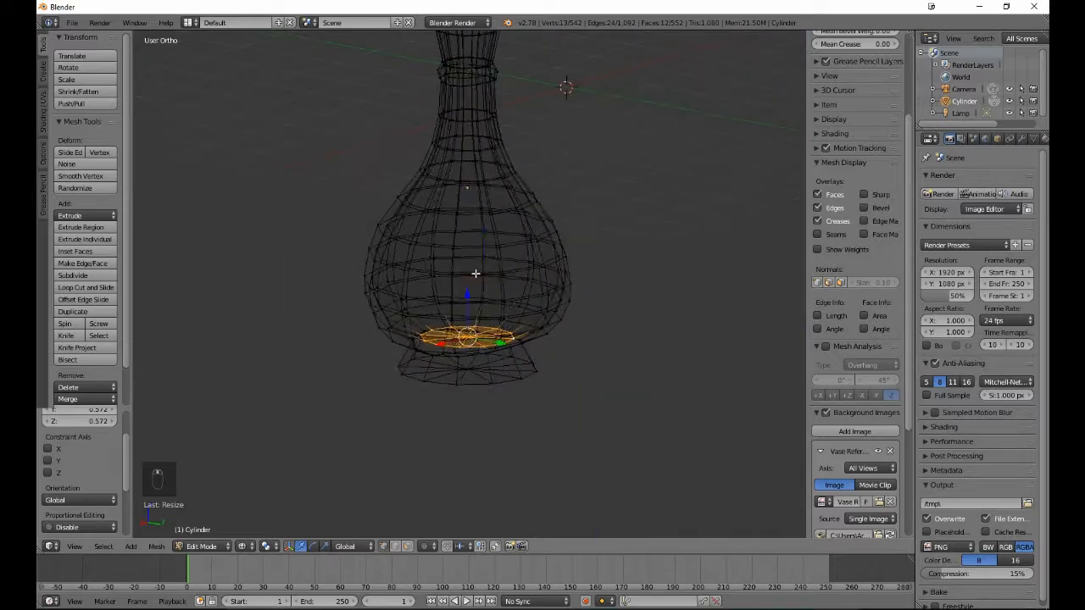
key(a)
key(Tab)
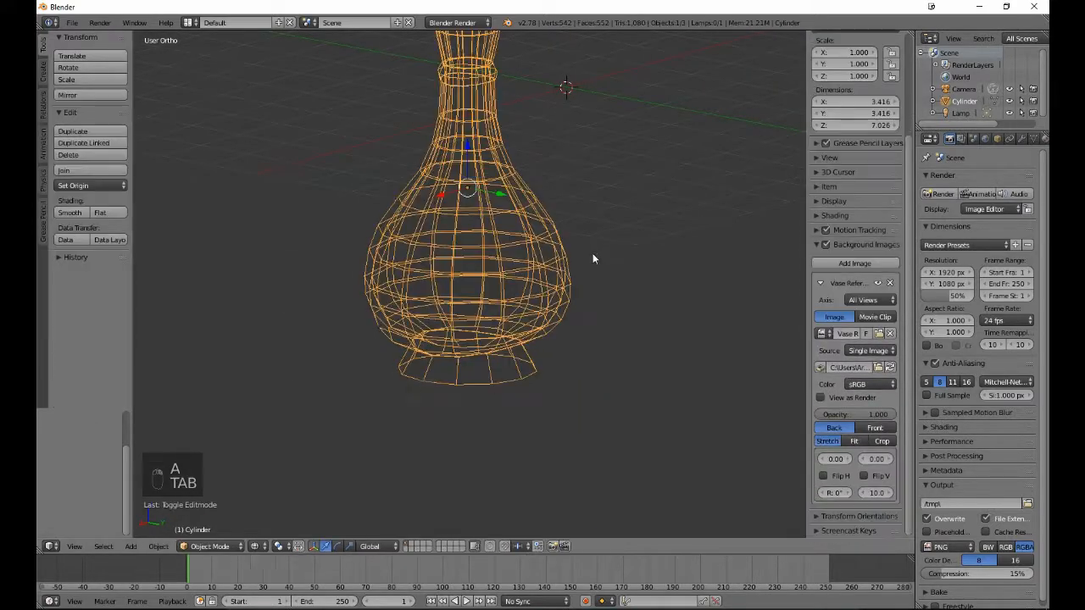
key(z)
scroll(464, 262, down, 3)
middle_drag(465, 263, 475, 259)
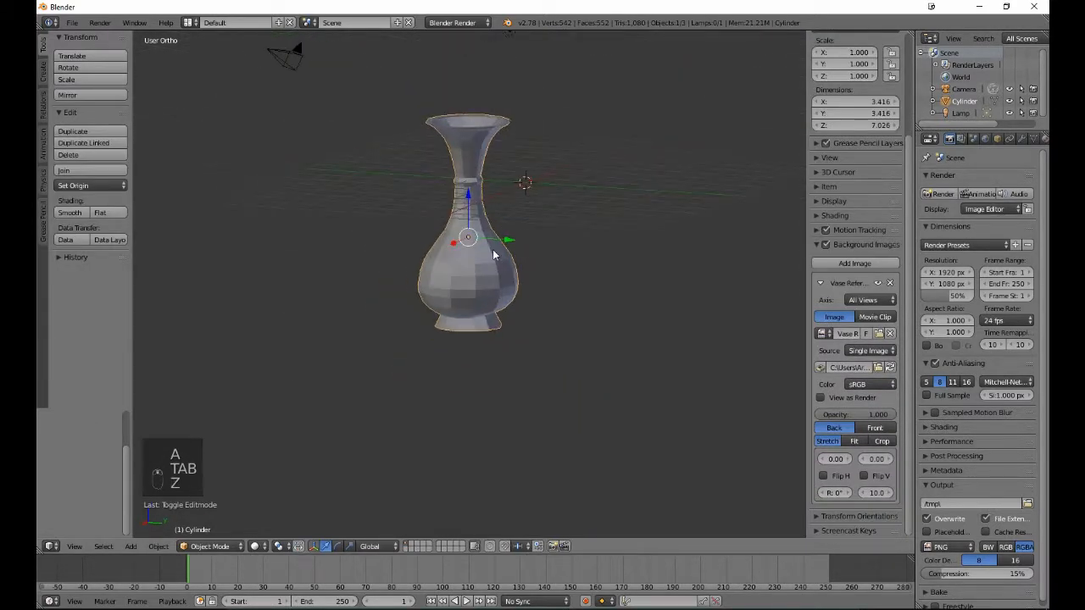